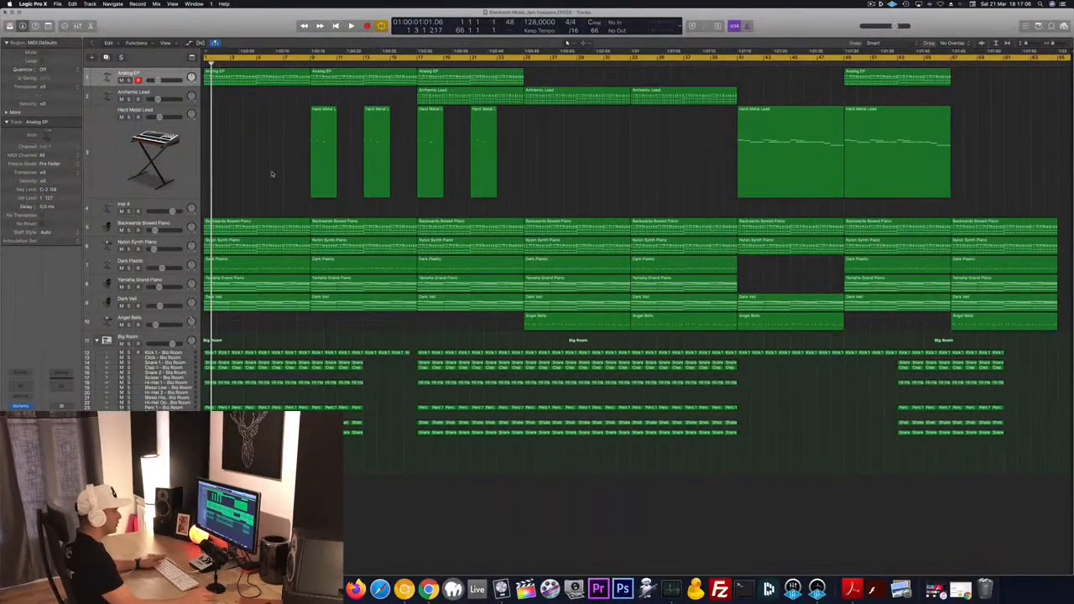
- Play the song and compare the mix with the Nylon Synth Piano track soloed, muted and restored
key("space")
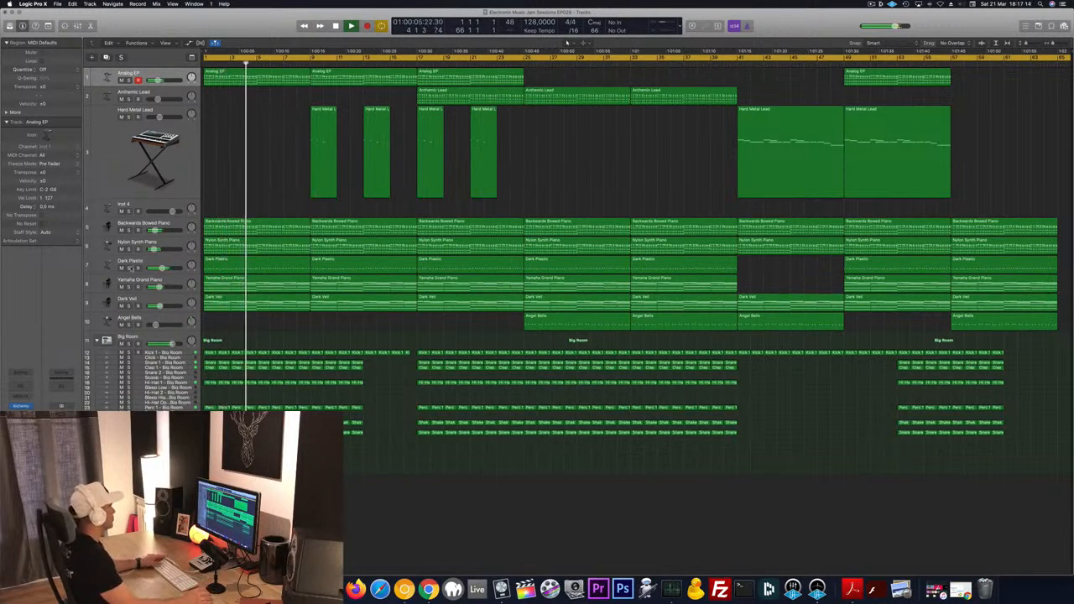
left_click(129, 249)
left_click(128, 249)
left_click(128, 249)
left_click(128, 249)
left_click(122, 249)
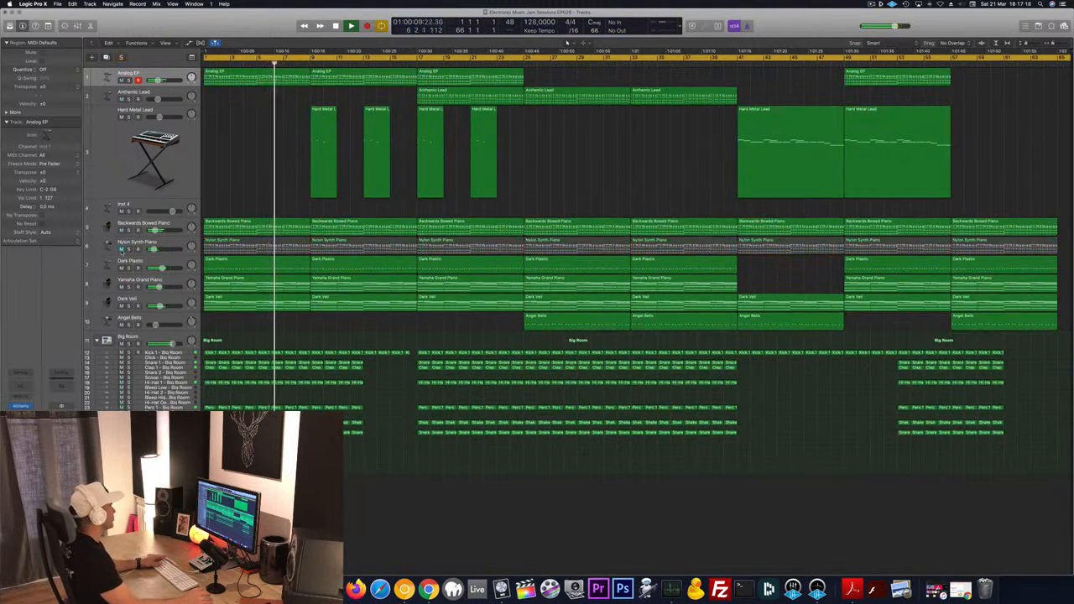
left_click(122, 249)
- Briefly mute the Backwards Bowed Piano track to check its role in the mix, then select that track
left_click(121, 230)
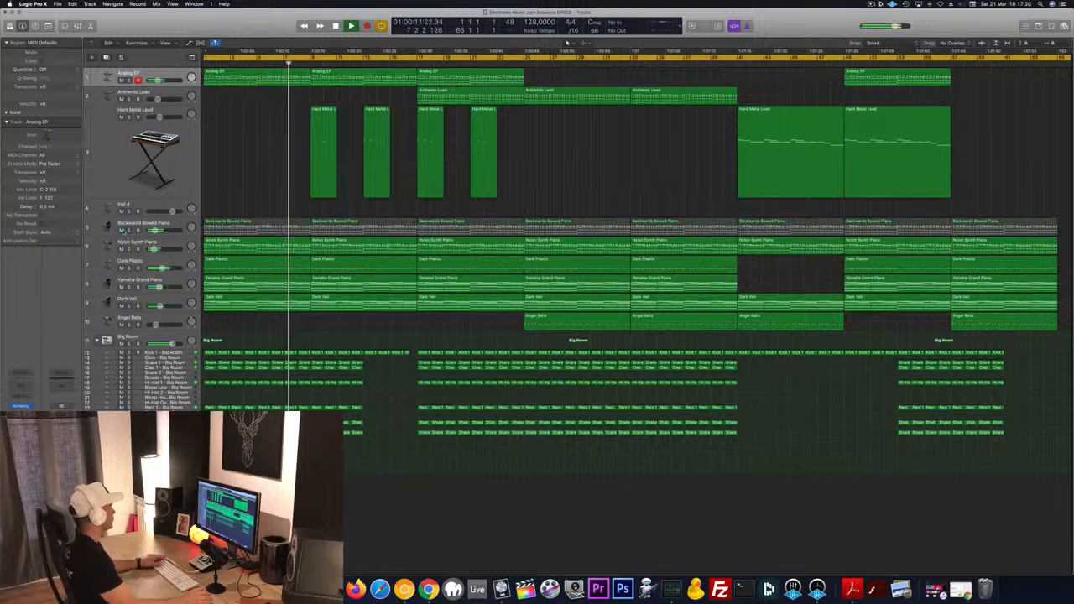
left_click(121, 230)
left_click(178, 226)
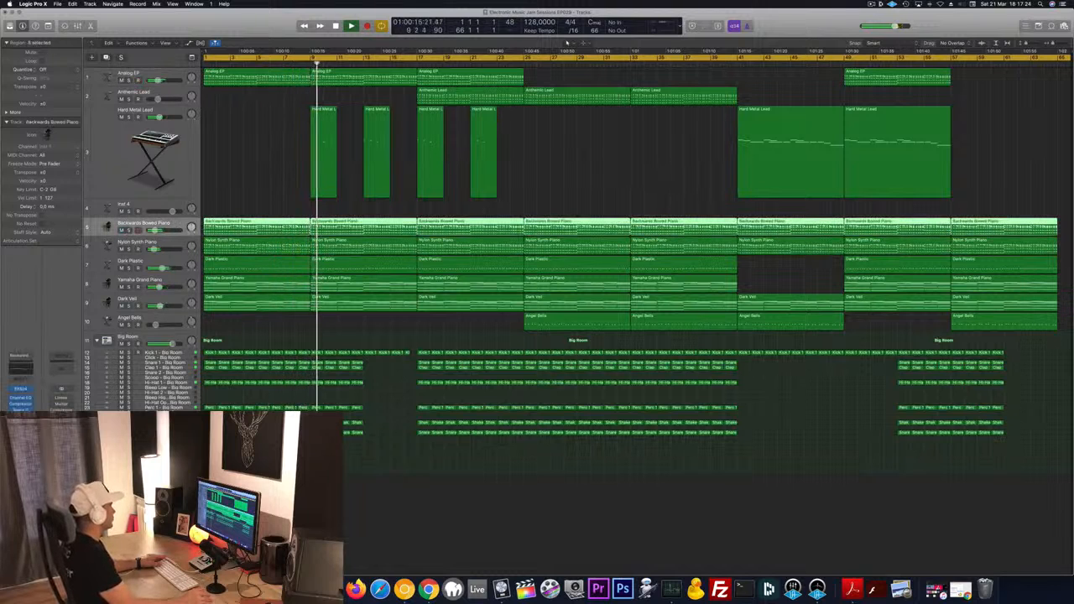
left_click(250, 159)
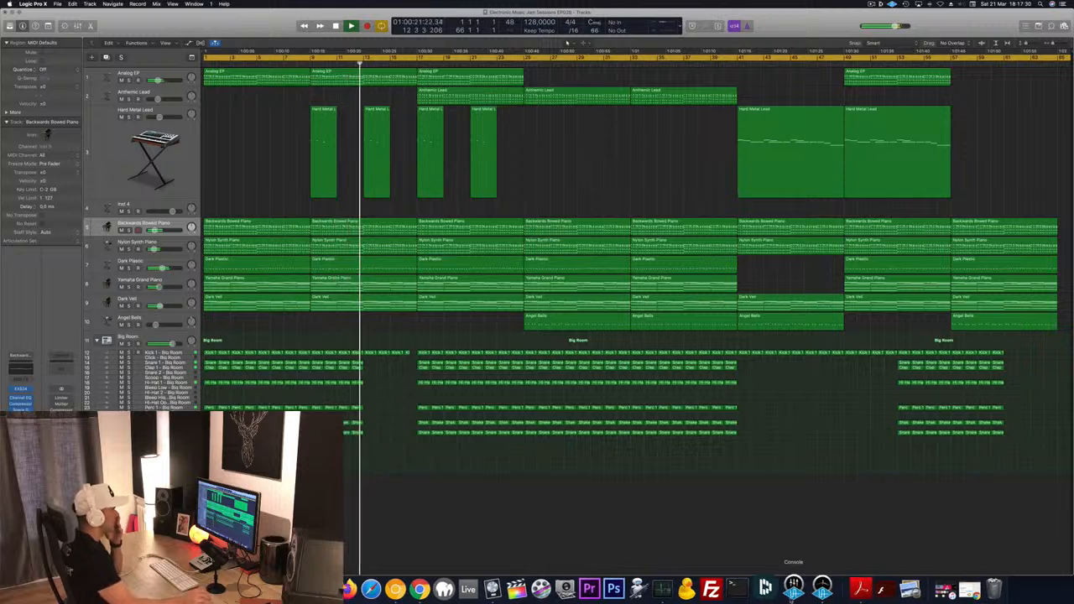
- Turn on automatic hiding for the Dock
right_click(833, 589)
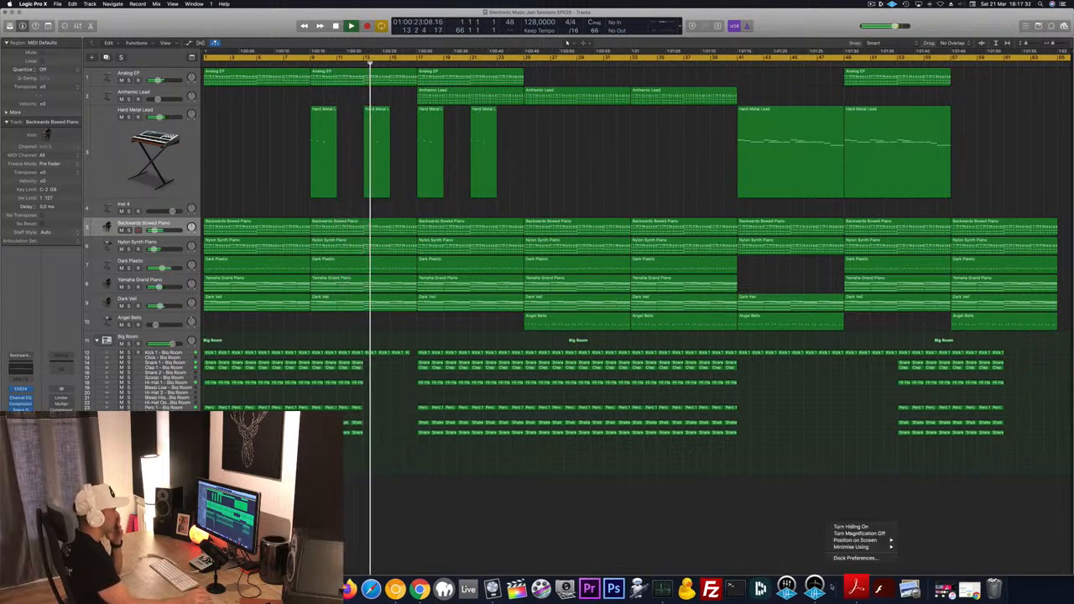
left_click(851, 527)
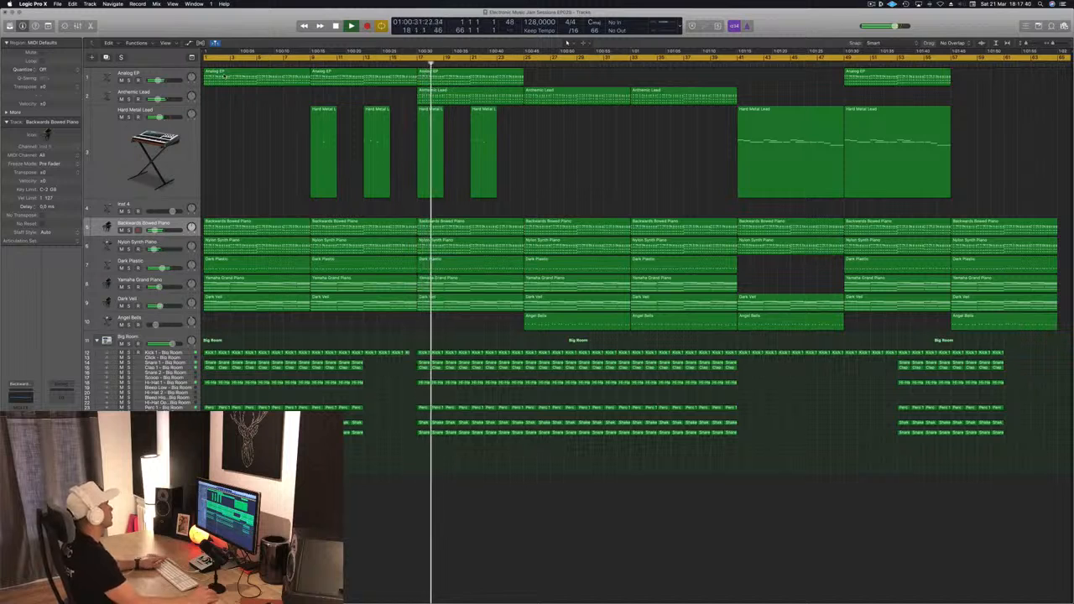
- Briefly solo the Anthemic Lead track, then audition playback from around bar 41 and from the song's start
left_click(128, 99)
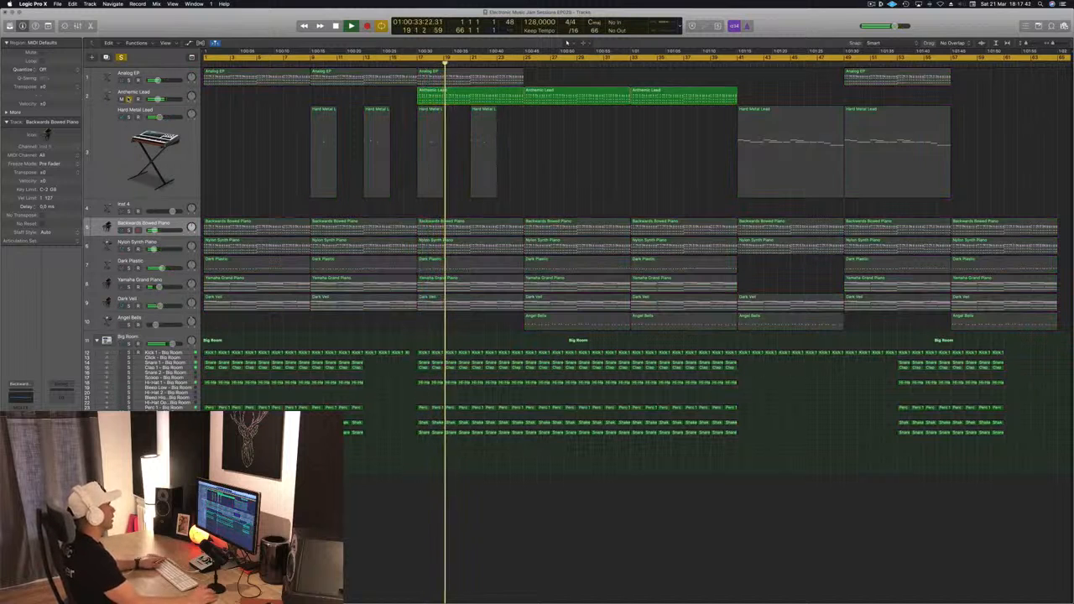
left_click(128, 99)
left_click(734, 64)
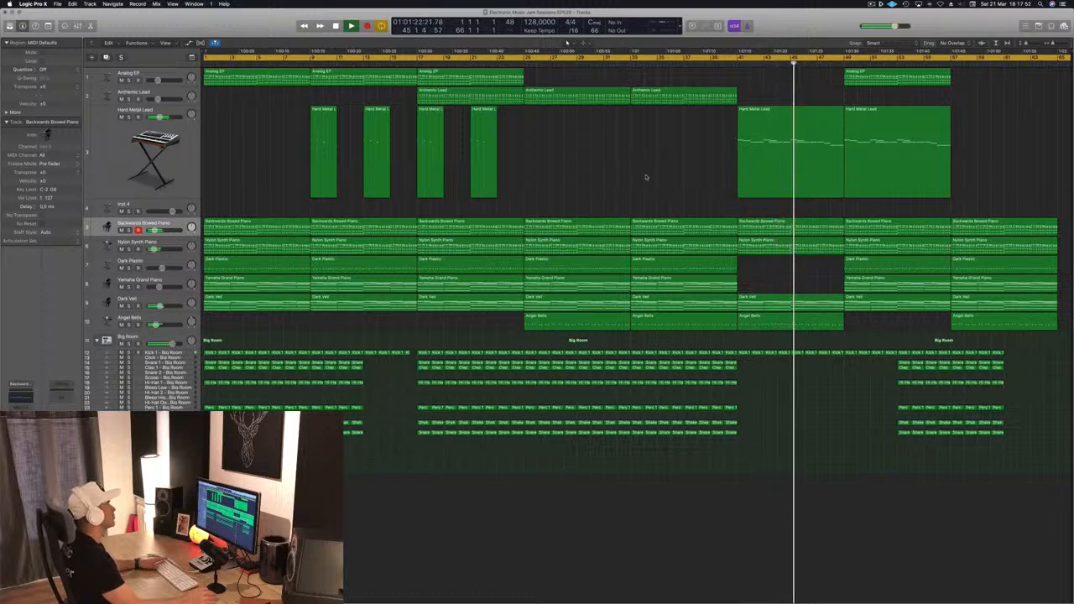
key("Return")
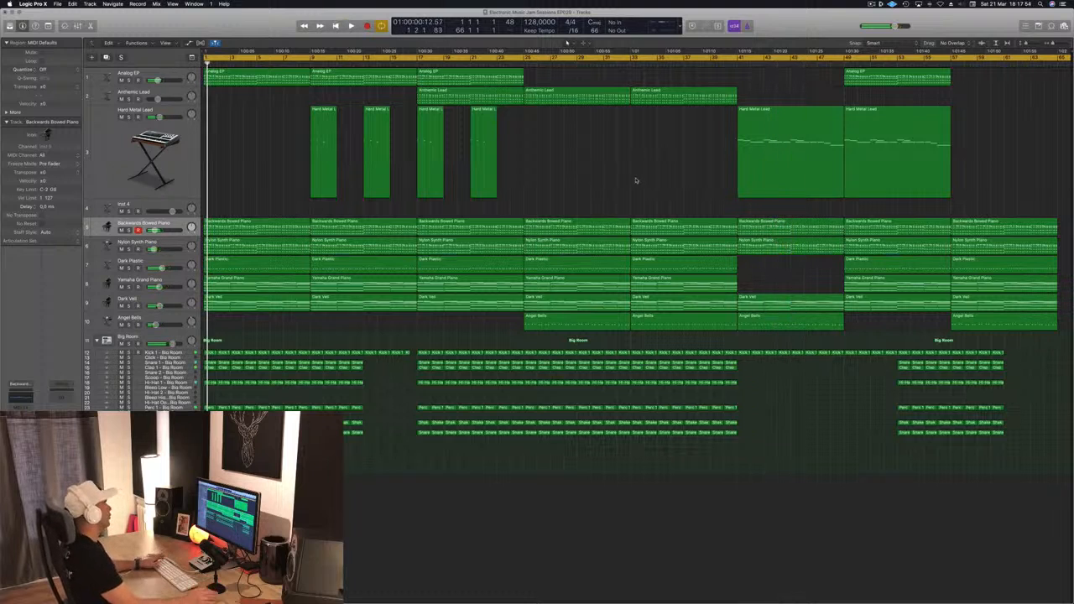
key("space")
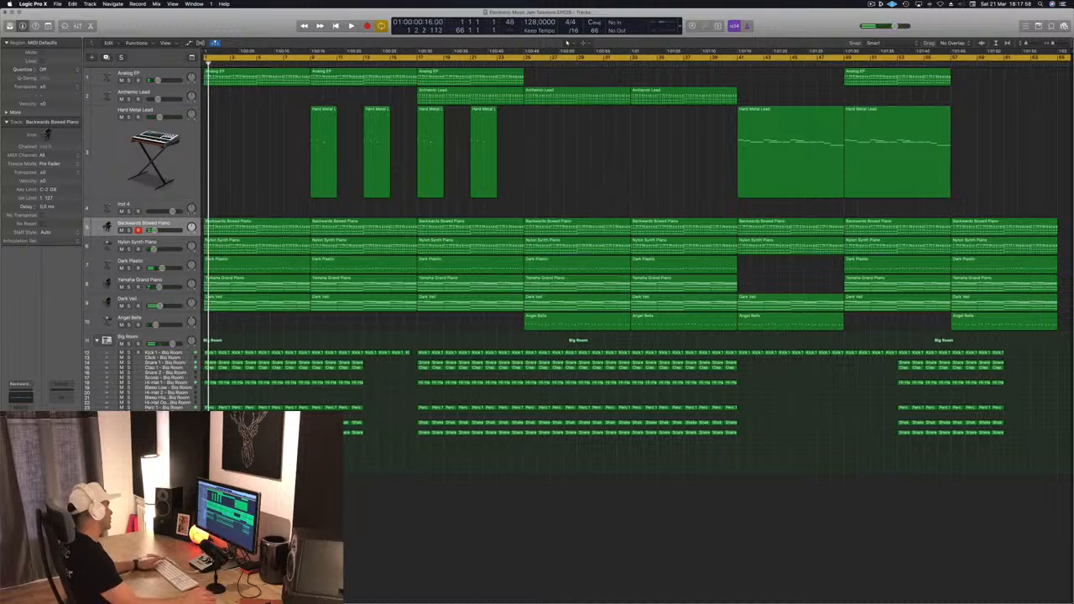
- Delete the Big Room drum regions in the first four bars of the arrangement
scroll(210, 449, "left", 1)
left_click_drag(208, 449, 248, 351)
key("Delete")
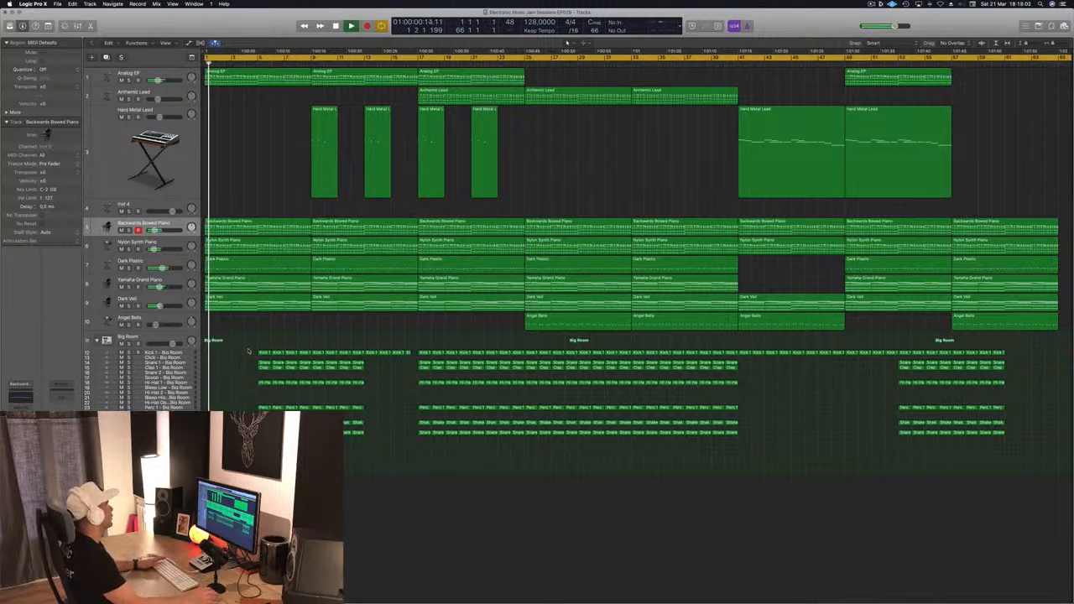
- Select the Crash - Big Room track, show the toolbar and turn on Track Zoom
key("super+Right")
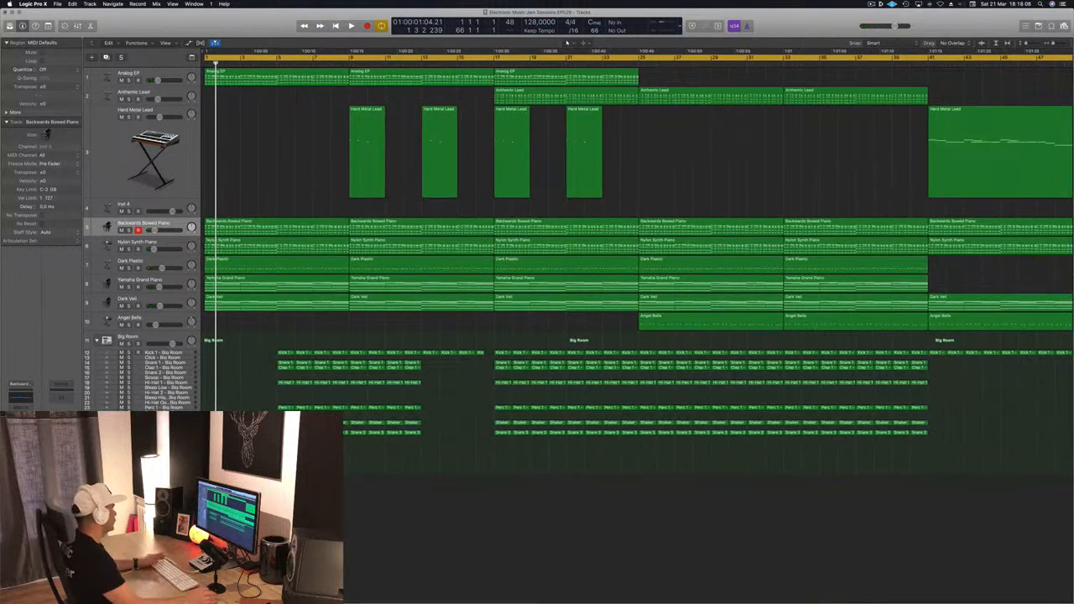
left_click(260, 418)
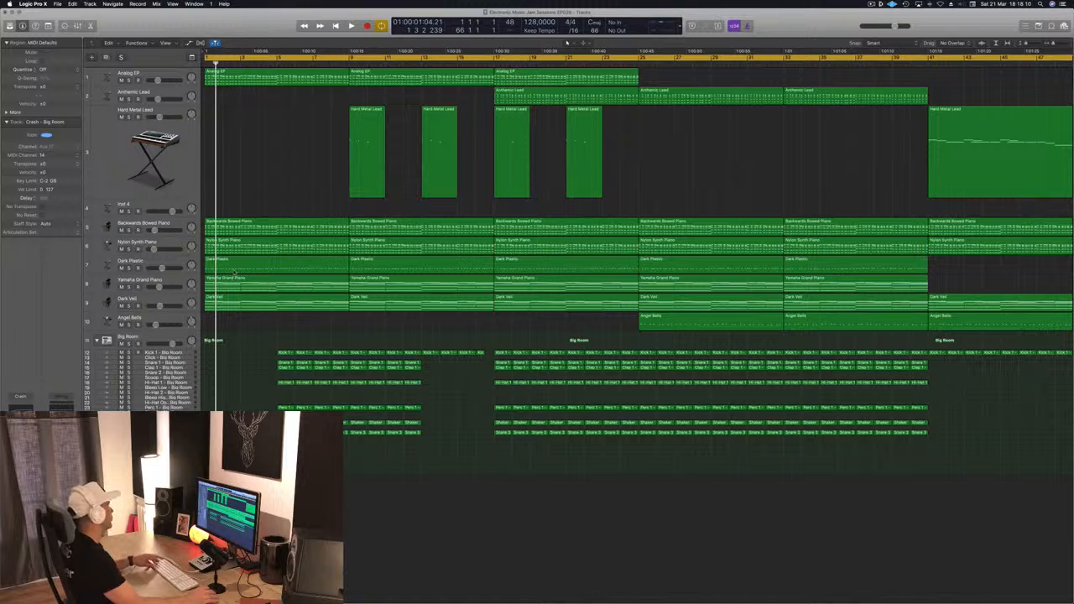
key("ctrl+alt+super+t")
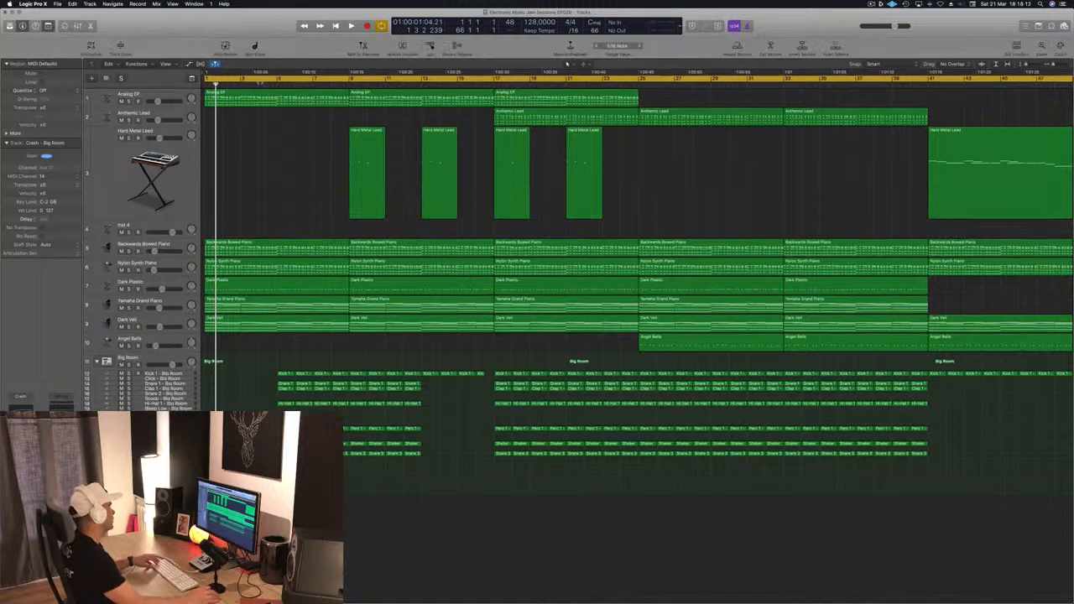
left_click(120, 45)
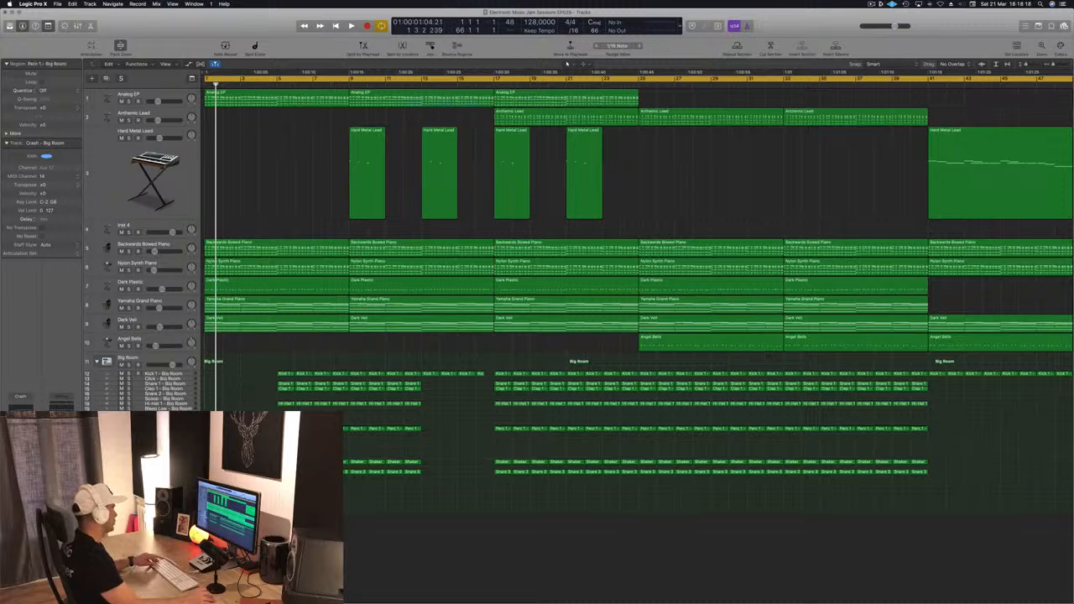
- Open the Piano Roll and lower the Crash - Big Room track's volume while auditioning its region at bar 1
key("p")
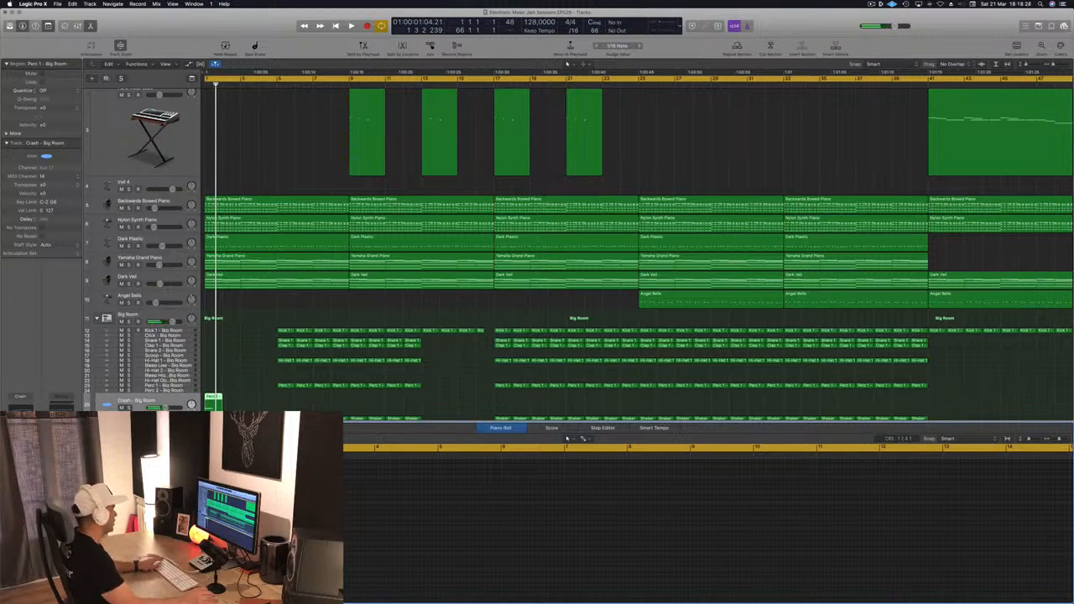
left_click(164, 402)
key("space")
key("space")
key("space")
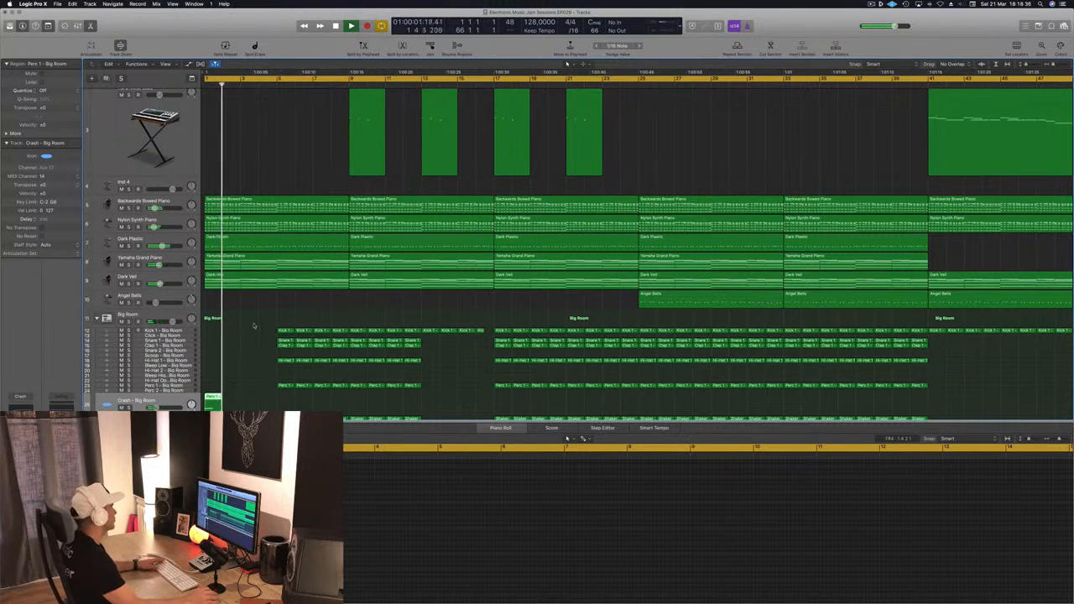
key("space")
- Delete the snare, clap, hi-hat, percussion and shaker regions in bars 5 to 8, keeping the Kick 1 regions
left_click_drag(265, 333, 340, 386)
key("Delete")
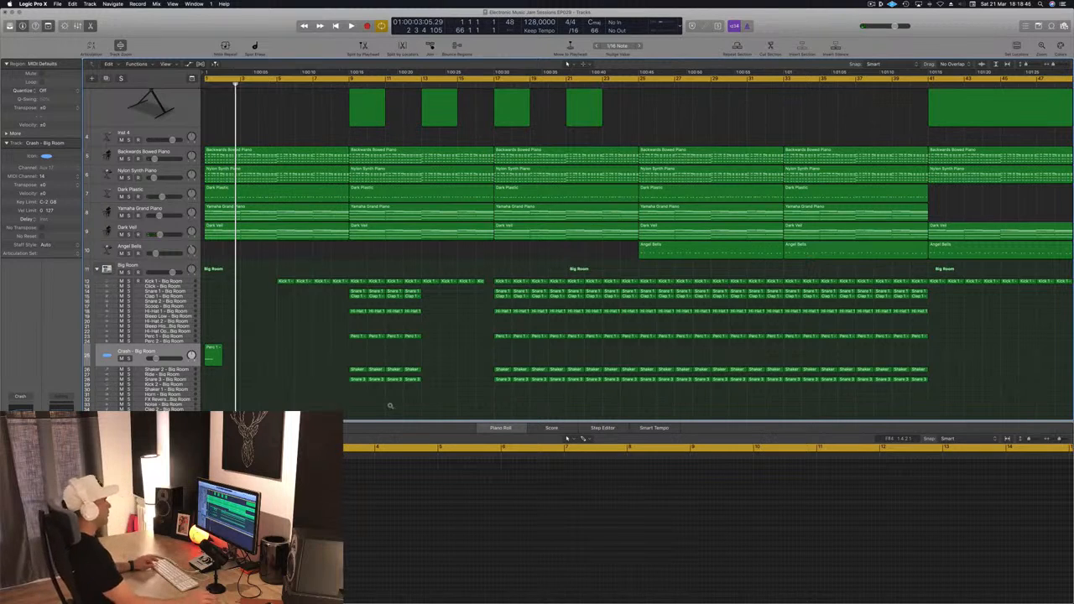
- Set the cycle range from bar 33 to bar 65 and repeat that section of the arrangement once
key("super+Left")
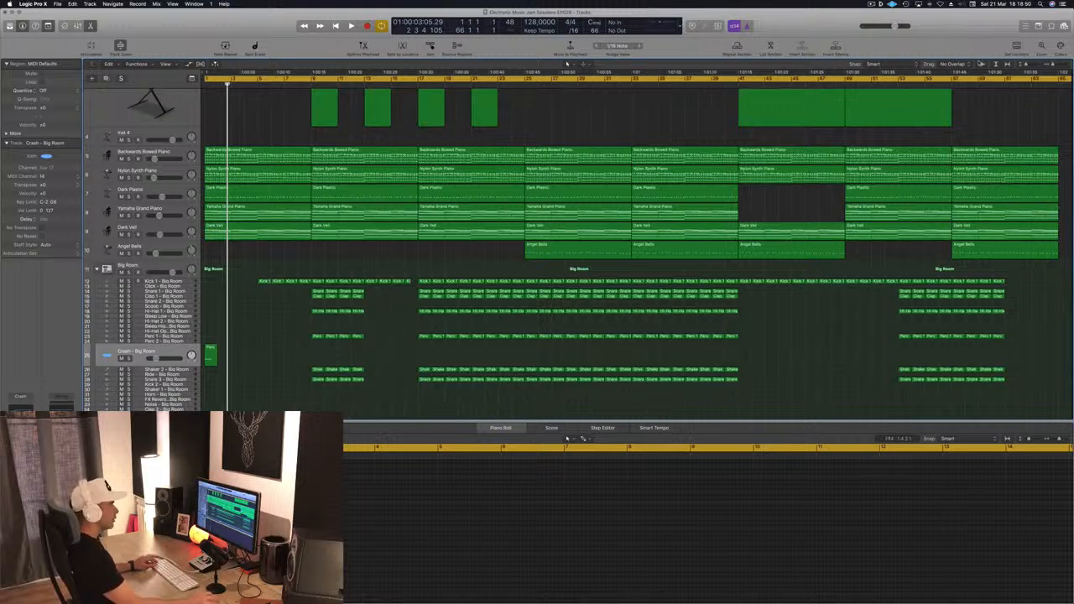
left_click(1053, 79)
left_click_drag(990, 89, 634, 105)
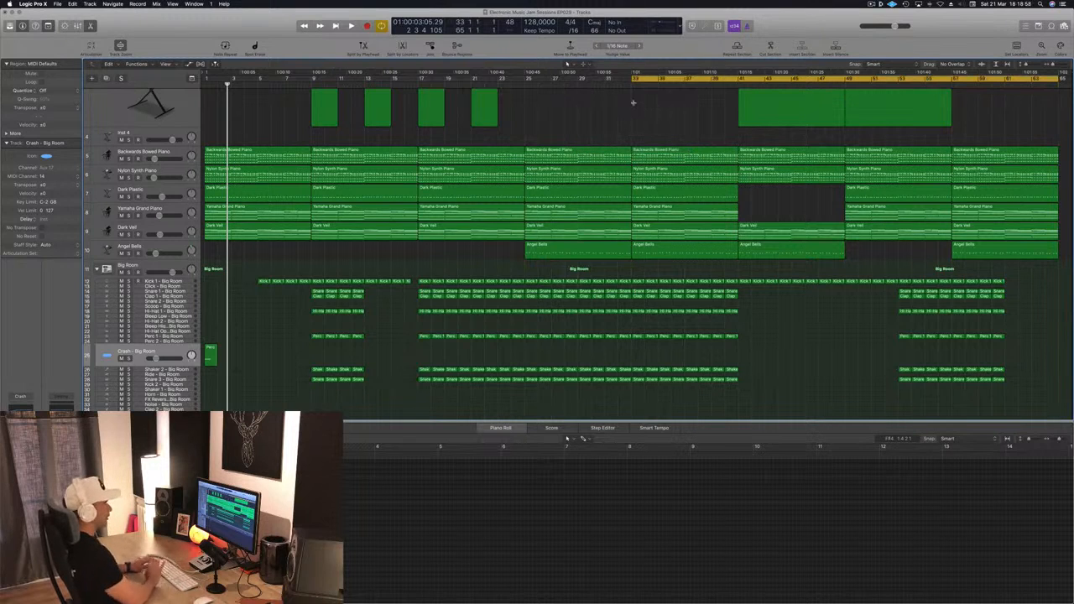
key("ctrl+super+r")
key("super+Left")
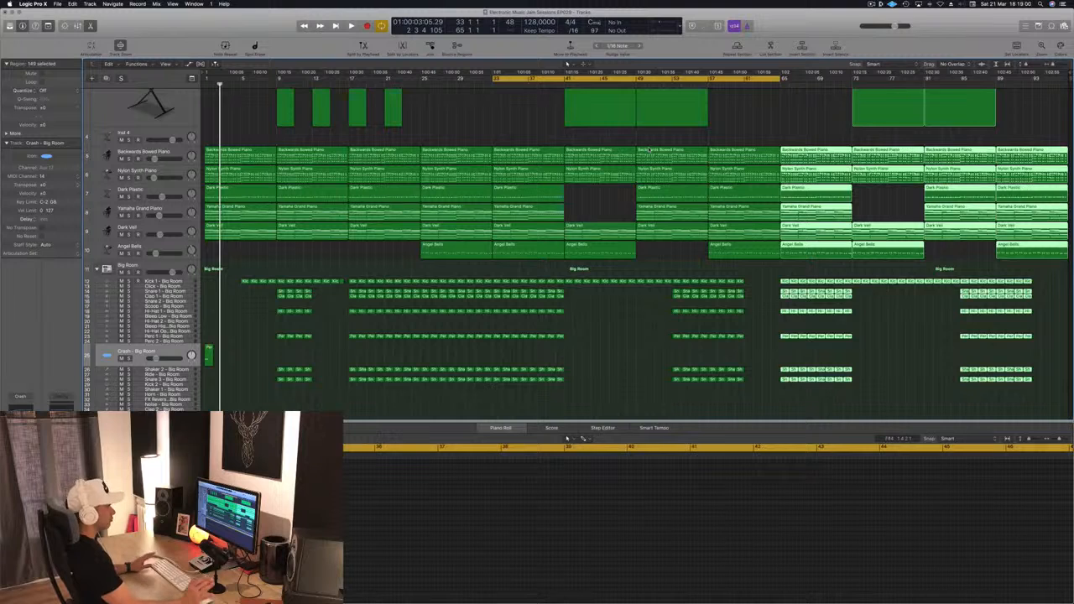
left_click(472, 119)
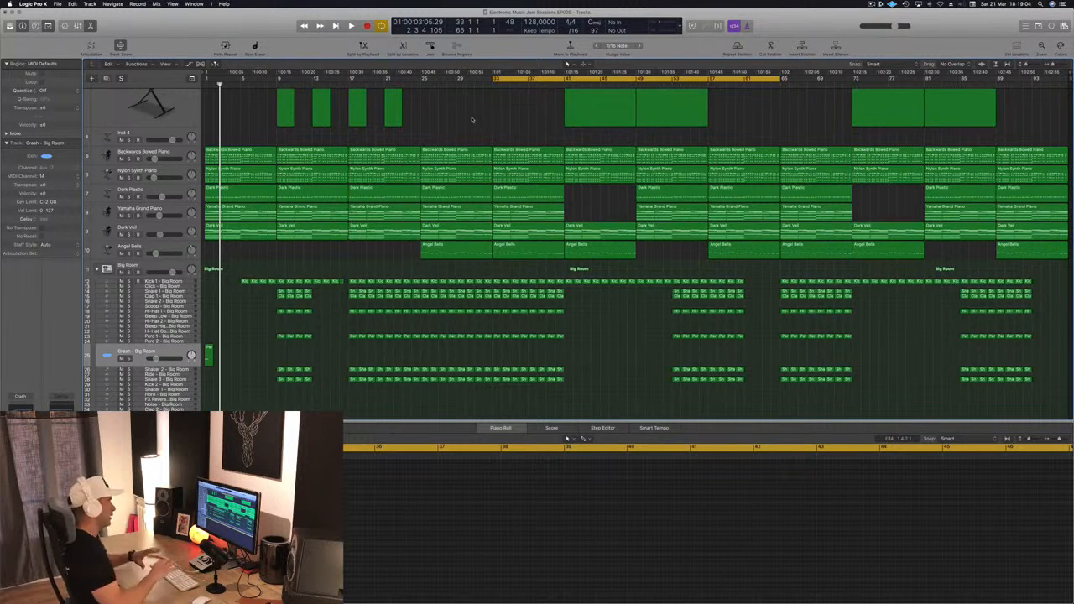
- Extend the cycle range back to bar 1 and play from the start with the Analog EP track briefly soloed
scroll(472, 119, "up", 5)
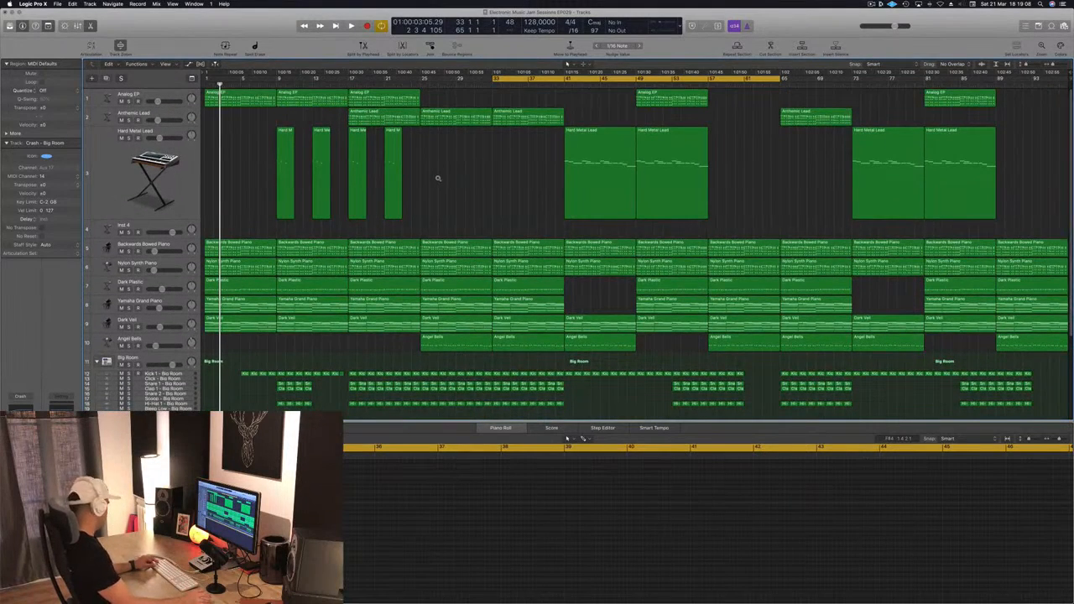
key("space")
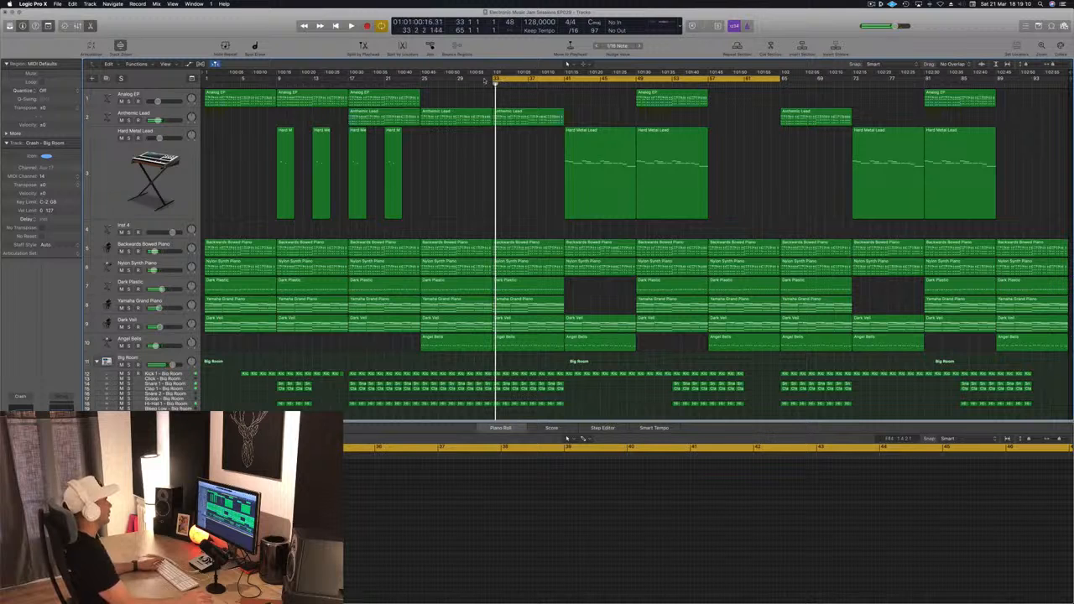
key("Return")
key("space")
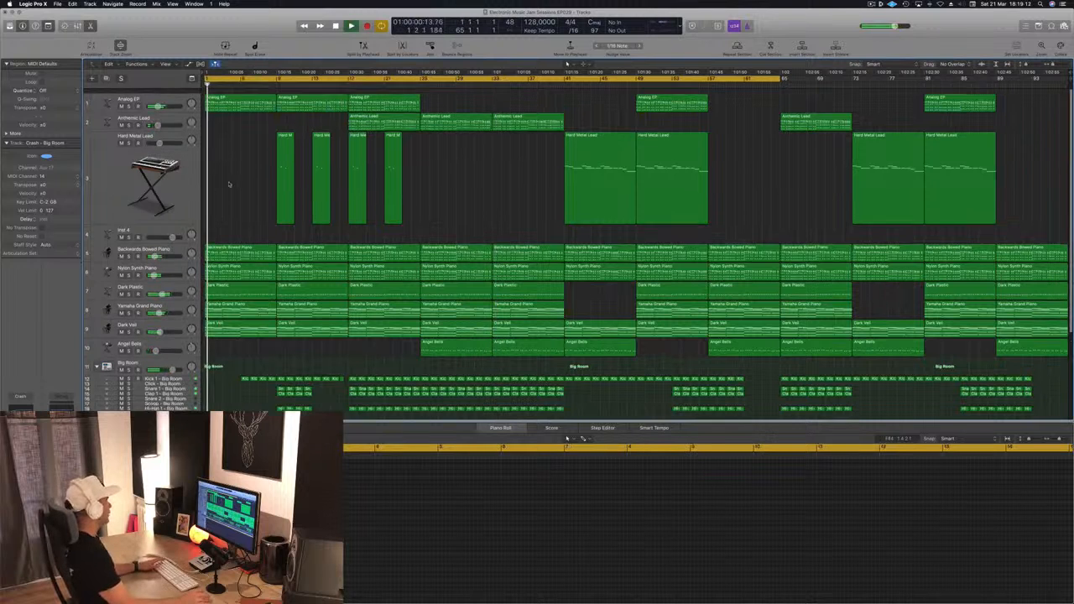
left_click(127, 101)
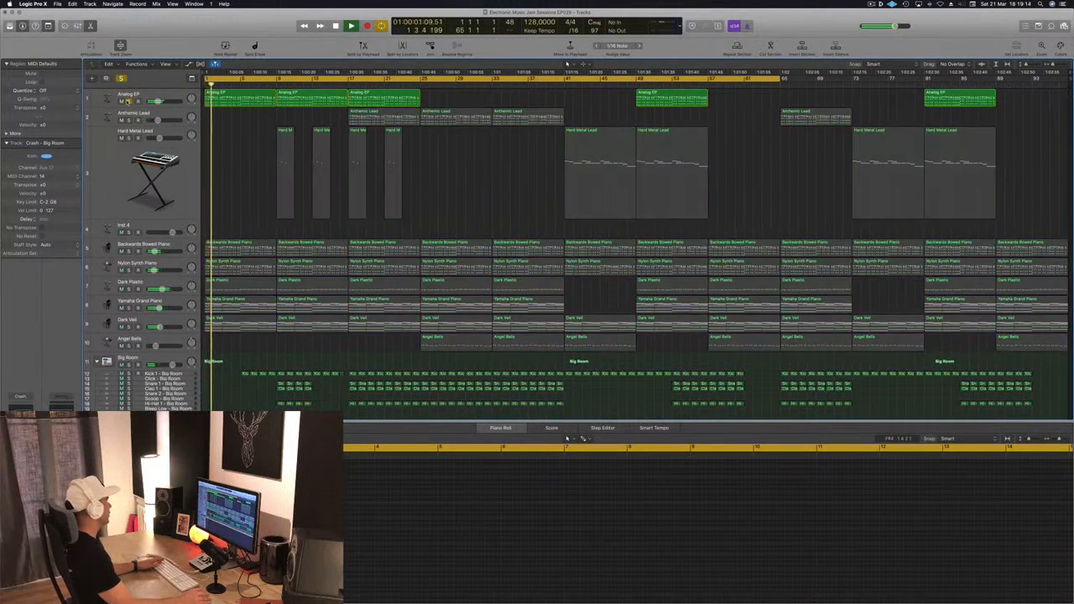
left_click(127, 101)
- Move the Analog EP track below the Inst 4 track and mute it
mouse_move(173, 102)
left_mouse_down()
mouse_move(173, 242)
mouse_move(183, 103)
mouse_move(189, 113)
left_mouse_up()
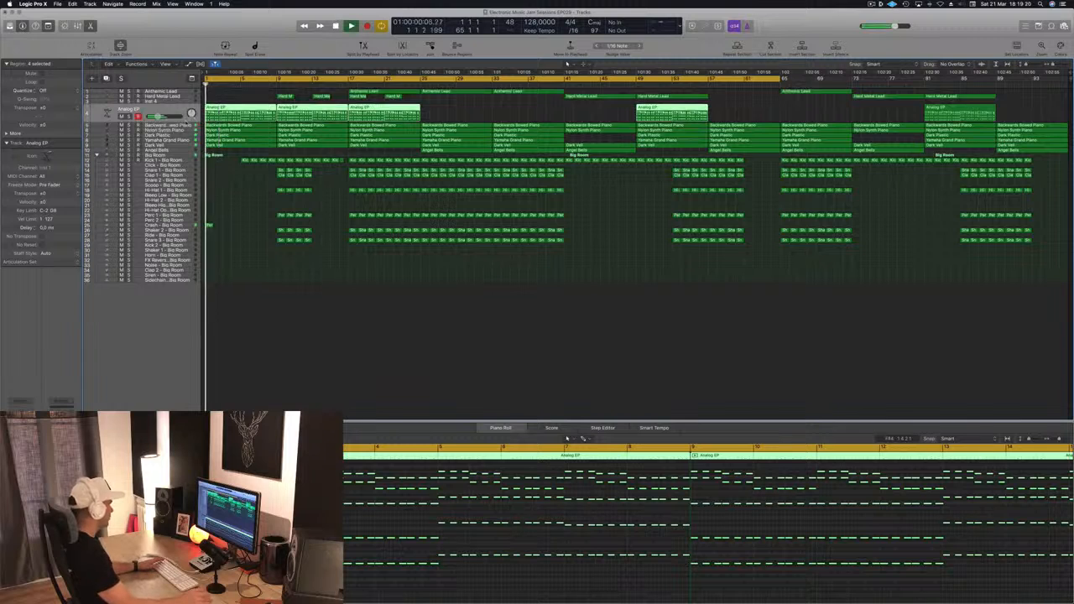
left_click(122, 117)
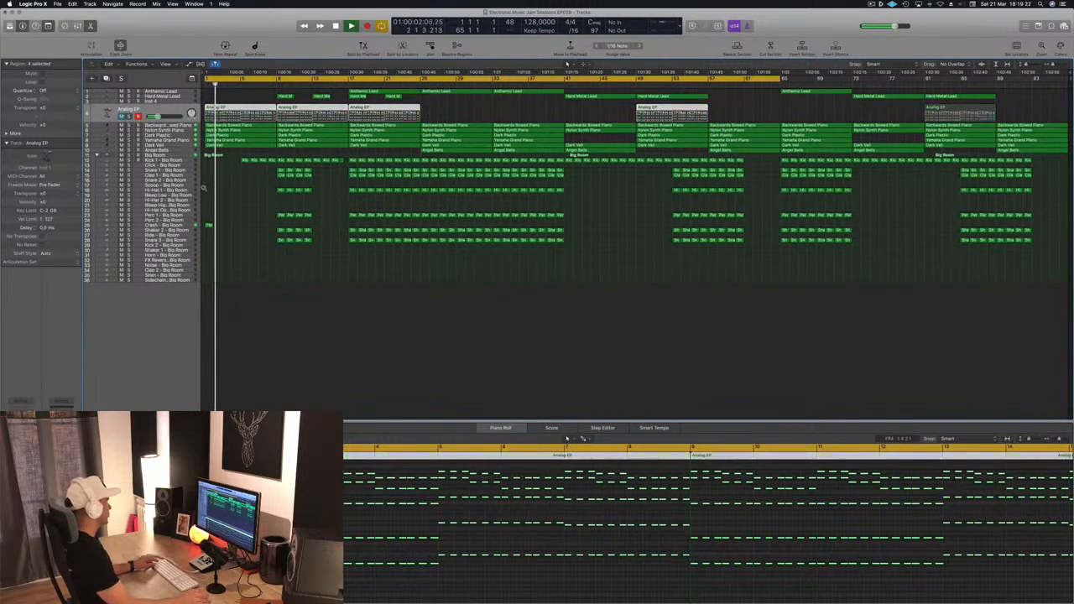
scroll(268, 196, "up", 5)
key("Return")
- Mute the Nylon Synth Piano, Dark Plastic and Backwards Bowed Piano tracks while replaying the opening bars
left_click(122, 130)
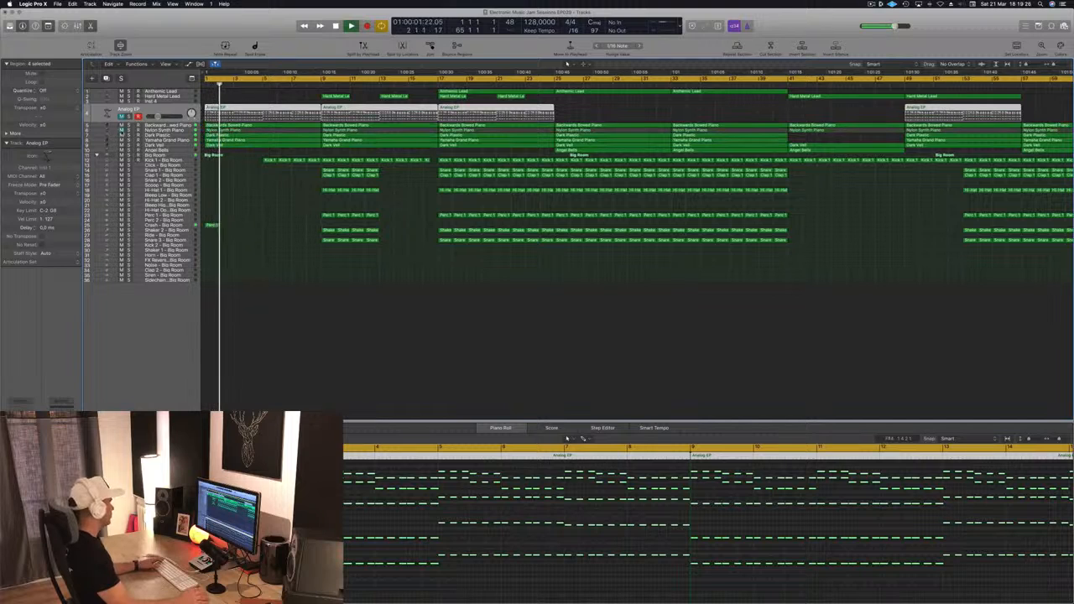
scroll(243, 182, "up", 2)
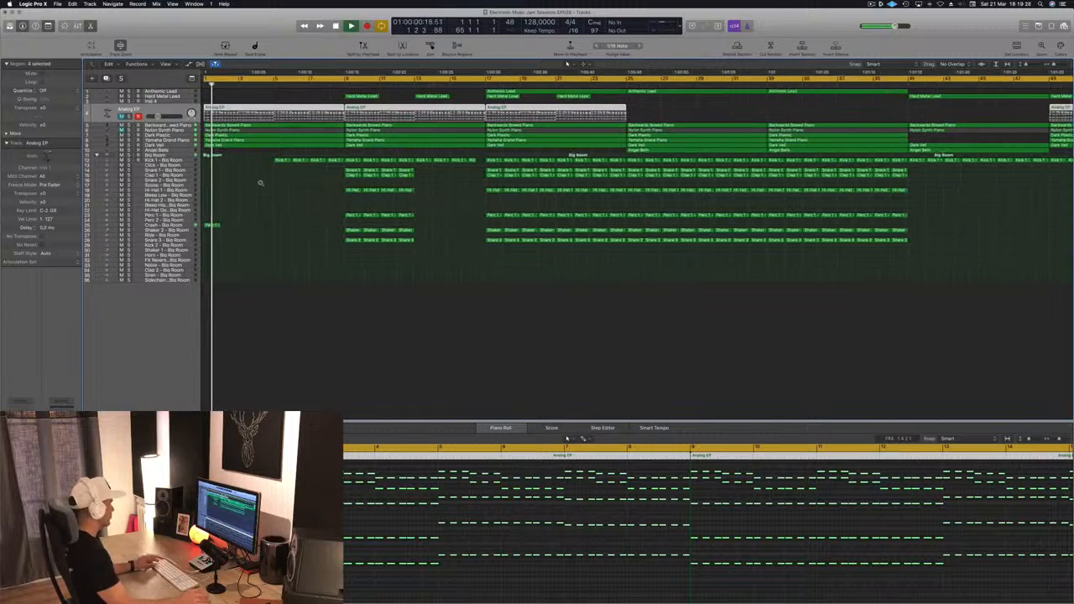
scroll(262, 183, "up", 6)
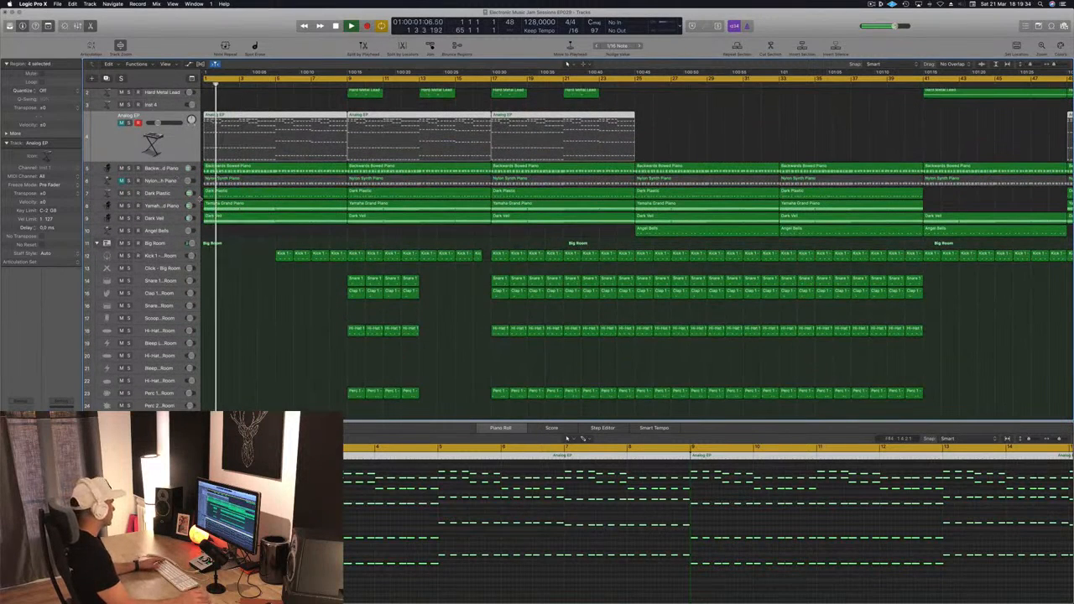
key("space")
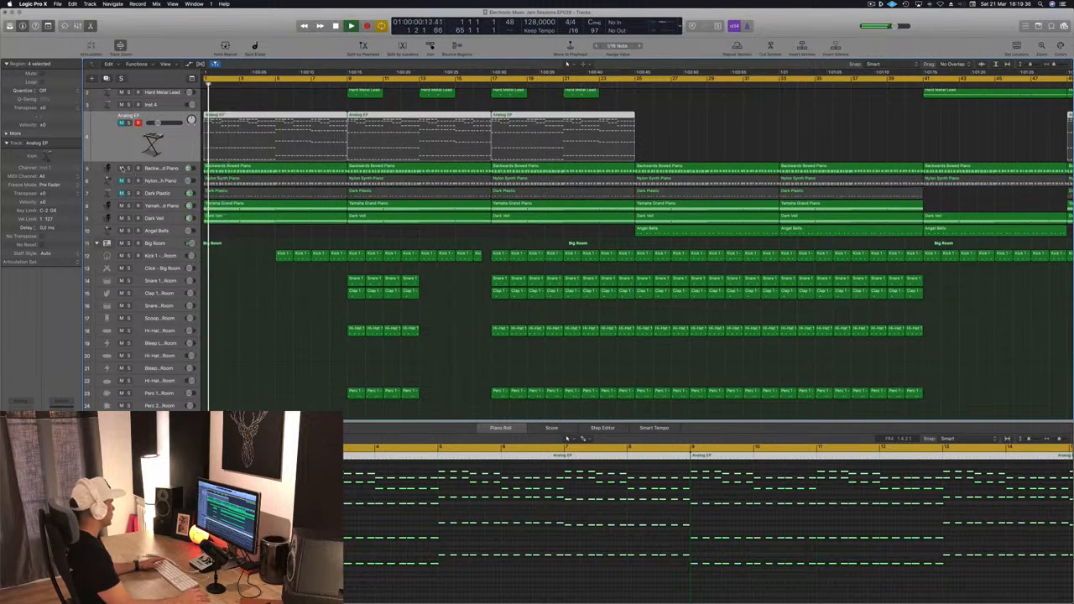
left_click(121, 167)
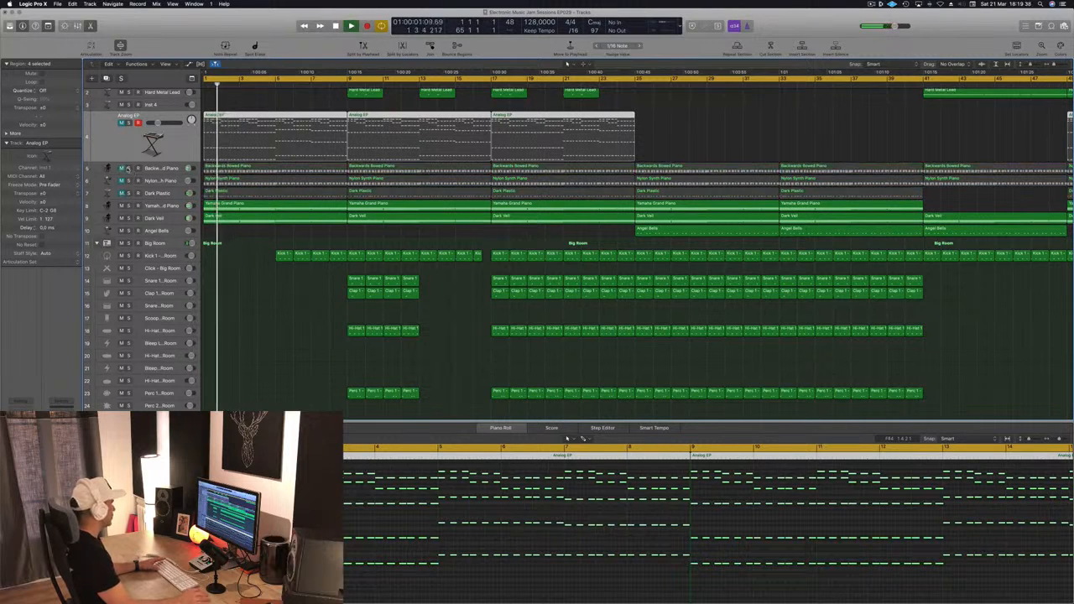
- Solo the Backwards Bowed Piano track and play it from the opening bars
key("space")
left_click(127, 167)
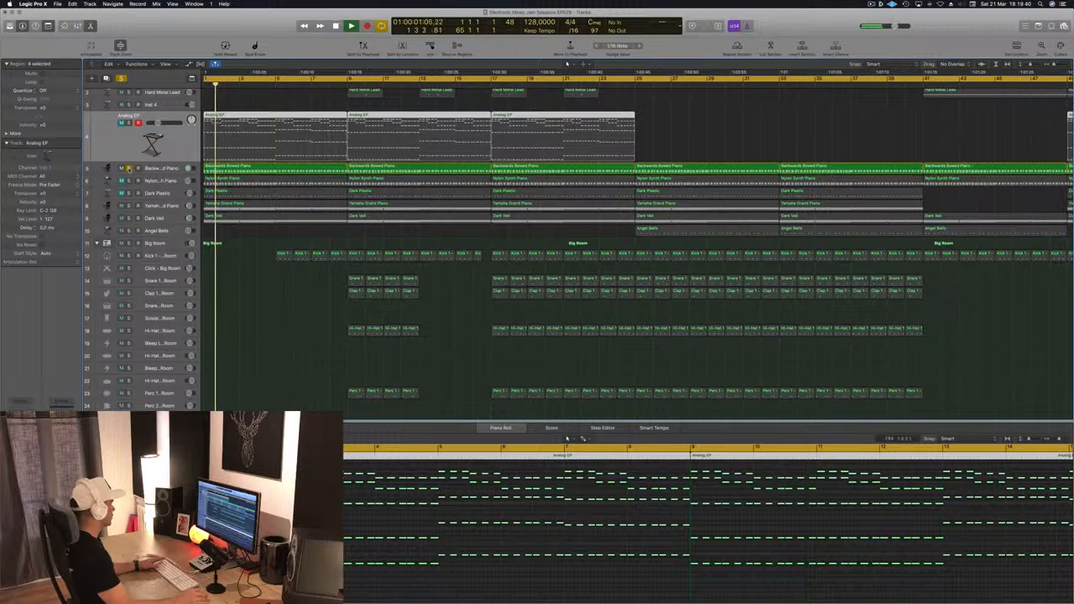
- Unsolo and unmute the Backwards Bowed Piano track, and unmute the Nylon Synth Piano track
left_click(129, 169)
left_click(122, 168)
left_click(166, 168)
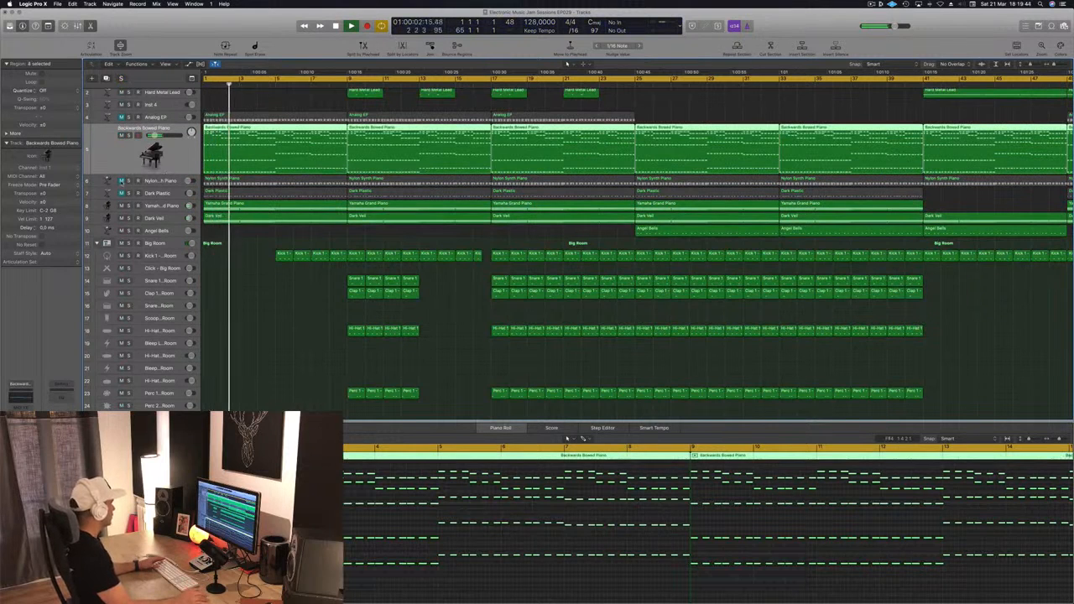
left_click(121, 181)
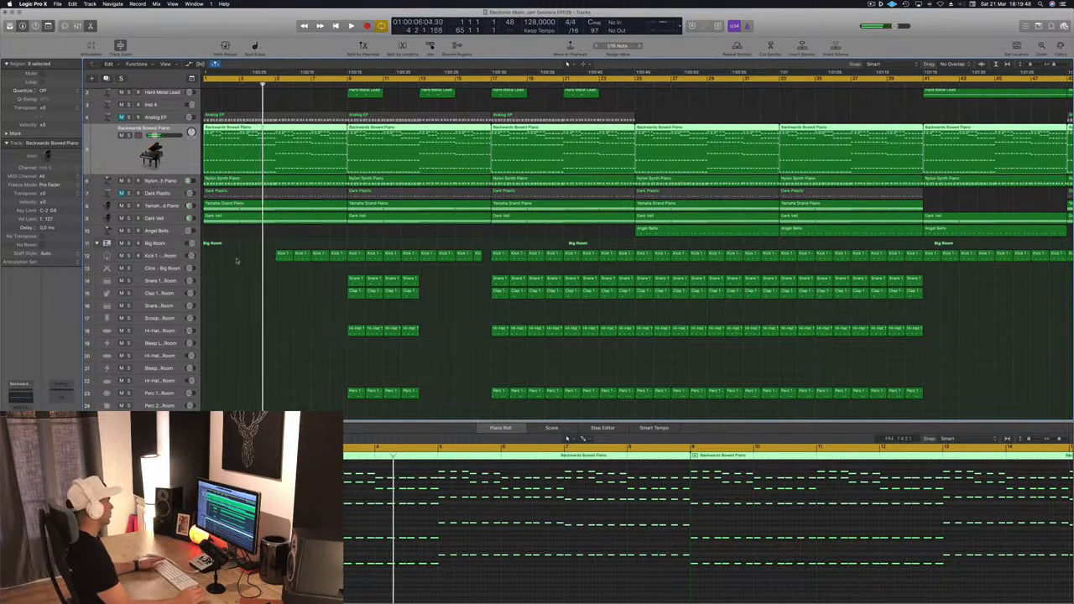
- Play the opening from bar 1 to check how the active piano layers lead into the kick entry
key("Return")
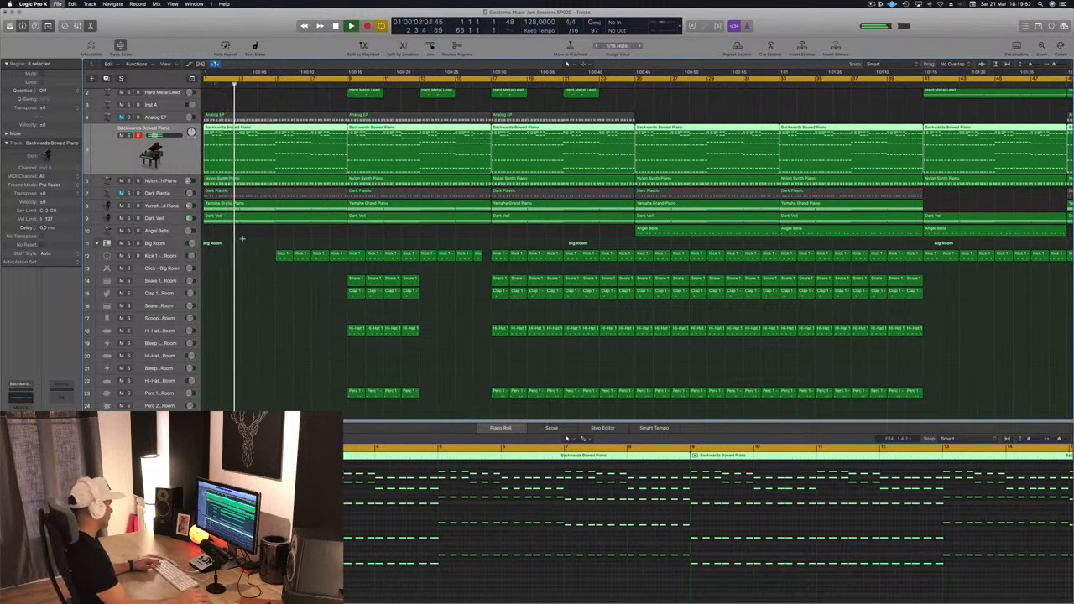
scroll(279, 241, "up", 3)
scroll(279, 241, "down", 5)
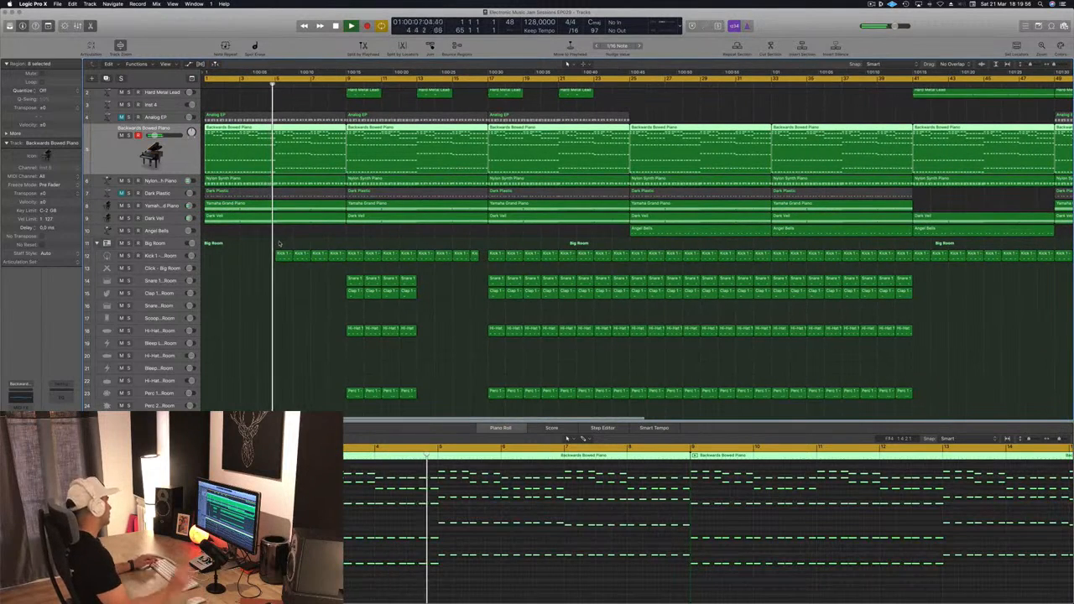
left_click(271, 244)
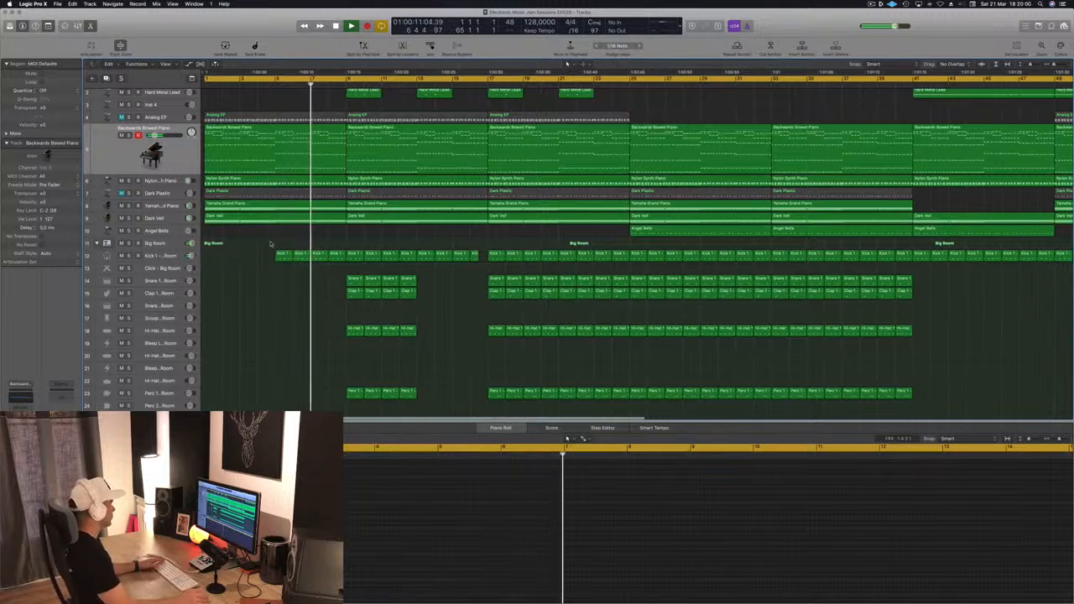
key("space")
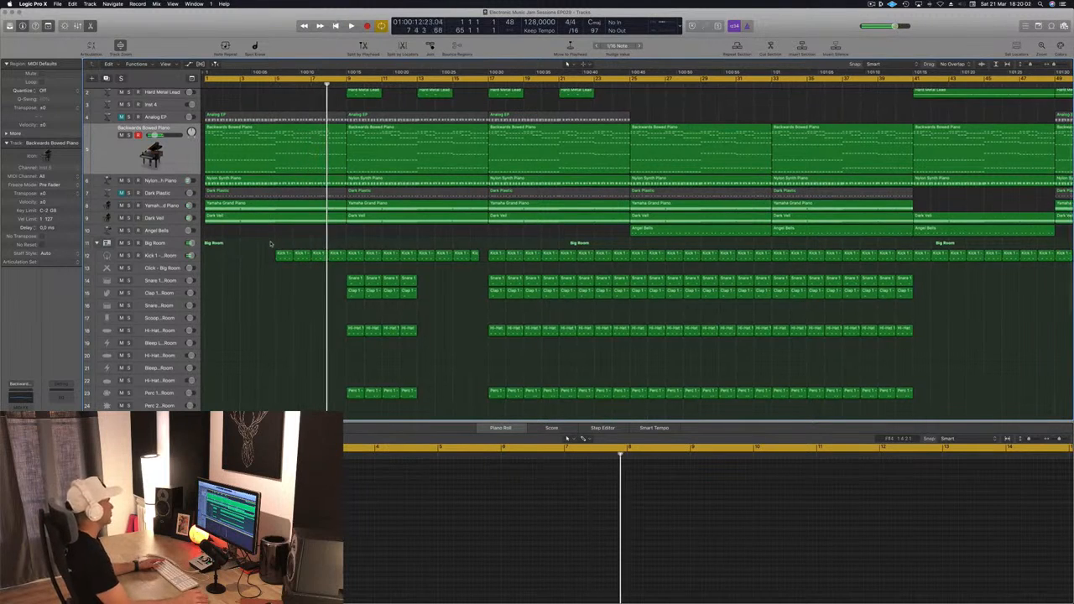
scroll(271, 244, "up", 2)
key("super+Left")
key("space")
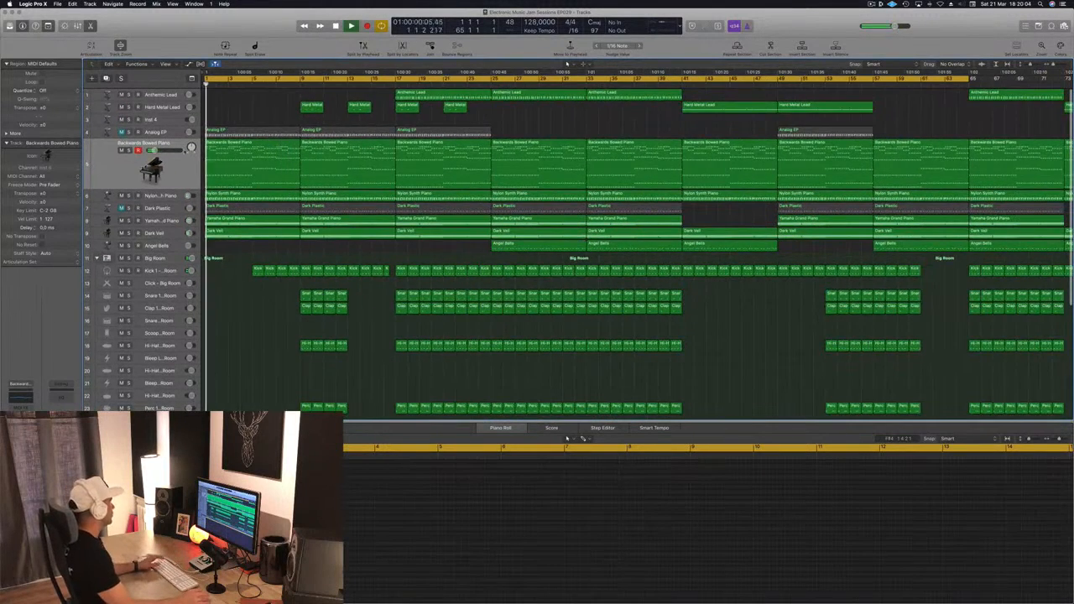
left_click(116, 162)
key("space")
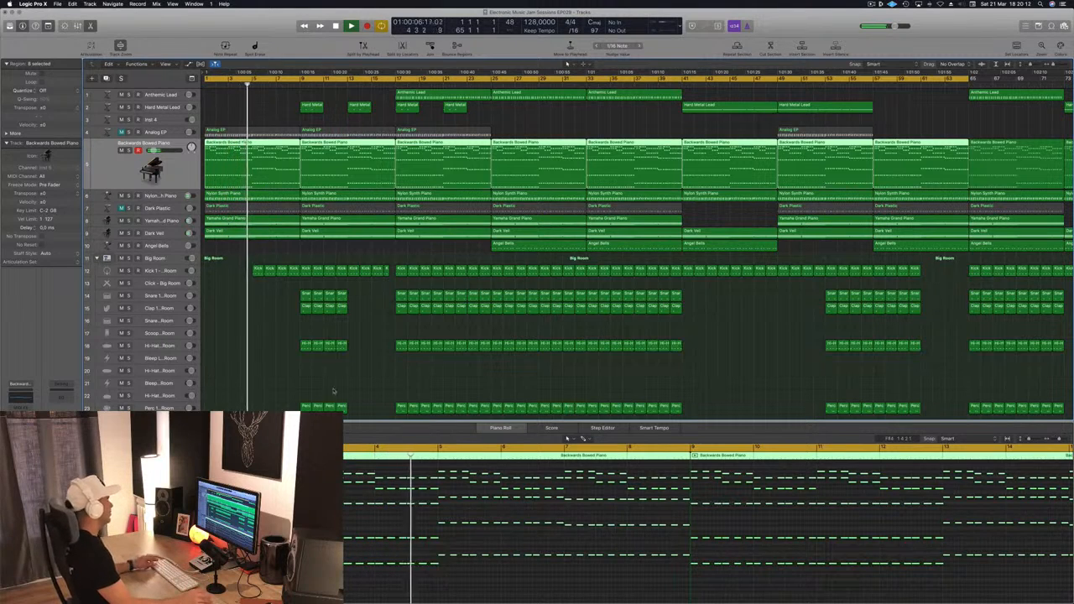
scroll(297, 340, "up", 5)
scroll(297, 340, "down", 3)
key("space")
- Copy the Perc 1 region from bar 1 of the Crash track to bar 8 of the FX Reverse track
scroll(287, 327, "down", 4)
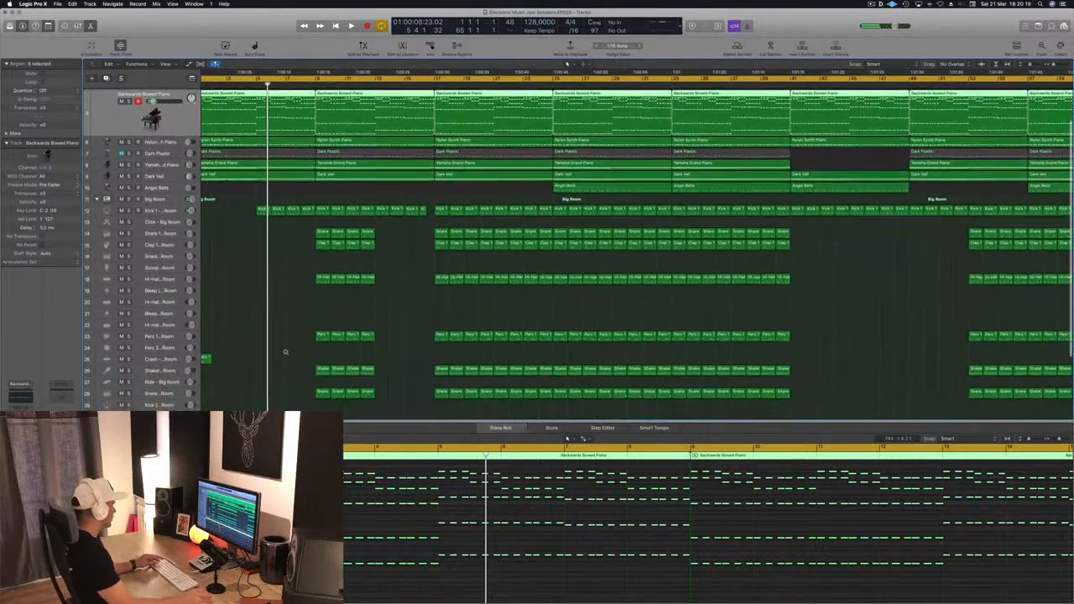
scroll(280, 358, "down", 3)
scroll(277, 359, "down", 6)
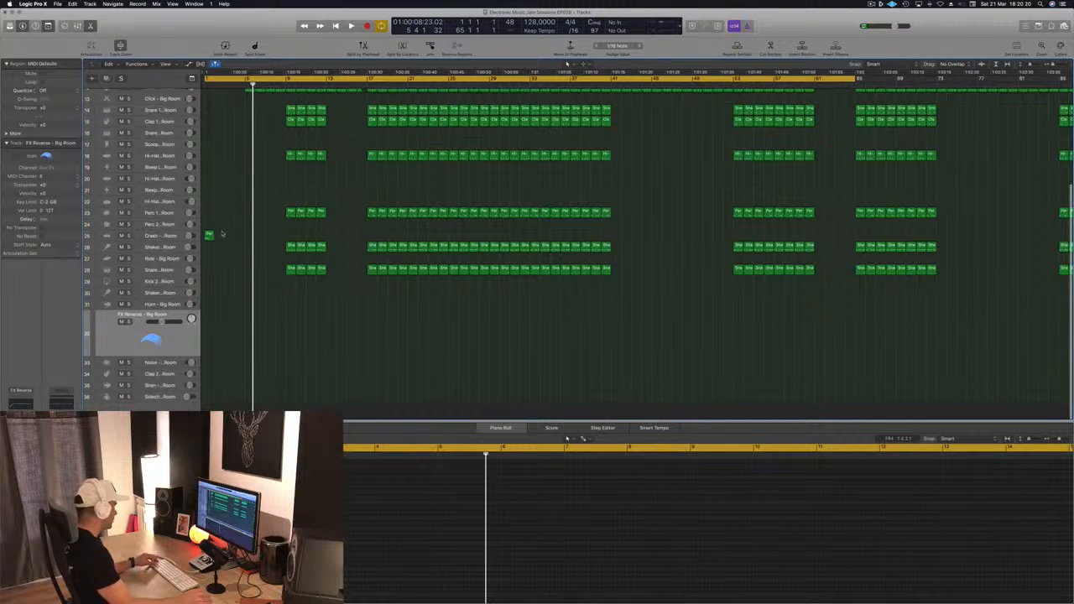
left_click_drag(209, 237, 279, 342)
left_click_drag(604, 511, 648, 543)
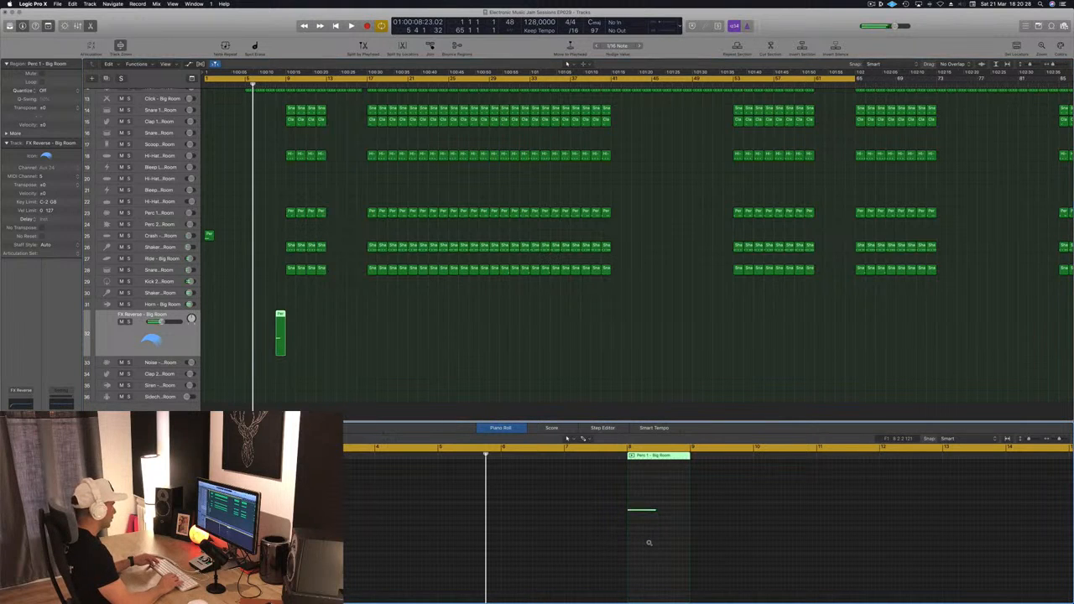
- Lengthen the note in the FX Reverse track's bar 8 region to fill the bar, and audition it
key("Return")
key("space")
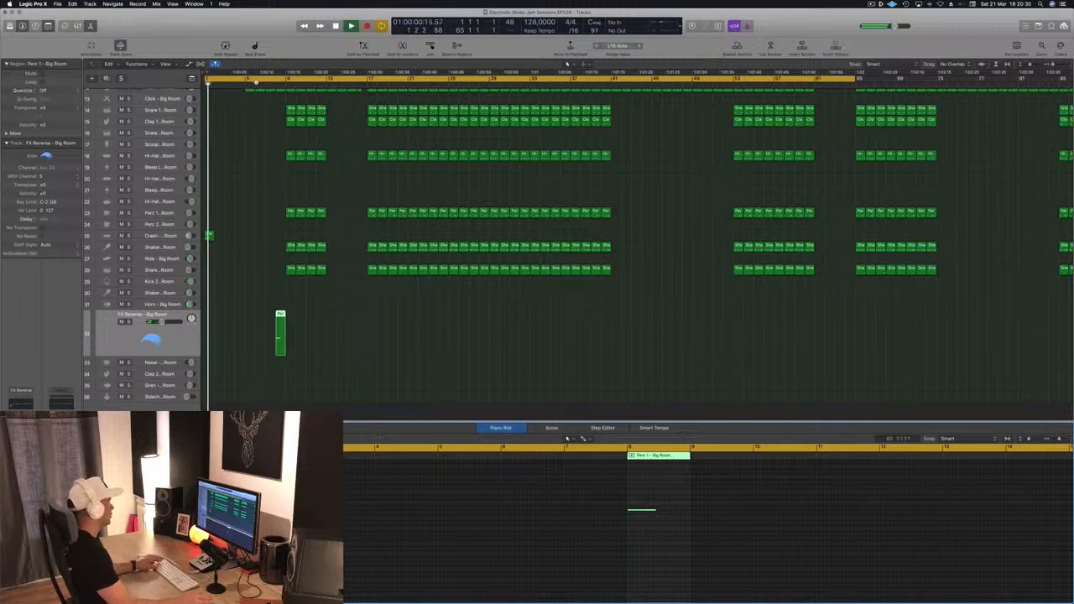
left_click(270, 86)
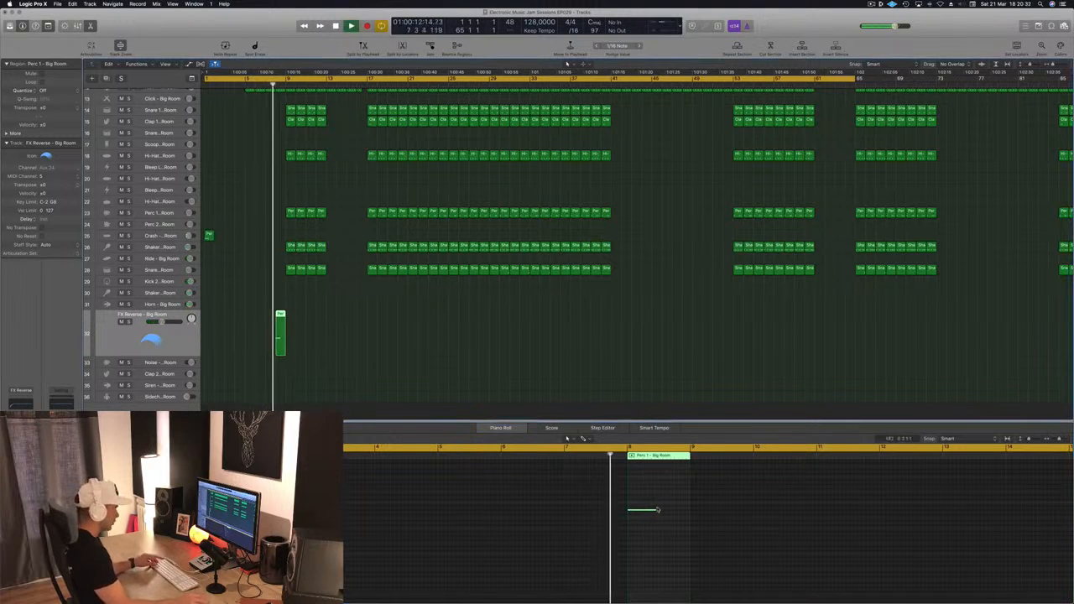
left_click_drag(653, 509, 690, 509)
left_click(275, 85)
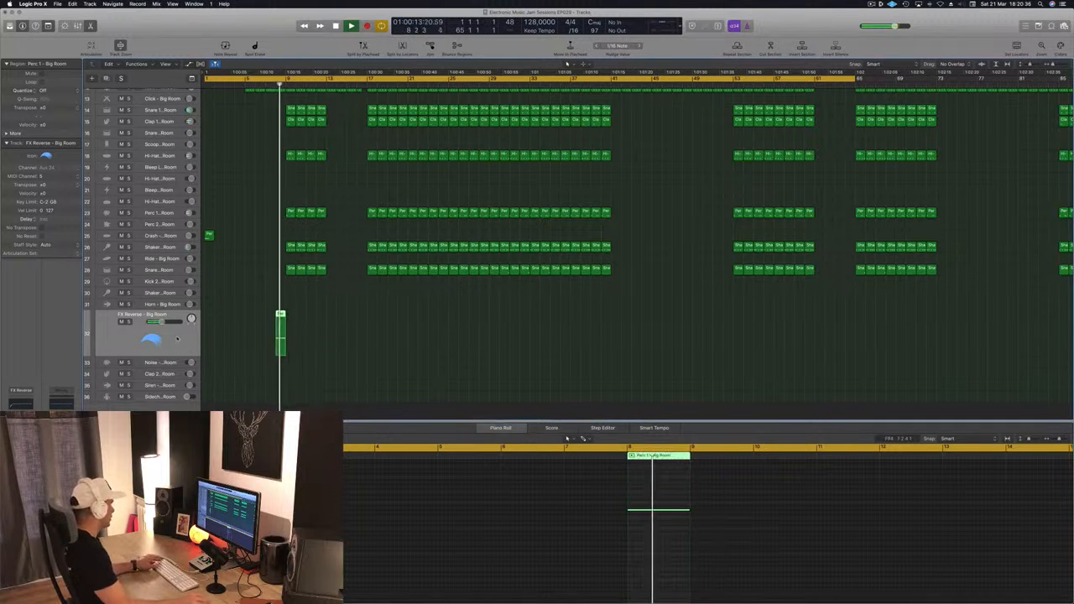
- Audition the Noise Burst - Radiant sound on the FX Reverse track and replace it with Noise Downer - Dropkick
key("y")
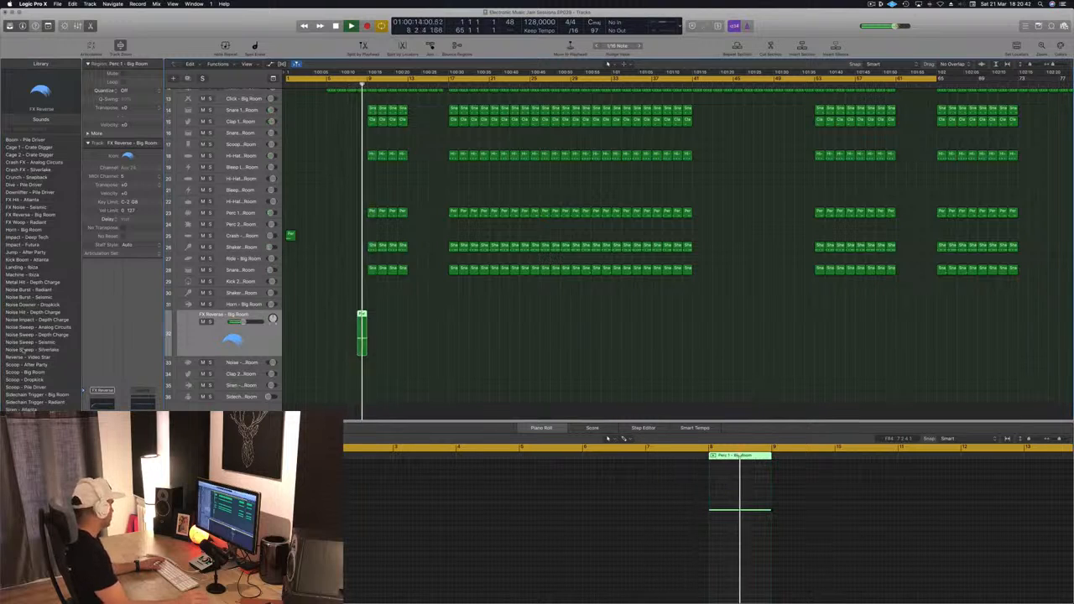
left_click(30, 289)
key("space")
left_click(21, 303)
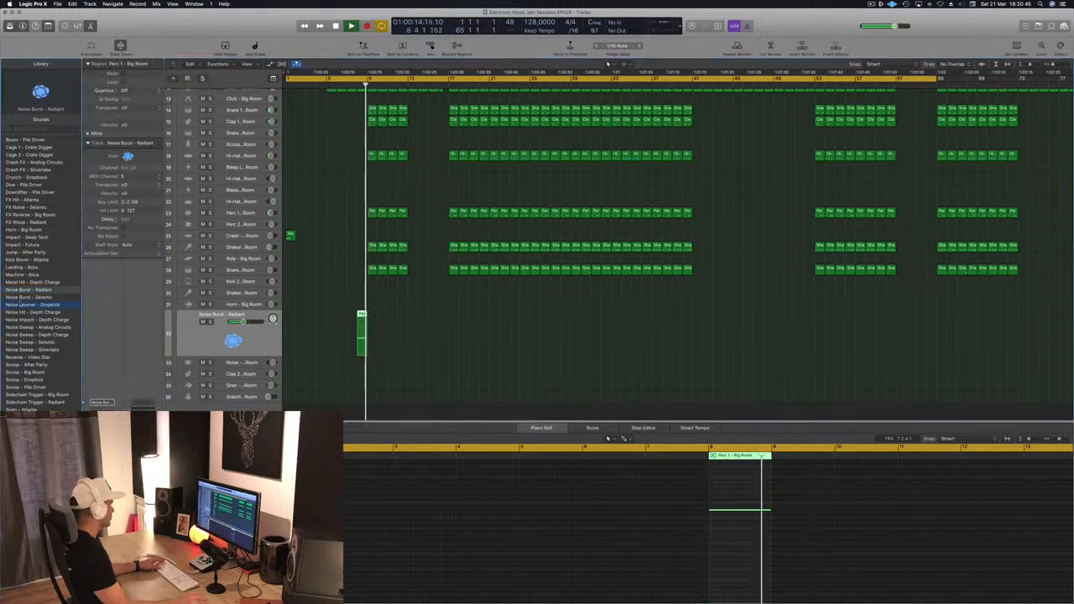
key("space")
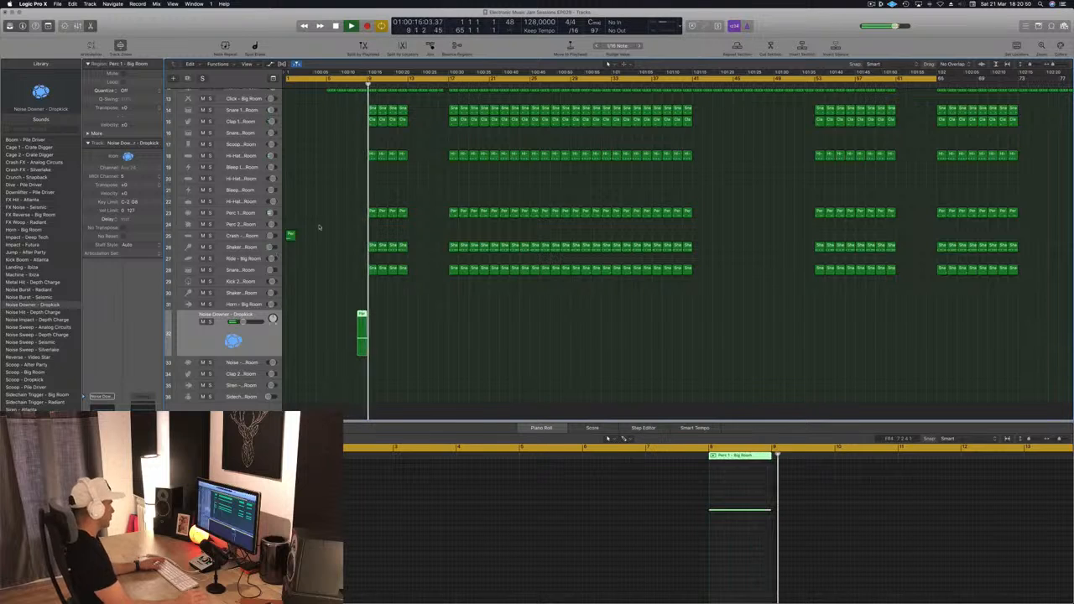
- Copy the Crash track's bar 1 region to bar 9 and save the project
scroll(340, 218, "up", 4)
key("Return")
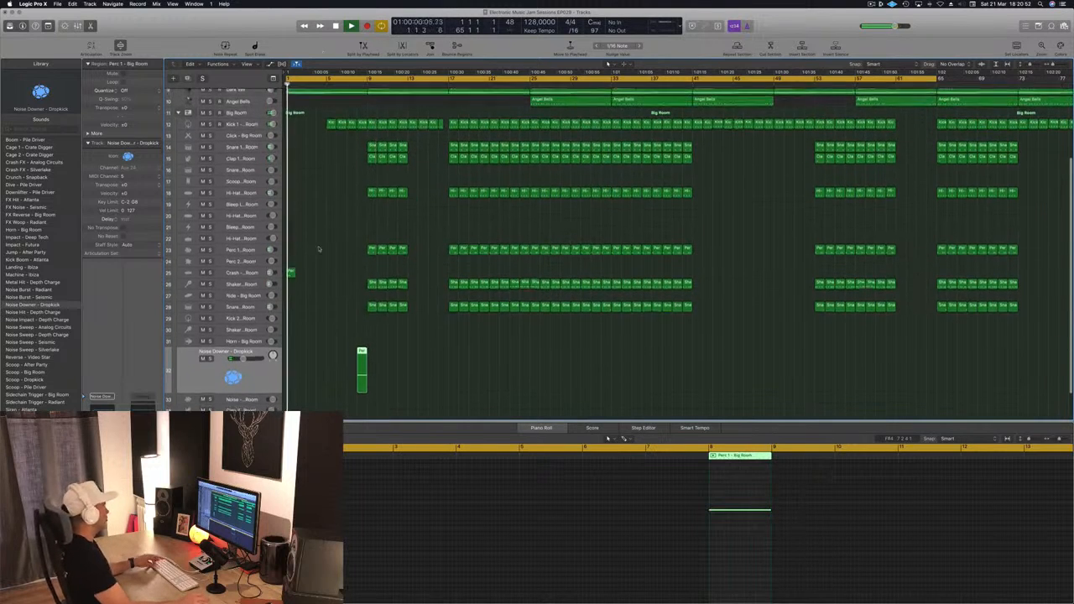
left_click(290, 273)
left_click_drag(290, 273, 372, 272)
scroll(353, 264, "down", 8)
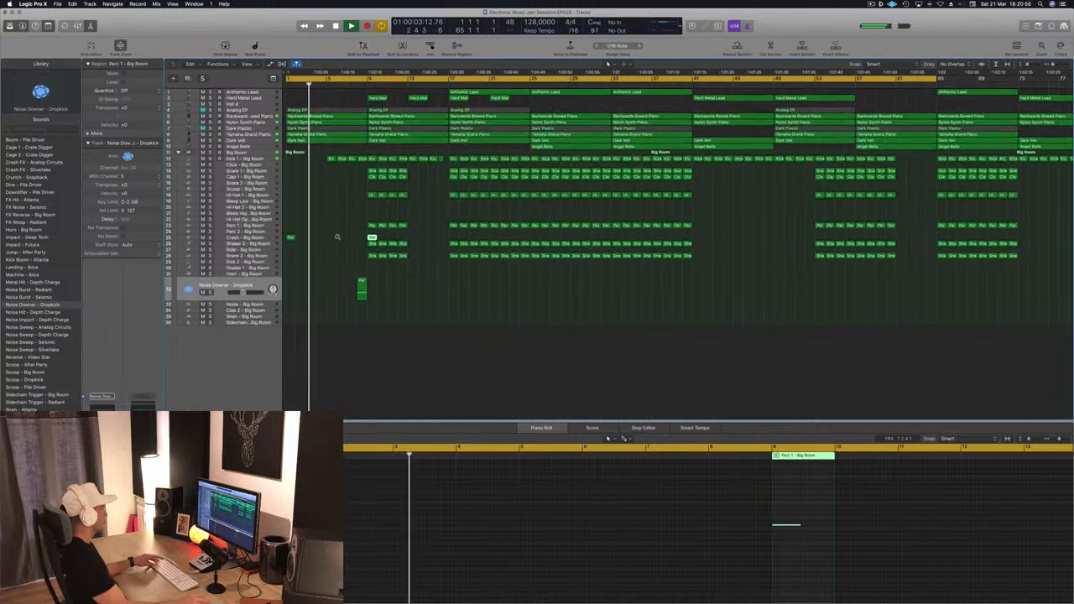
key("super+s")
- Hide the piano roll and play the intro leading up to bar 9
scroll(347, 220, "up", 3)
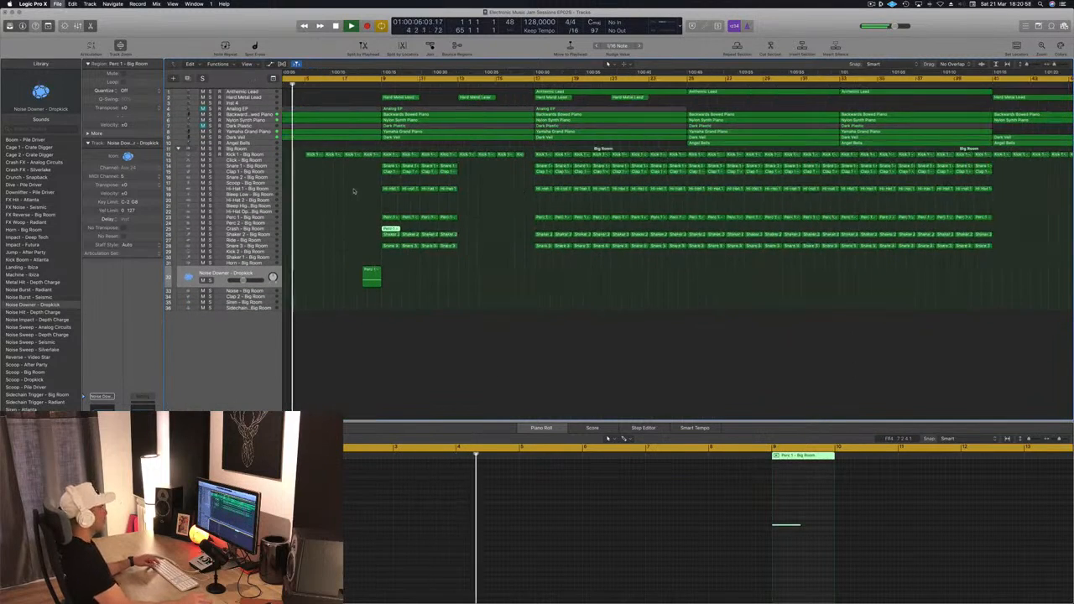
key("space")
scroll(349, 222, "left", 3)
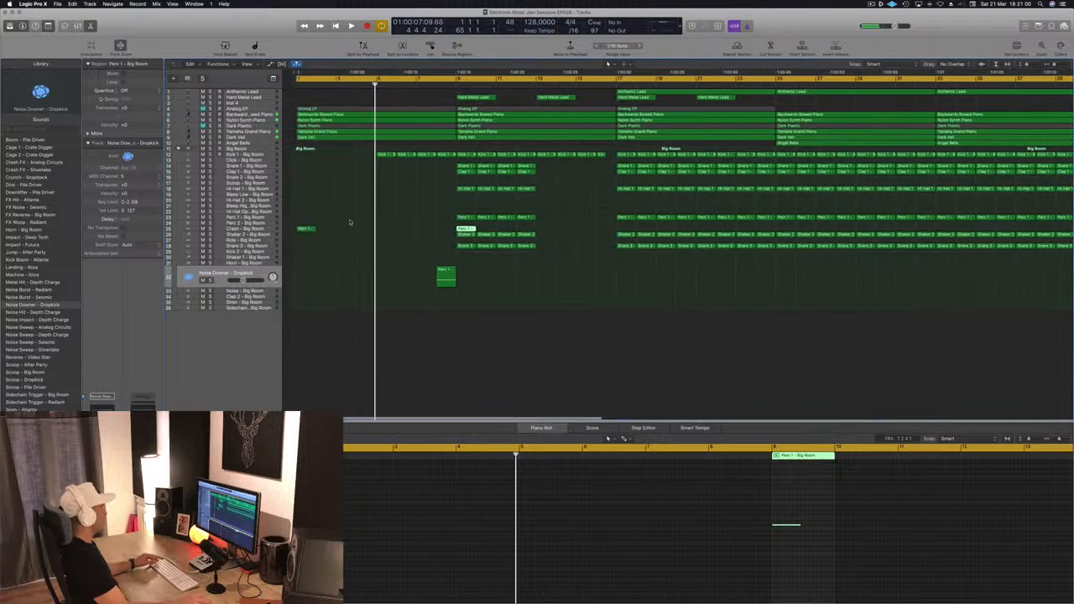
scroll(350, 222, "up", 2)
scroll(350, 223, "up", 3)
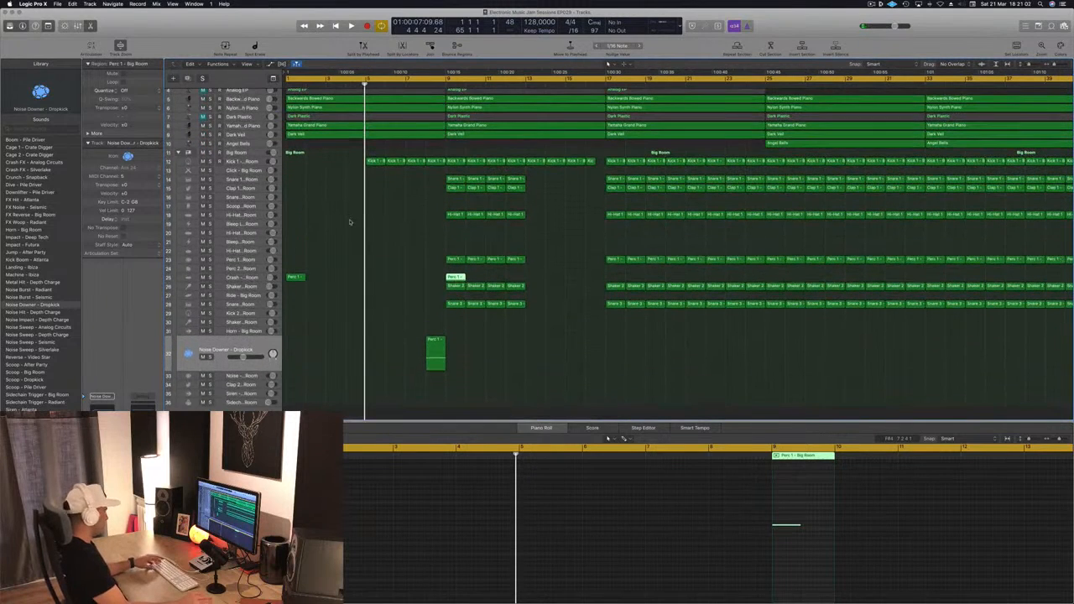
key("e")
scroll(350, 223, "up", 1)
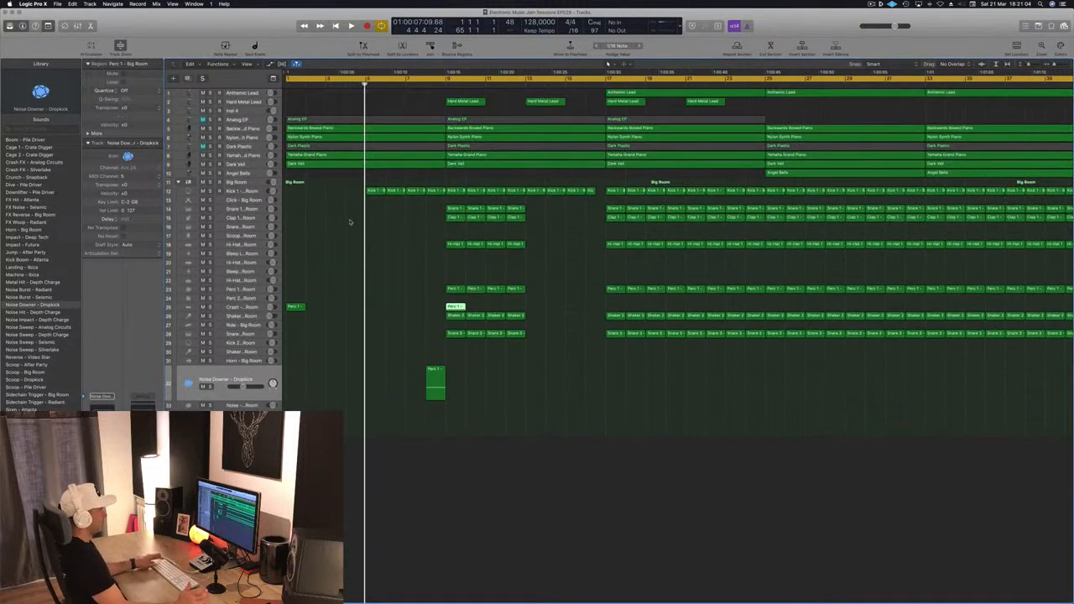
scroll(354, 236, "down", 2)
scroll(354, 237, "up", 3)
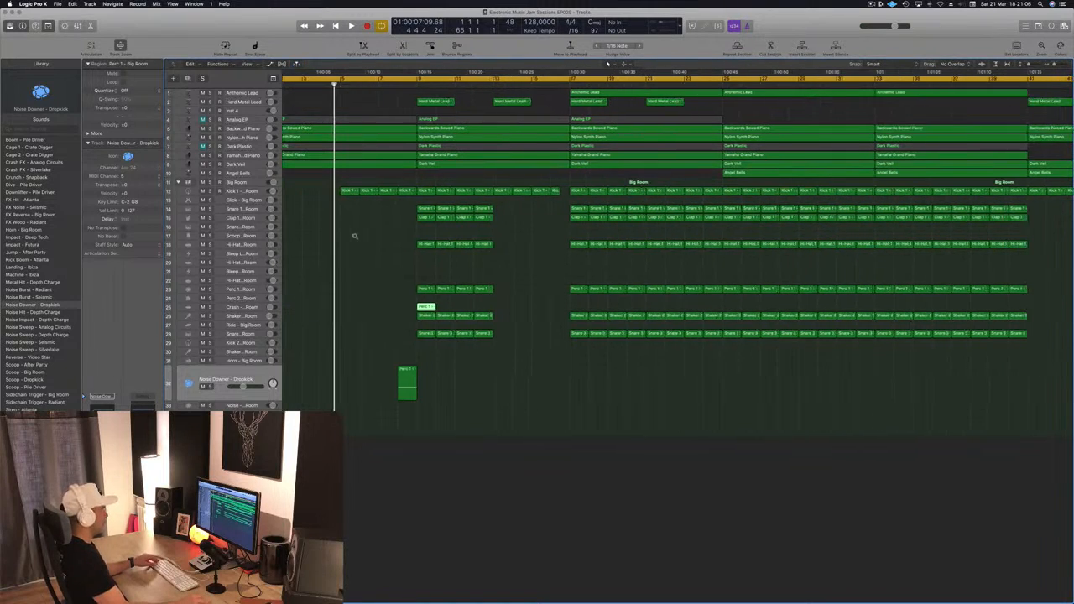
scroll(355, 238, "left", 2)
key("space")
left_click(354, 239)
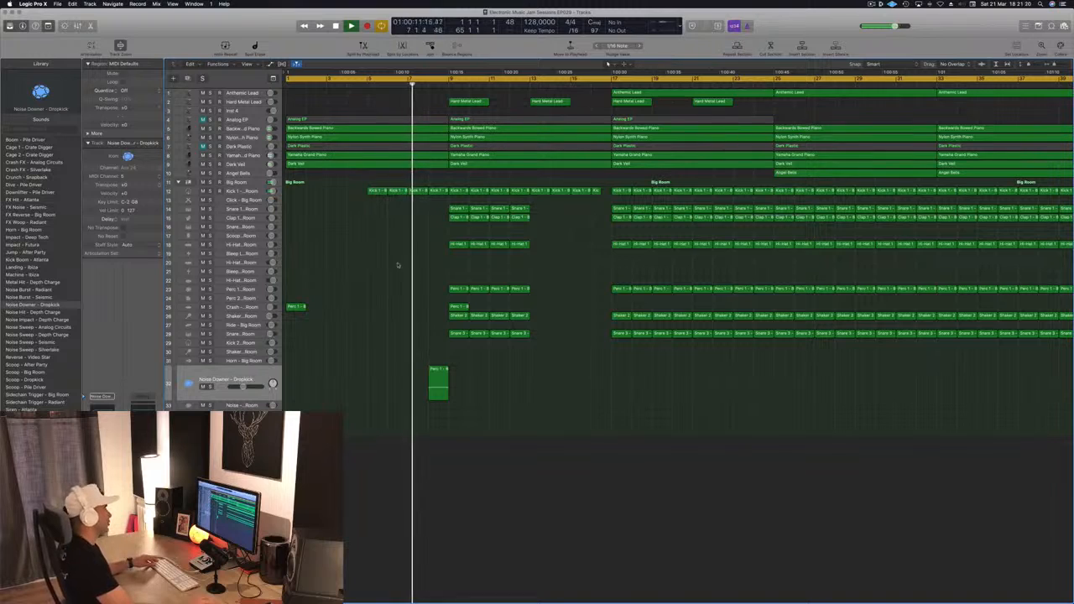
- Inspect the notes of the Kick 1 region at bar 8 in the piano roll and stop playback
left_click(441, 191)
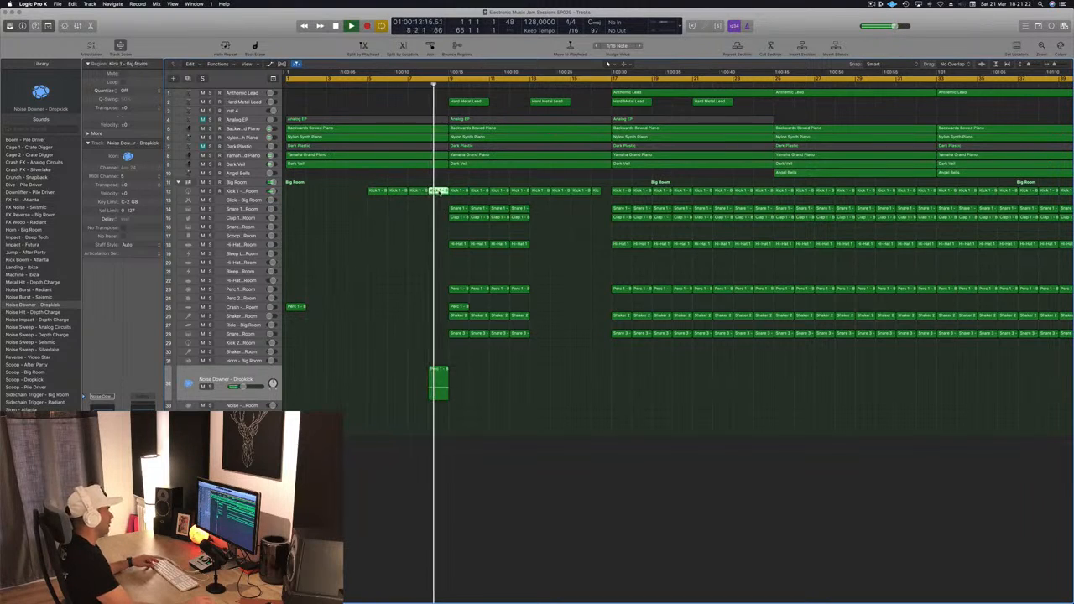
double_click(441, 191)
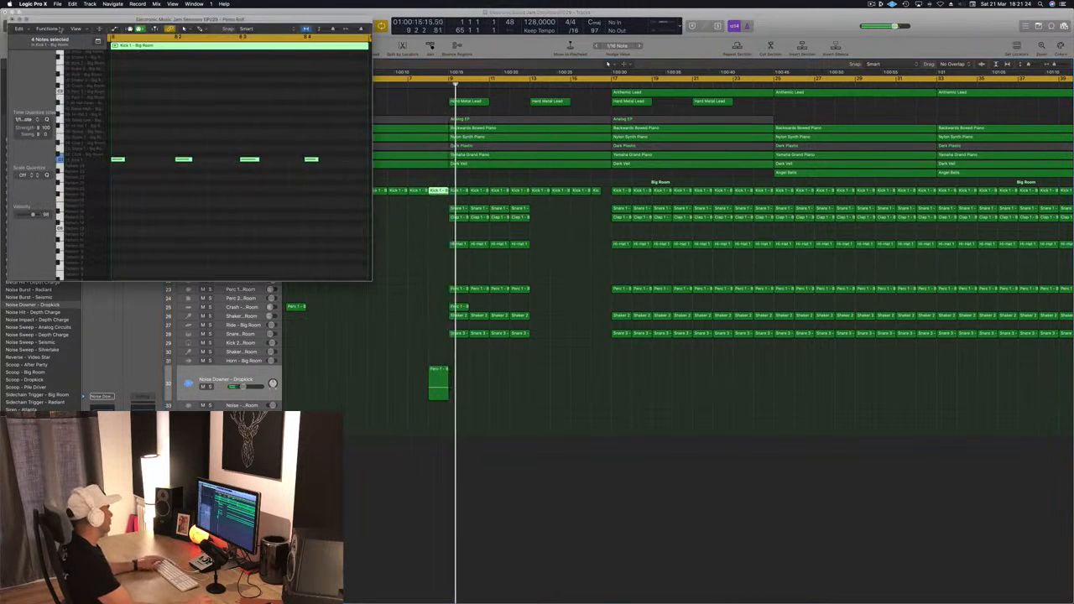
left_click(13, 20)
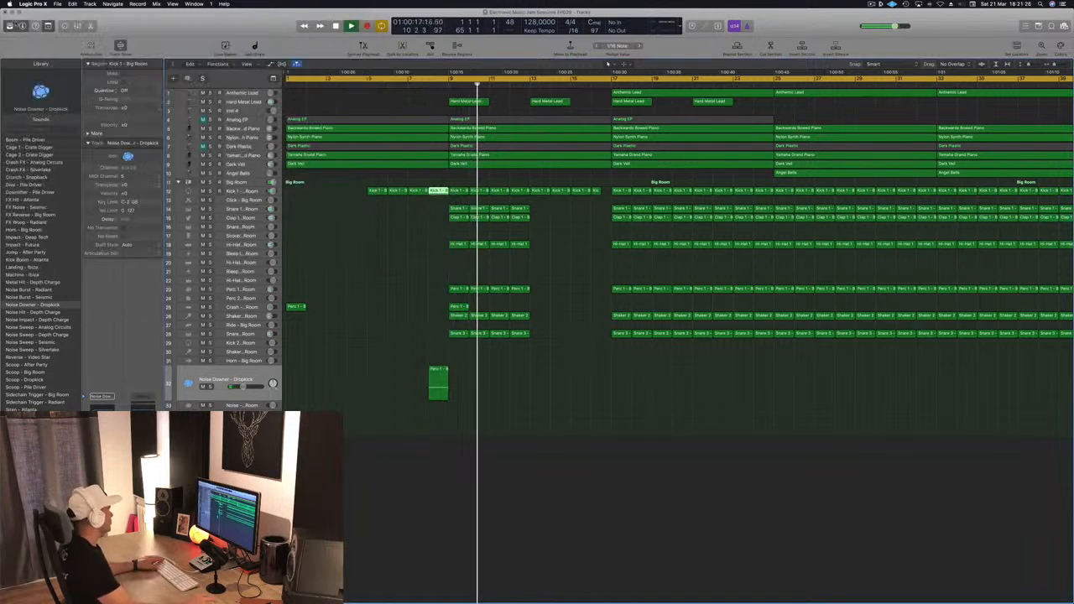
key("space")
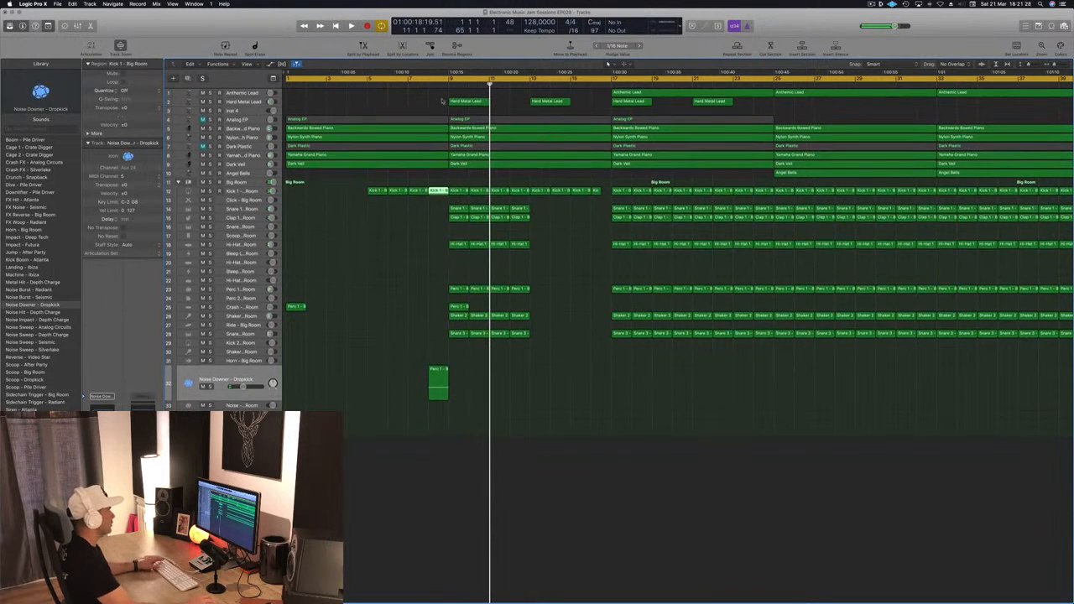
- Delete the Hard Metal Lead regions at bars 9 and 13 and replay from the start
key("Delete")
key("Return")
key("space")
- Copy the Anthemic Lead region from bar 17 to bar 9 and move its track below the Analog EP track
left_click(669, 94)
left_click_drag(671, 99, 508, 99)
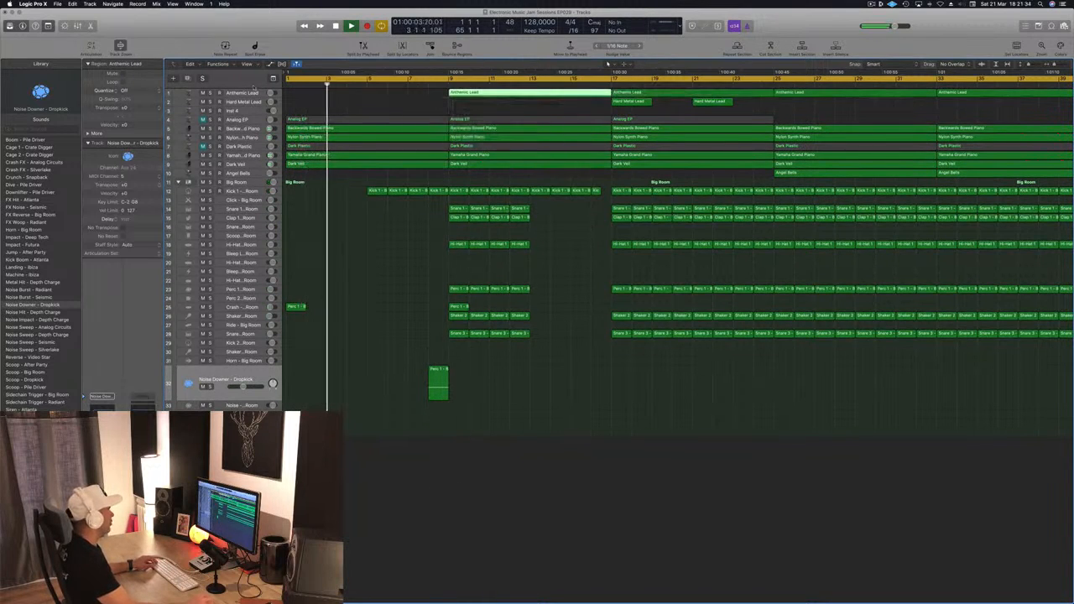
left_click_drag(252, 93, 250, 158)
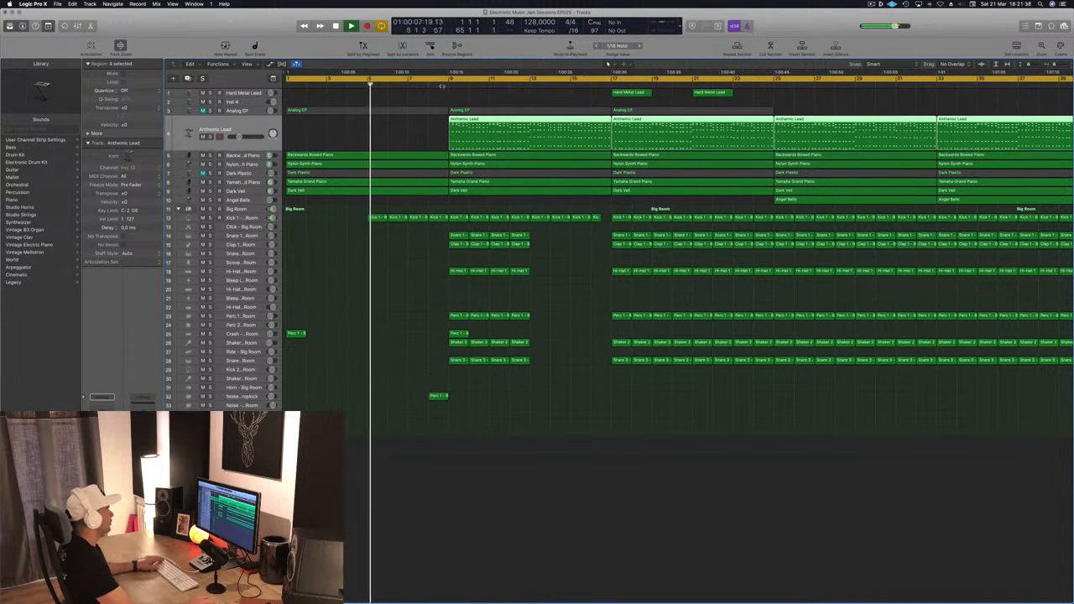
- Play the section from about bar 9 to review the added Anthemic Lead within the overall arrangement
key("shift+space")
key("super+Left")
key("super+Left")
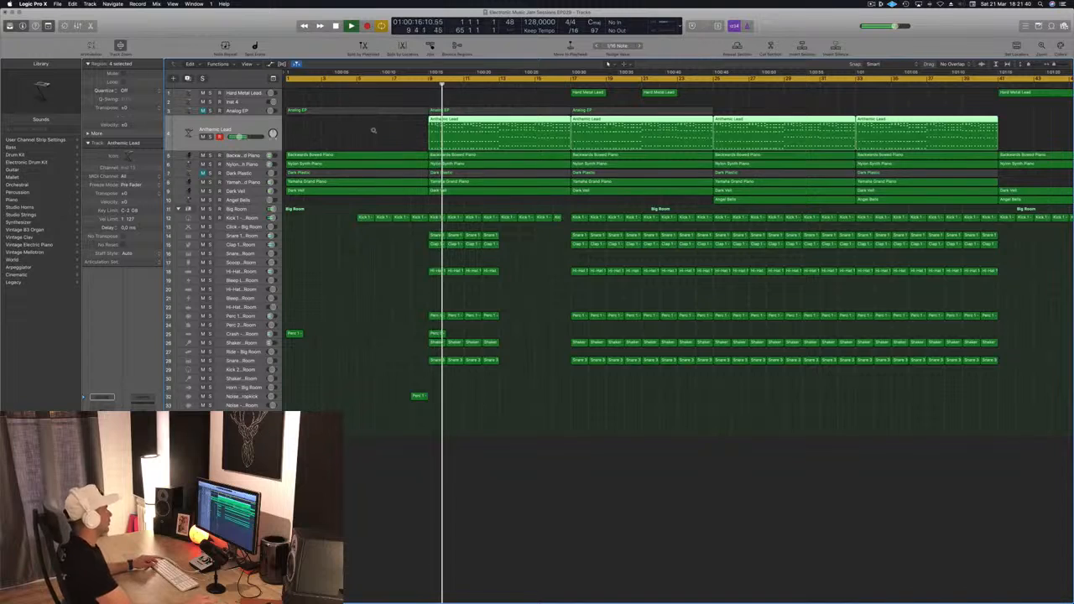
key("super+Left")
key("super+Left")
key("super+Left")
key("super+Left")
scroll(323, 143, "up", 3)
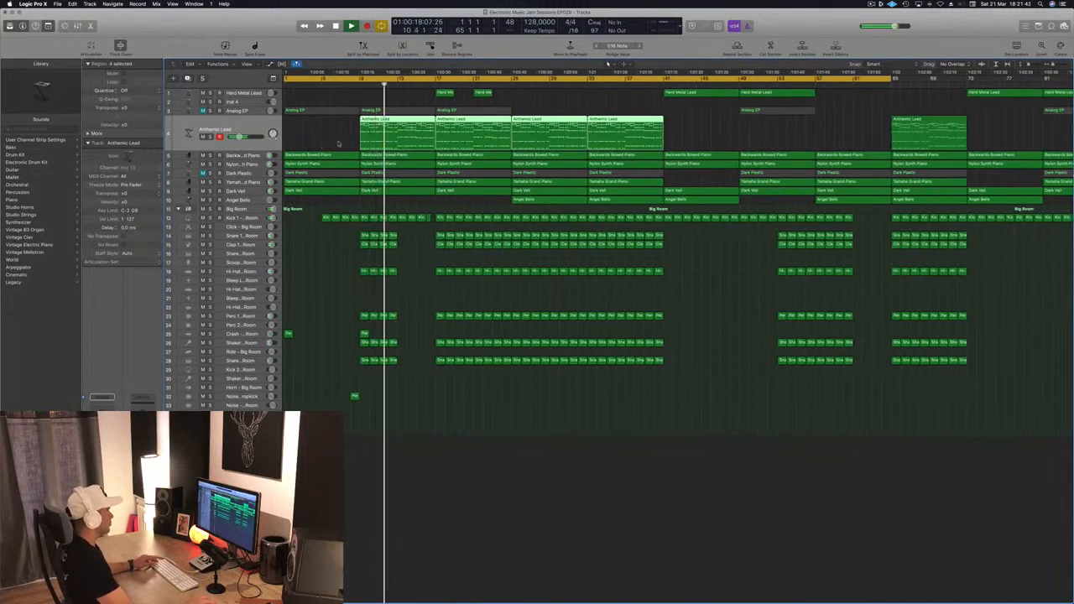
scroll(354, 140, "down", 1)
scroll(354, 140, "up", 3)
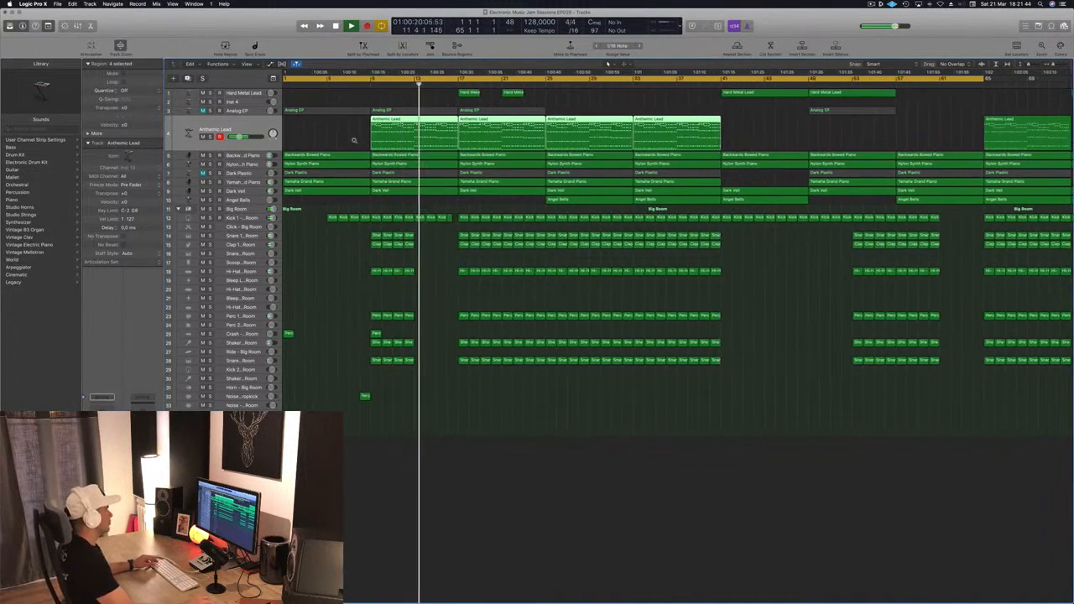
scroll(354, 140, "down", 2)
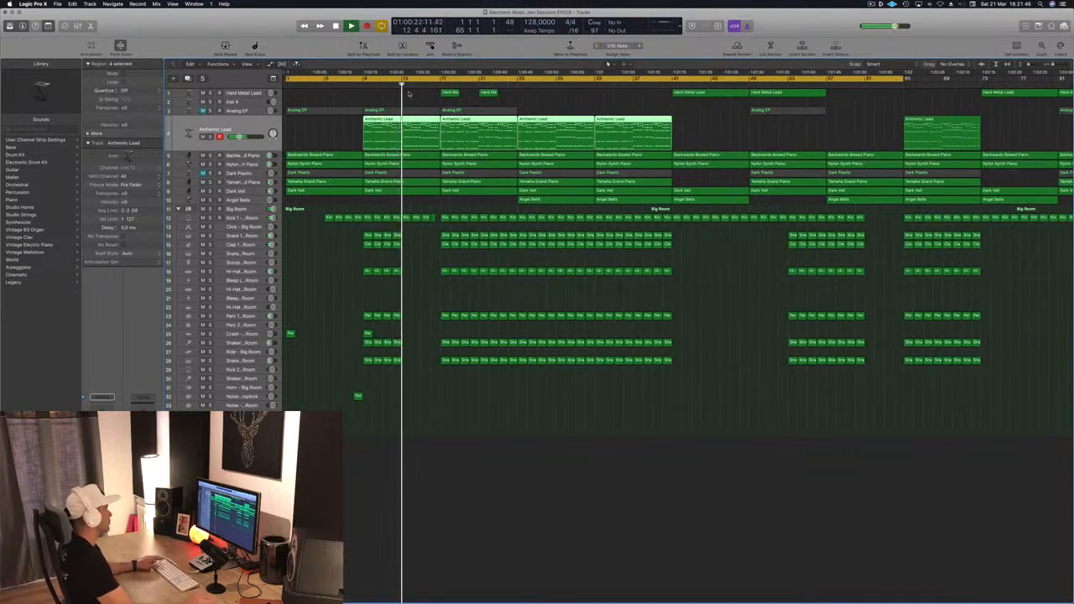
- Save the project and replay the arrangement from the start with the Hard Metal Lead track selected
left_click(362, 84)
key("super+s")
scroll(335, 134, "up", 2)
key("Return")
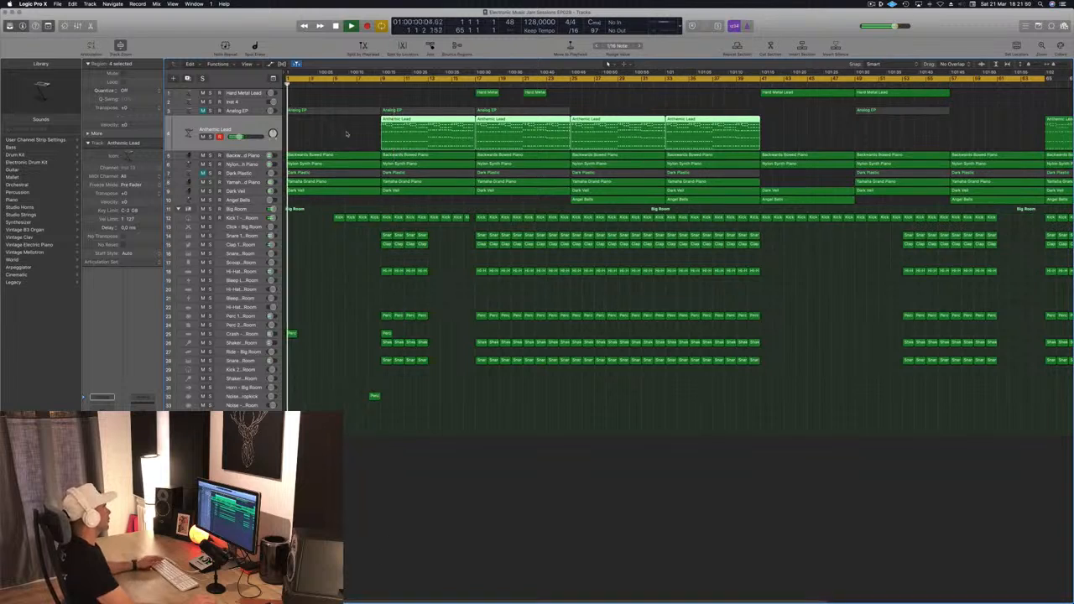
left_click(353, 94)
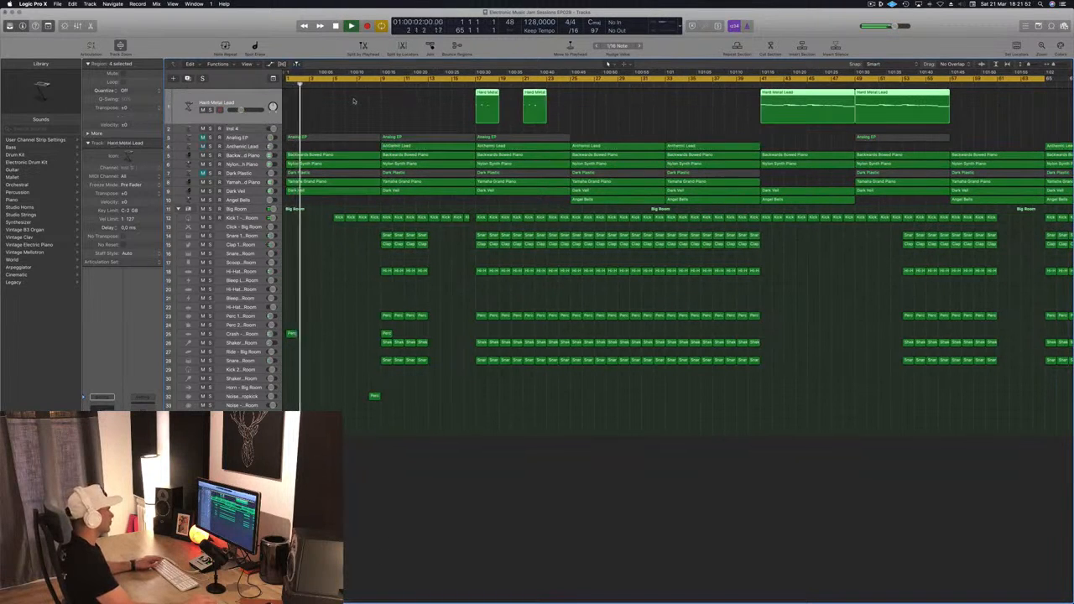
key("Return")
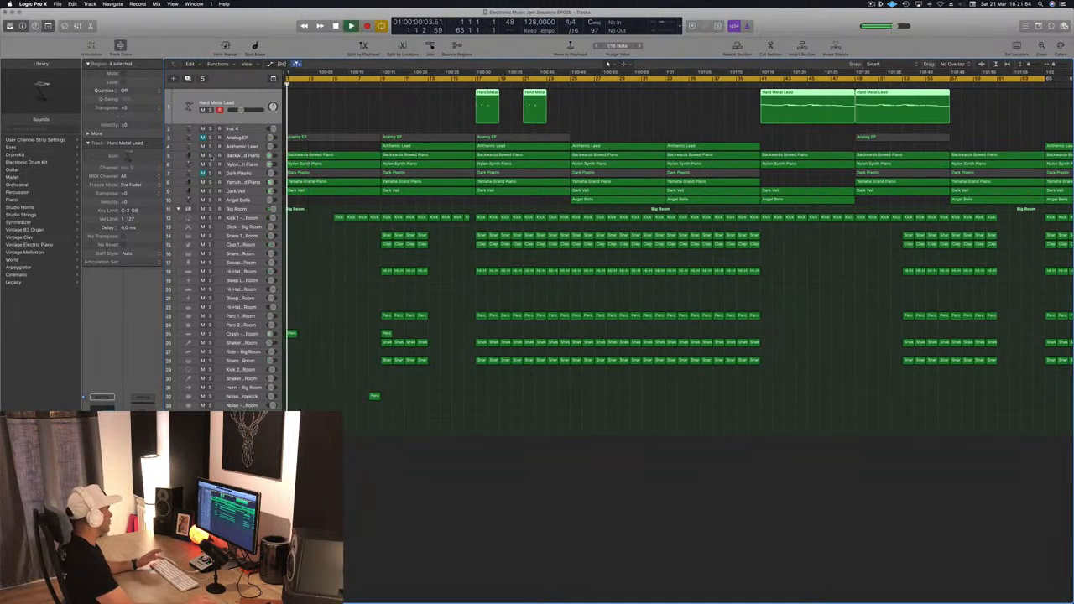
- Try muting the Backwards Bowed Piano track while playing the opening, restoring it before replaying from the start
left_click(202, 155)
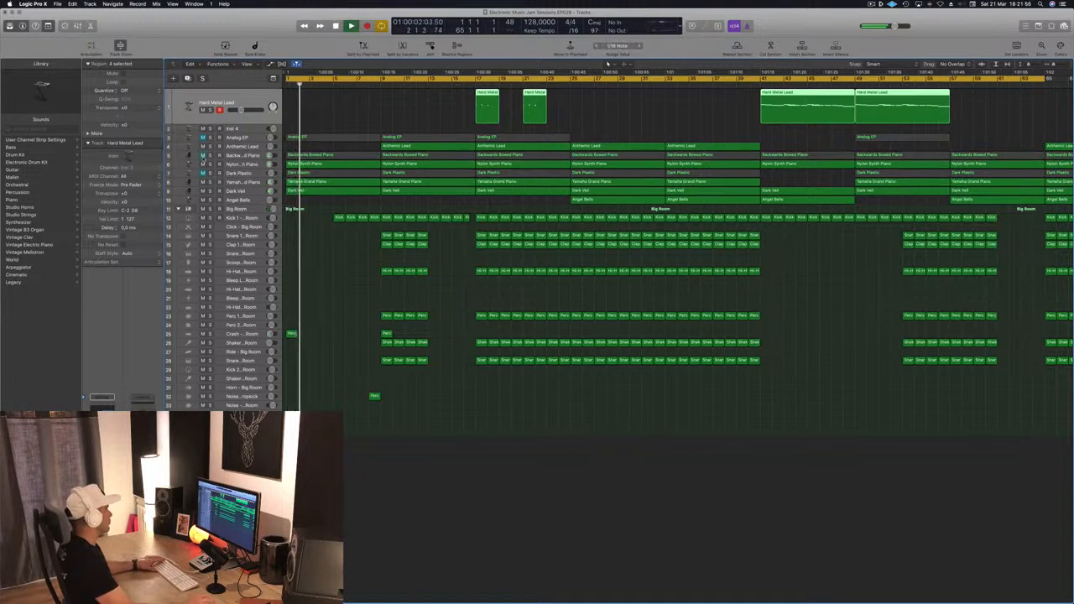
left_click(203, 155)
key("Return")
- Unmute the Dark Plastic track and delete its region at bar 1
left_click(202, 172)
left_click(202, 173)
left_click(202, 173)
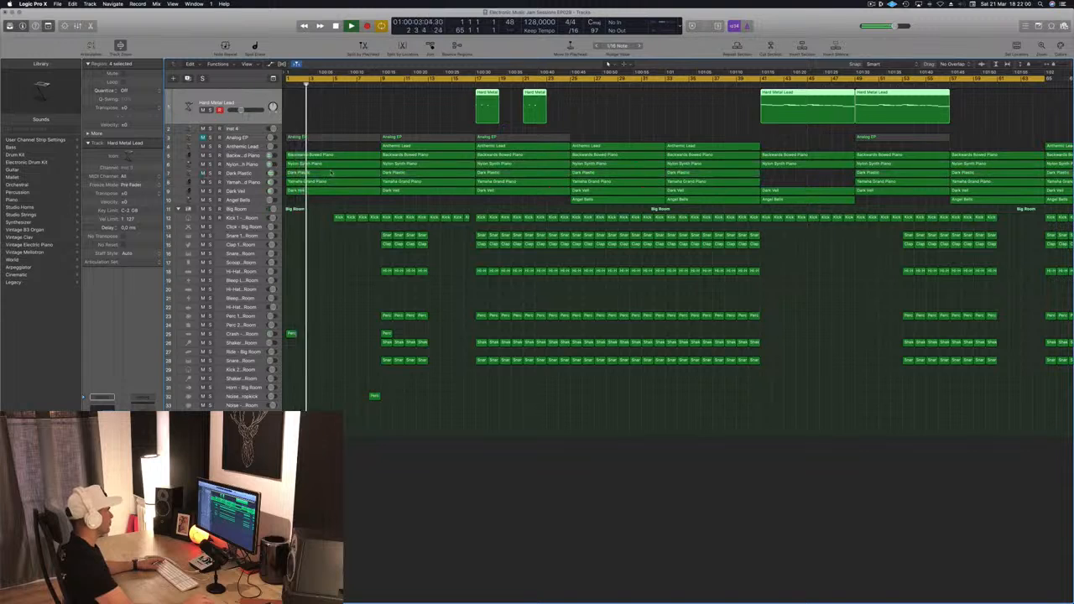
left_click(333, 176)
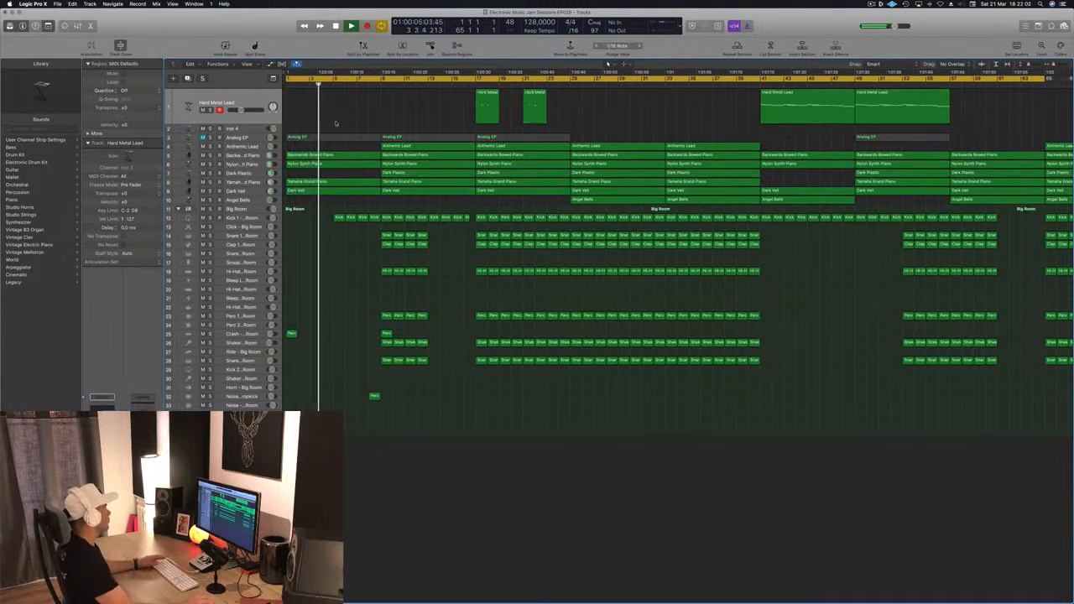
- Unmute the Analog EP track, select it, and replay the opening from bar 1
left_click(202, 137)
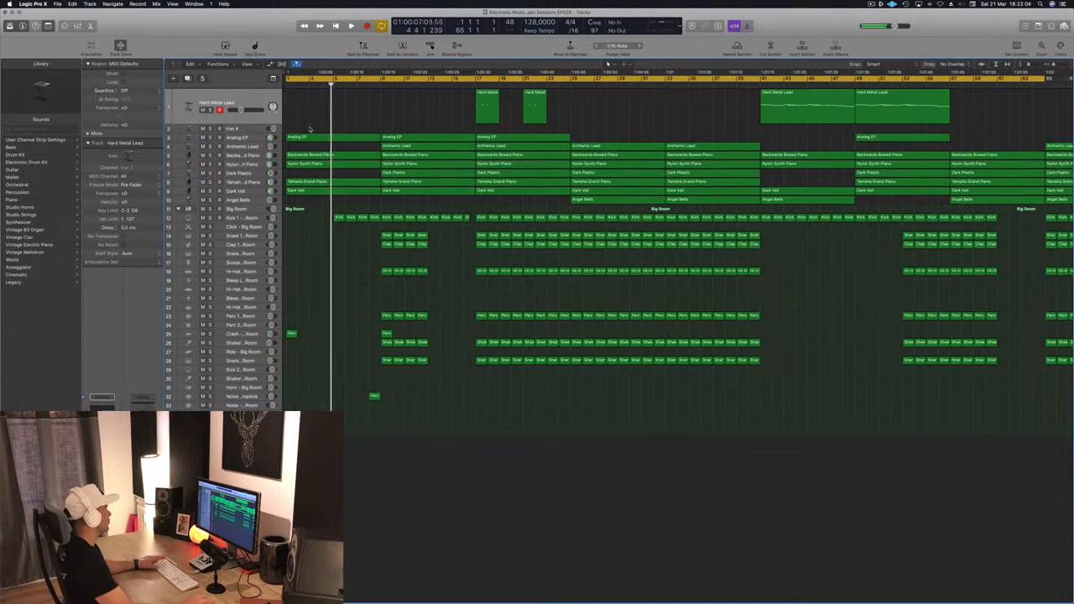
left_click(245, 137)
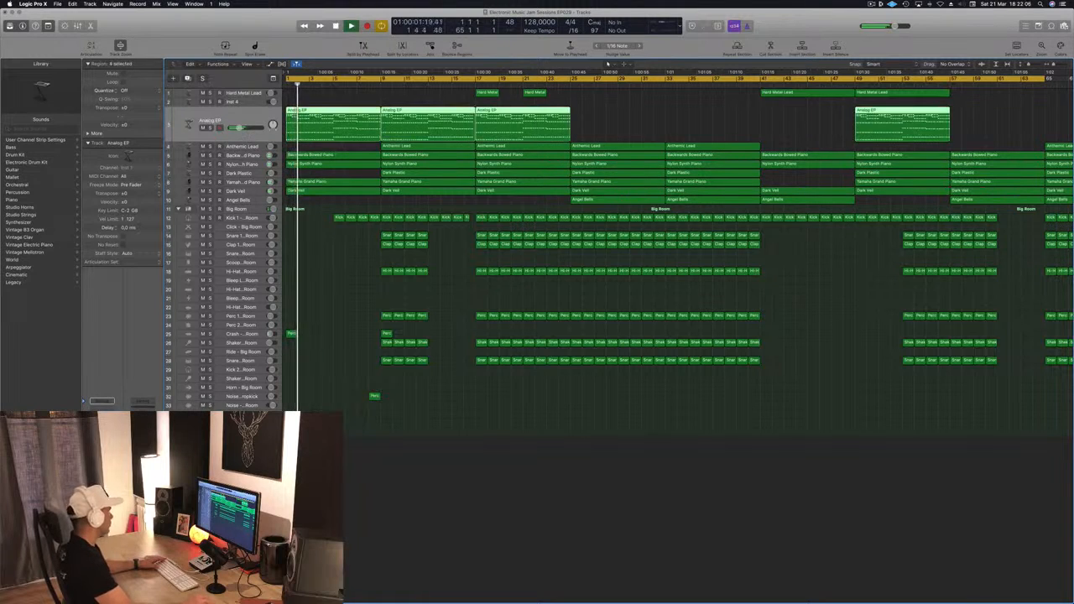
left_click(434, 526)
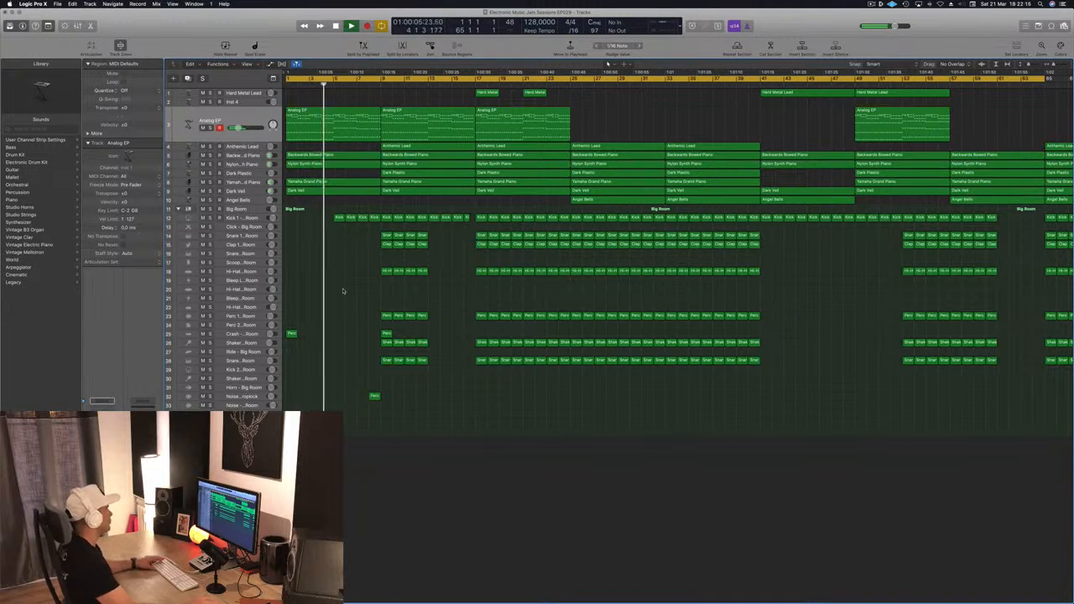
- Copy the Crash track's region from bar 1 to bar 5 and replay the arrangement from the start
left_click_drag(310, 340, 339, 335)
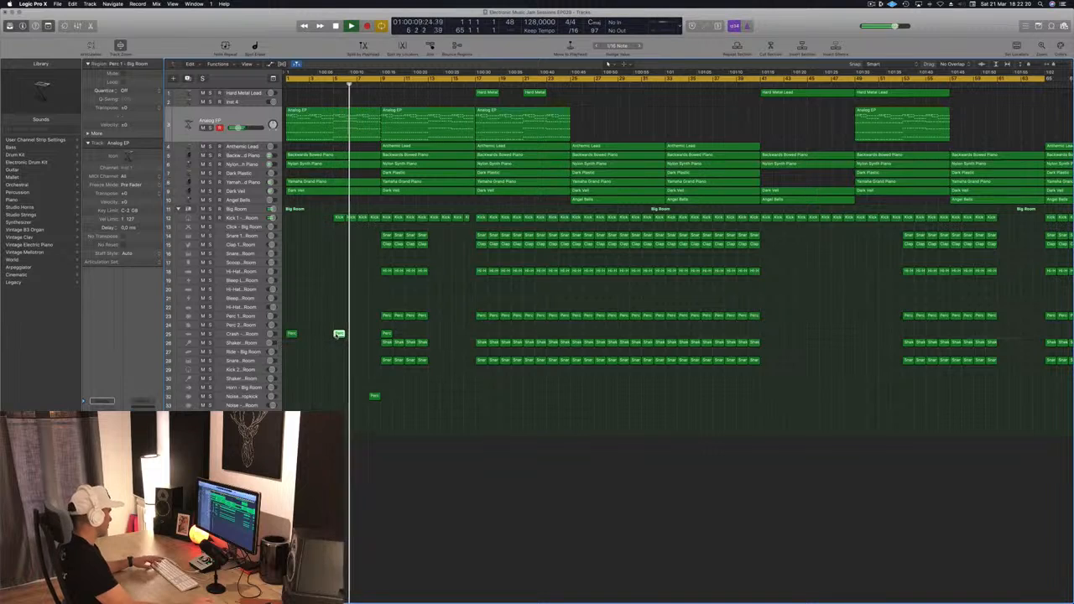
key("space")
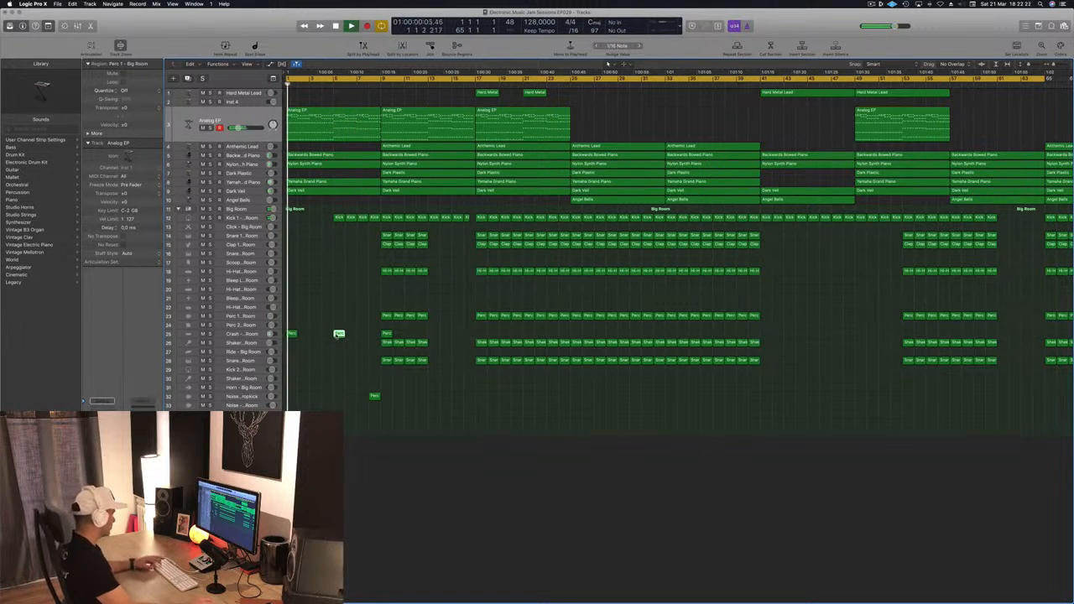
scroll(340, 311, "down", 3)
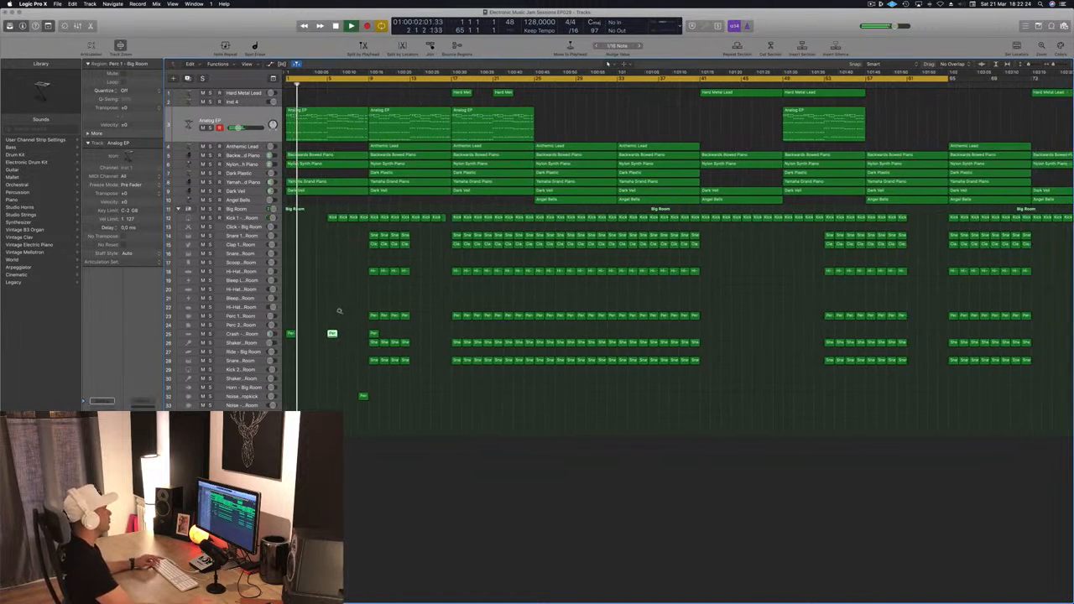
scroll(340, 312, "down", 1)
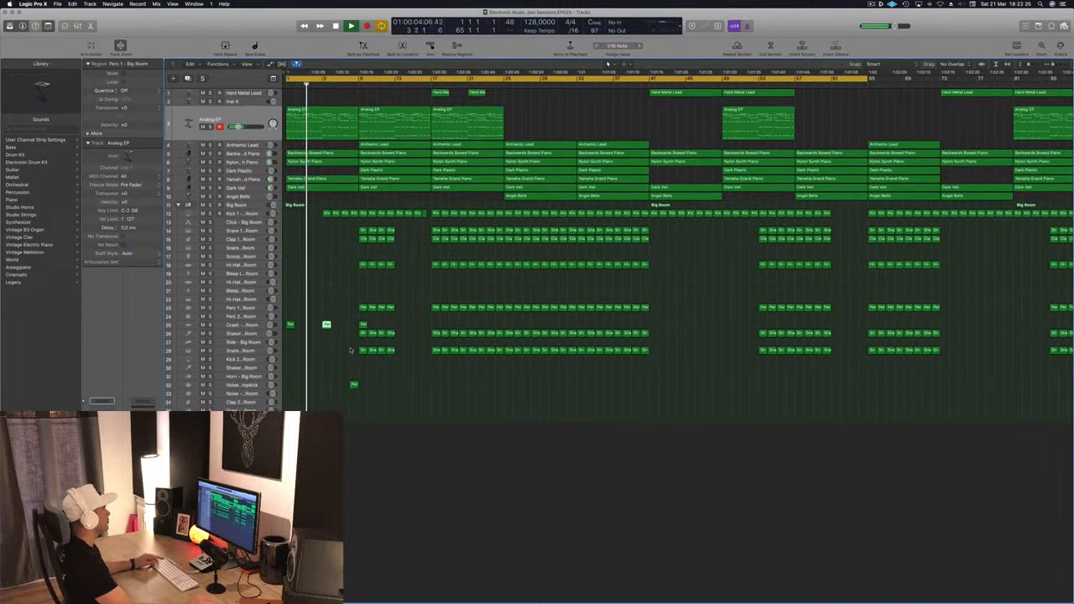
scroll(350, 350, "up", 2)
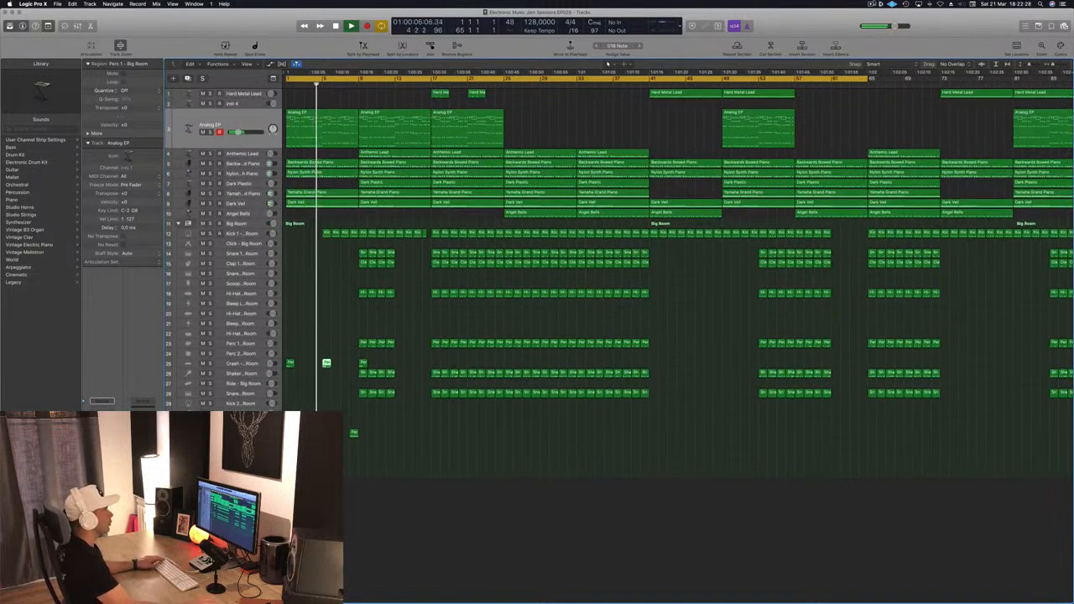
left_click(872, 4)
left_click(819, 25)
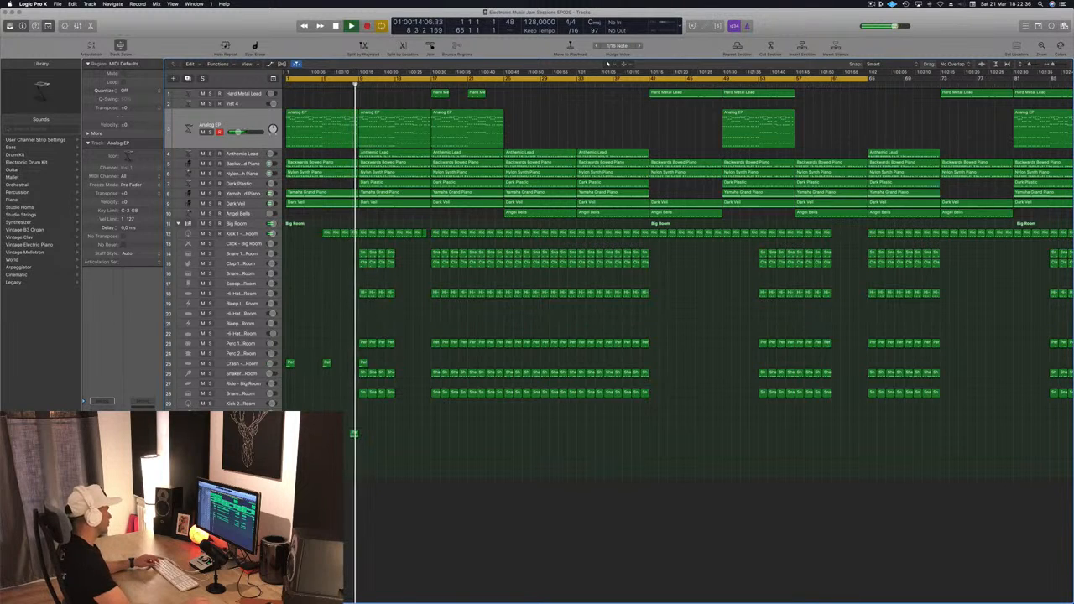
- Copy the Noise Downer region from bar 8 to bars 9 and 13, and save the project
left_click(354, 433)
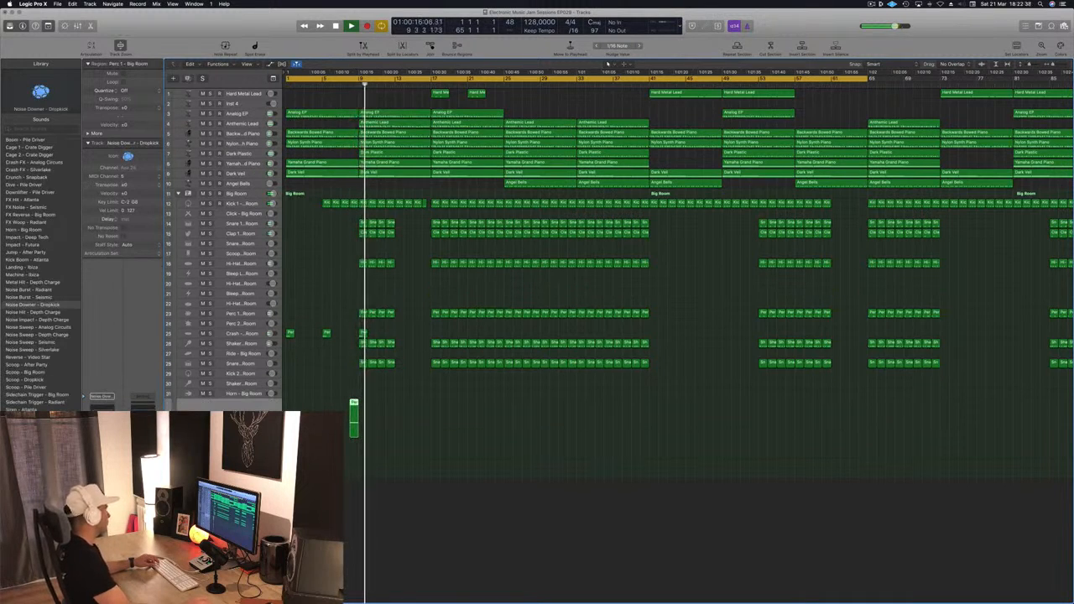
left_click_drag(353, 403, 401, 405)
key("super+s")
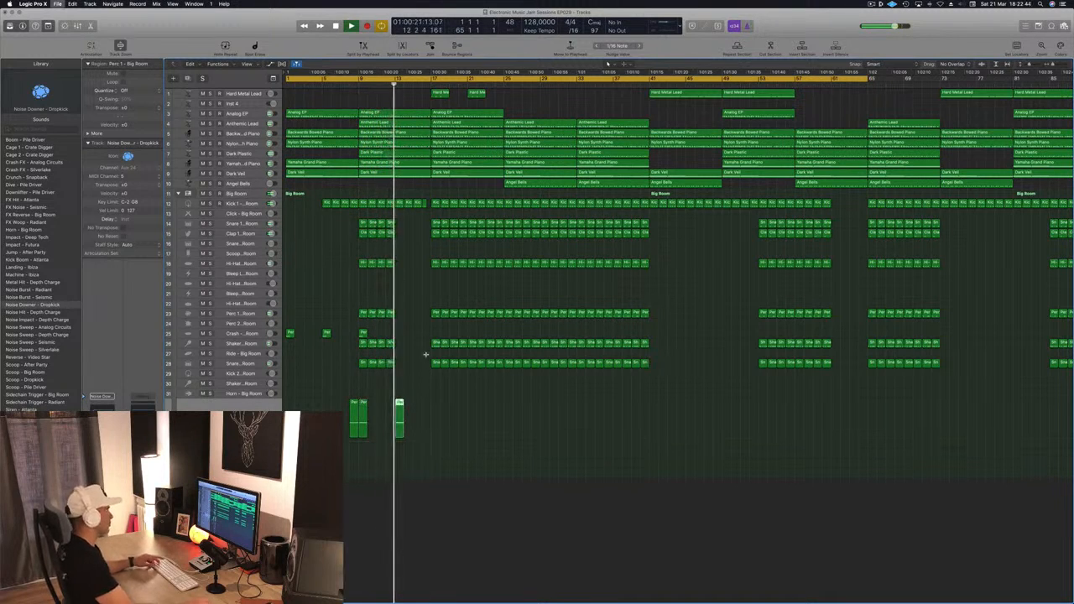
key("super+Right")
key("super+Left")
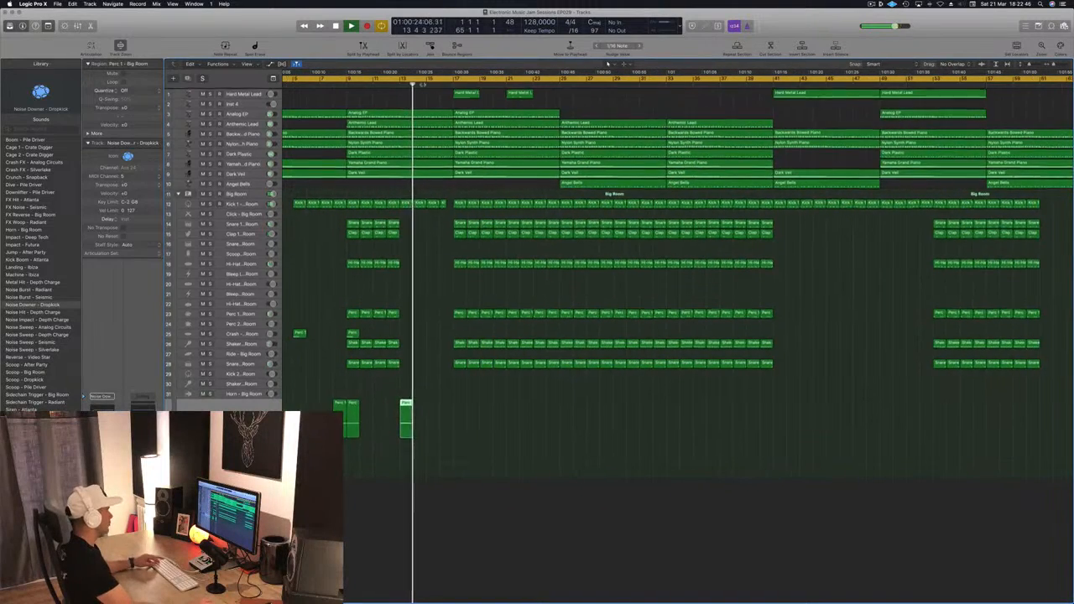
scroll(407, 87, "left", 3)
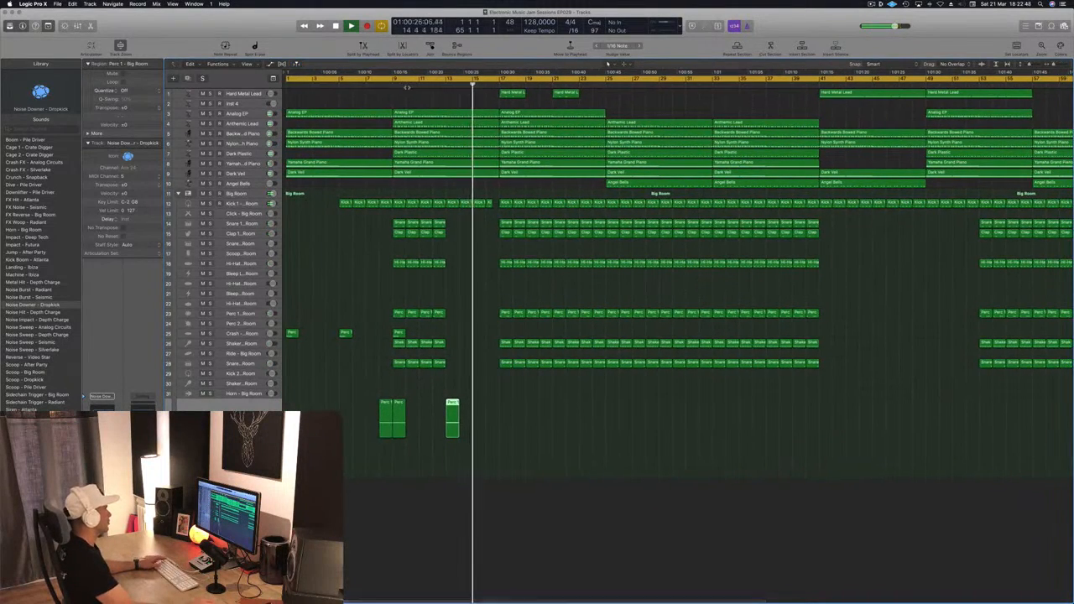
- Delete the Anthemic Lead region at bar 17 and resume playback from bar 13
left_click(382, 83)
left_click(240, 123)
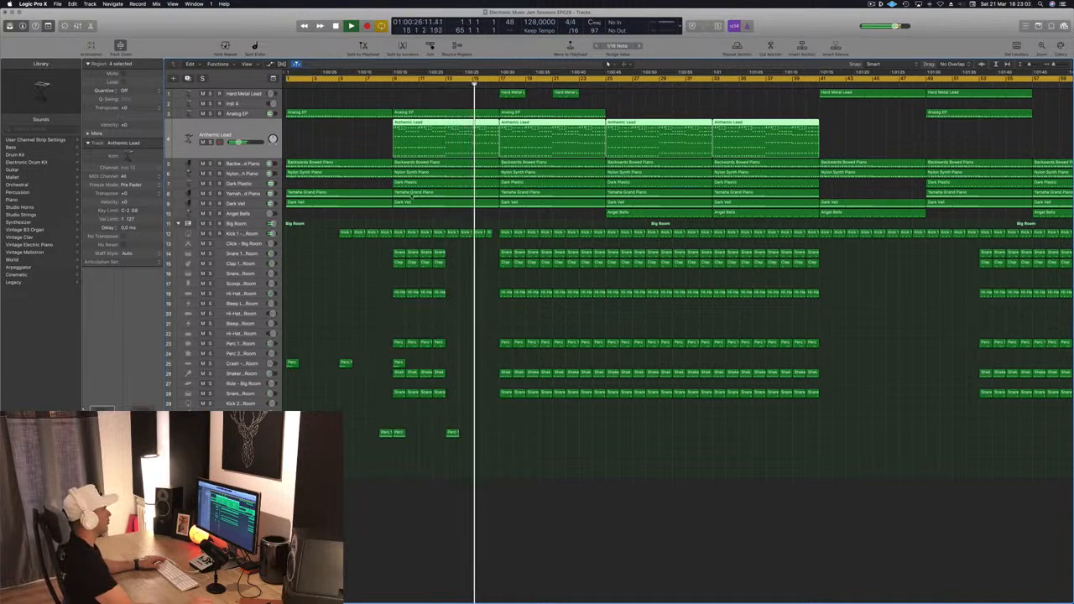
left_click(411, 100)
left_click(595, 123)
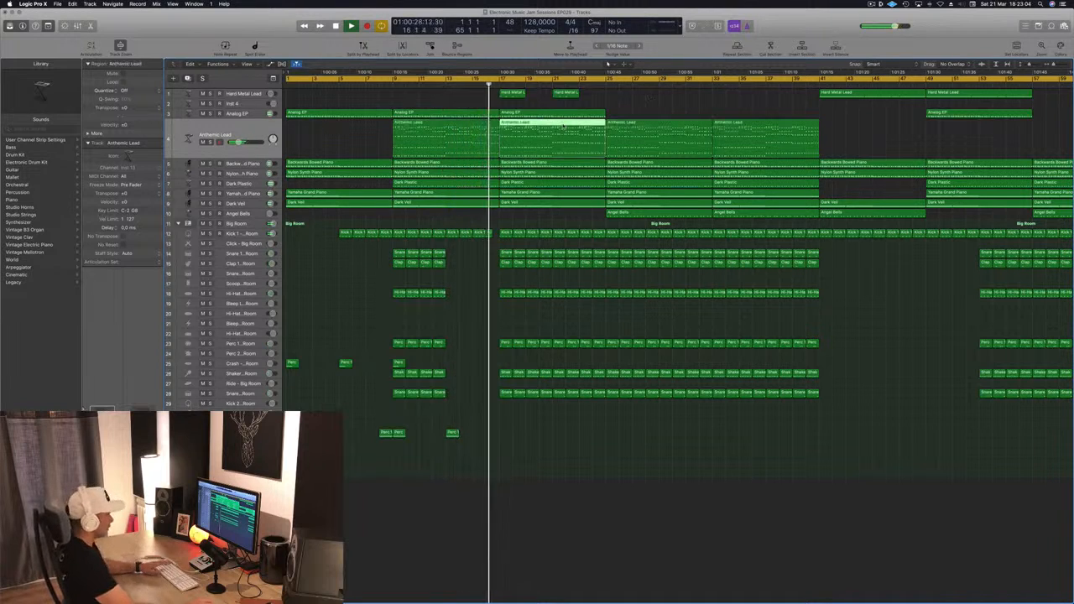
key("Delete")
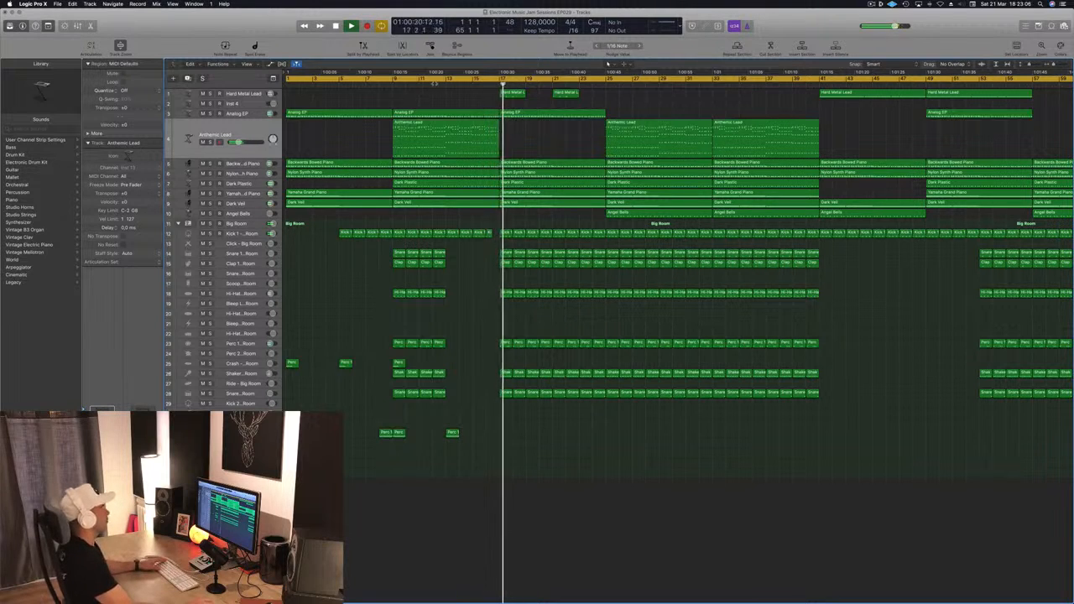
left_click(439, 78)
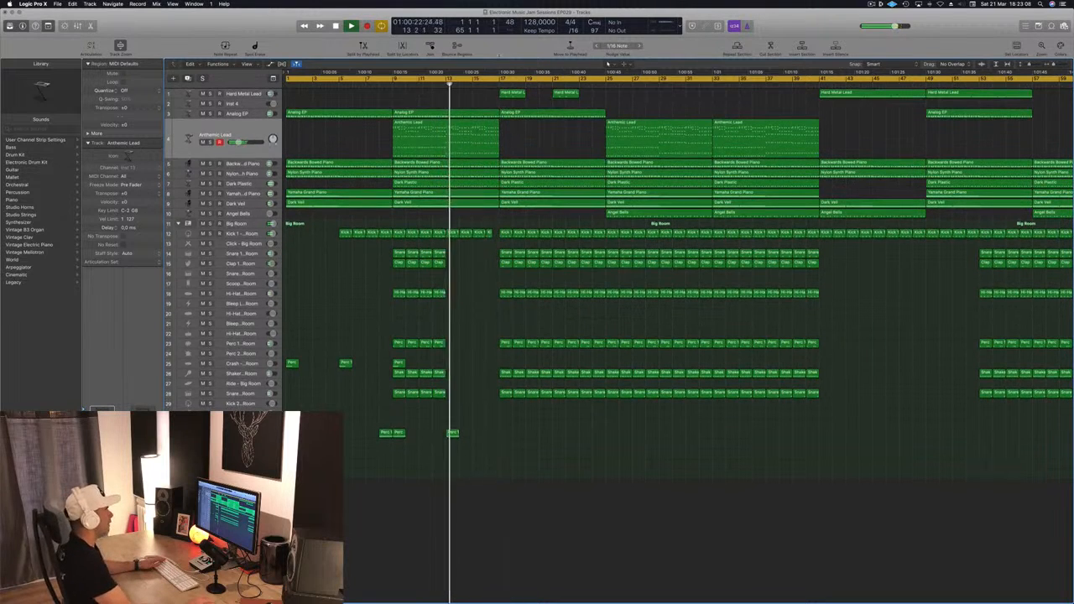
- Move the Hard Metal Lead regions to bars 25 and 29, and delete the Analog EP region at bar 17
mouse_move(600, 88)
left_mouse_down()
mouse_move(472, 107)
mouse_move(615, 94)
left_mouse_up()
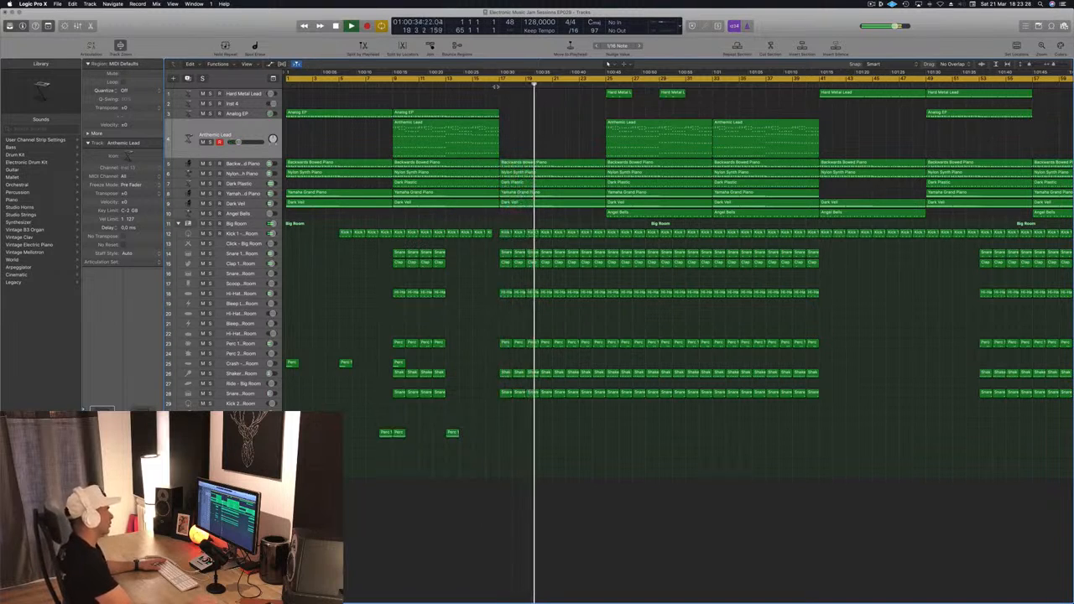
left_click(496, 87)
left_click(497, 87)
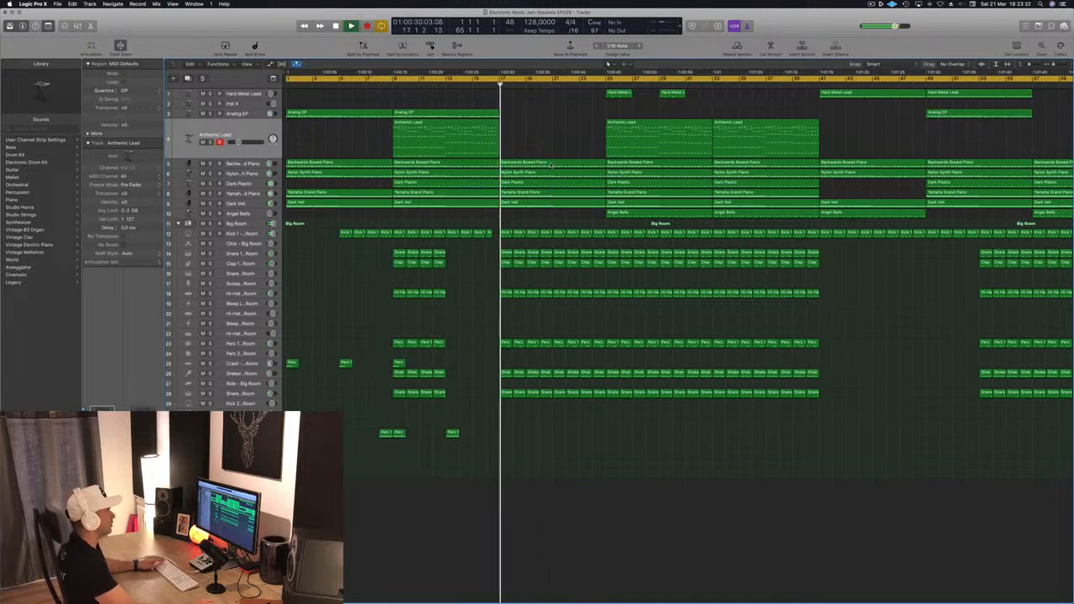
- Split the bar 17 regions of the Backwards Bowed Piano, Nylon Synth Piano, Dark Plastic, Yamaha Grand Piano and Dark Veil tracks at bar 21
left_click_drag(572, 149, 577, 220)
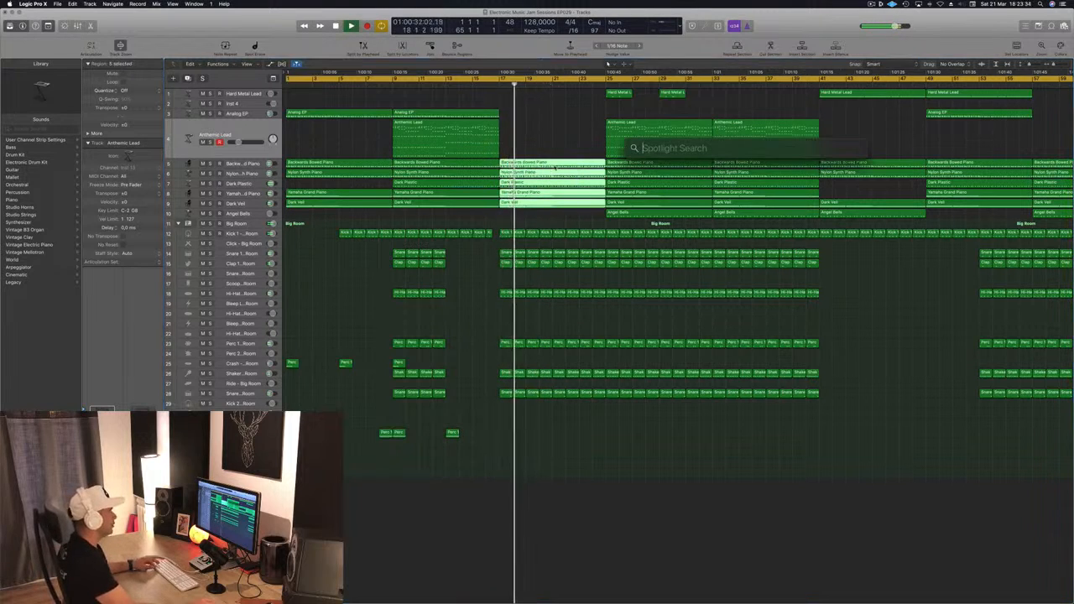
left_click(552, 157)
left_click_drag(552, 157, 553, 220)
left_click(550, 164)
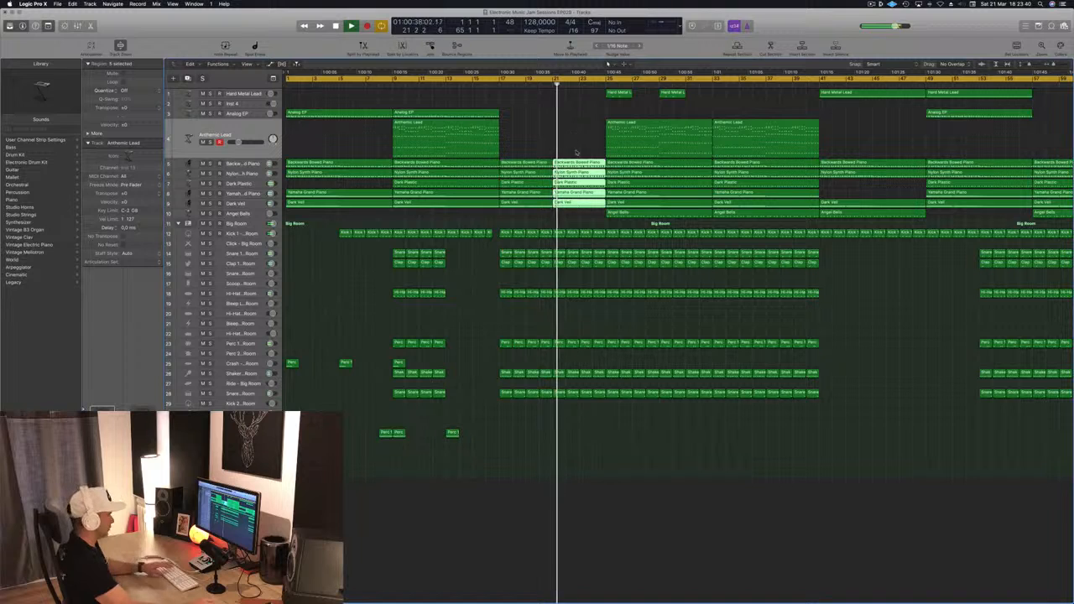
- Try deleting the five split piano and synth regions that start at bar 21
key("Delete")
left_click_drag(546, 153, 581, 174)
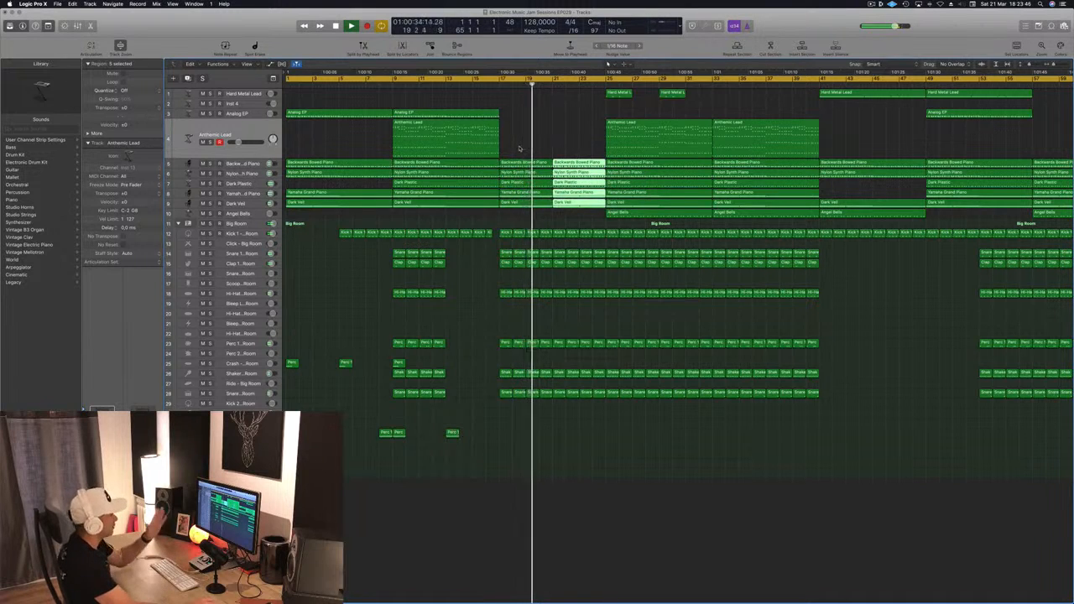
- Copy the Noise Downer region from bar 13 to bar 21
left_click_drag(453, 432, 561, 434)
key("super+Right")
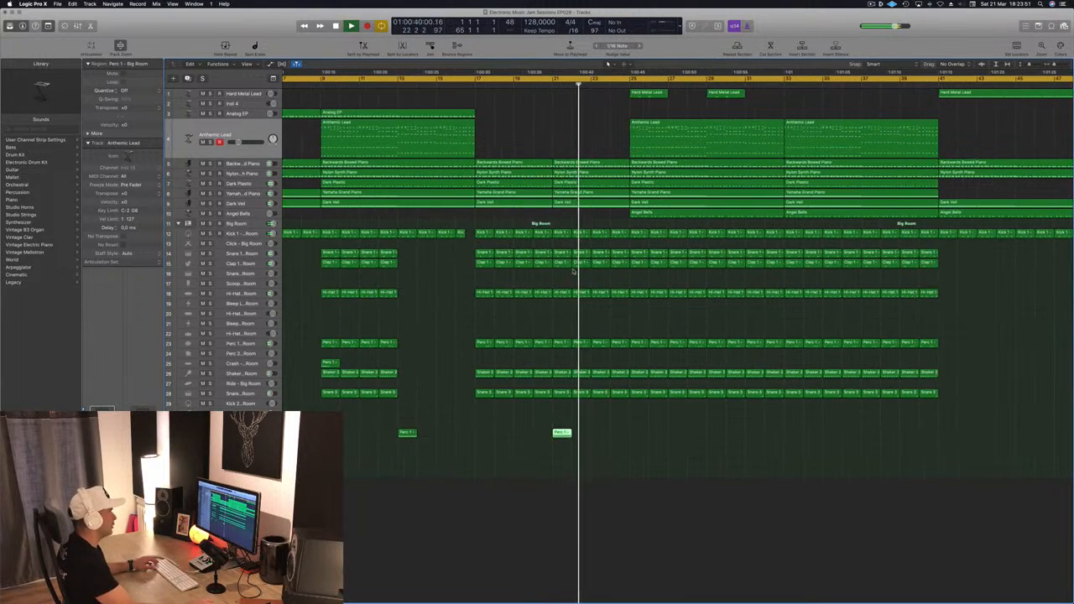
- Open the Kick 1 region at bar 20 in the piano roll, replay from about bar 20, and stop playback
left_click(542, 234)
key("e")
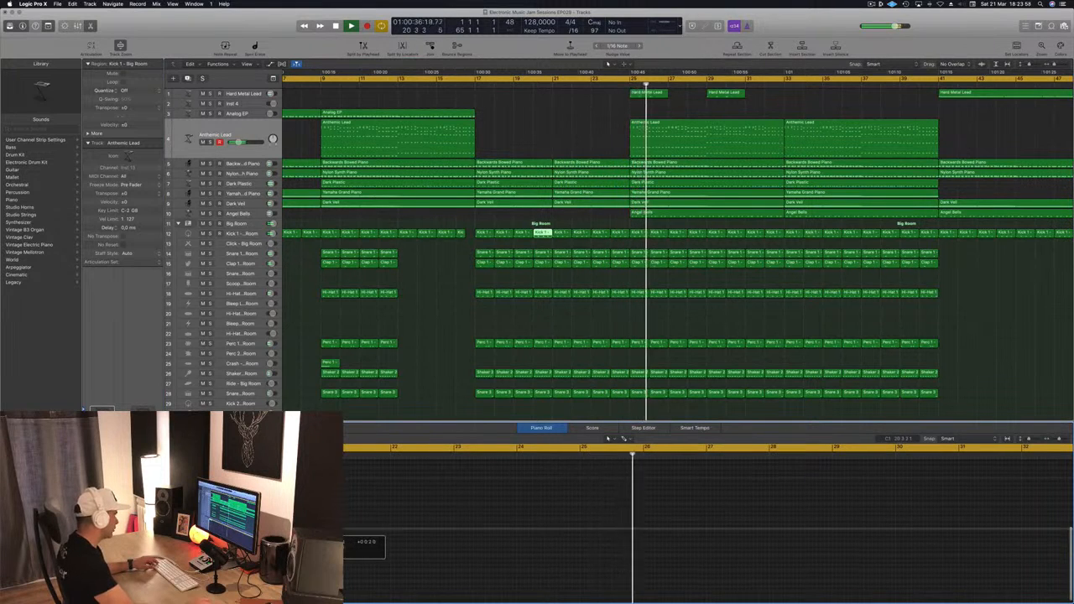
left_click(534, 84)
key("super+Left")
key("super+Left")
key("super+Left")
key("super+Right")
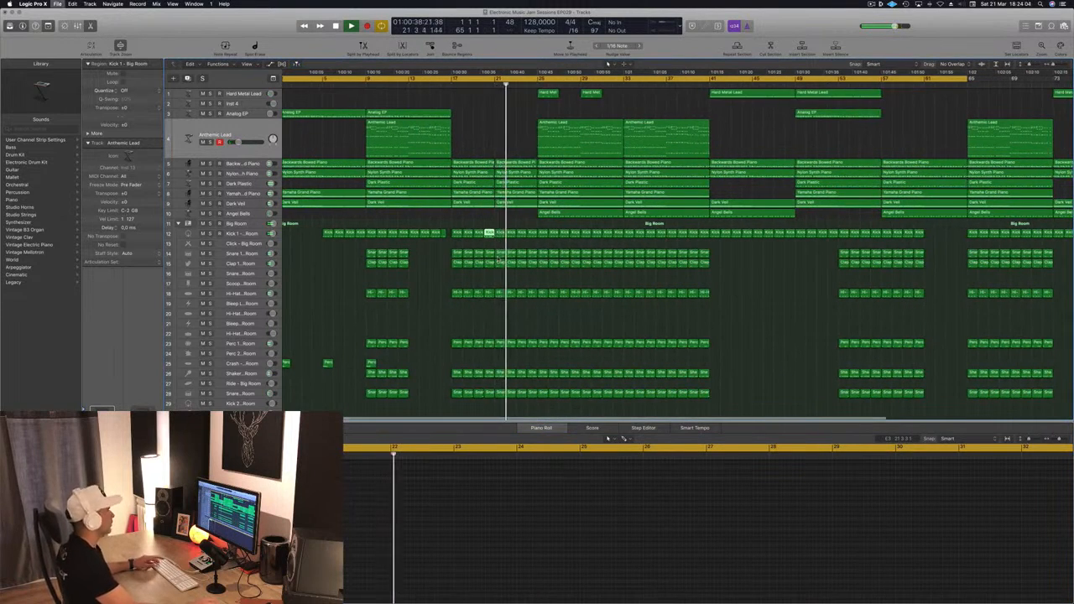
key("super+Left")
key("space")
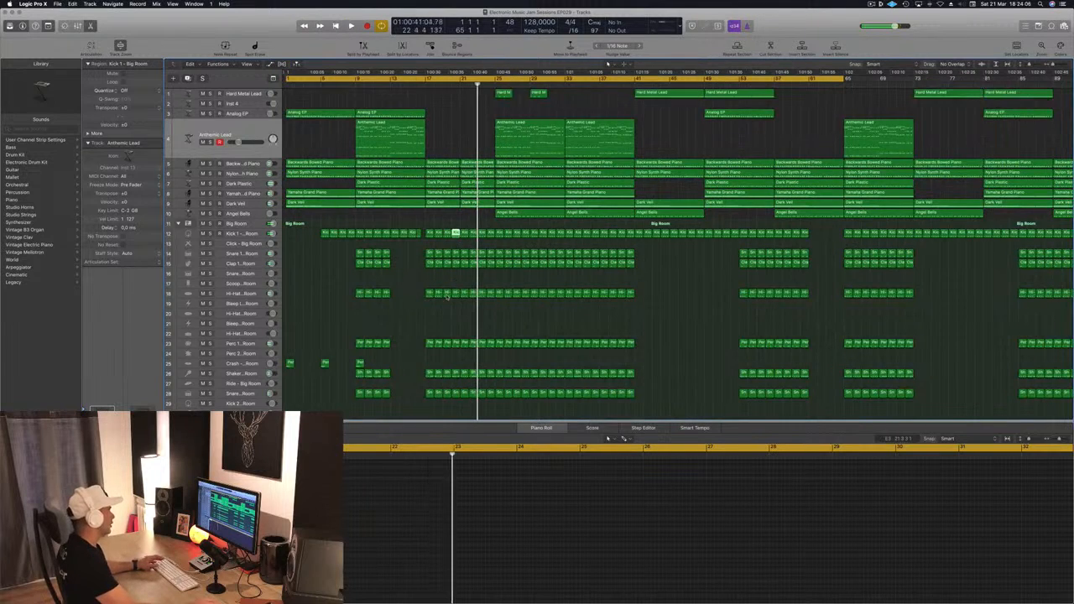
- Move the start of the cycle range to bar 9 and play the arrangement from there
scroll(461, 293, "down", 3)
key("Return")
key("space")
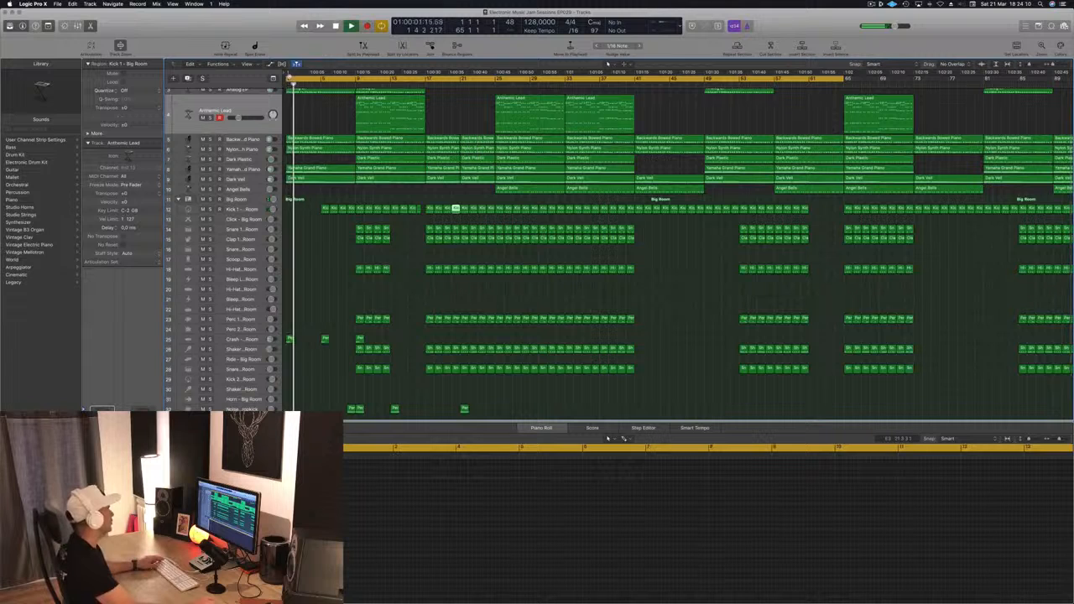
left_click_drag(288, 79, 357, 79)
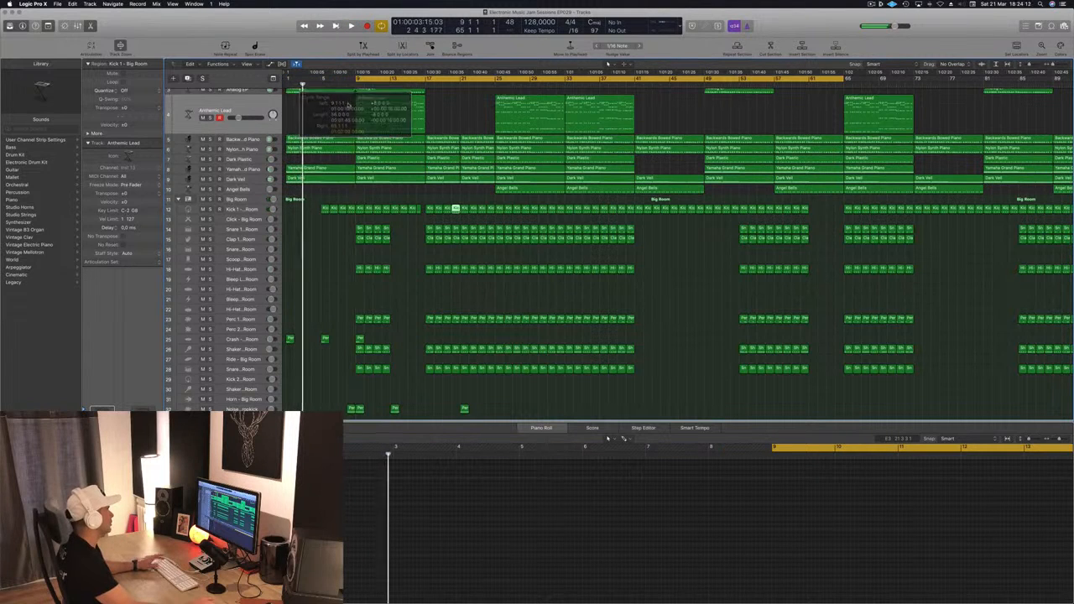
key("space")
key("space")
scroll(396, 281, "down", 3)
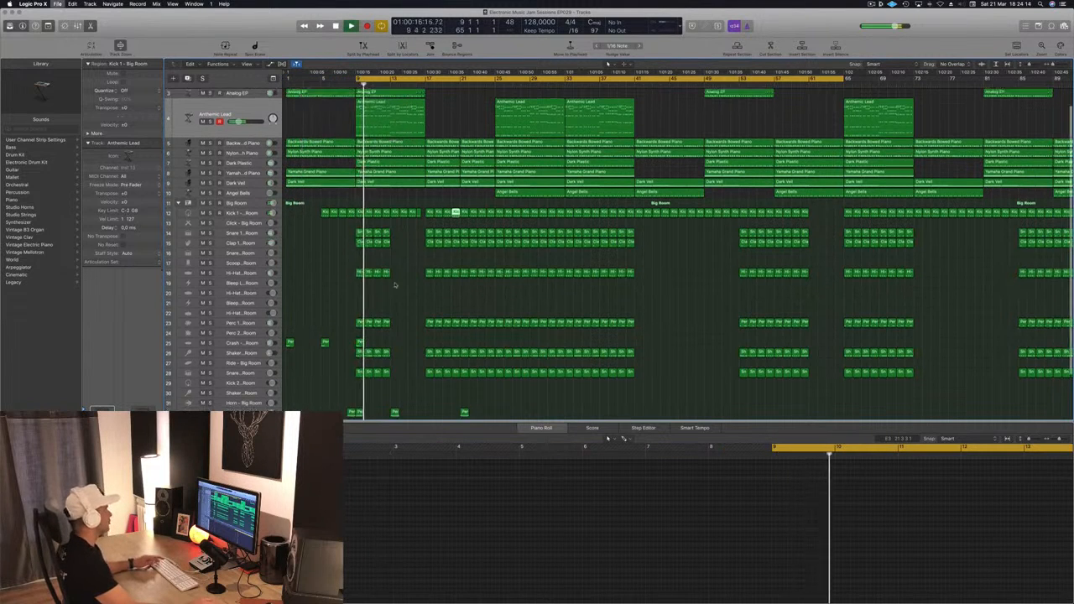
- Move the Hi-Hat 1 region at bar 17 onto the Bleep High track and delete all its notes except the first
scroll(403, 297, "up", 1)
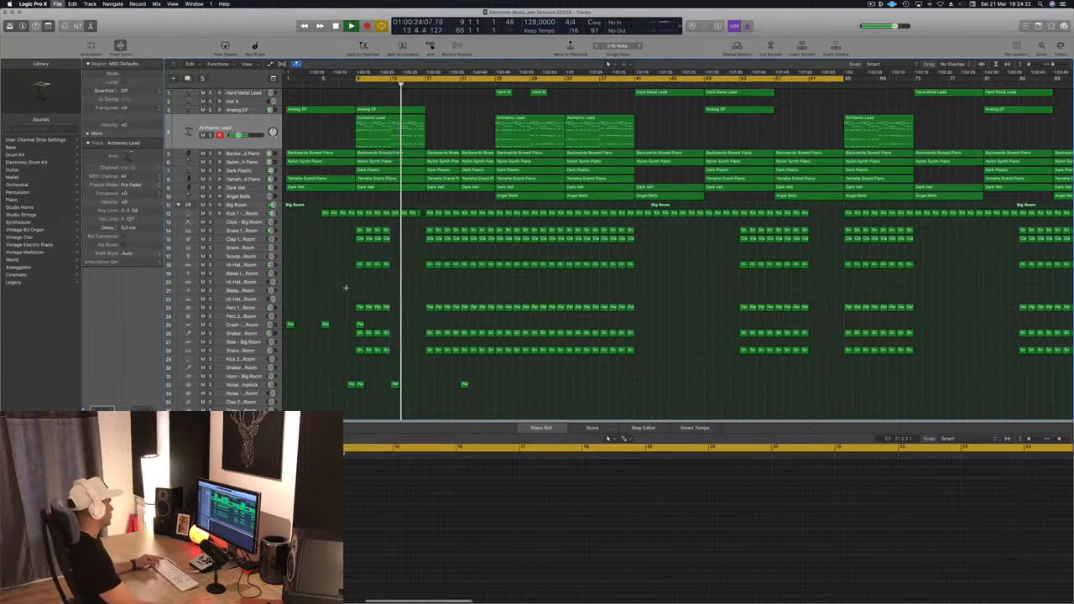
scroll(346, 289, "down", 2)
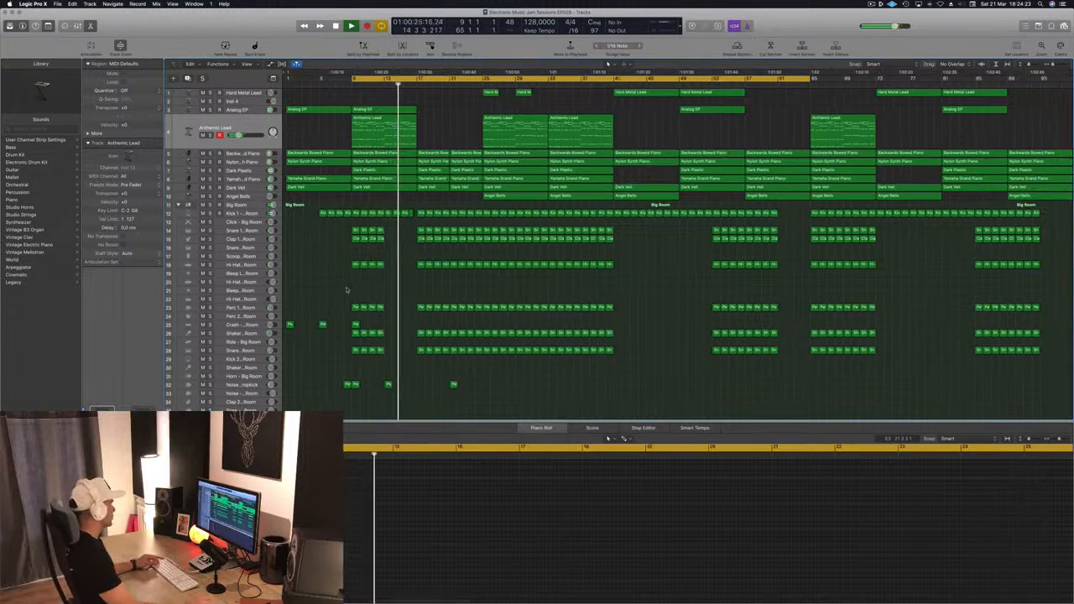
left_click(419, 263)
left_click_drag(419, 264, 420, 289)
left_click_drag(508, 503, 595, 532)
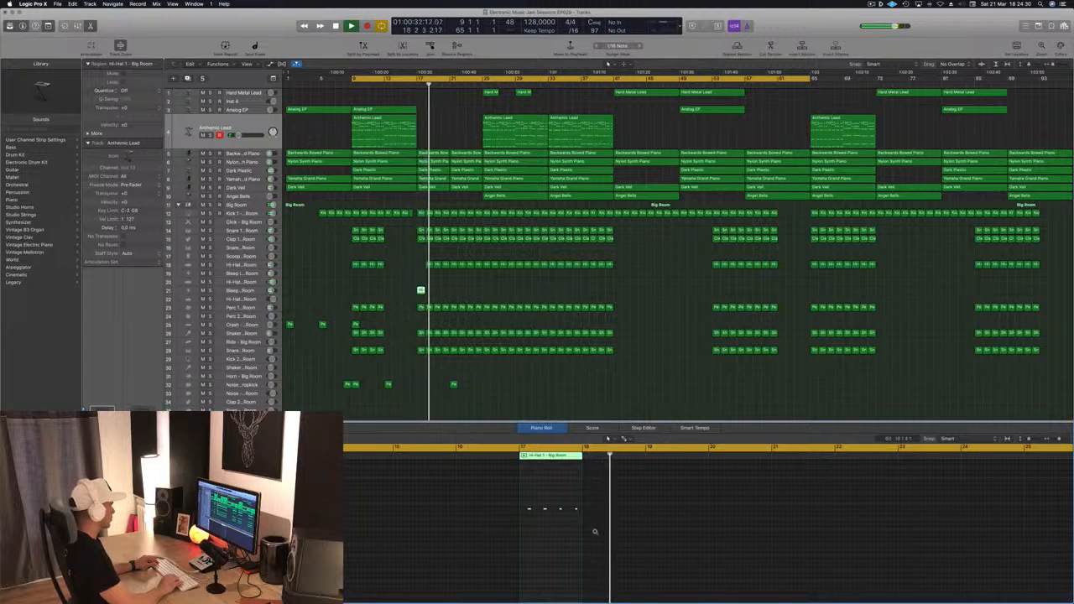
left_click_drag(538, 501, 579, 525)
key("Delete")
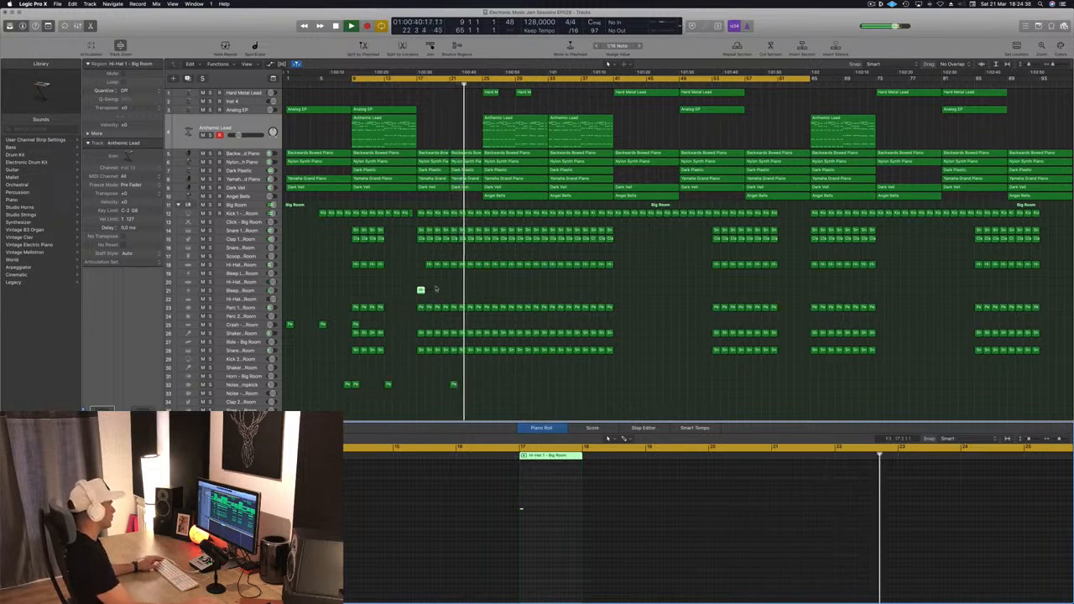
- Move the one-note region to bar 21 and load the Noise - Video Star sound on the Bleep High track
left_click_drag(422, 290, 453, 291)
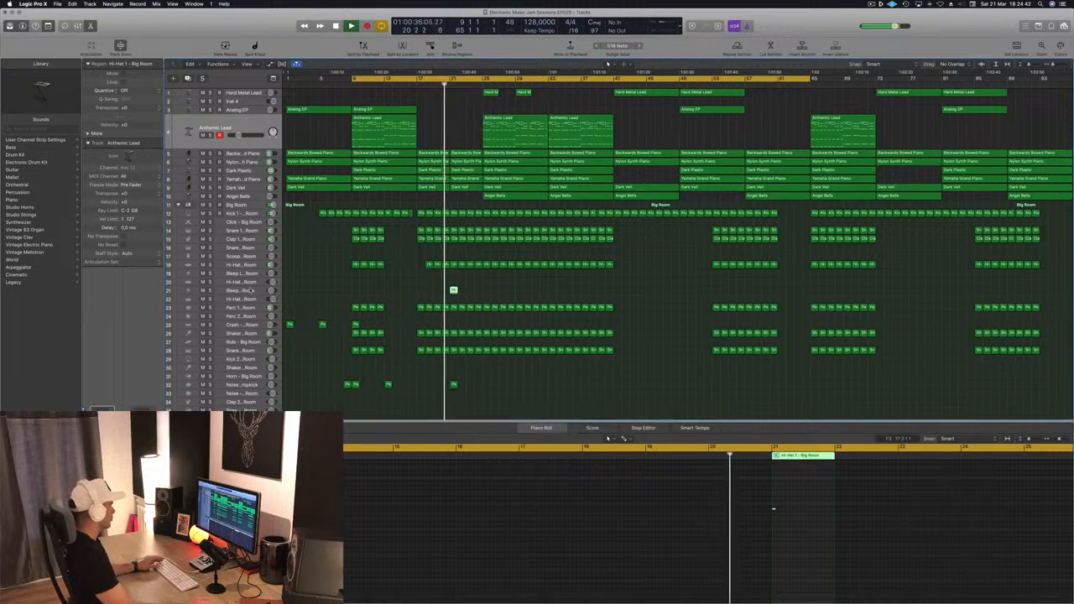
left_click(250, 291)
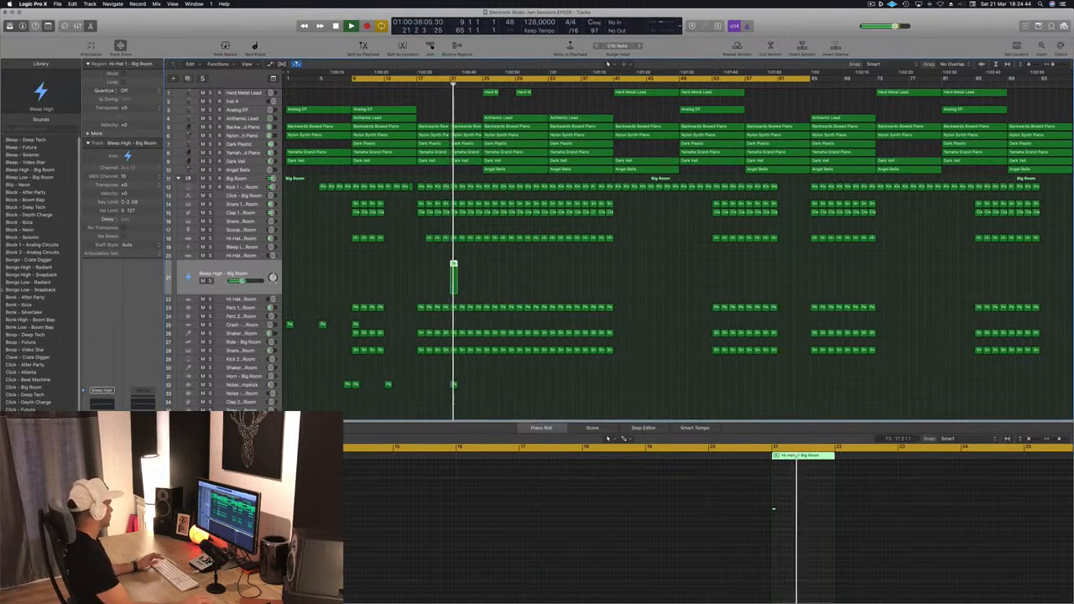
scroll(66, 339, "down", 10)
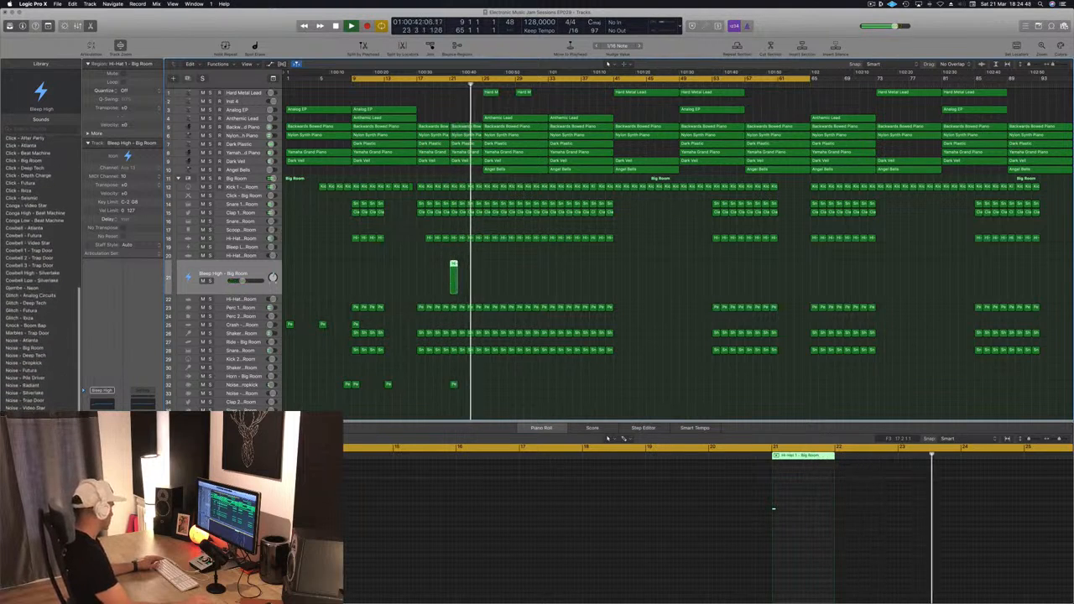
left_click(37, 407)
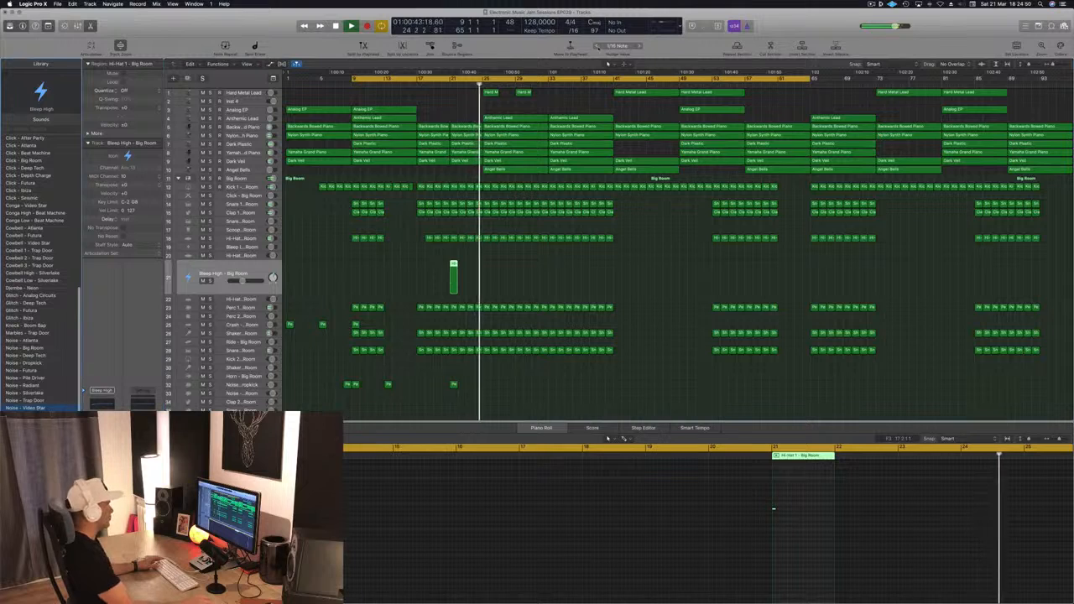
- Lengthen the noise note at bar 21 to nearly the whole bar and replay from about bar 20
left_click(443, 89)
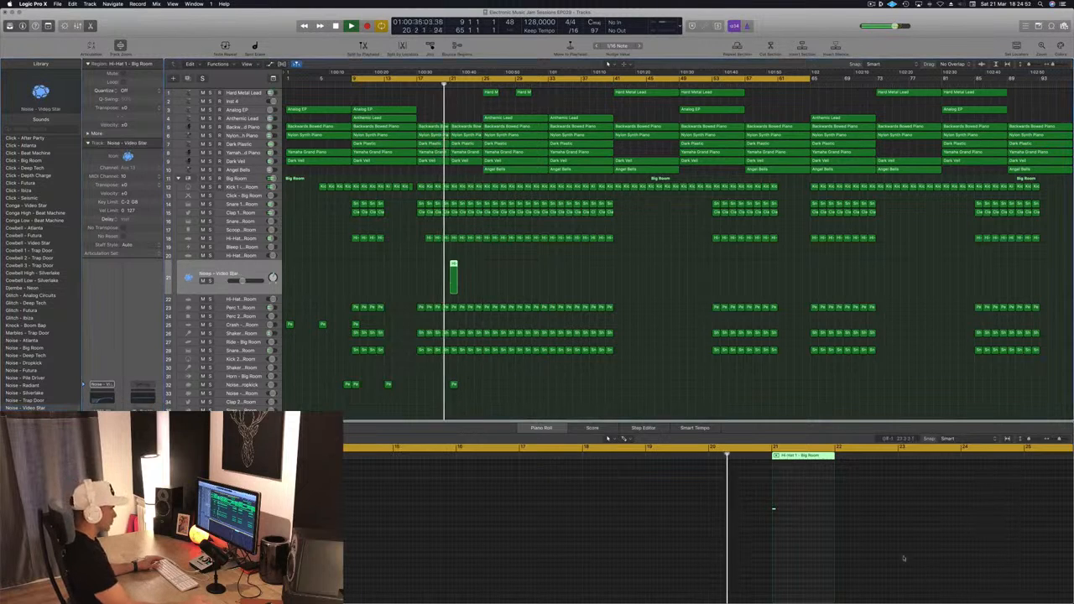
left_click_drag(775, 508, 827, 510)
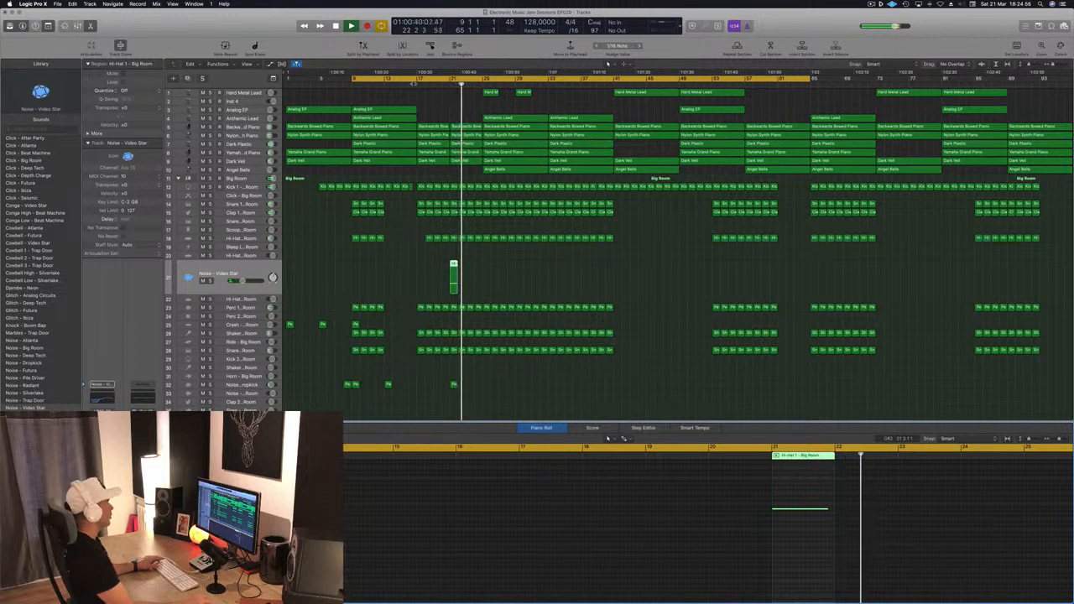
left_click(441, 84)
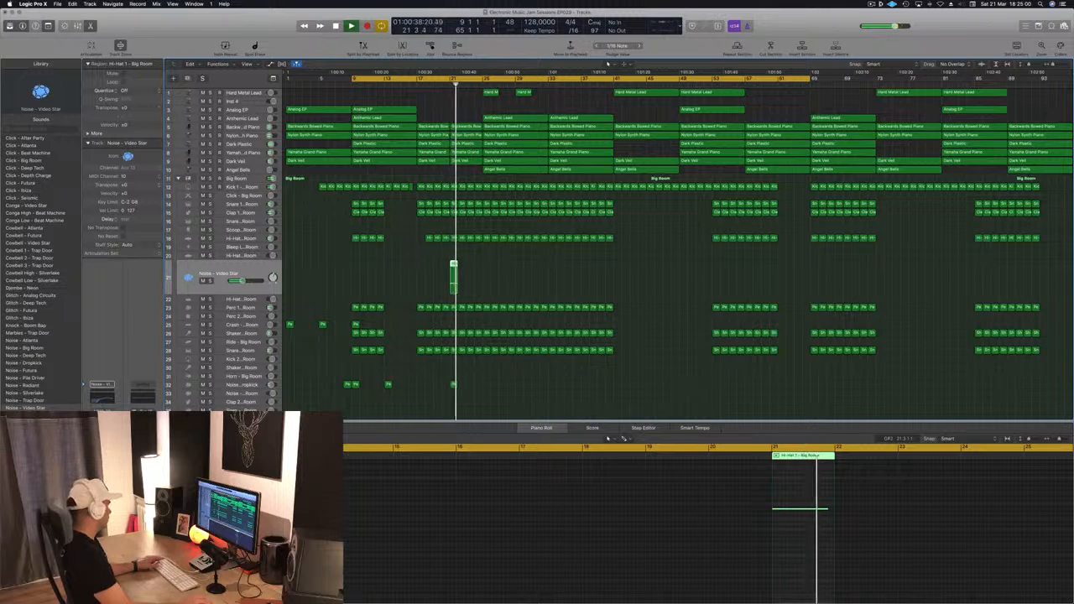
- Change the bus assignment on the Noise - Video Star channel and replay from about bar 20
mouse_move(121, 457)
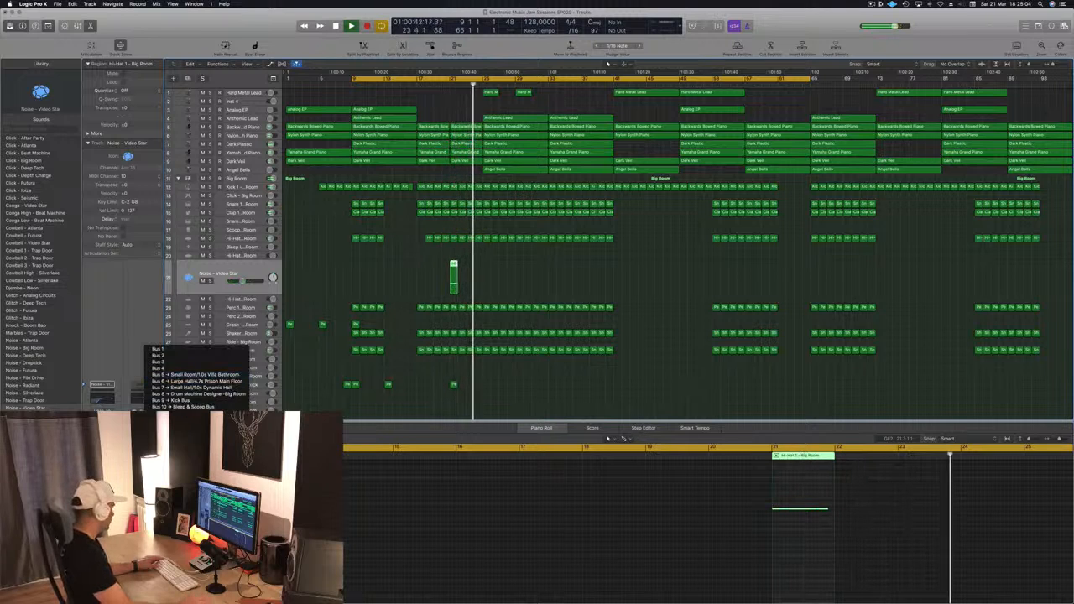
left_click(172, 421)
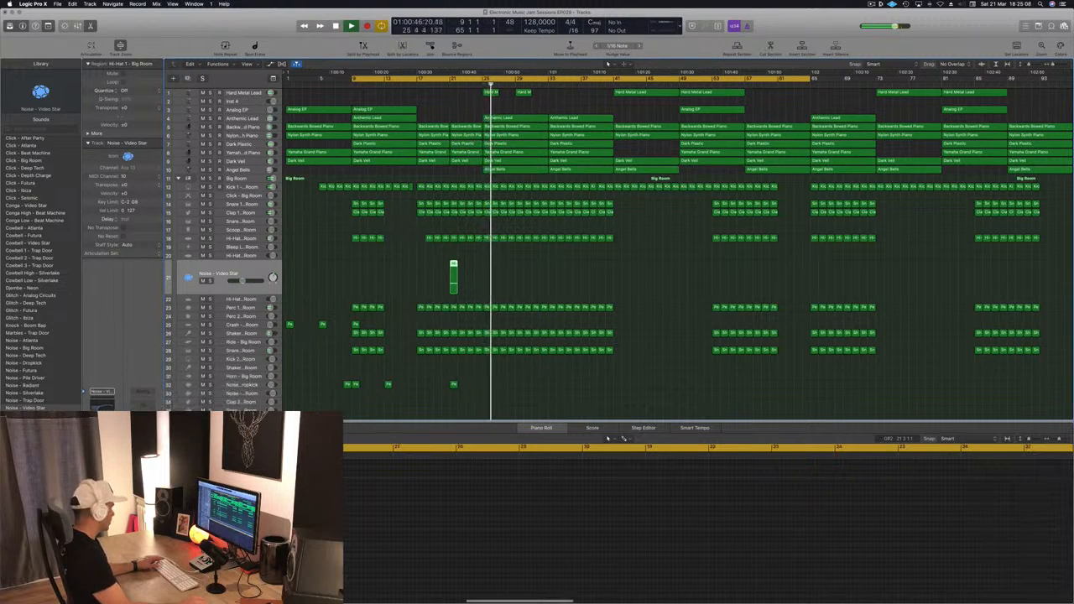
left_click(443, 81)
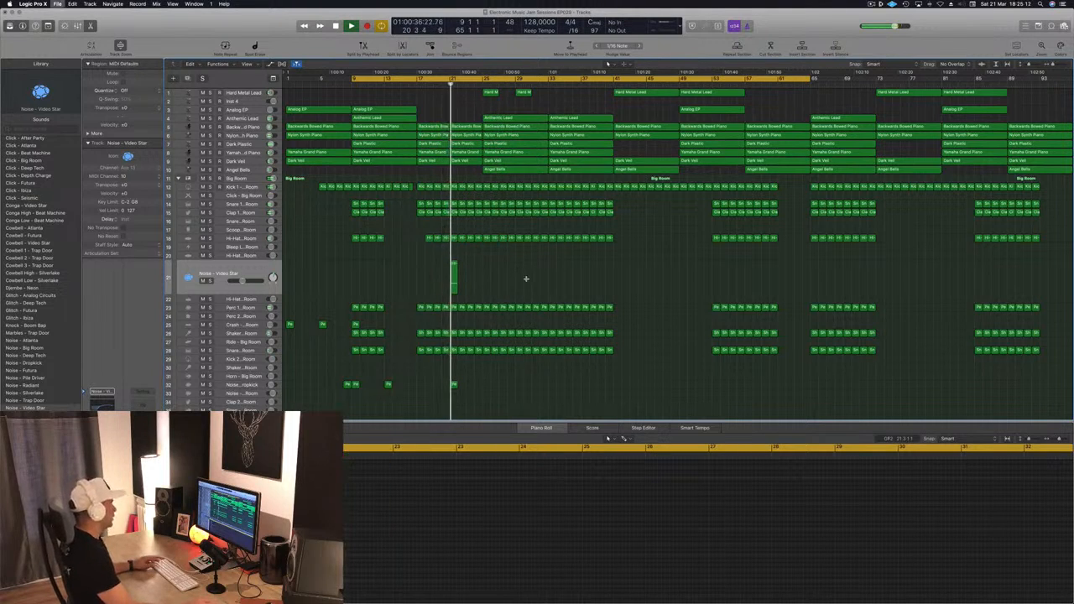
key("super+Right")
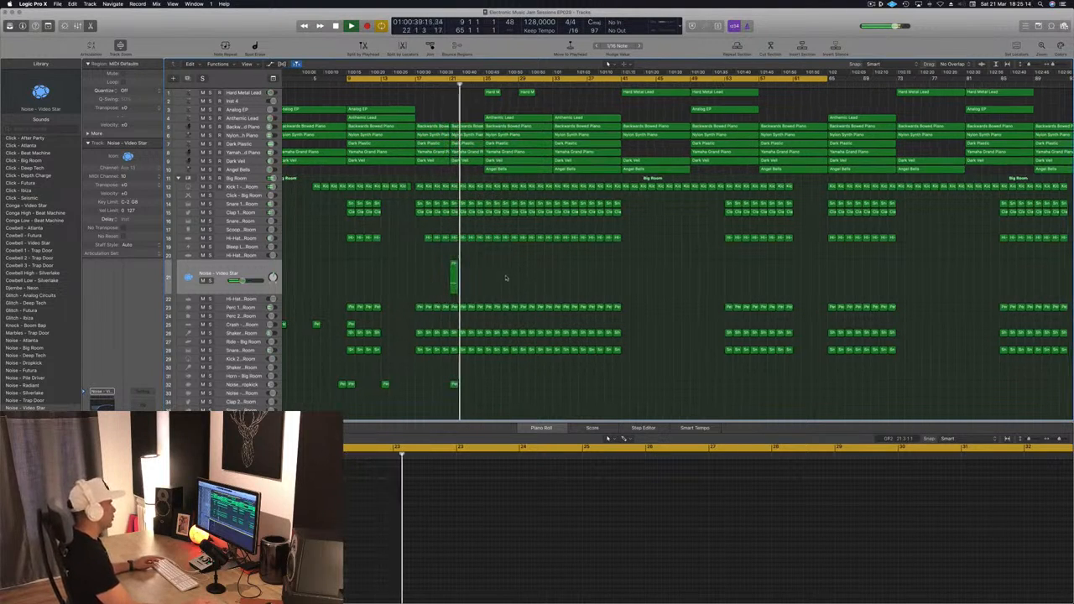
key("super+Right")
key("super+Left")
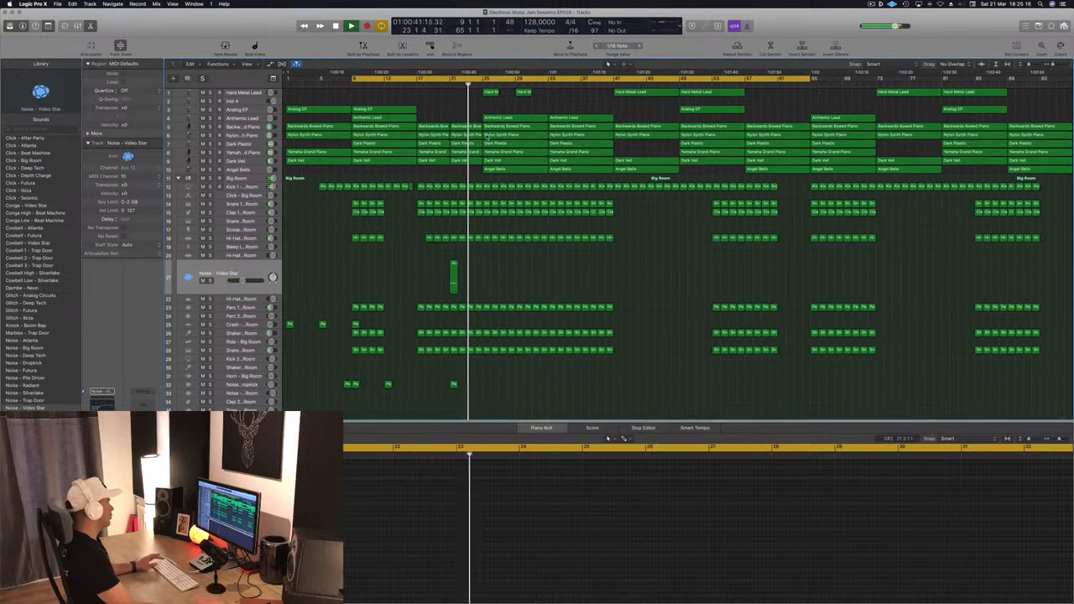
- Restore the Hi-Hat 1 region at bar 17 by copying the one at bar 18, and replay from about bar 16
left_click(409, 85)
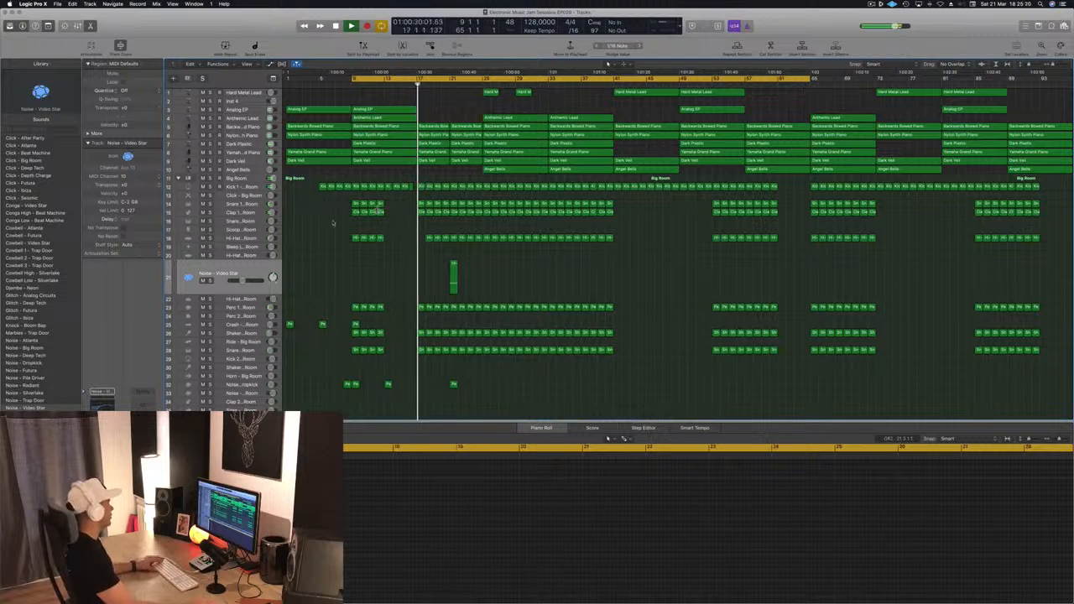
left_click(379, 211)
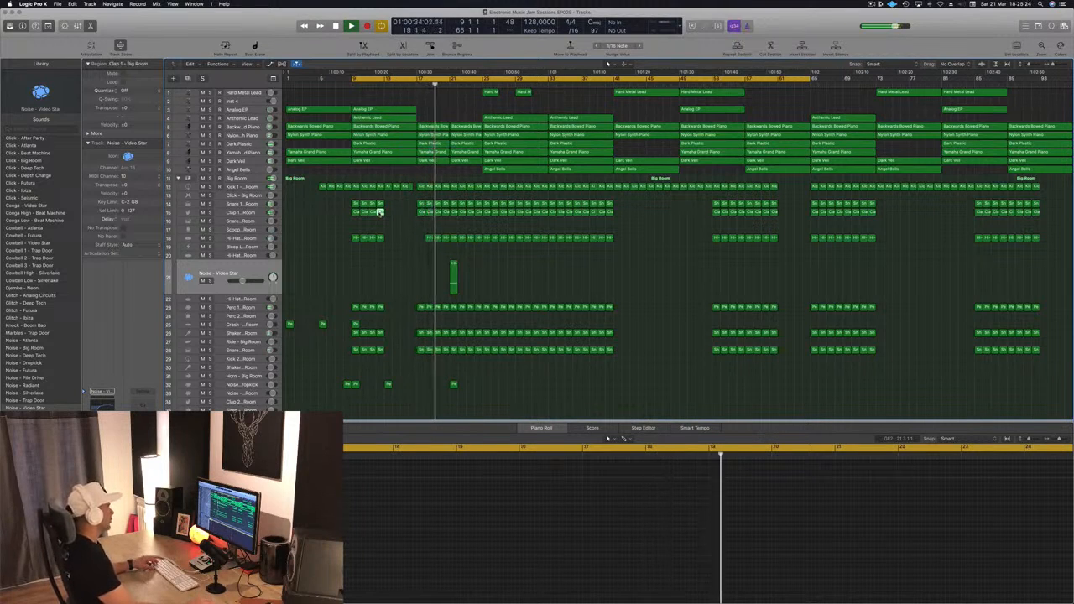
left_click(412, 86)
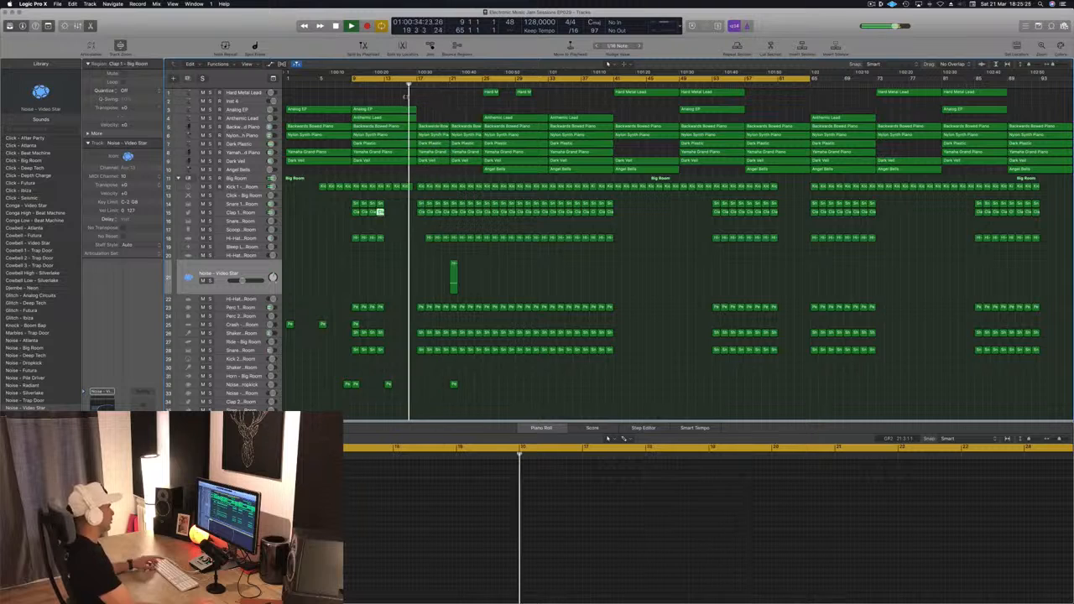
left_click(428, 240)
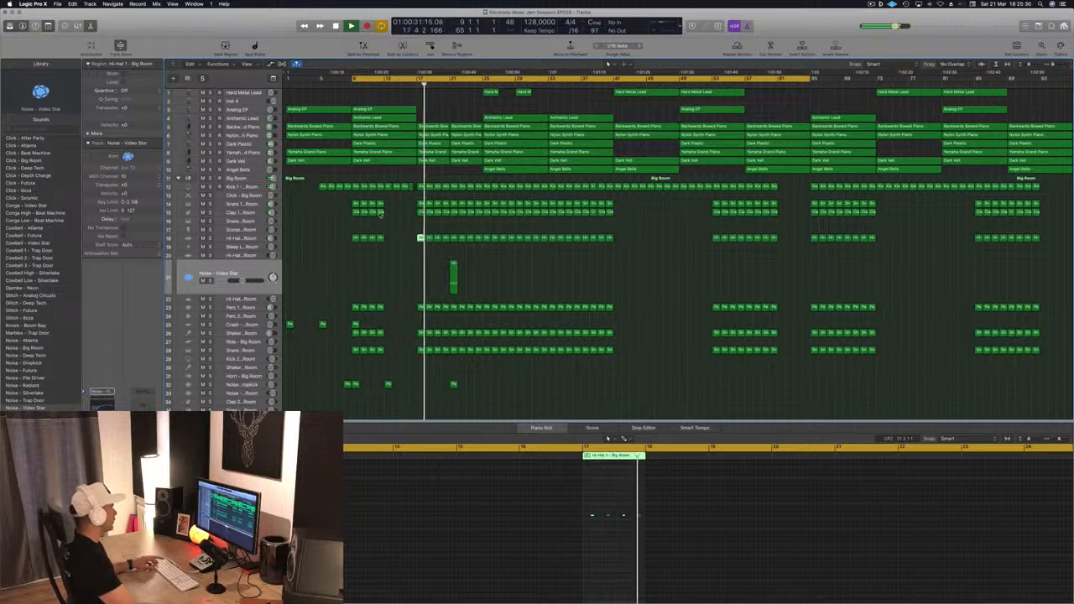
- Copy the Clap 1 region from bar 12 to bar 24 on the Snare 2 track
left_click_drag(379, 213, 477, 221)
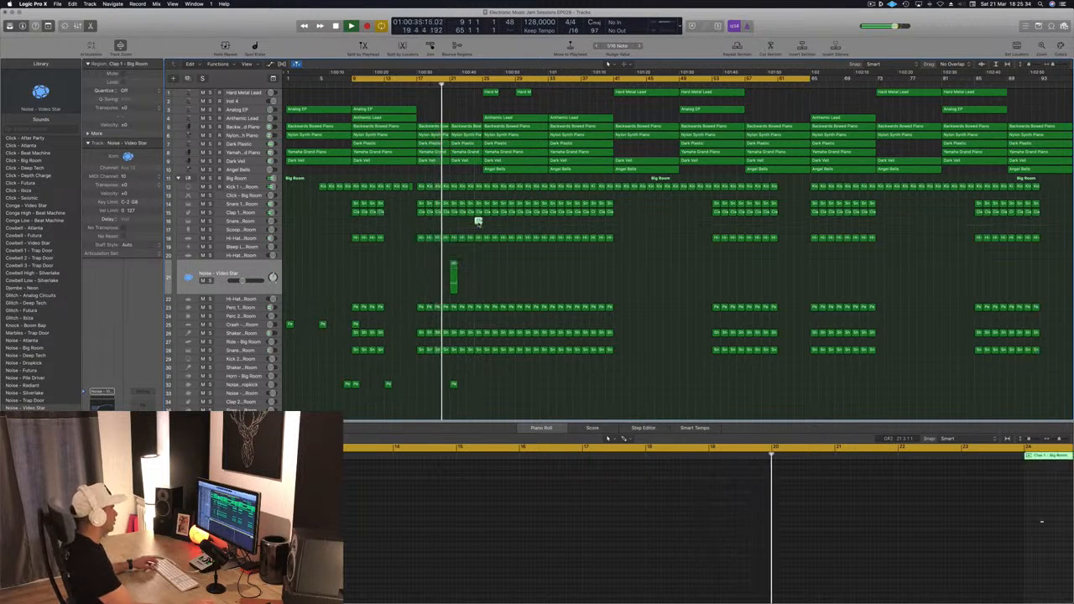
left_click(477, 220)
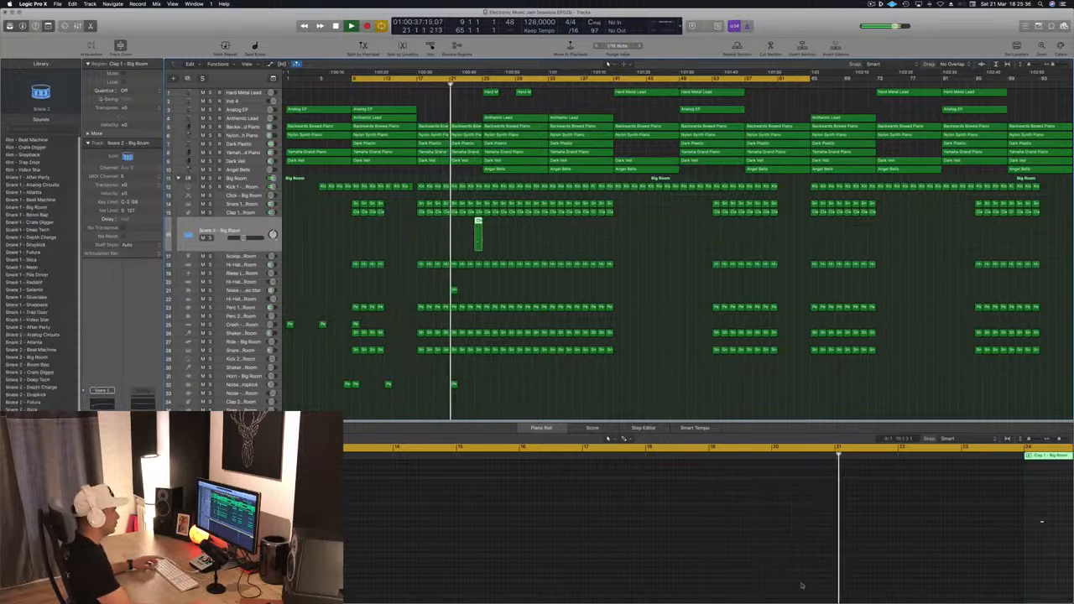
key("super+Left")
scroll(1013, 529, "right", 2)
left_click(910, 526)
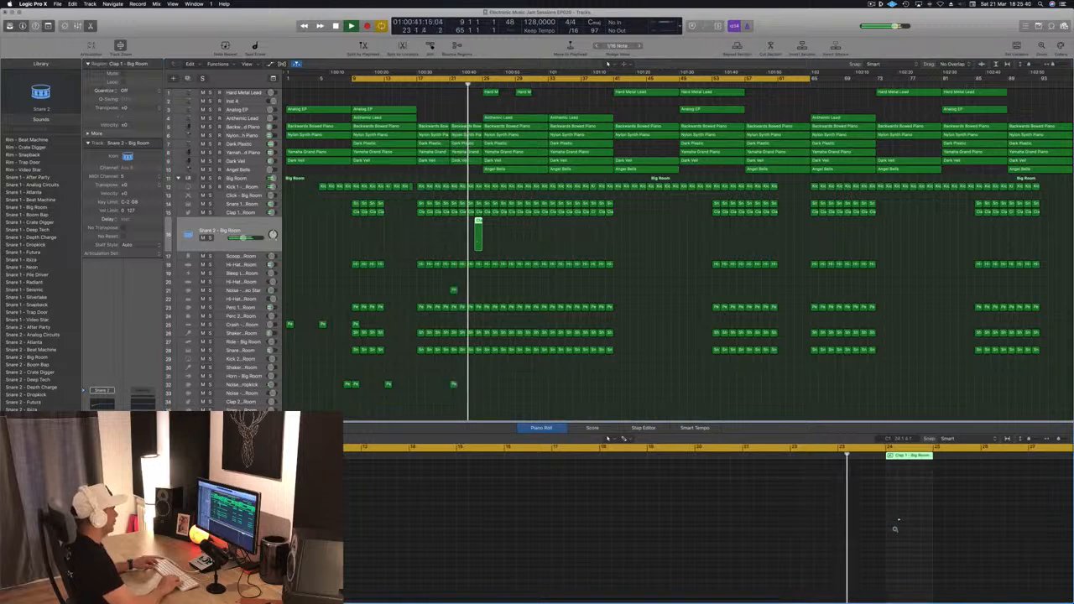
- Stop playback and fill the Snare 2 region at bar 24 with evenly spaced eighth-note hits by copying its existing note
scroll(896, 529, "up", 4)
scroll(895, 530, "up", 2)
key("space")
left_click_drag(908, 520, 877, 523)
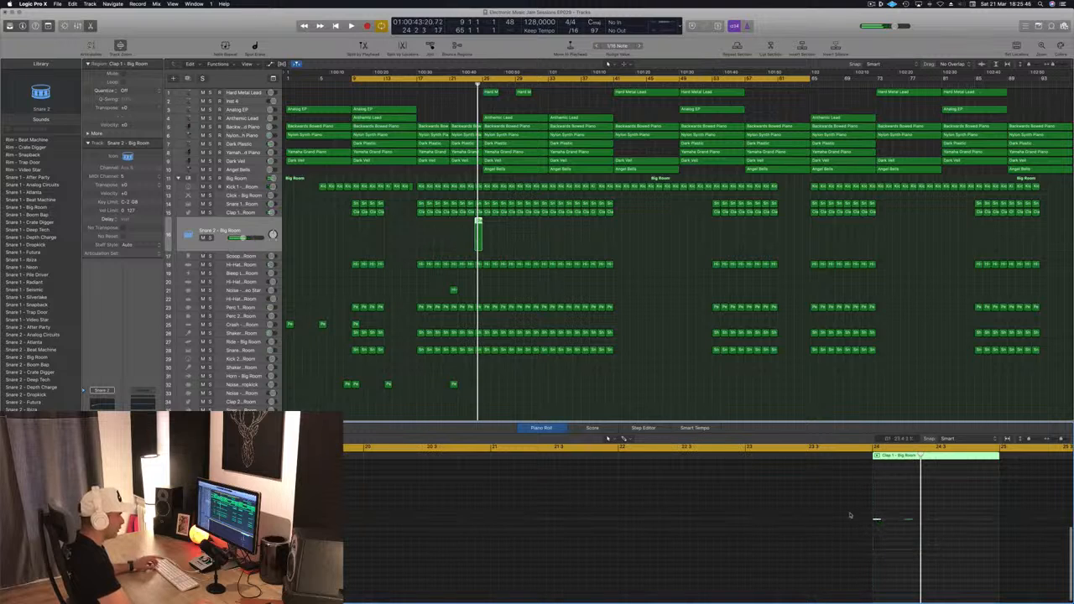
left_click_drag(877, 521, 943, 527)
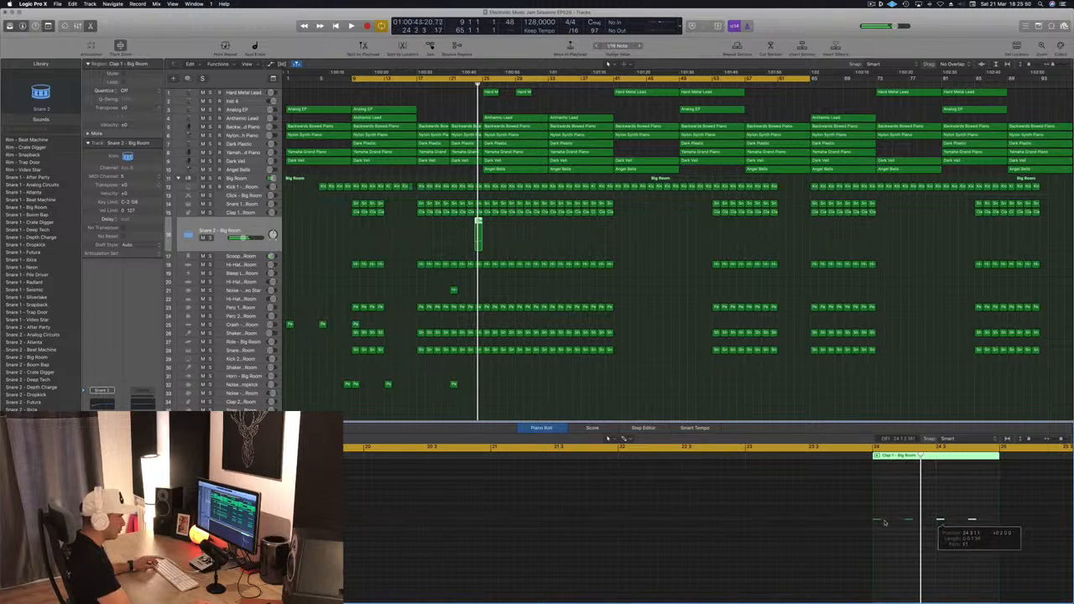
left_click_drag(850, 516, 998, 528)
left_click_drag(886, 521, 892, 523)
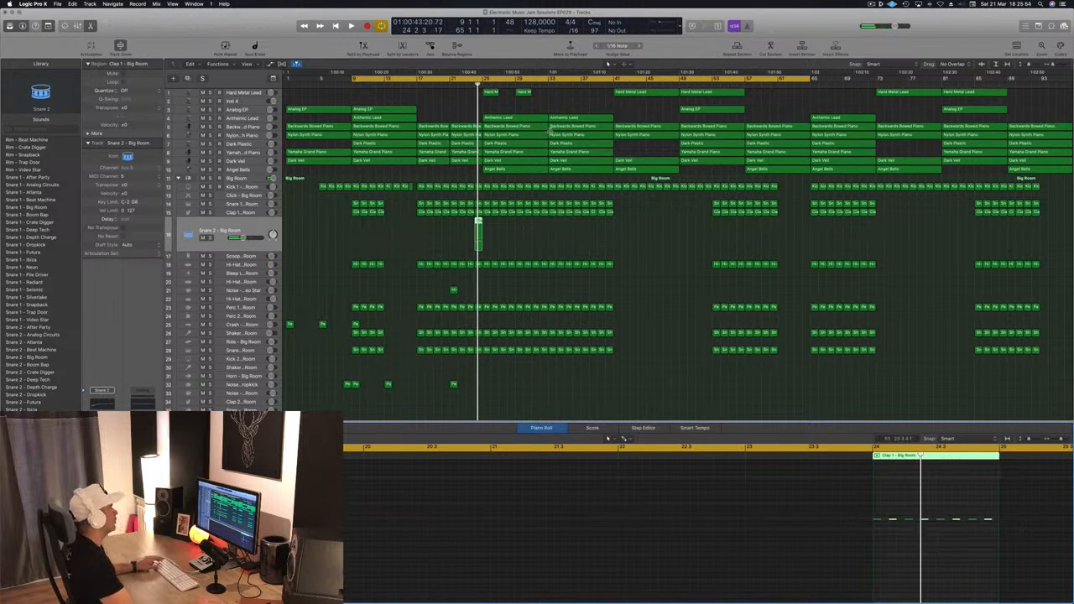
- Copy the Snare 2 region from bar 24 to bar 23, and double the hits in bar 24 to sixteenth notes
key("space")
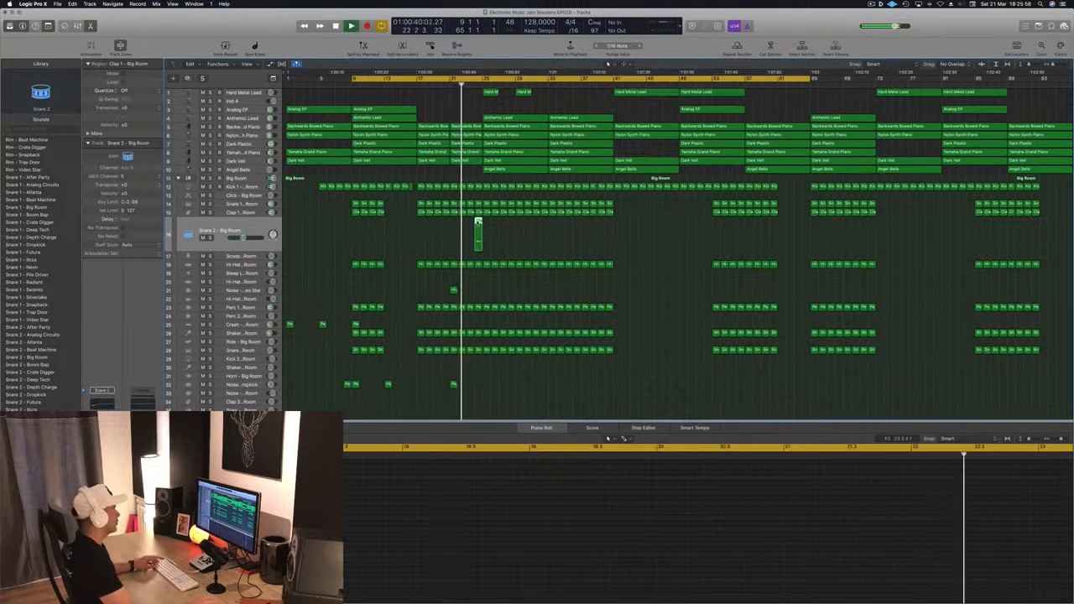
left_click_drag(479, 223, 470, 223)
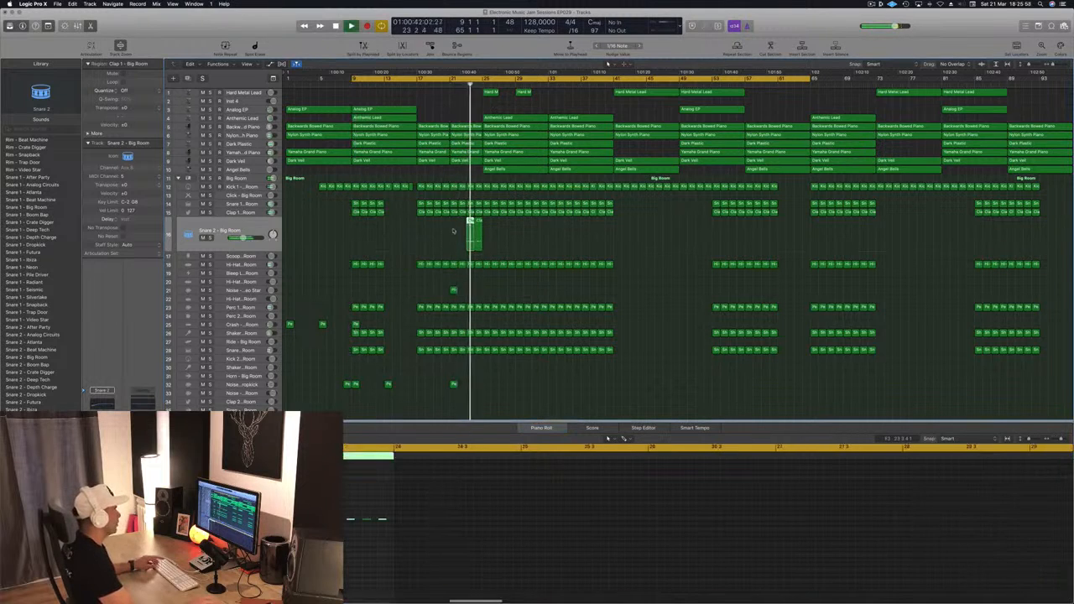
left_click_drag(512, 541, 364, 510)
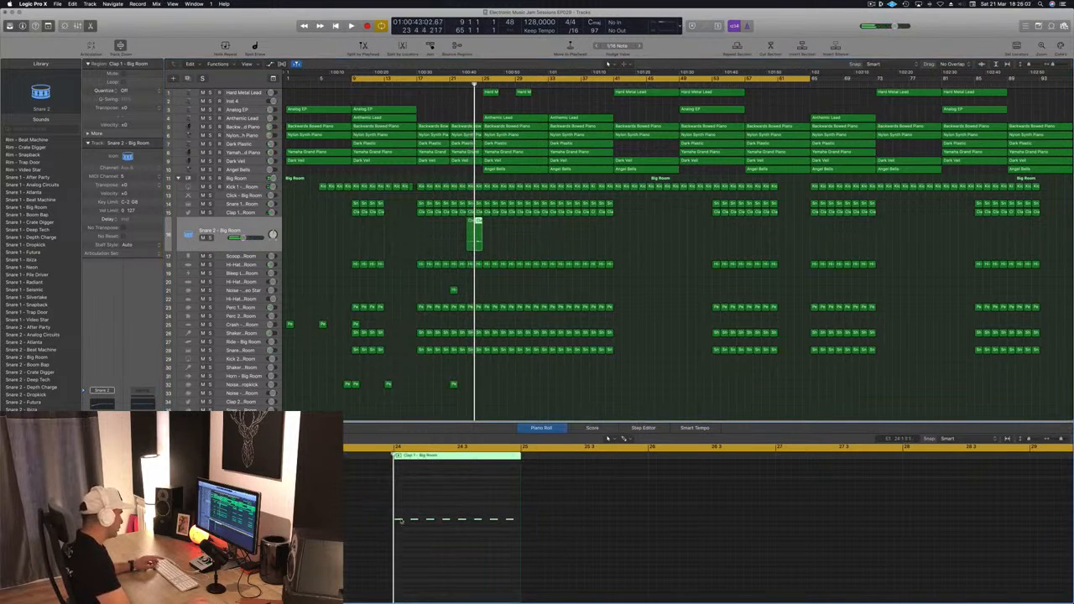
left_click_drag(406, 522, 416, 523)
key("space")
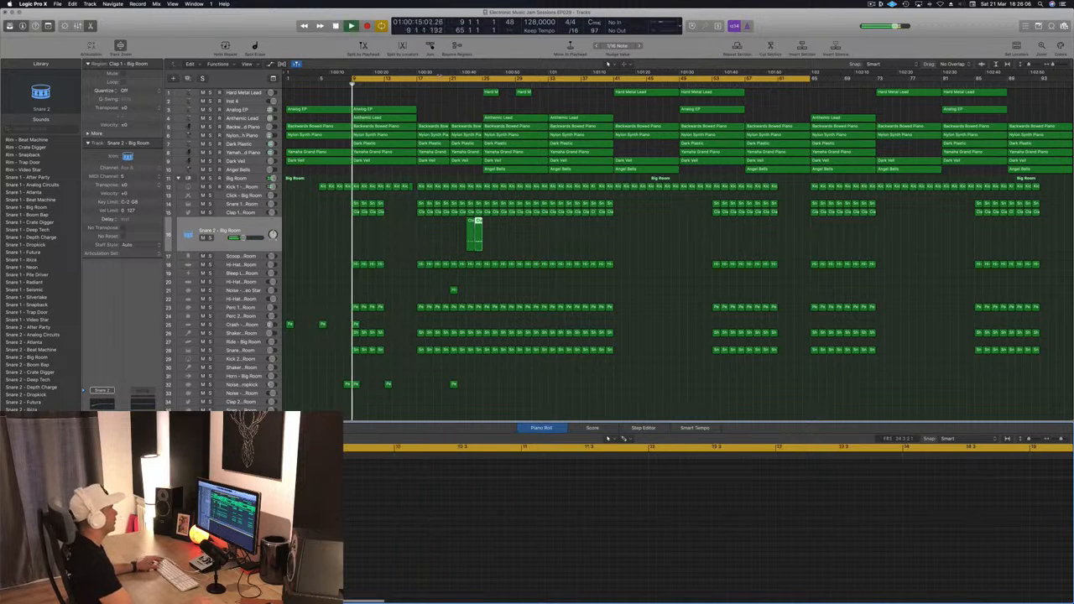
- Set the cycle range to bars 21 through 25 and select both Snare 2 regions
left_click_drag(453, 79, 482, 88)
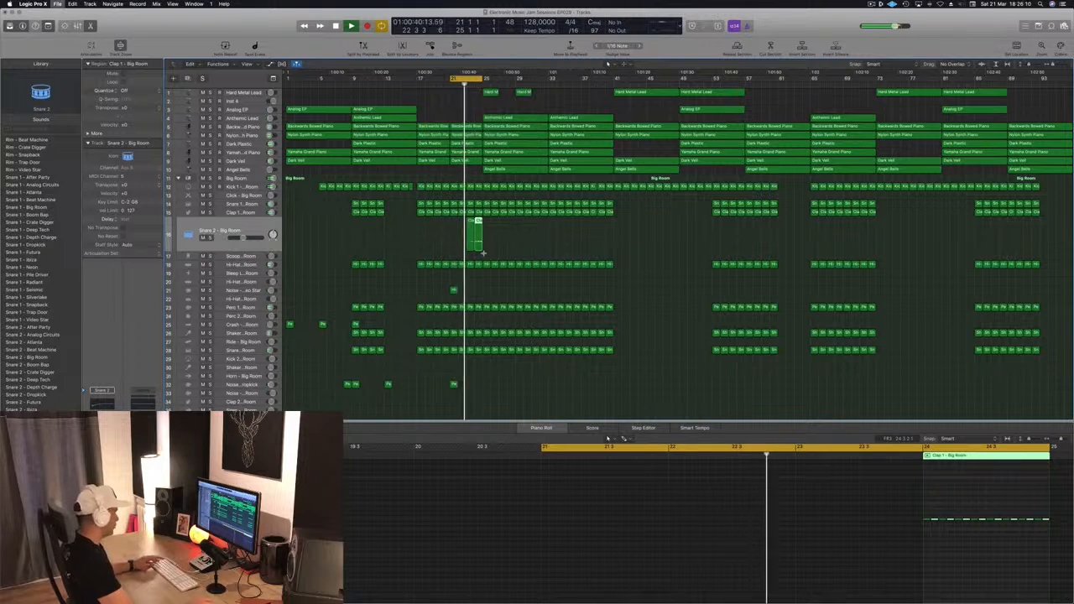
key("super+Right")
key("super+Left")
left_click(260, 241)
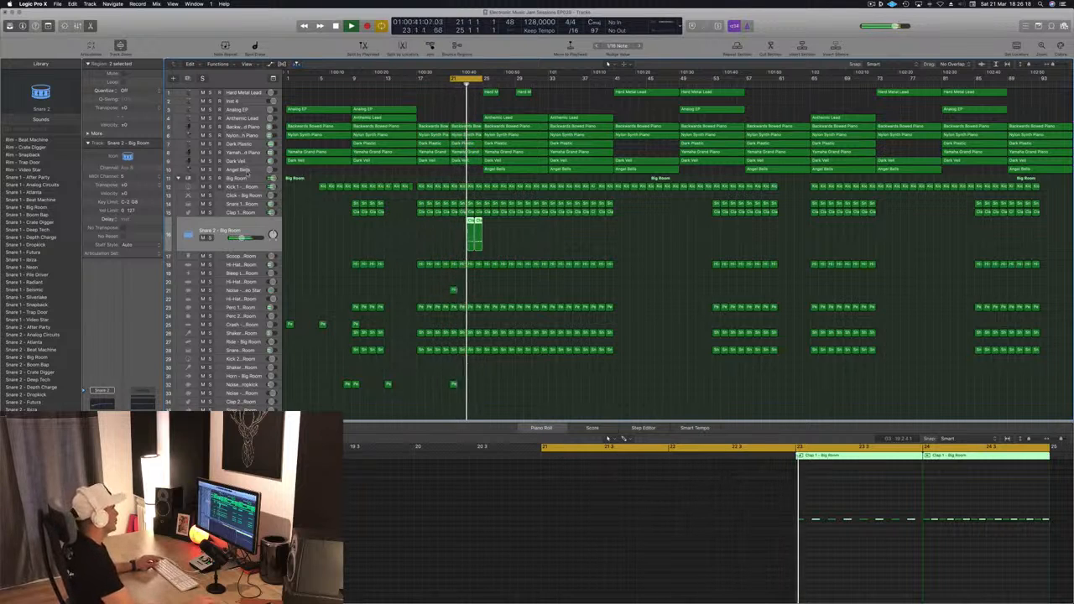
- Extend the end of the cycle range to about bar 28 and solo the Angel Bells track
left_click(243, 169)
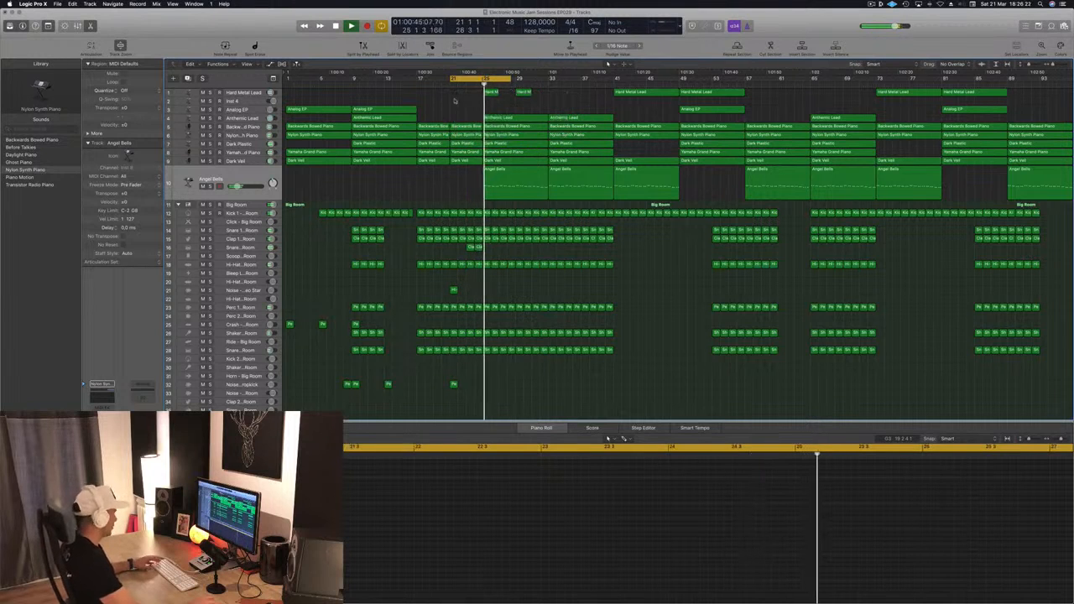
key("super+Right")
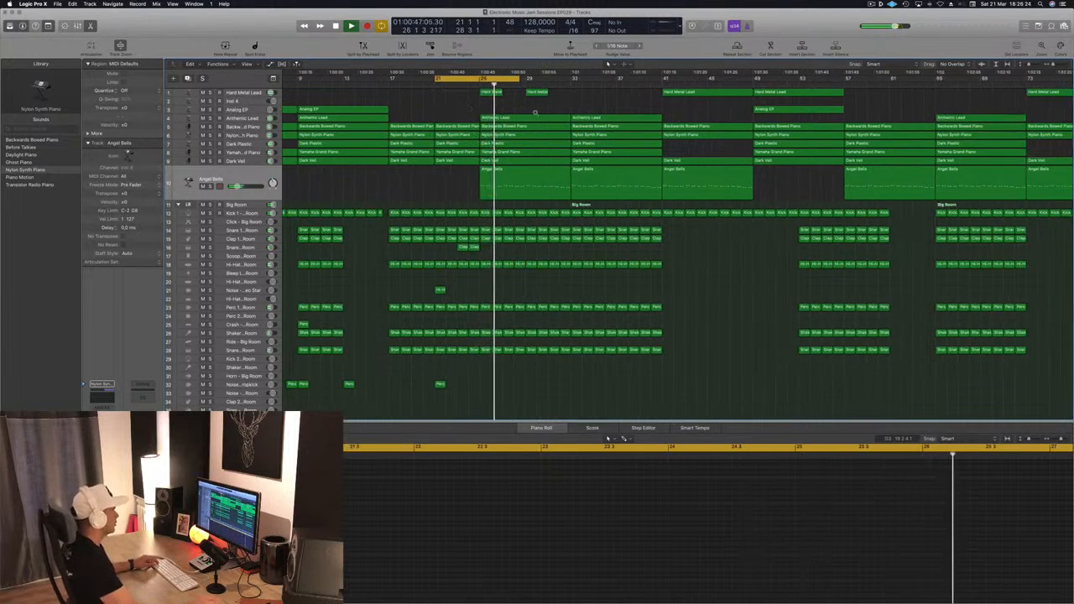
key("super+Left")
key("s")
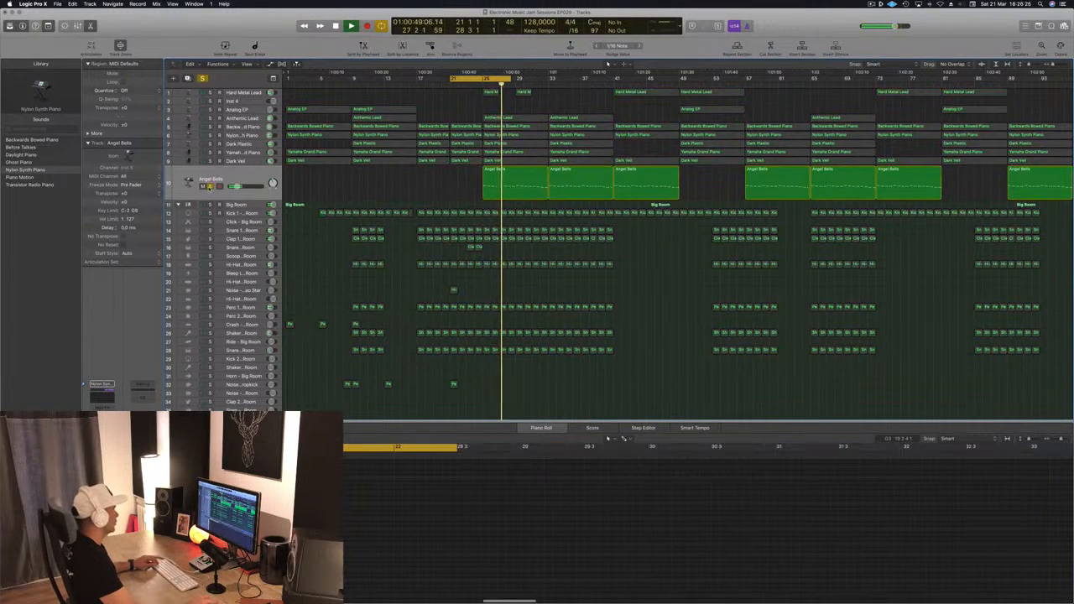
- Unsolo the Angel Bells track and move the cycle range to bars 25 through 32
key("s")
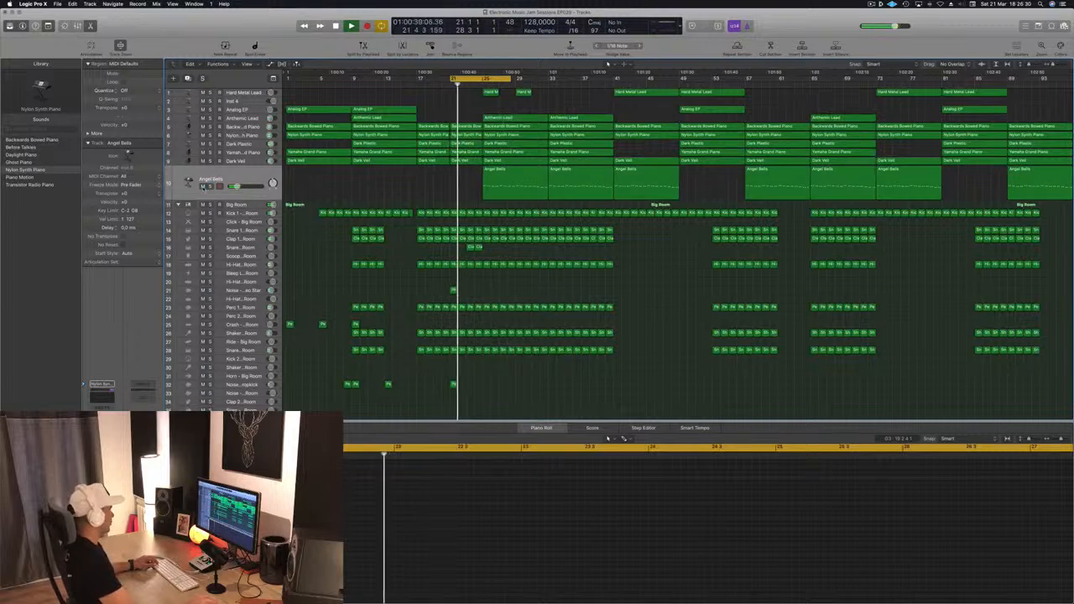
left_click_drag(491, 79, 525, 79)
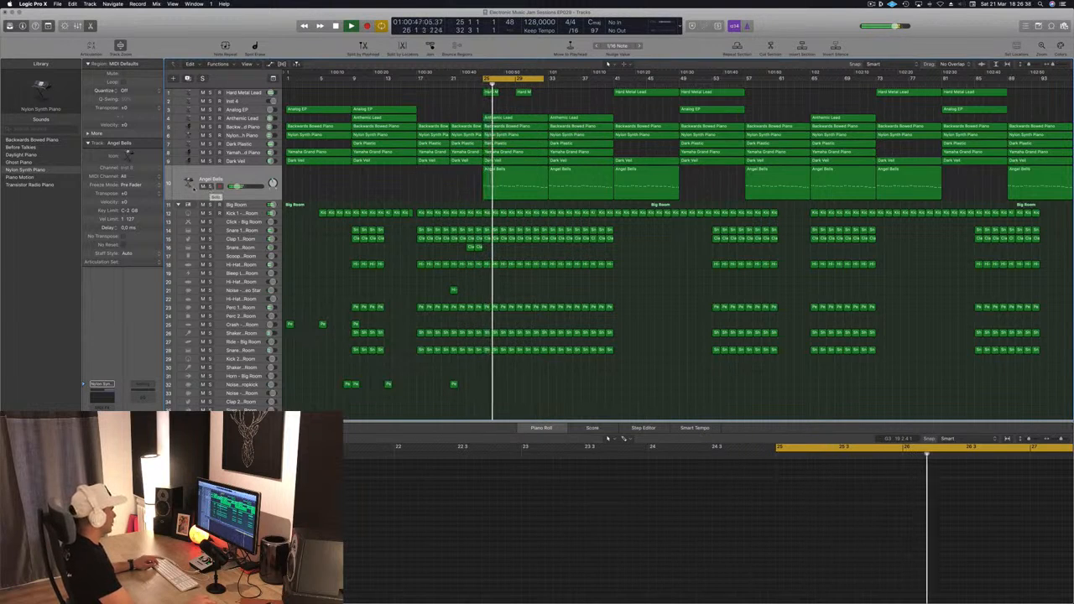
- Audition the Angel Bells track from bar 25 by toggling its mute and solo, and leave it muted
key("m")
key("m")
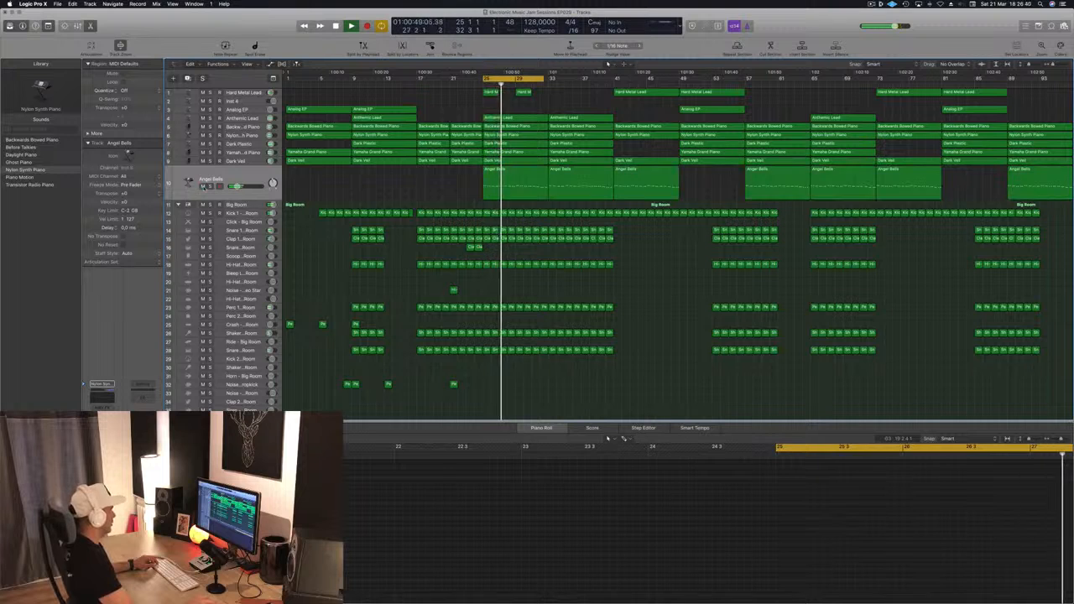
key("s")
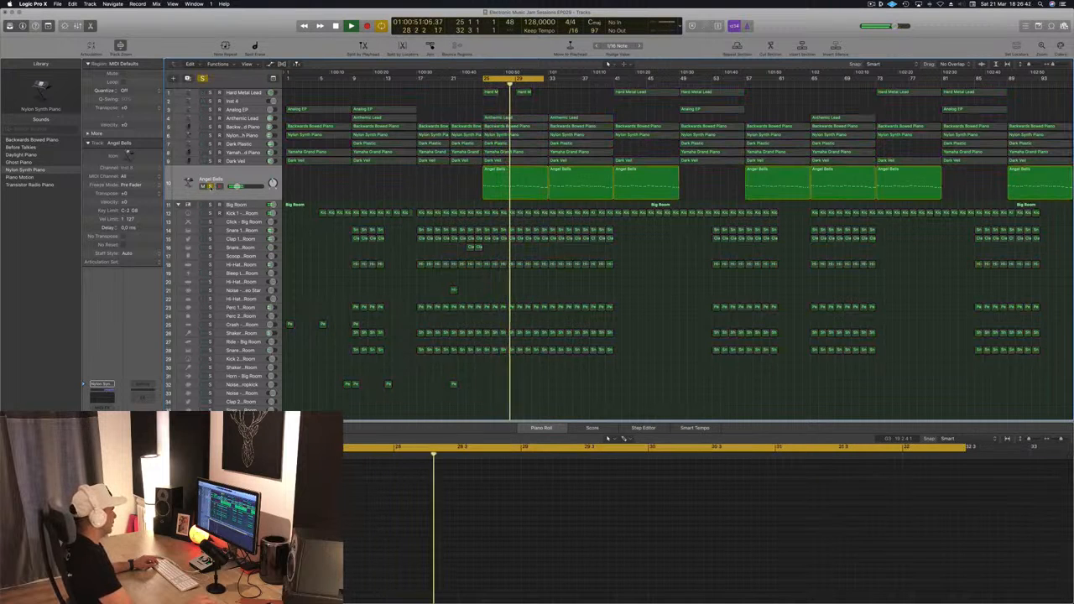
key("s")
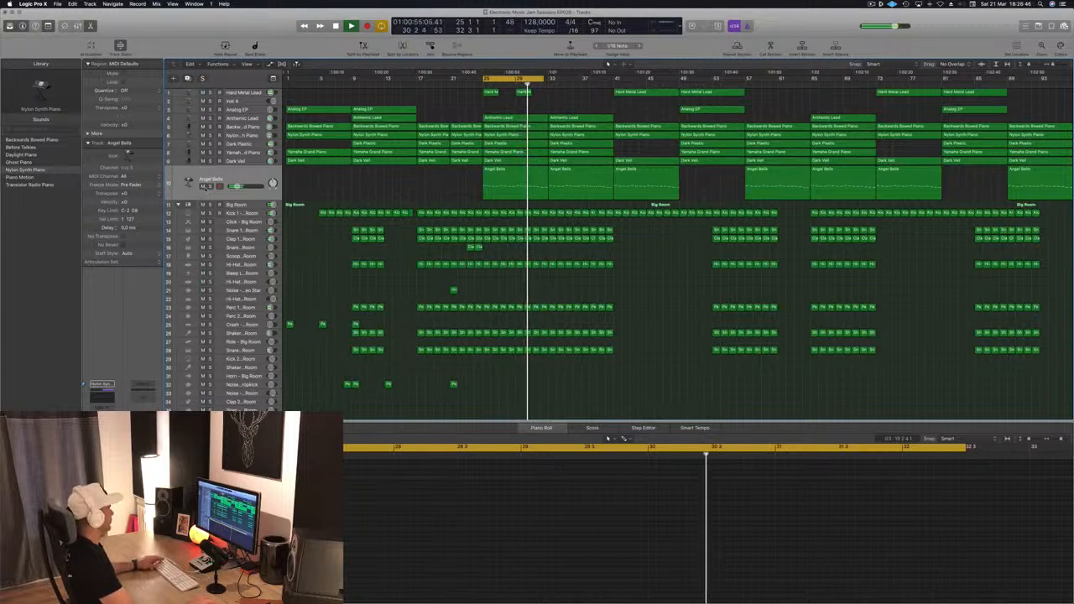
key("m")
left_click_drag(431, 191, 562, 186)
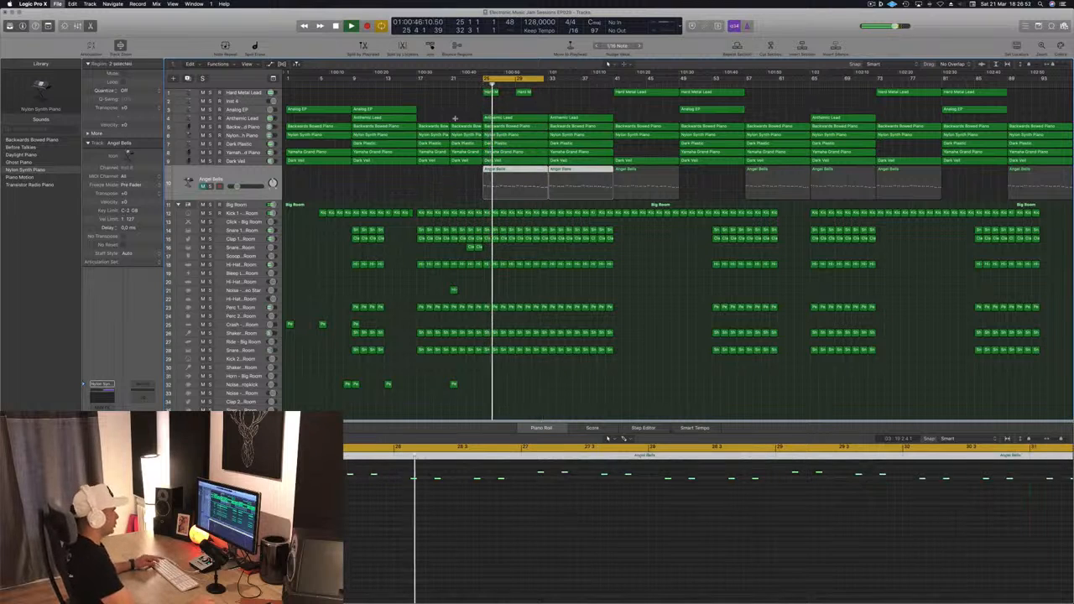
left_click(439, 197)
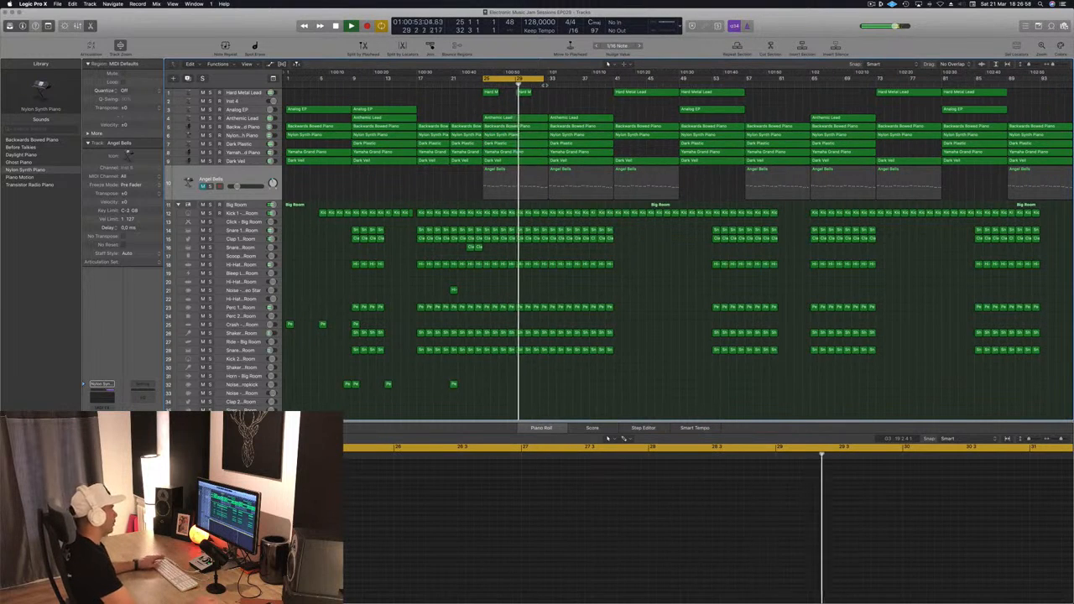
- Extend the end of the cycle range to bar 37 and audition the Hard Metal Lead track's regions at bars 25 and 29
left_click_drag(544, 81, 576, 82)
left_click_drag(523, 90, 522, 91)
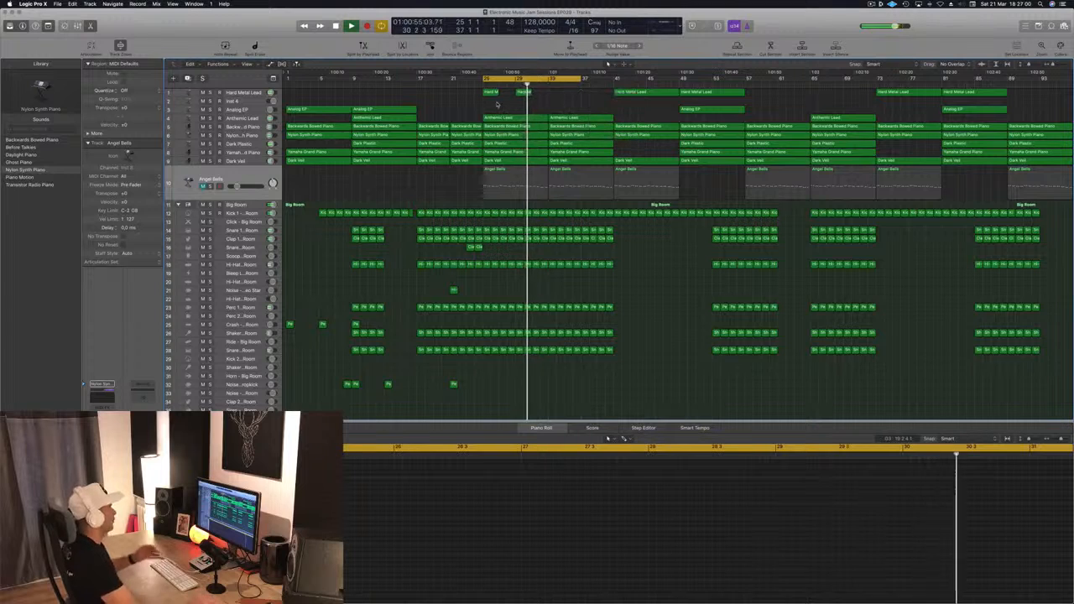
left_click(245, 92)
key("space")
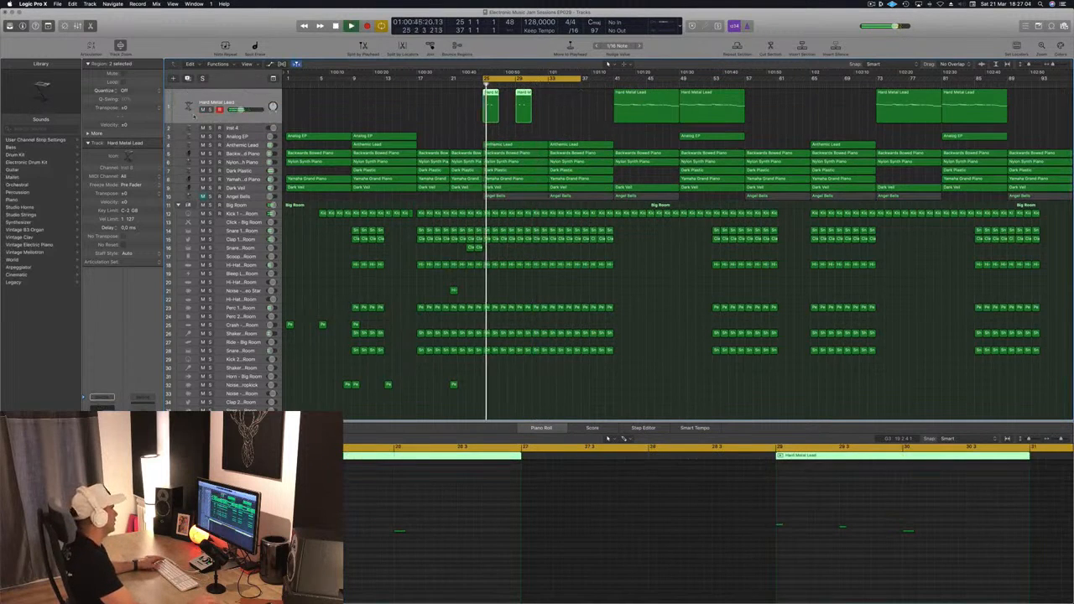
key("s")
left_click(209, 110)
key("space")
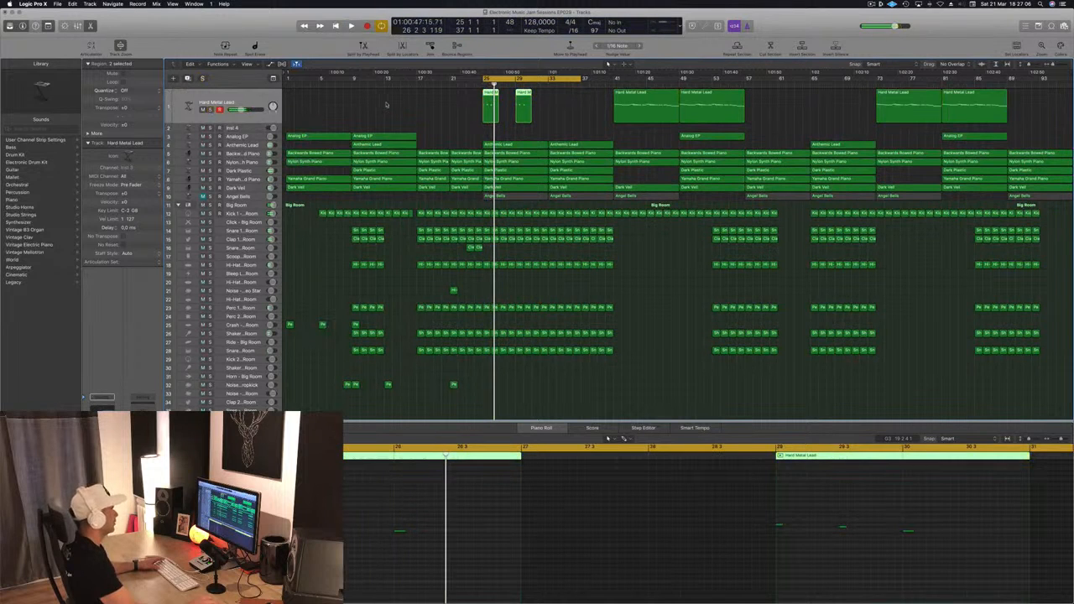
left_click(391, 106)
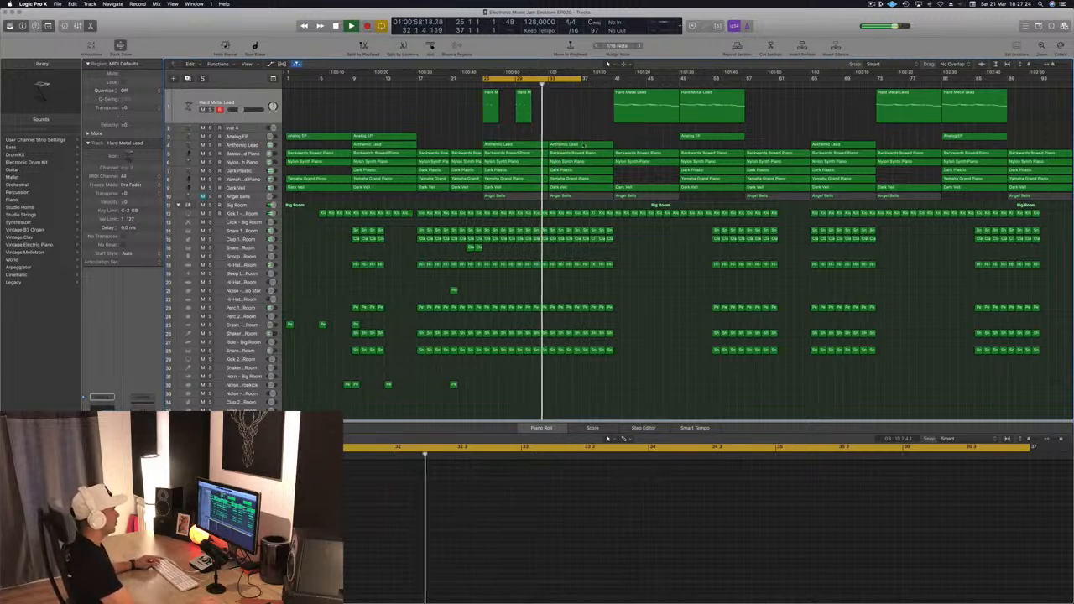
- Delete the Anthemic Lead region at bar 33 and copy the Hard Metal Lead region from bar 41 to bar 33
left_click(621, 116)
left_click_drag(625, 108, 556, 99)
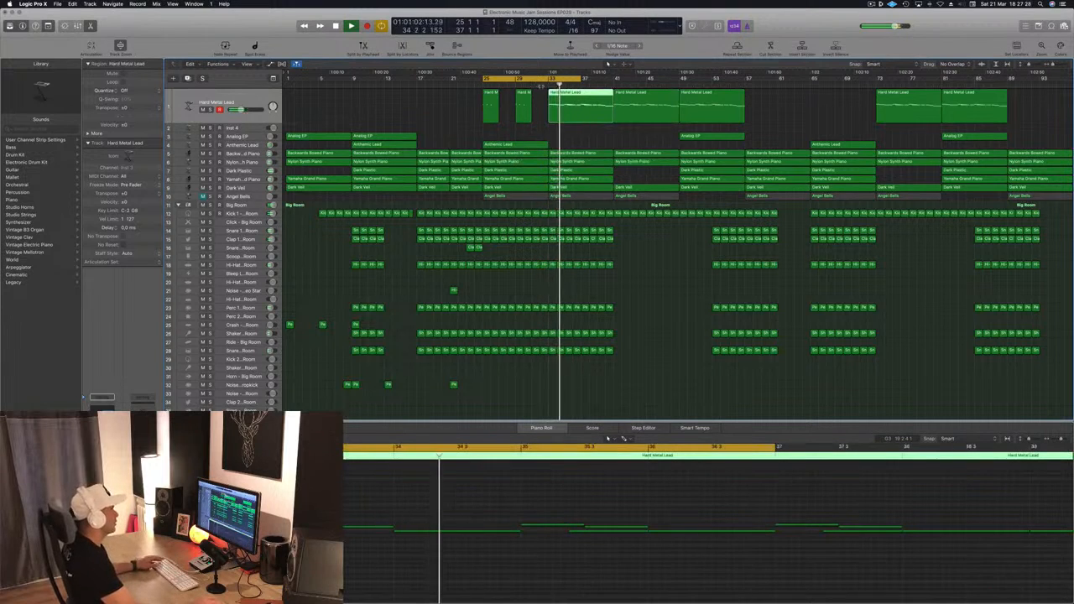
left_click(574, 139)
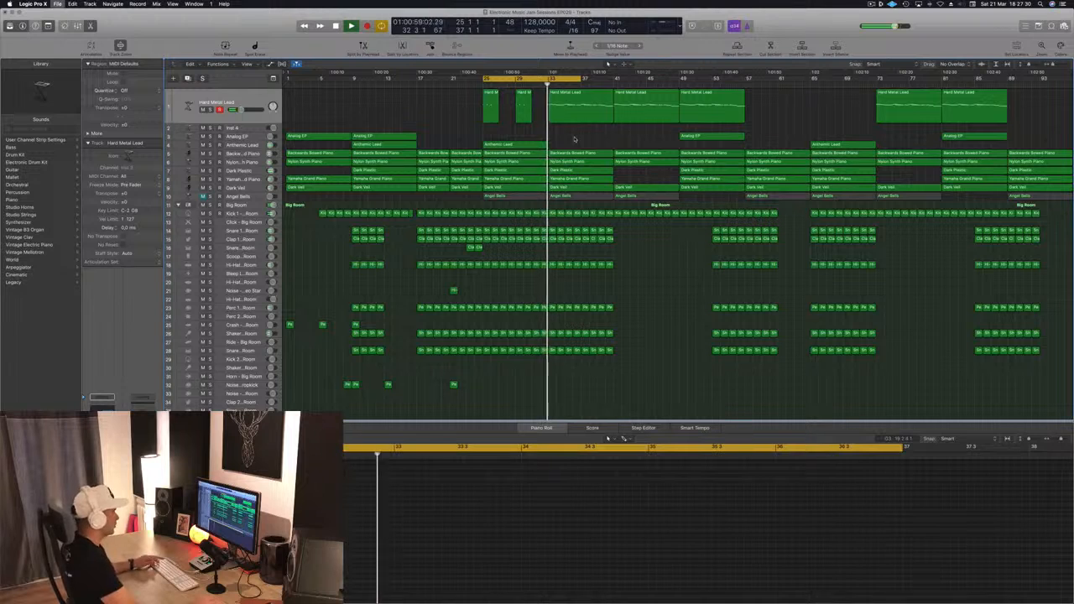
- Delete the Hard Metal Lead region at bar 33 and play with the cycle range set to bars 33 through 45
left_click(573, 117)
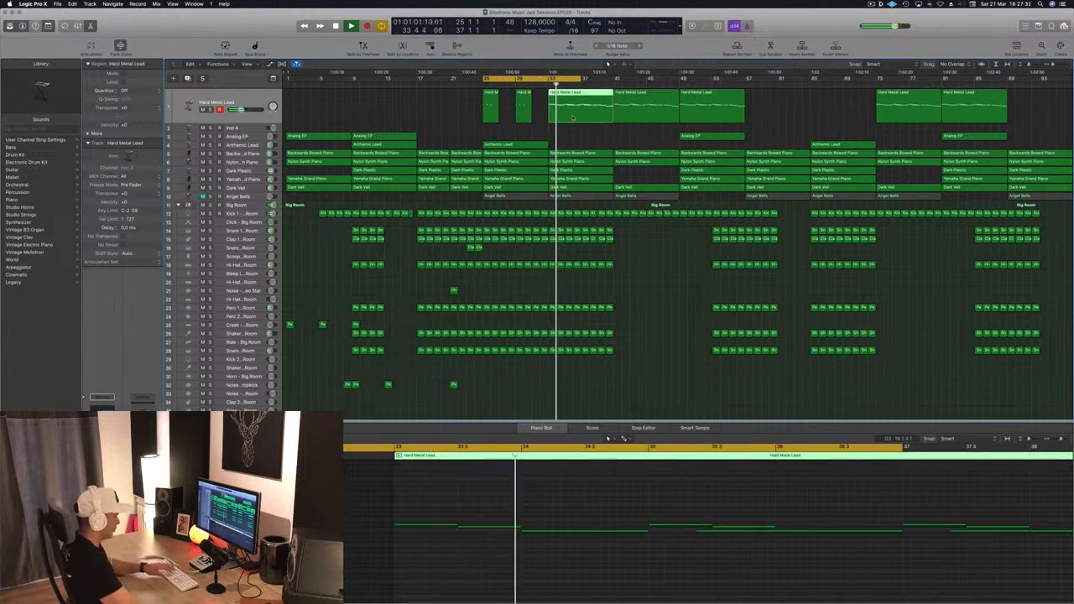
key("Delete")
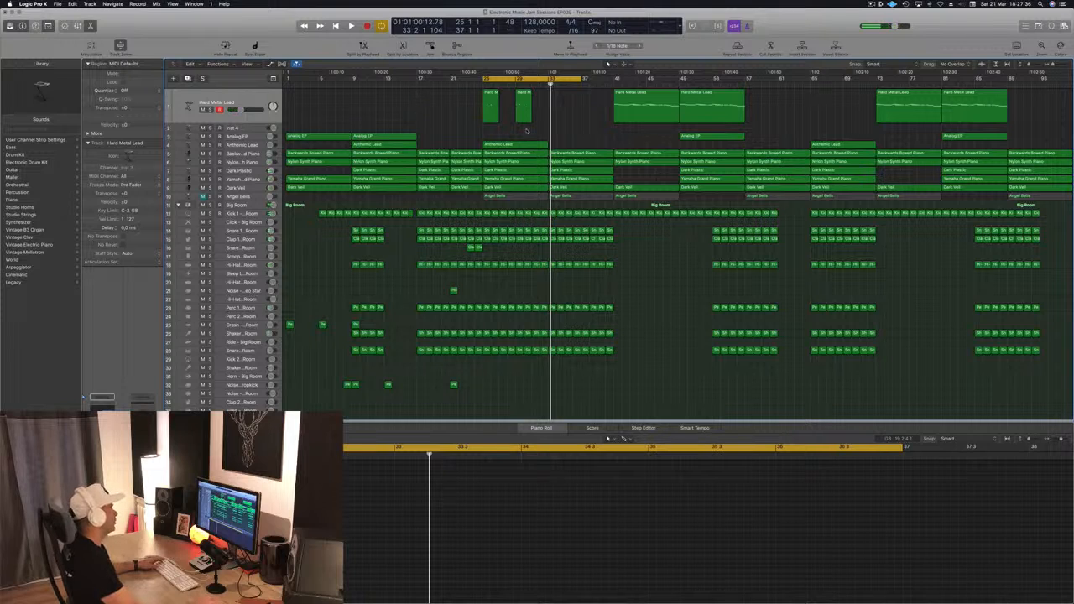
left_click_drag(553, 79, 624, 126)
key("space")
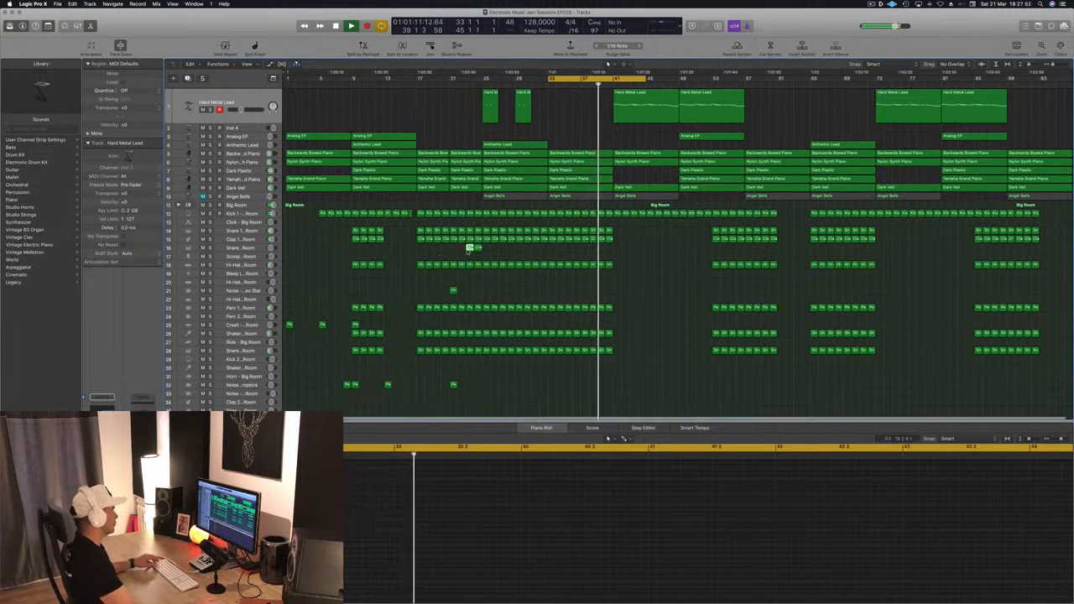
- Copy both snare-roll regions from bars 23 and 24 to bars 39 and 40, and the Noise - Video Star region from bar 21 to bar 41
left_click(474, 248)
left_click_drag(465, 249, 621, 218)
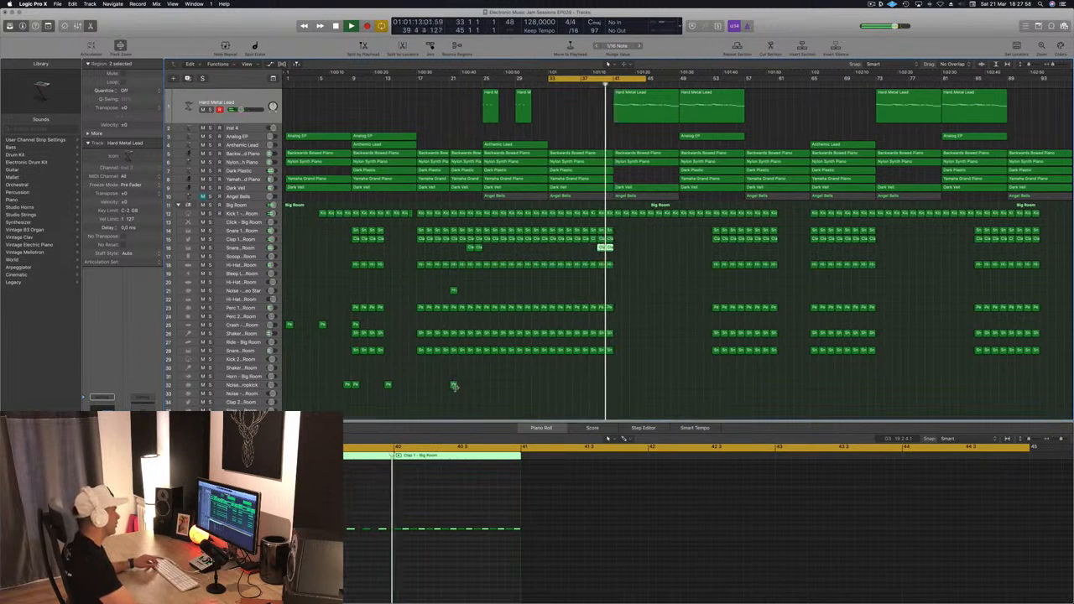
left_click(453, 290)
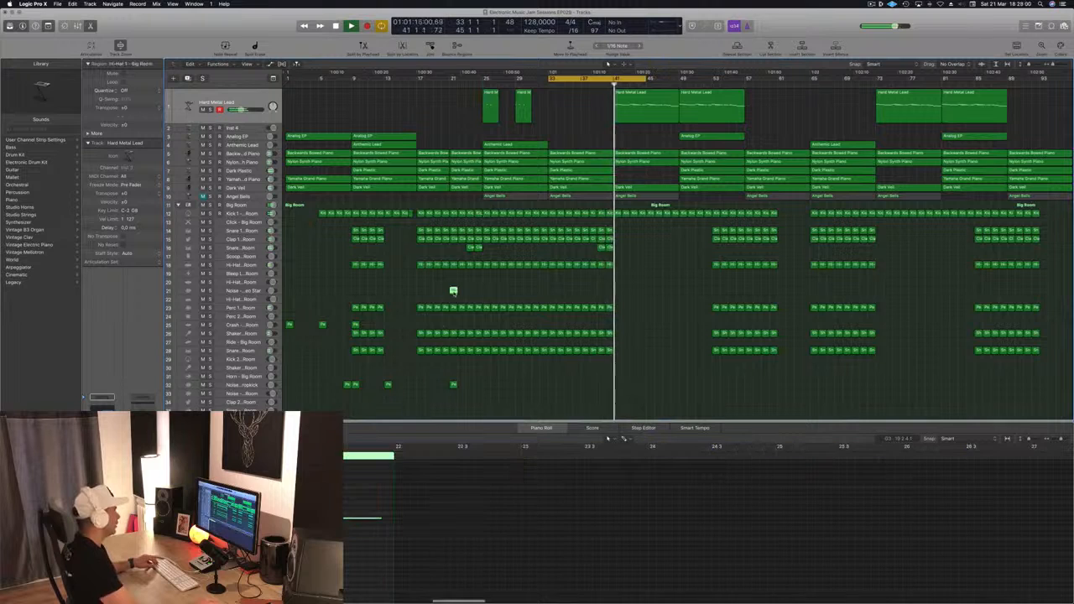
left_click_drag(453, 291, 618, 292)
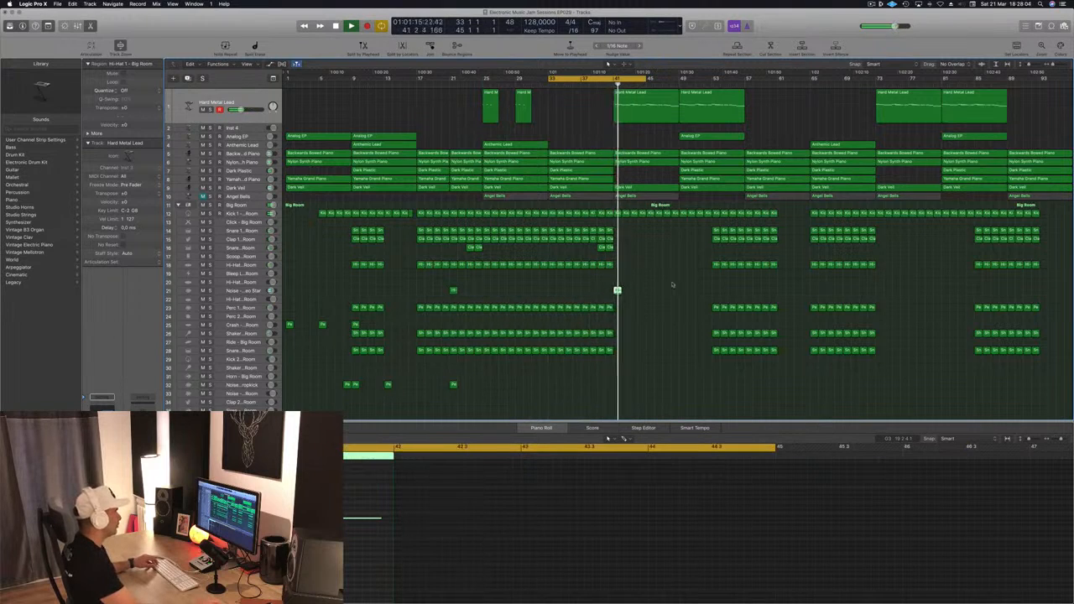
- Replay the transition into bar 41 from about two bars before it, with the Noise - Video Star track selected
left_click(606, 86)
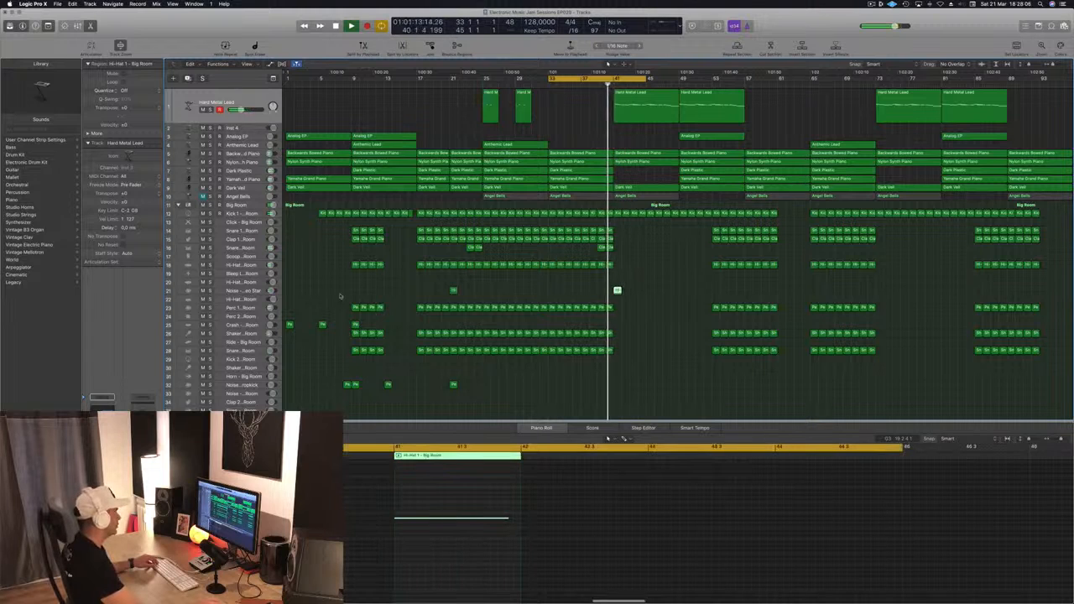
left_click(250, 291)
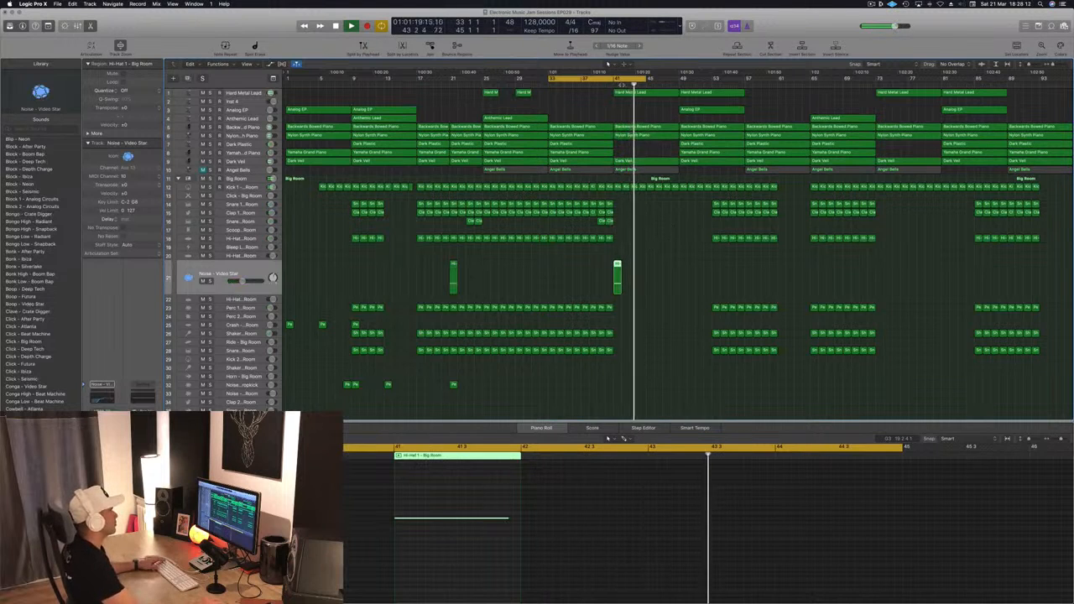
left_click(598, 85)
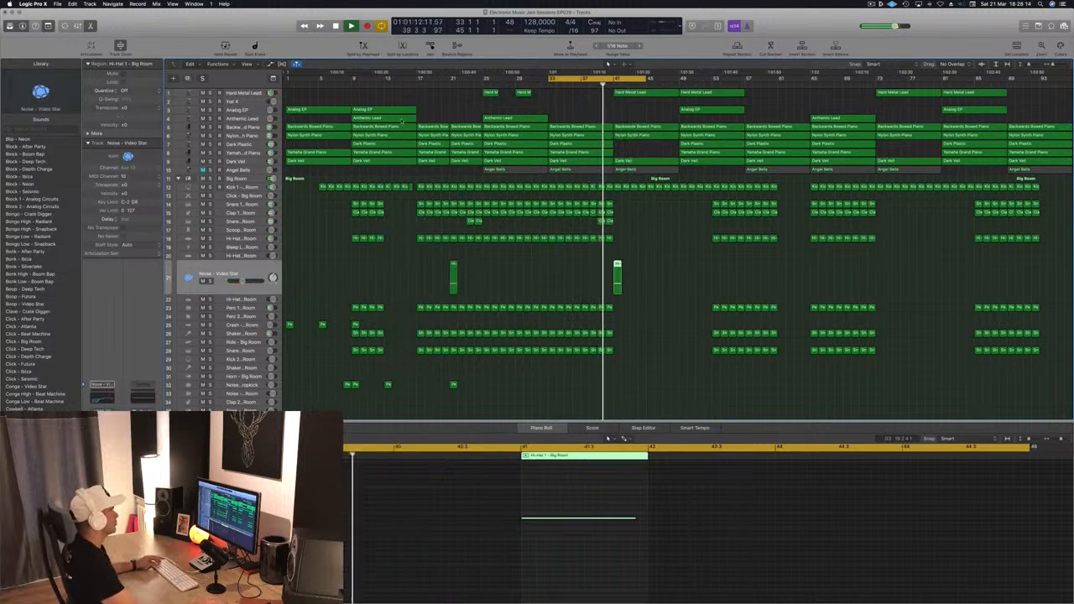
- Delete the Backwards Bowed Piano region at bar 41 and the whole Angel Bells track with its regions
left_click(657, 128)
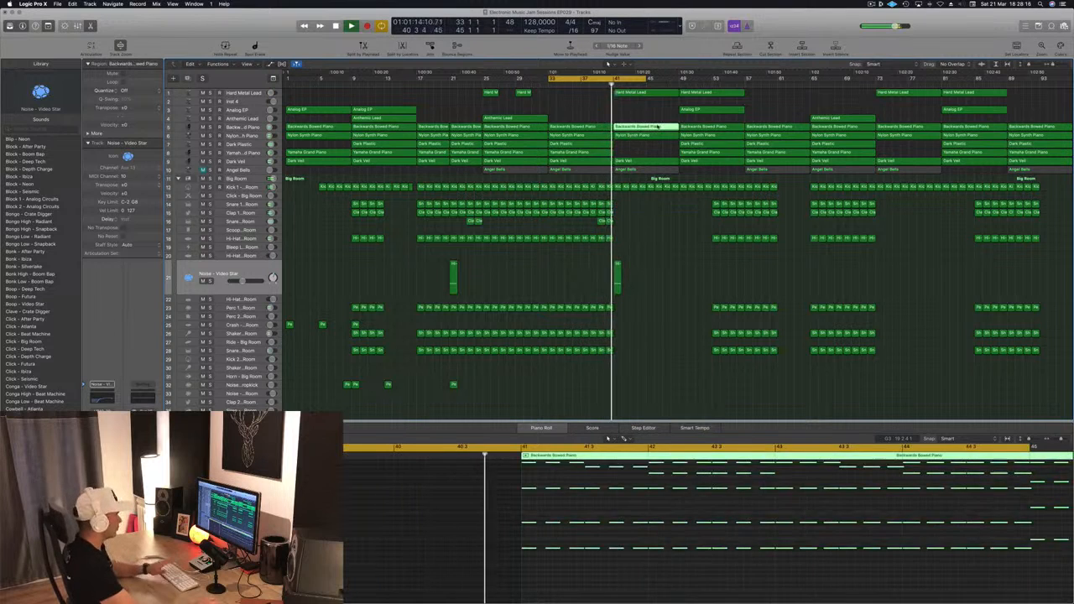
key("Delete")
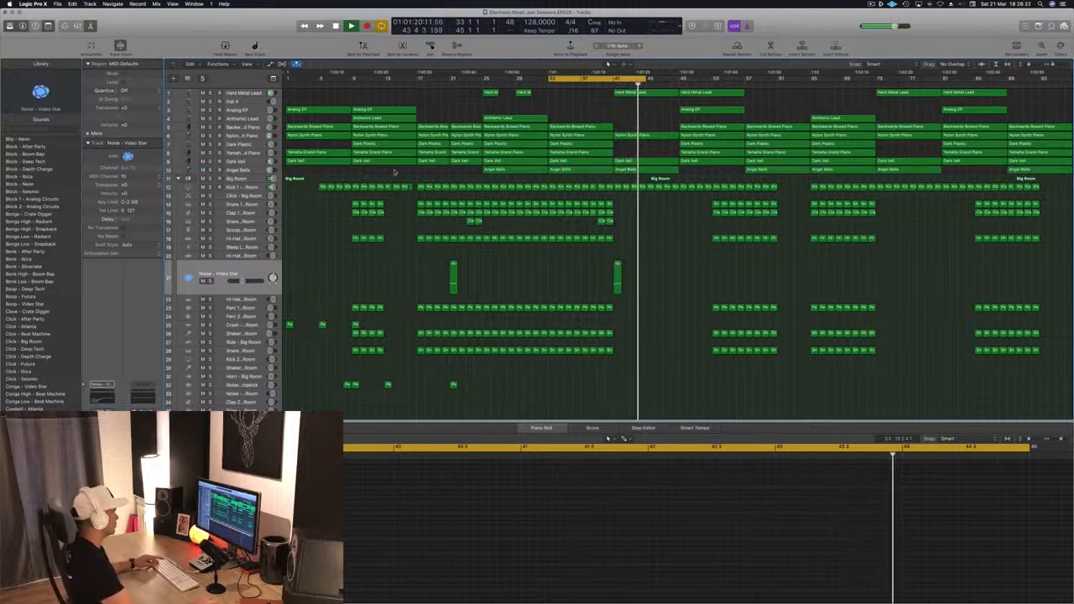
left_click(252, 170)
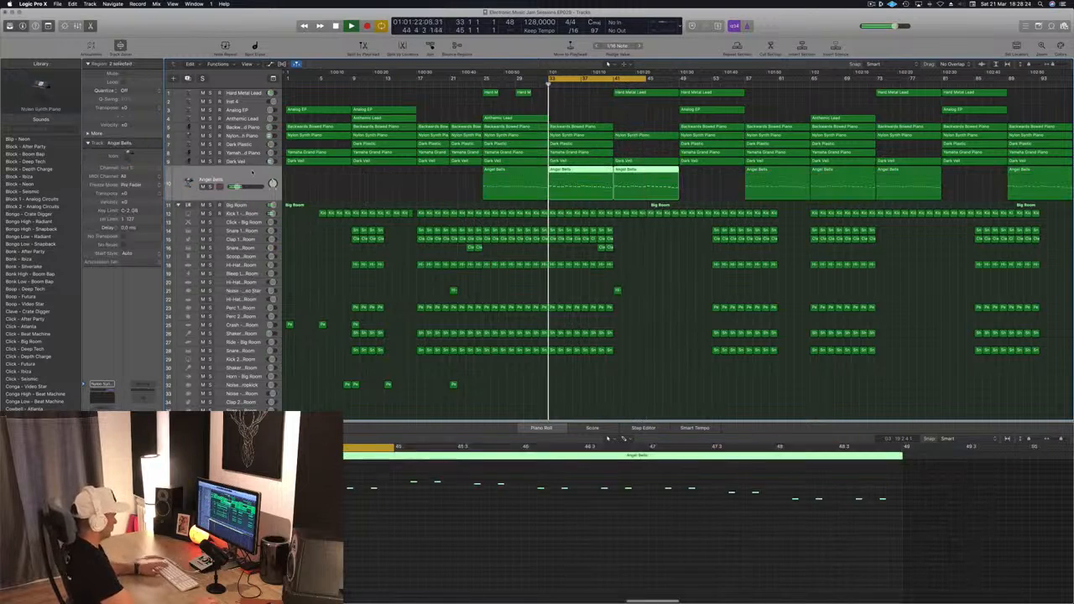
key("BackSpace")
key("BackSpace")
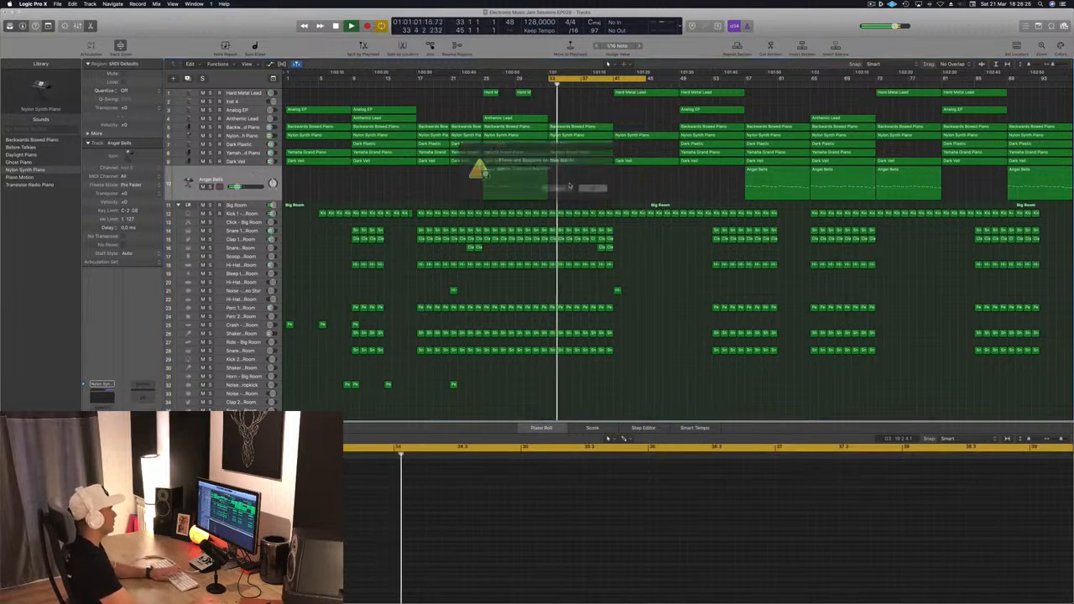
left_click(587, 184)
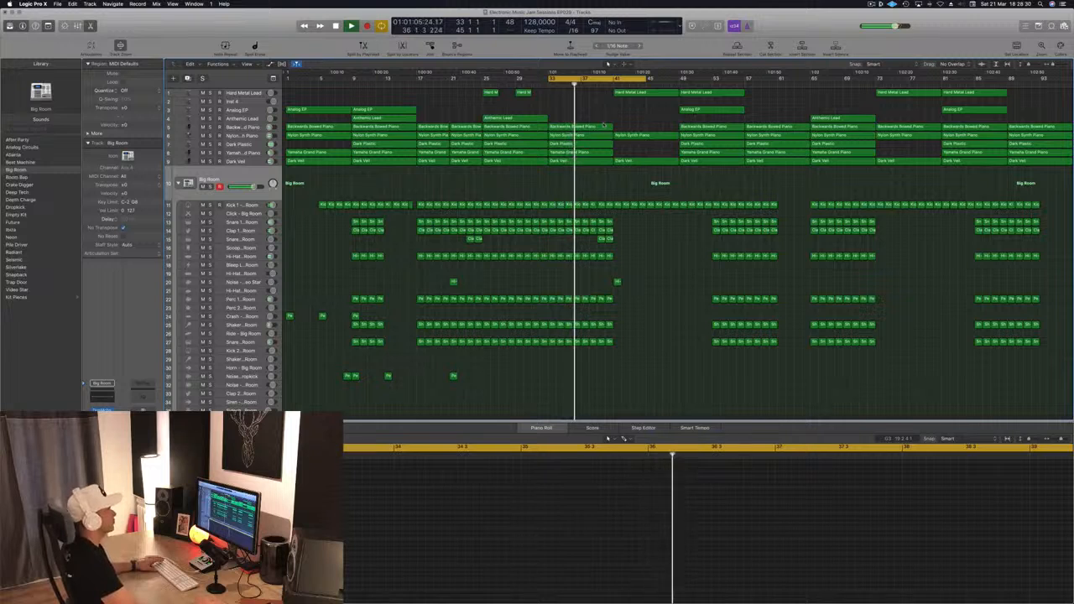
- Copy the Hard Metal Lead region at bar 41 onto the Inst 4 track
left_click(638, 92)
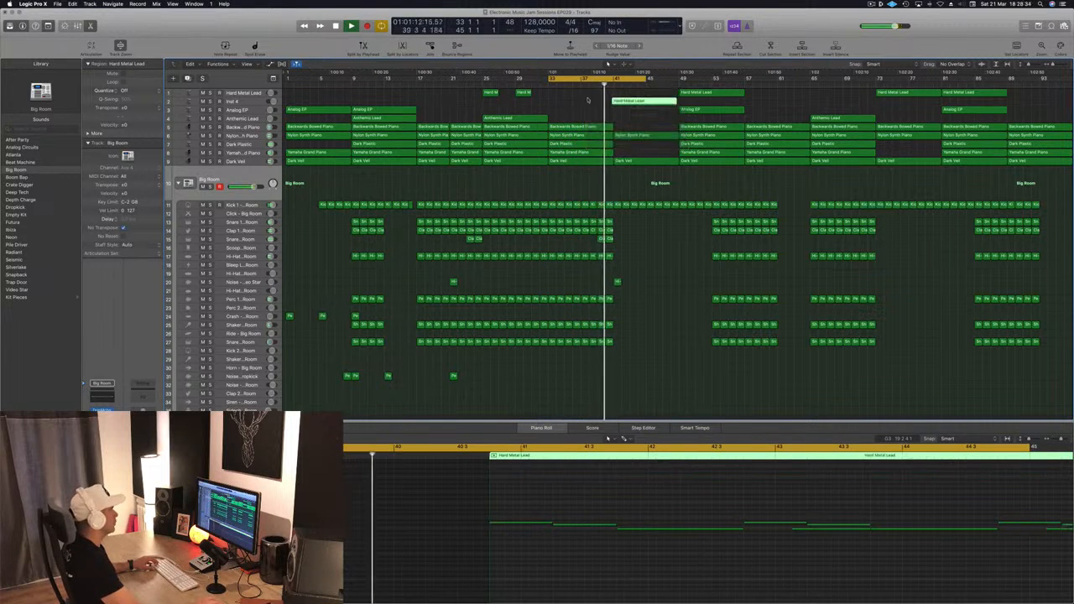
left_click_drag(660, 96, 658, 102)
- Delete the Inst 4 track along with its region and resume playback
left_click(236, 100)
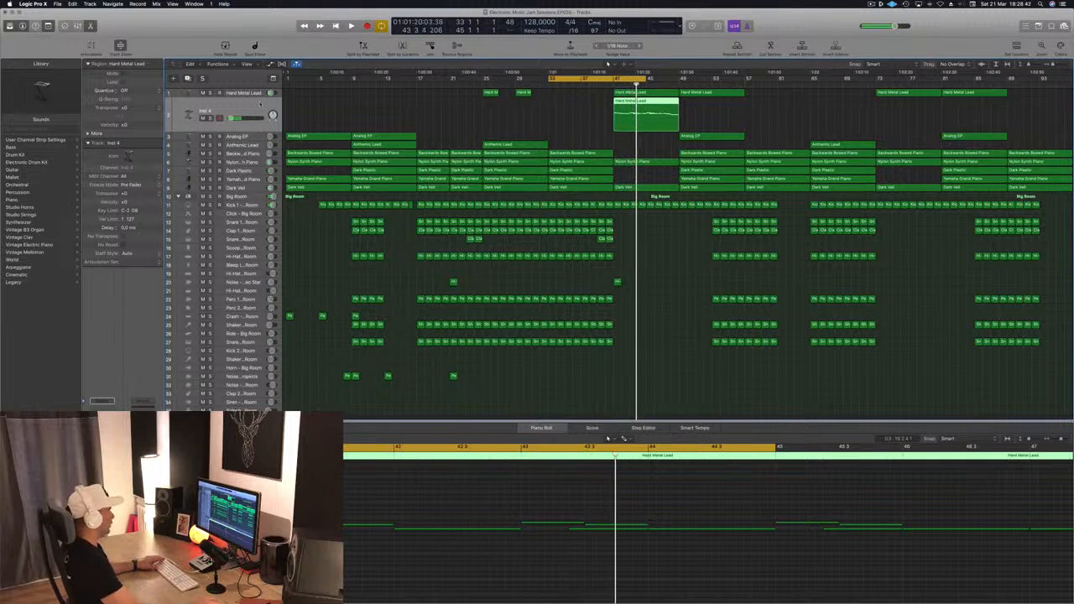
key("Down")
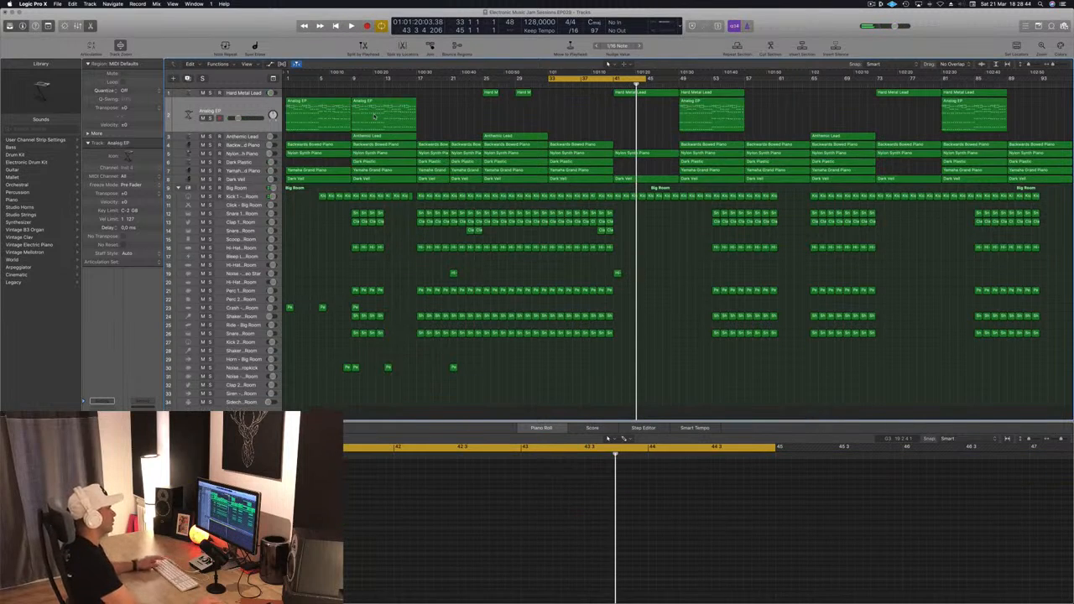
key("space")
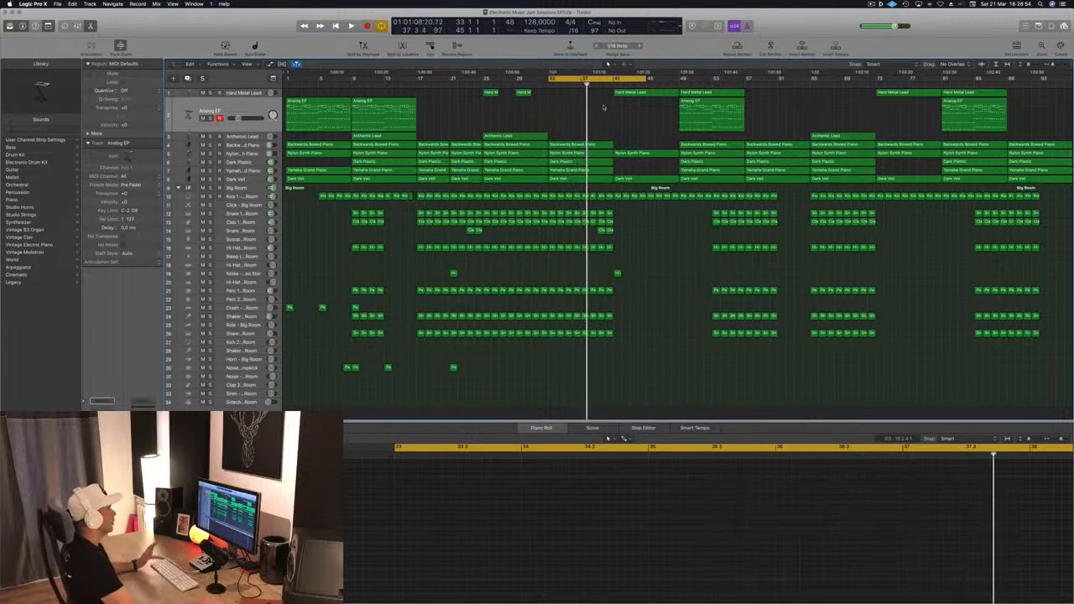
- Set the cycle range to bars 25 through 33 and solo the Kick 1 track
left_click_drag(617, 82, 615, 84)
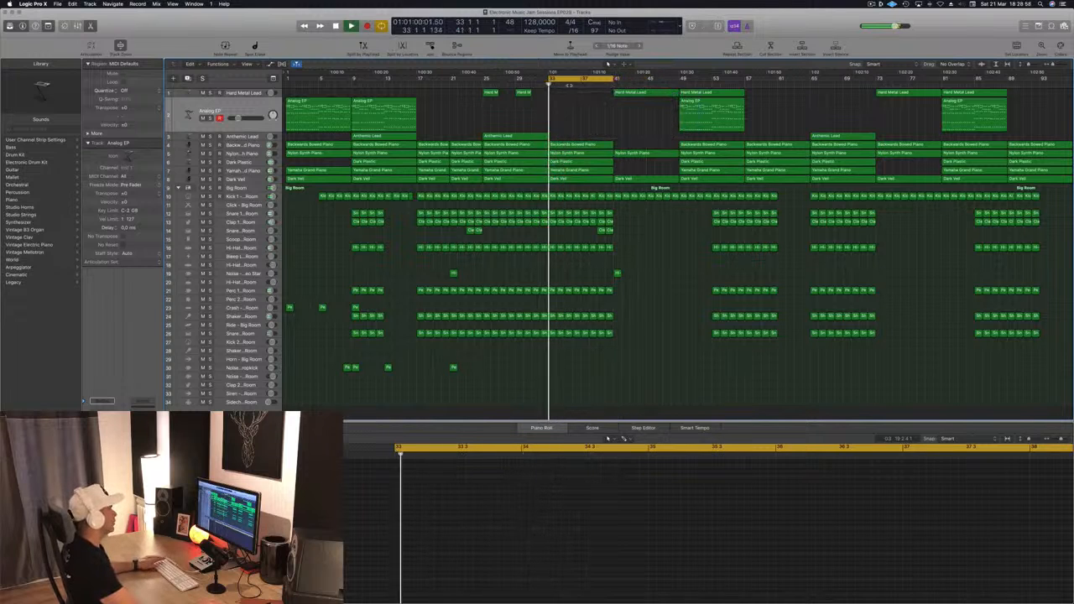
left_click_drag(551, 81, 485, 88)
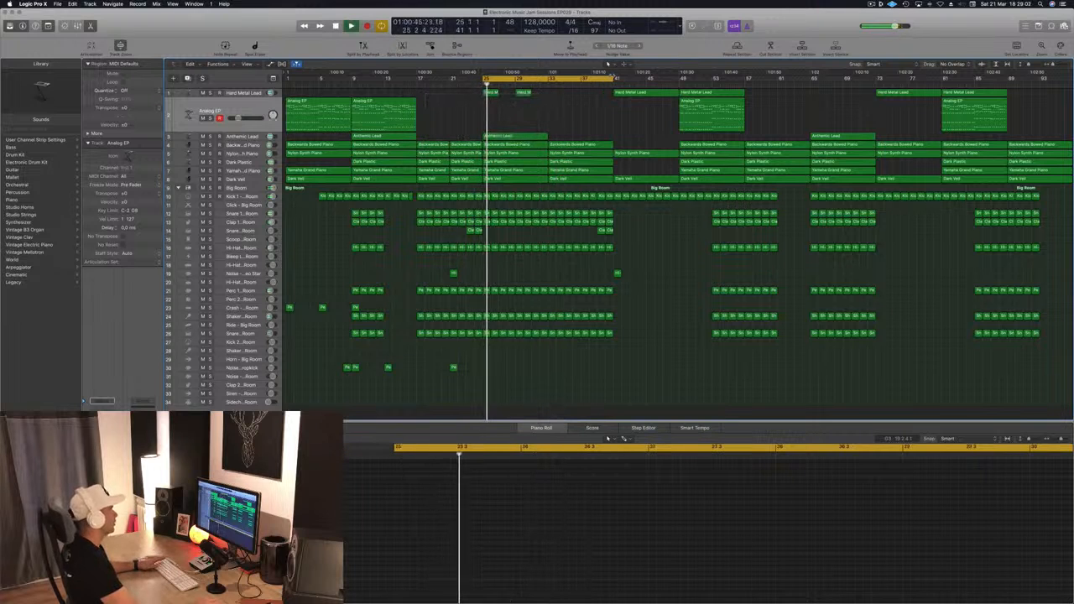
left_click_drag(616, 82, 547, 85)
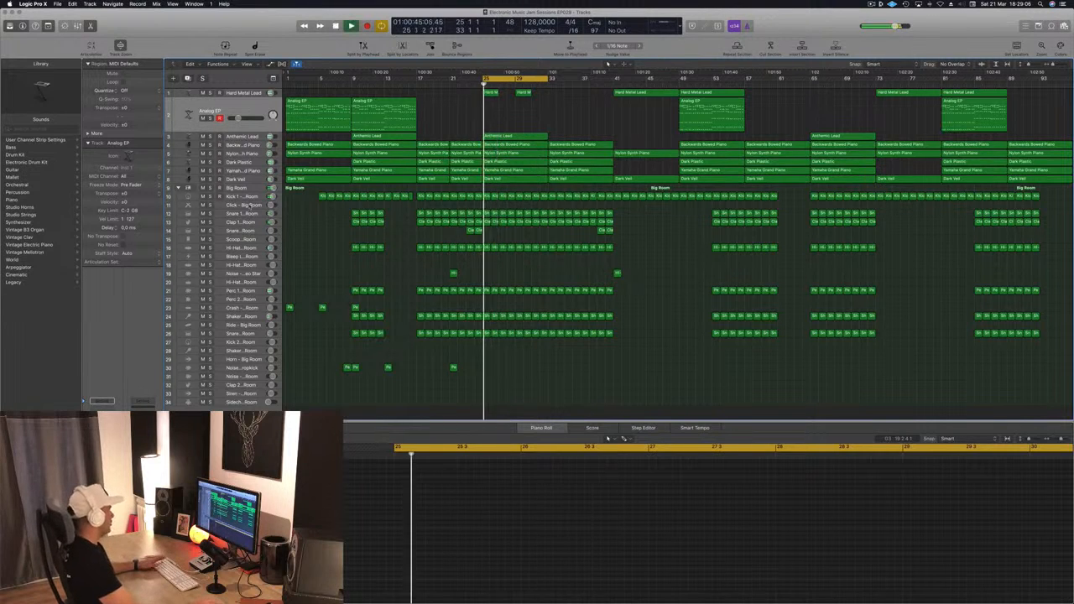
left_click(211, 196)
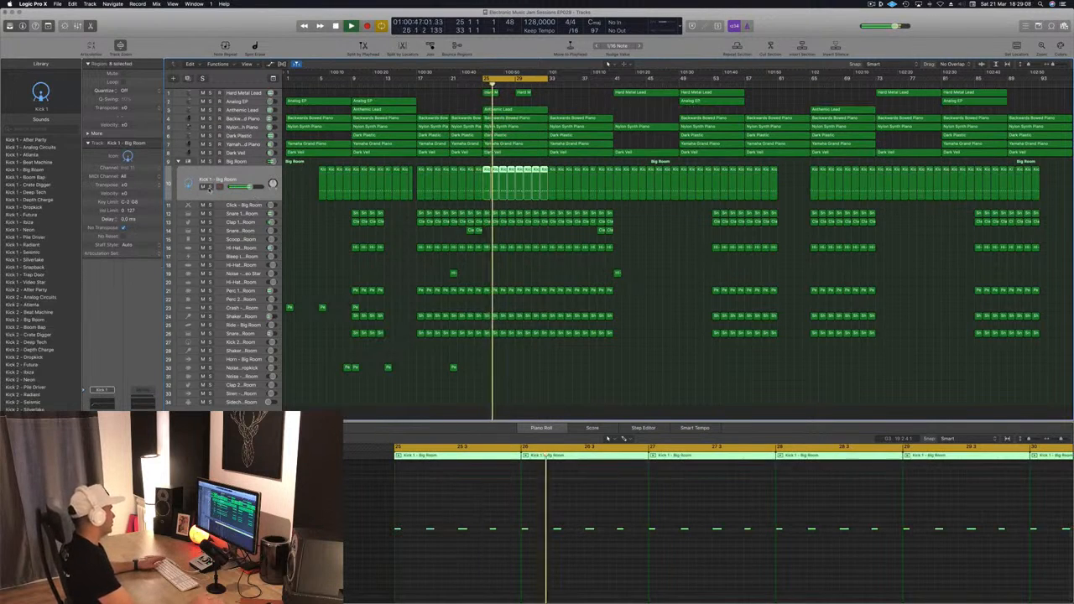
- Solo the Kick 1 track and open the Multipressor on the Big Room track for inspection
left_click(210, 186)
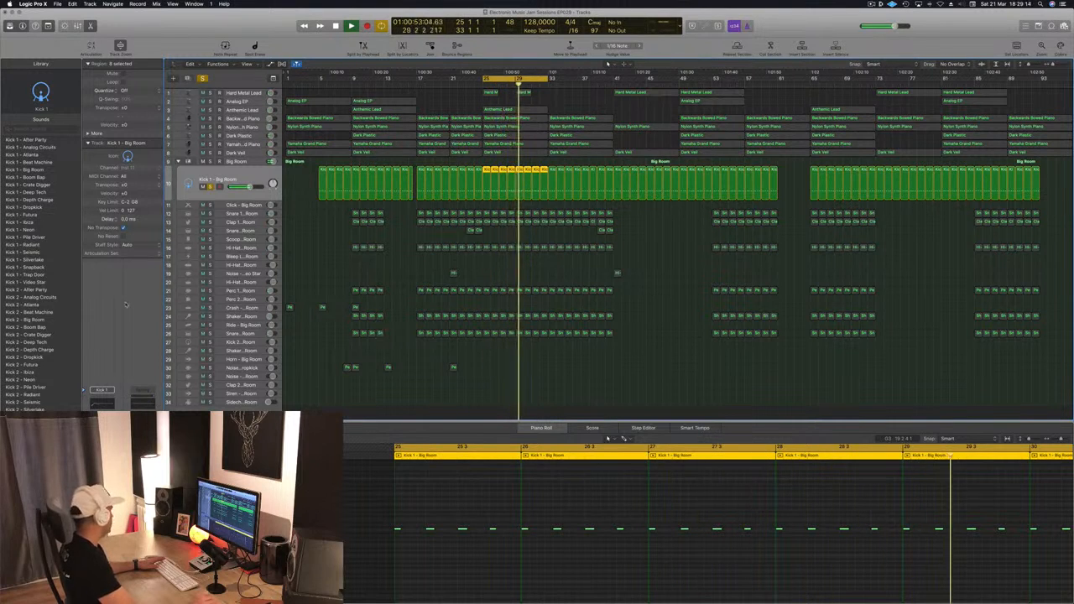
left_click(239, 160)
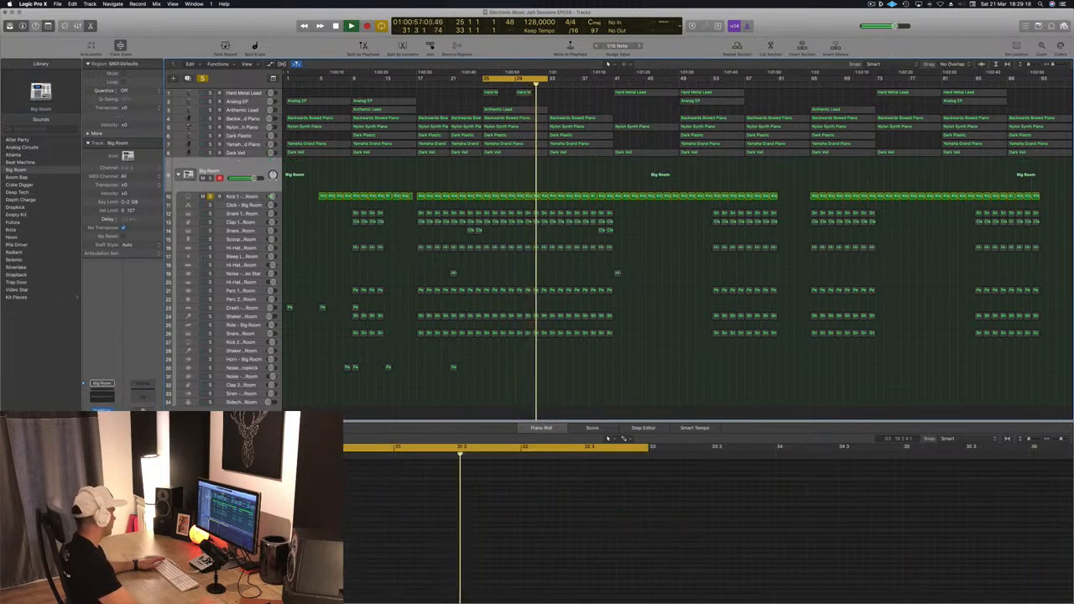
left_click(102, 429)
left_click_drag(210, 19, 603, 225)
left_click_drag(455, 159, 823, 246)
left_click(608, 437)
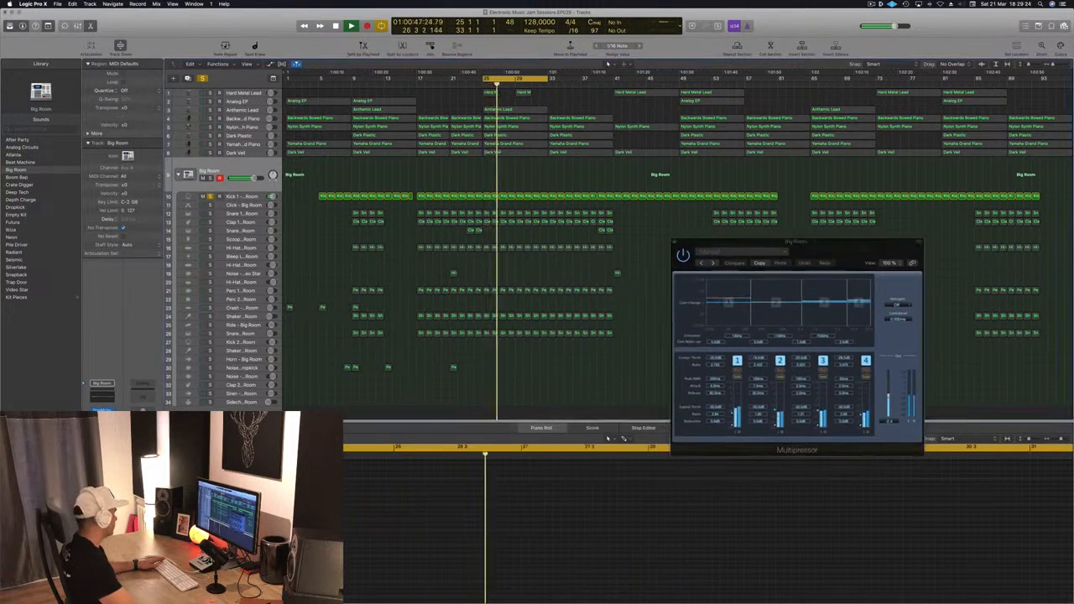
- Lower the threshold of the Big Room track's Compressor to -11.6 dB
left_click(102, 429)
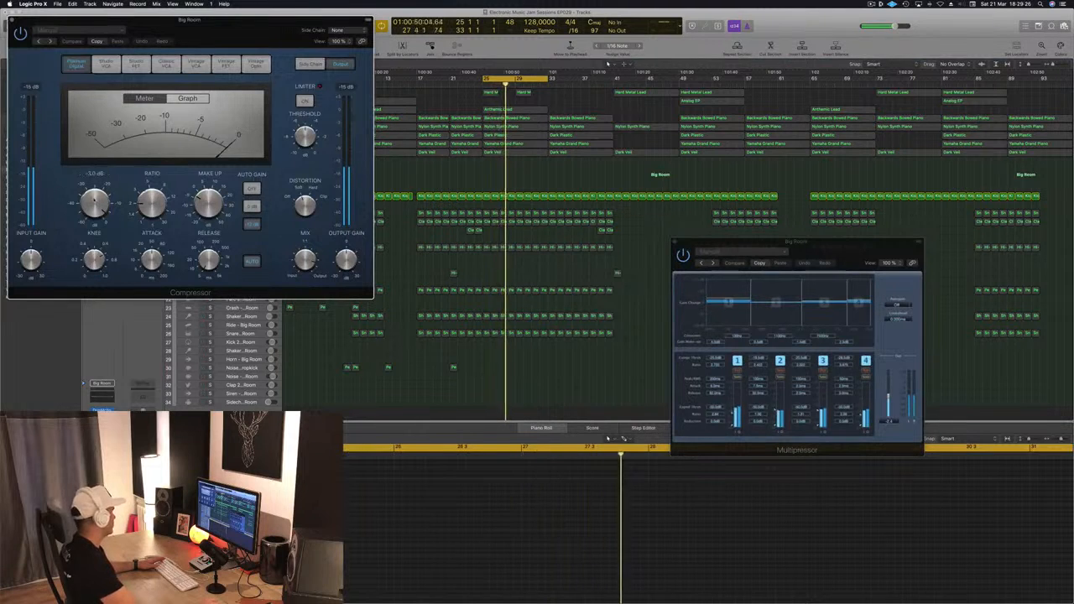
left_click_drag(94, 200, 97, 223)
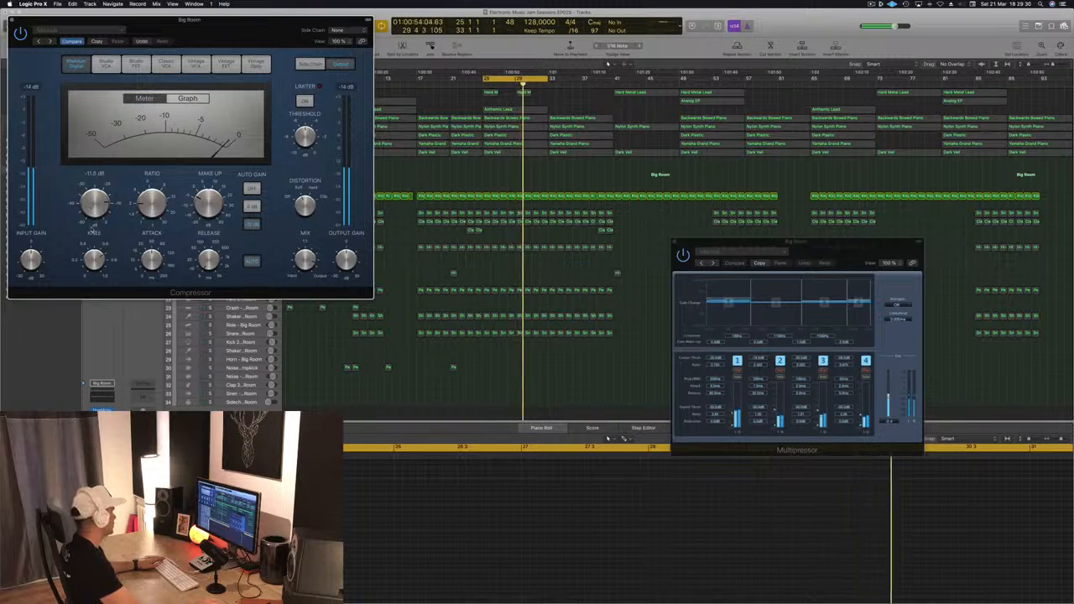
left_click_drag(168, 18, 789, 136)
- Switch the solo from Kick 1 to the whole Big Room track and close its Compressor window
left_click(210, 197)
left_click(209, 178)
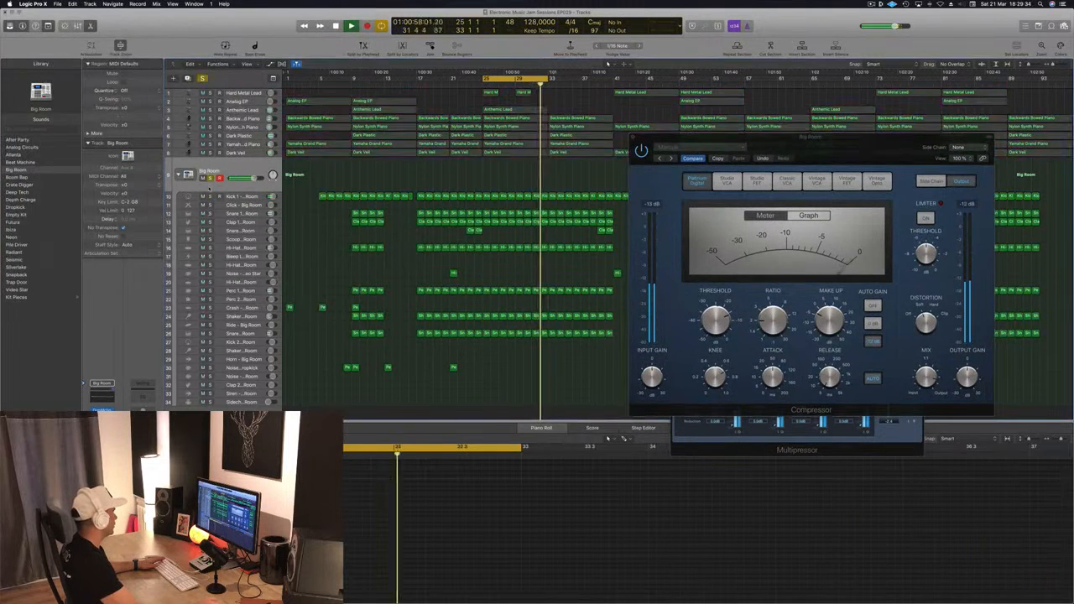
left_click_drag(718, 148, 587, 160)
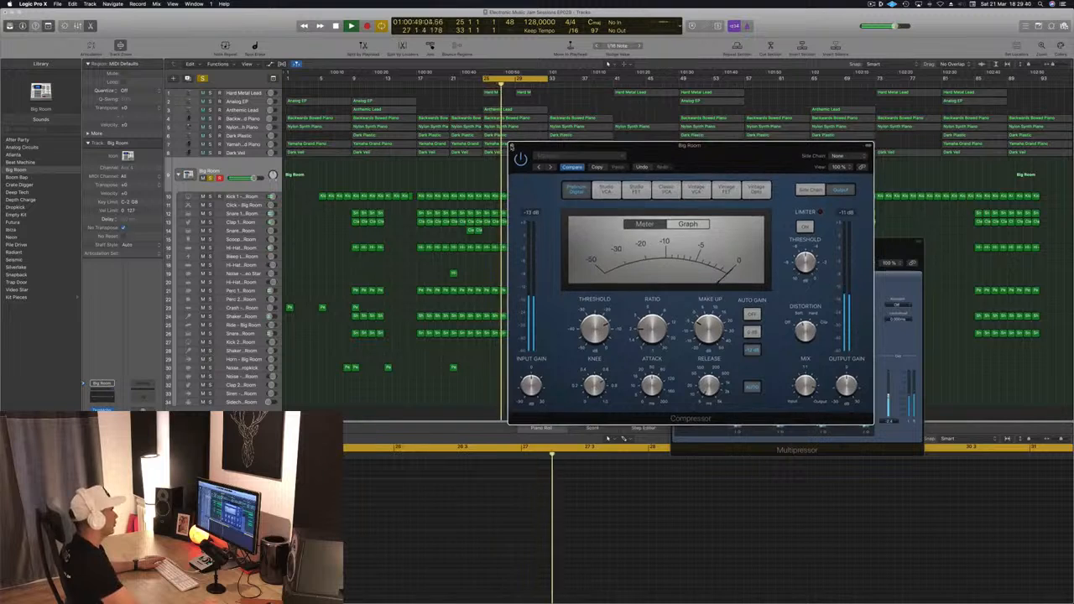
left_click(511, 147)
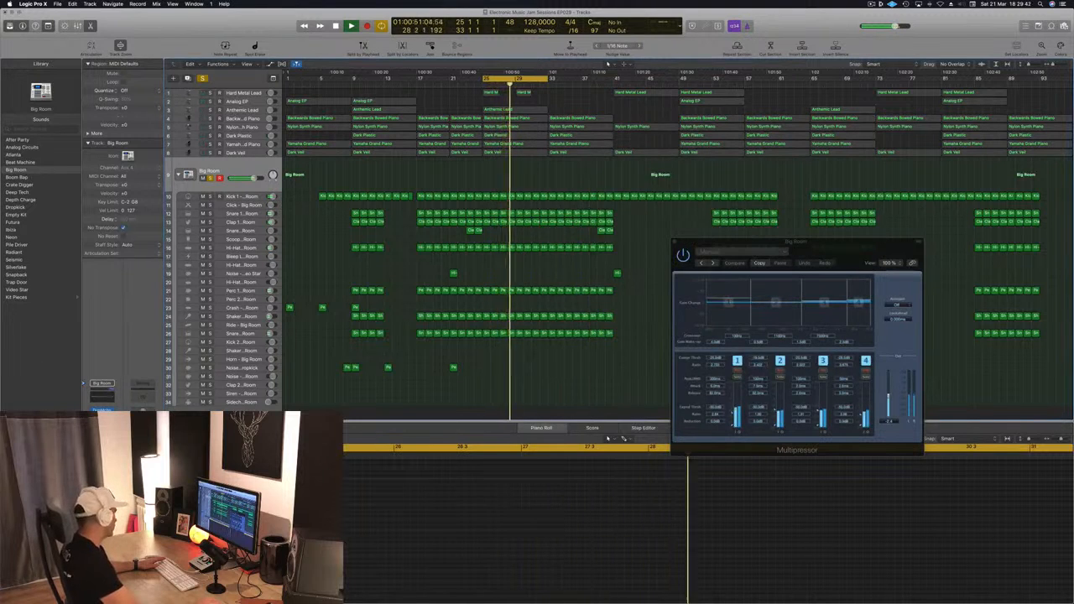
- Inspect the AutoFilter settings on the Big Room track and close the plug-in window
left_click(101, 436)
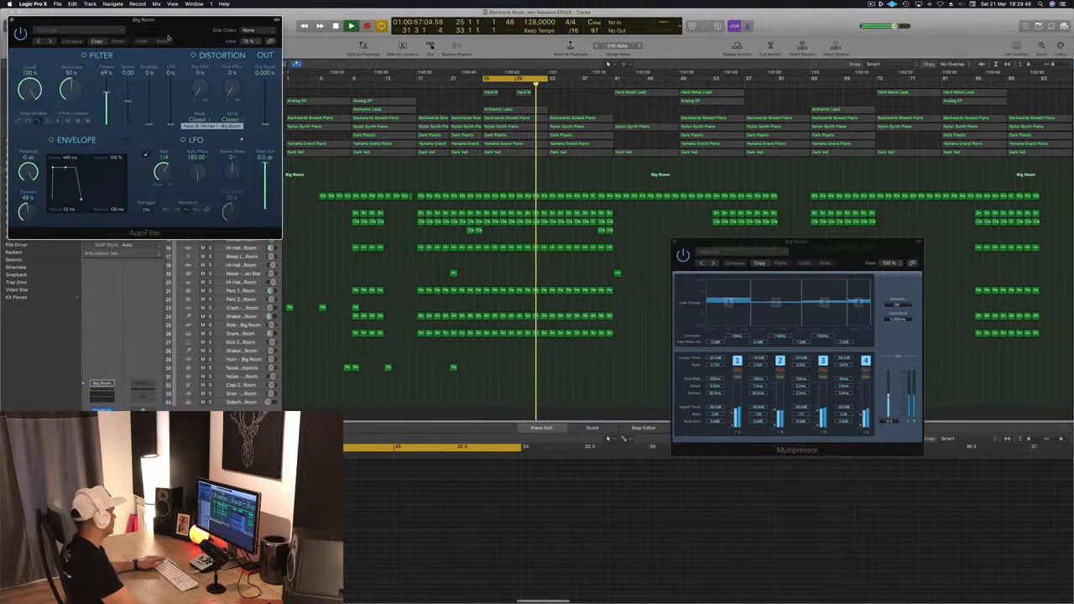
left_click_drag(149, 30, 509, 255)
left_click(336, 250)
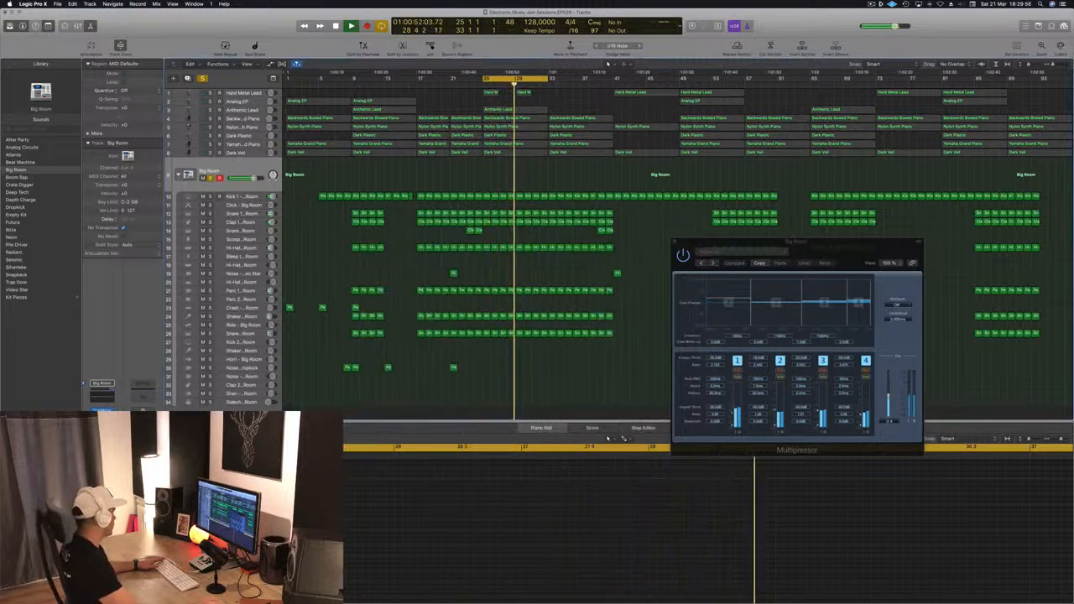
- Keep the left and right output mix of Big Room's Stereo Delay at 0% and close the plug-in
left_click(102, 436)
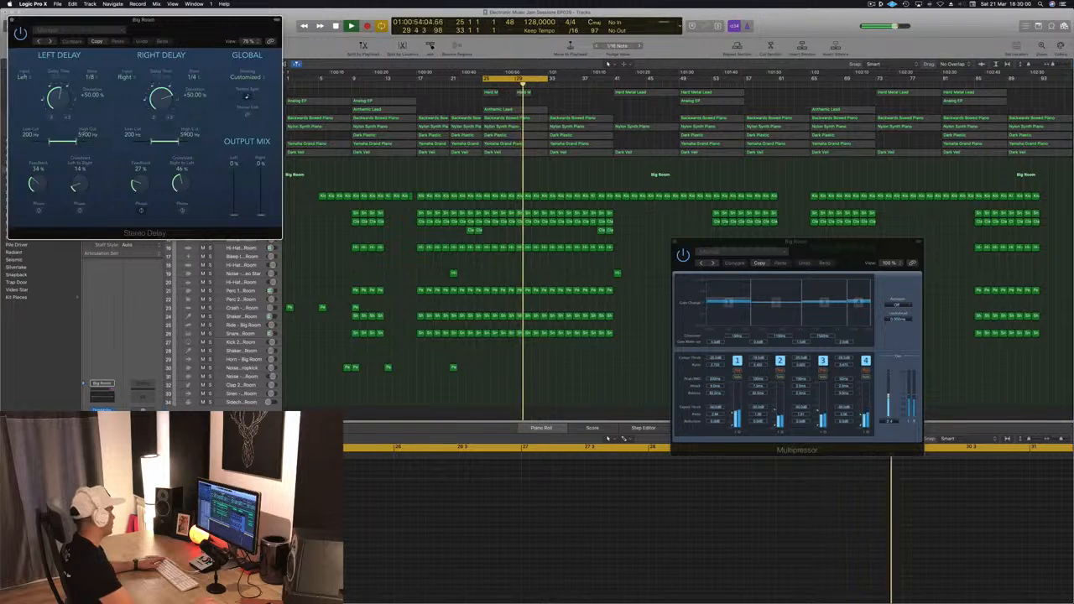
mouse_move(238, 212)
left_mouse_down()
mouse_move(237, 163)
mouse_move(238, 214)
left_mouse_up()
left_click_drag(20, 22, 65, 27)
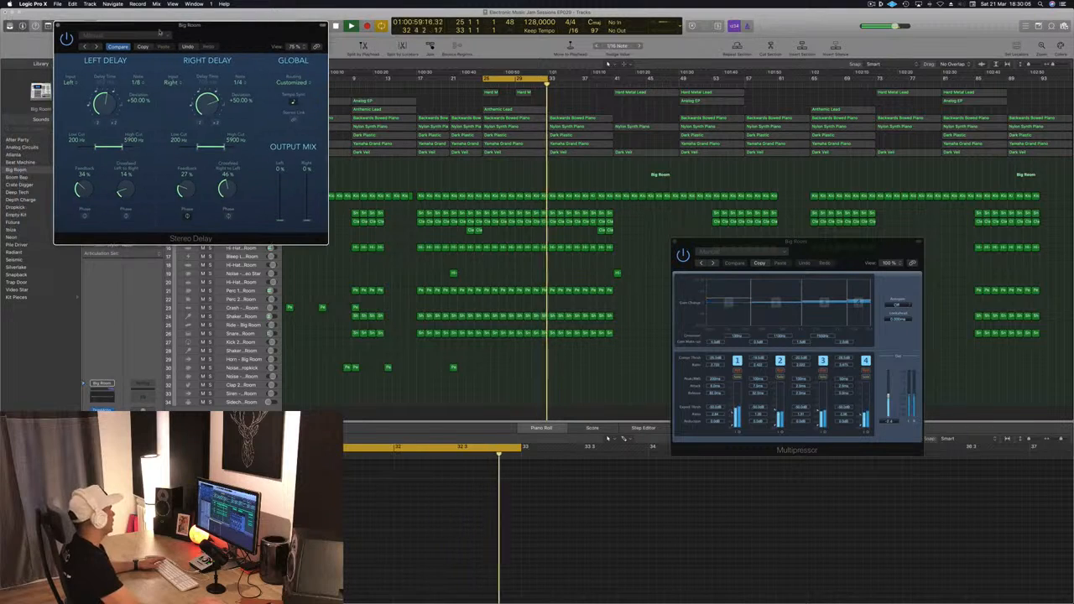
left_click(58, 26)
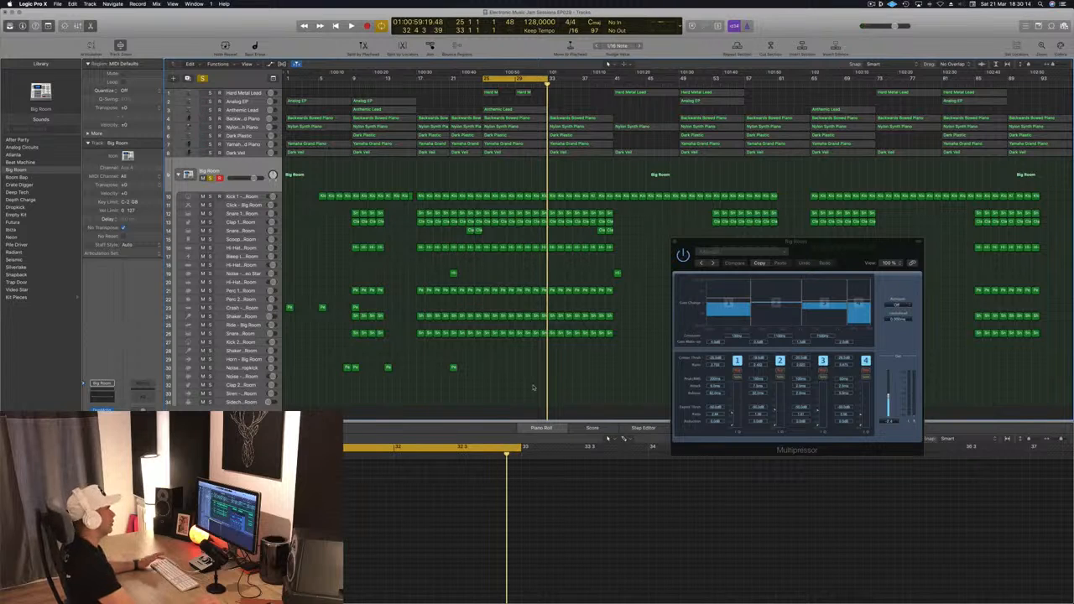
- Restart playback from bar 25 and solo the Dark Plastic track alongside Big Room
key("space")
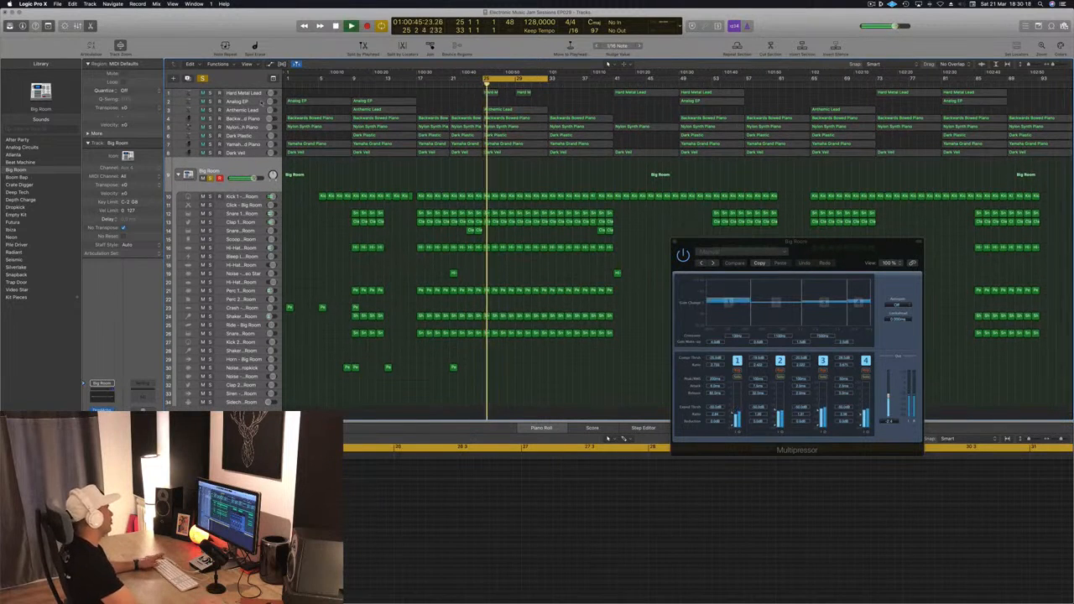
key("space")
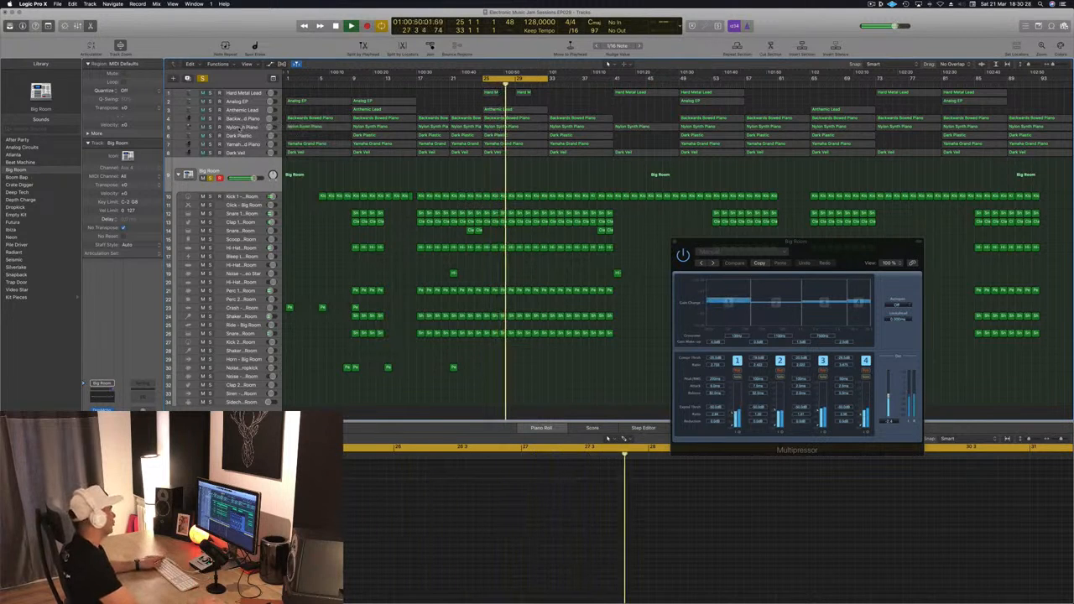
left_click(250, 127)
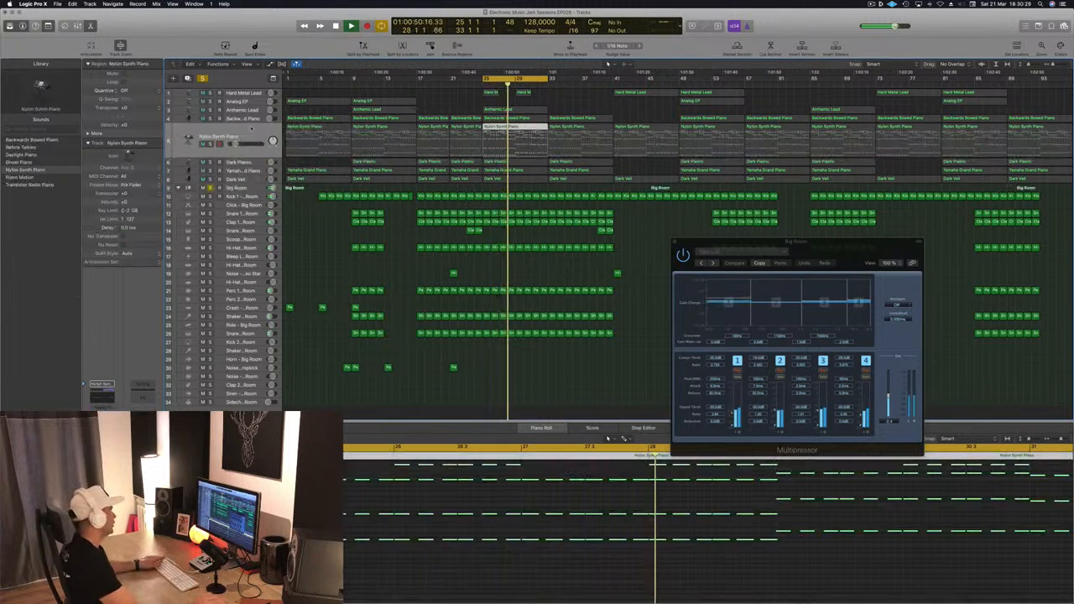
left_click(250, 162)
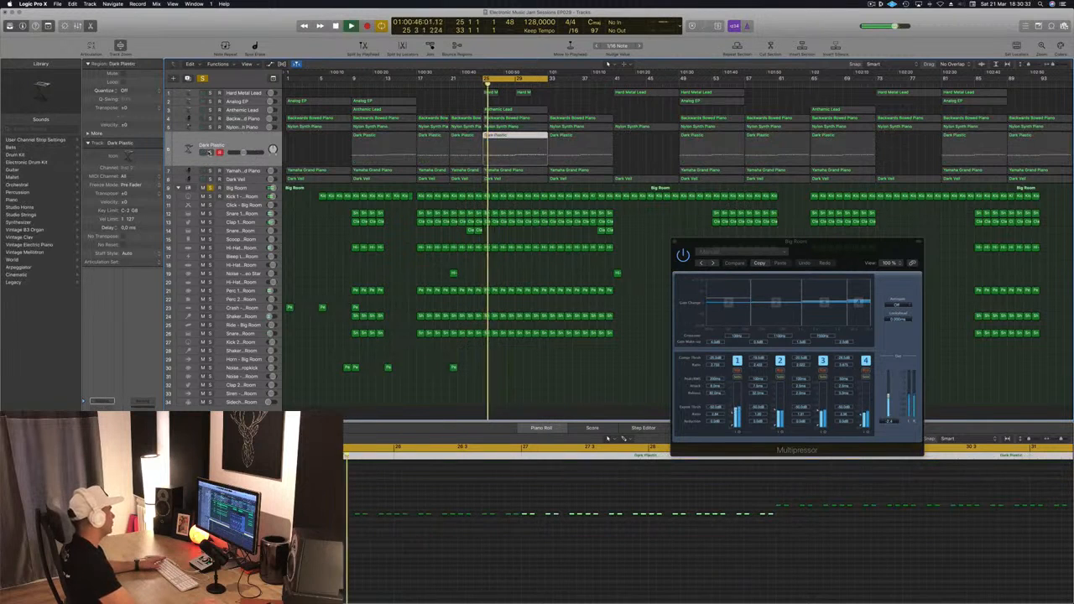
left_click(209, 153)
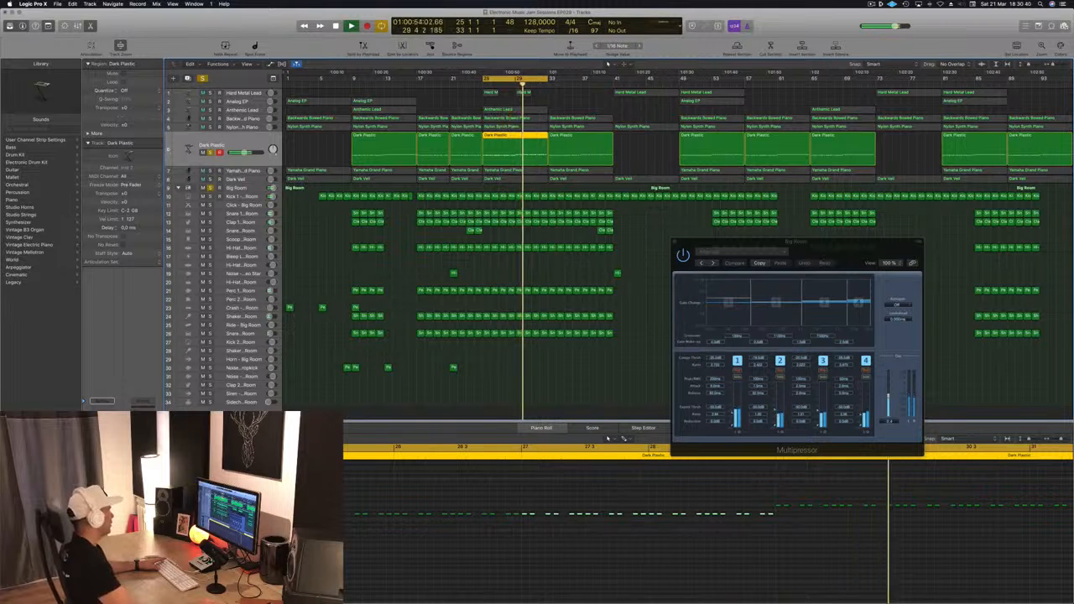
- Switch the Dark Plastic track's Compressor to the Vintage Opto model and close its window
left_click(101, 457)
left_click_drag(239, 44, 440, 112)
left_click(434, 132)
left_click(457, 135)
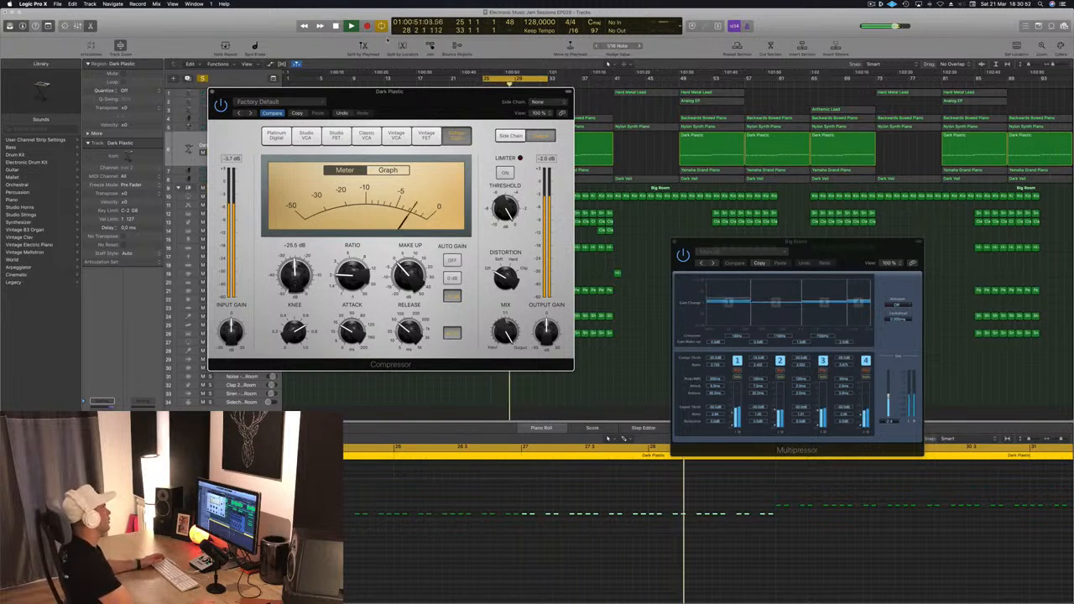
left_click_drag(243, 94, 258, 95)
left_click(227, 93)
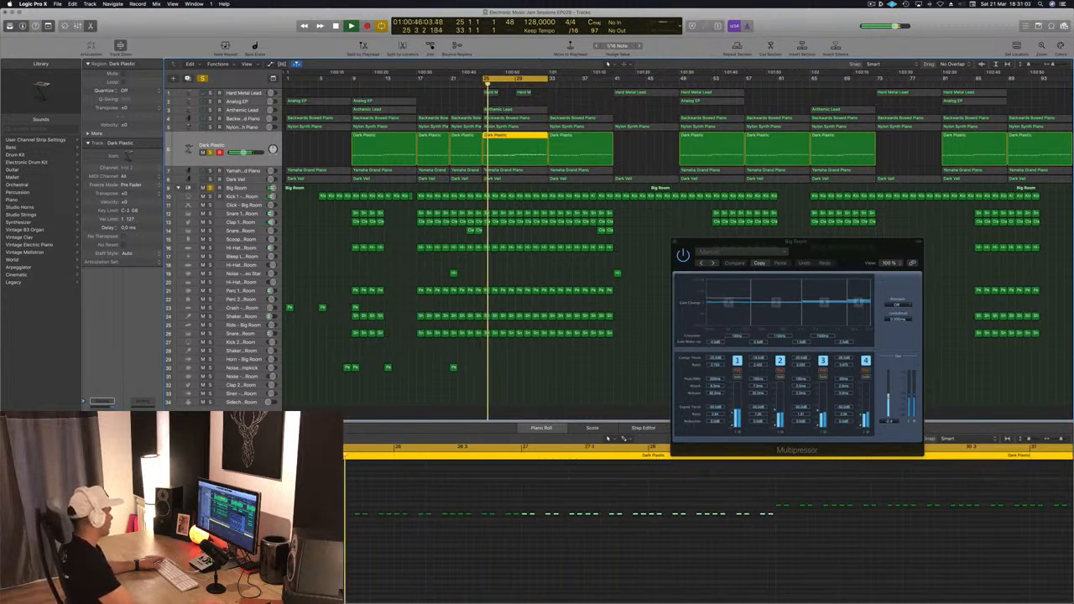
- Set the side chain of Dark Plastic's Platinum Digital Compressor to Bus 12, Sidechain Trigger, and lower its threshold
left_click(102, 460)
left_click_drag(229, 37, 750, 236)
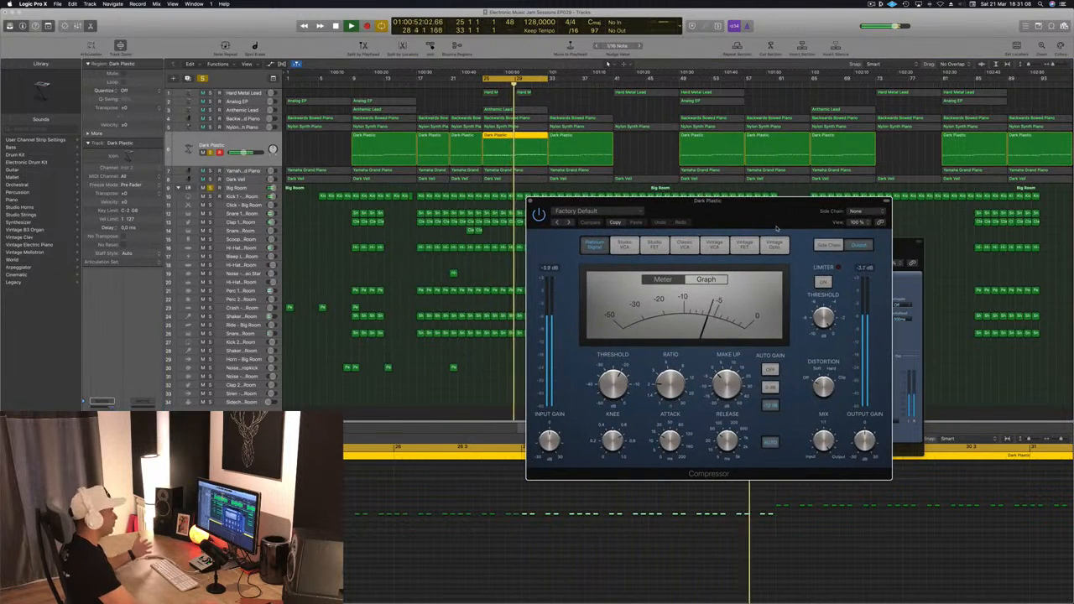
left_click_drag(804, 214, 770, 213)
left_click(828, 212)
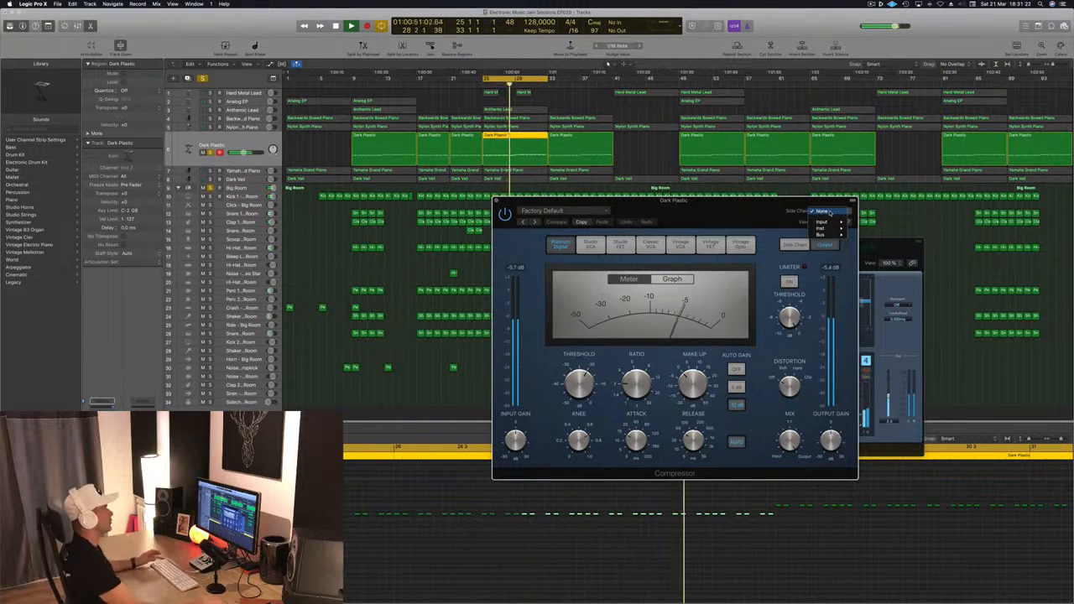
left_click(747, 214)
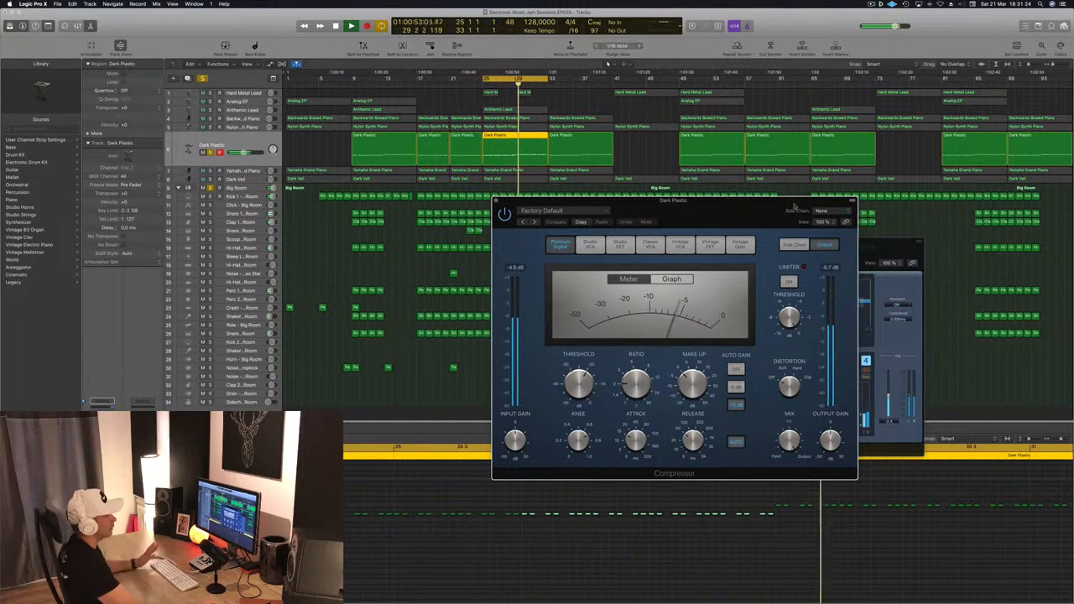
left_click(833, 214)
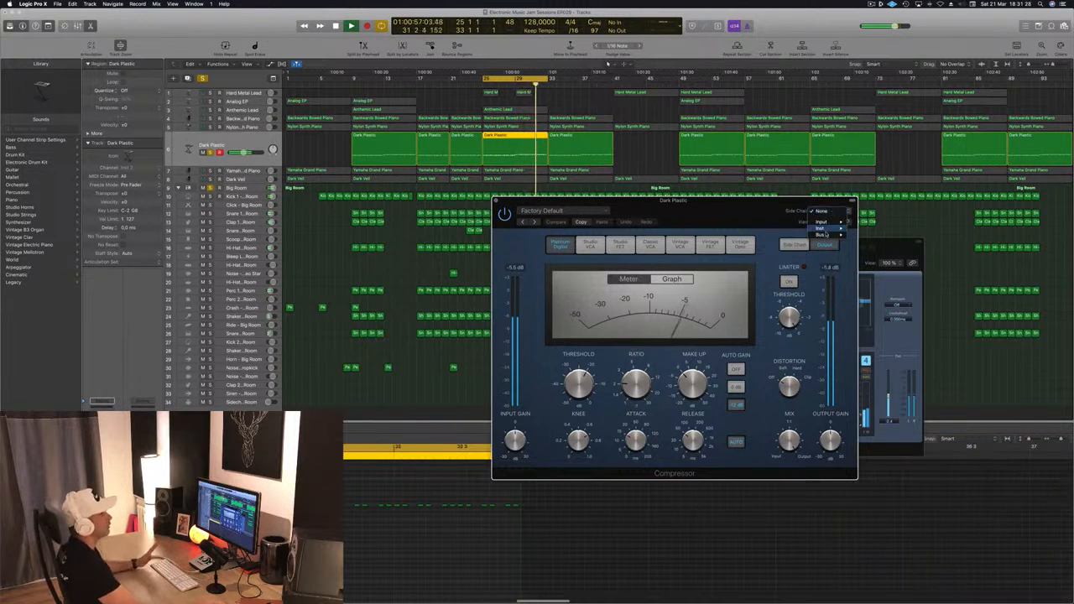
mouse_move(827, 236)
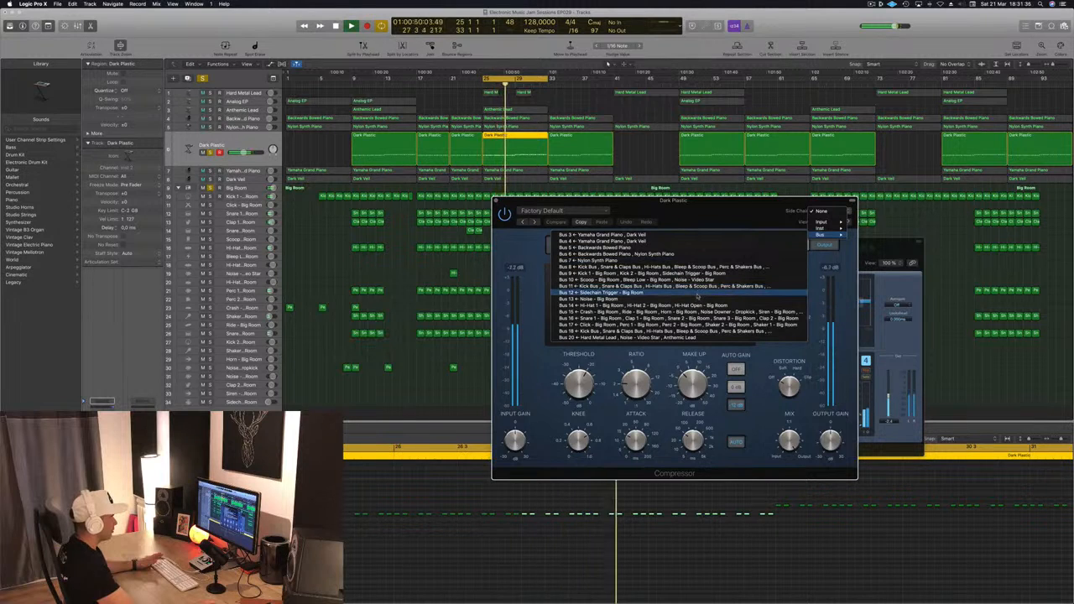
left_click(656, 294)
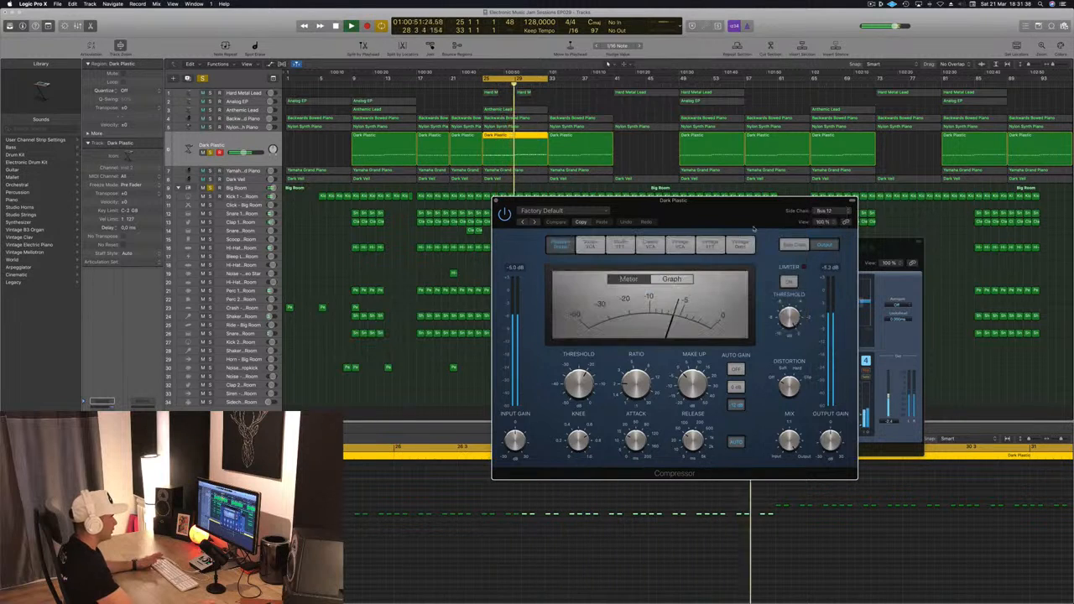
left_click_drag(584, 383, 586, 399)
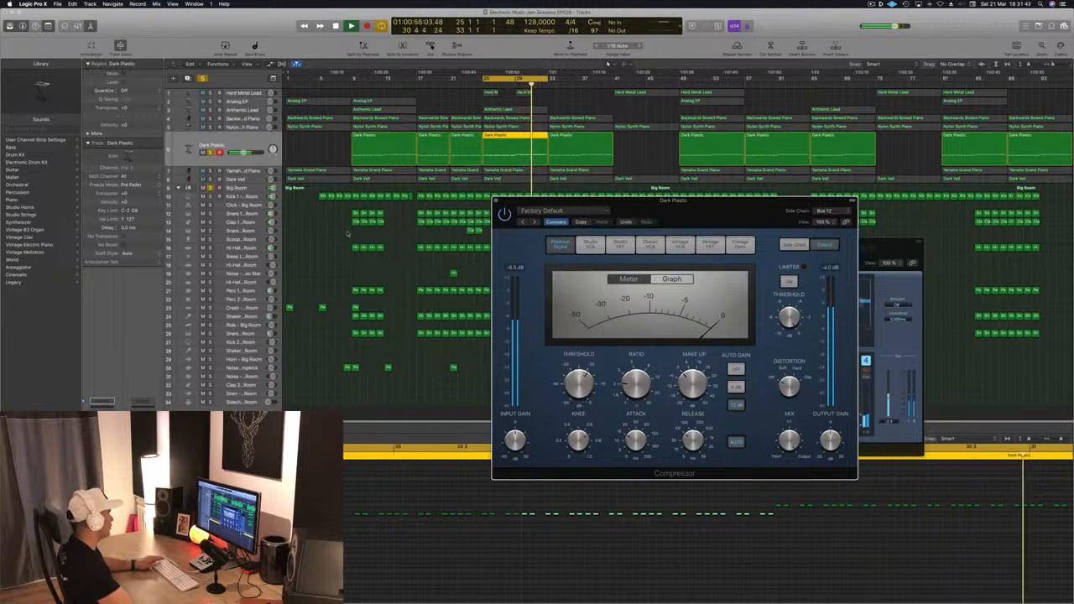
- Copy the Kick 1 regions onto the Sidechain Trigger track starting at bar 1 and repeat them along the arrangement
left_click_drag(313, 196, 390, 198)
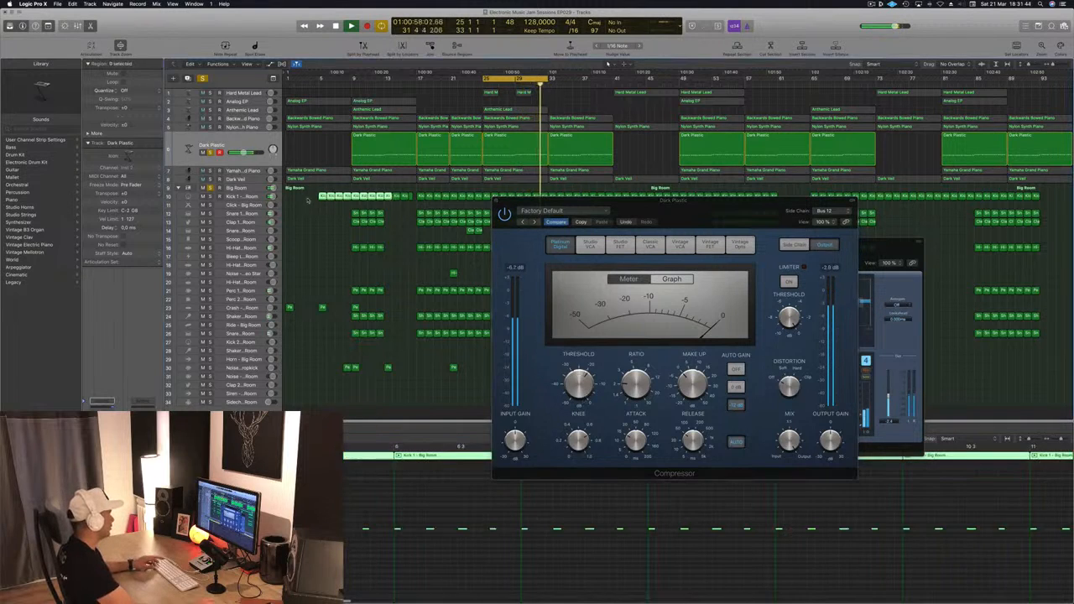
left_click_drag(323, 197, 291, 404)
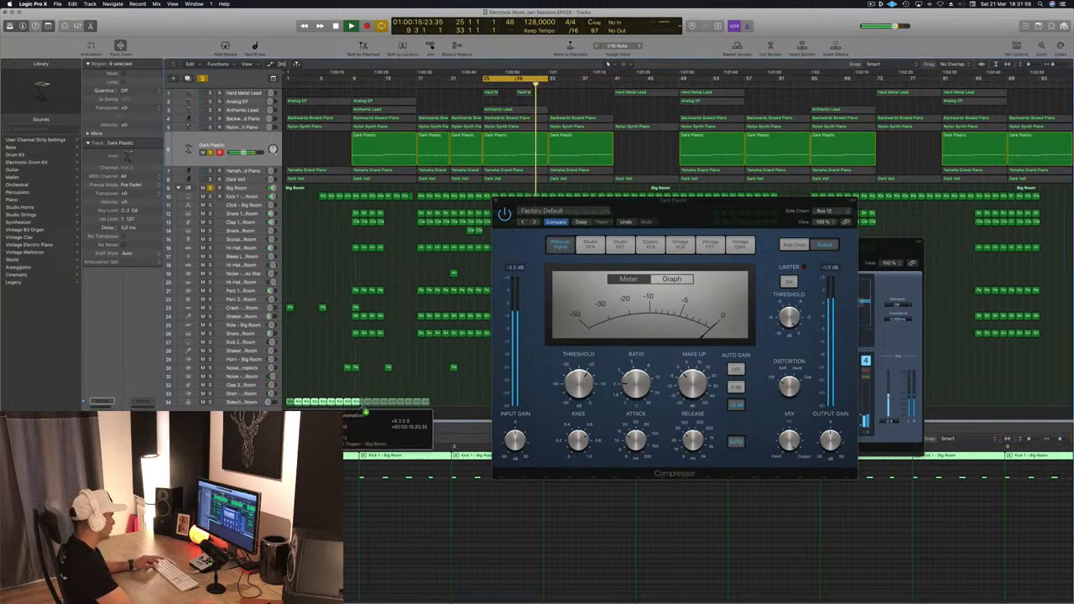
left_click_drag(707, 206, 959, 217)
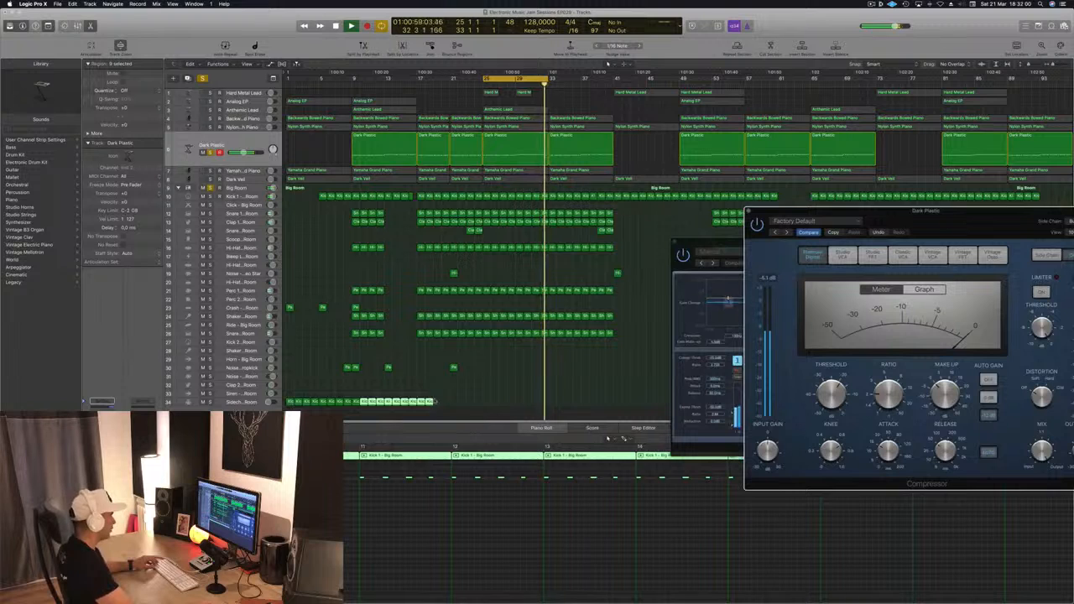
left_click_drag(289, 400, 437, 409)
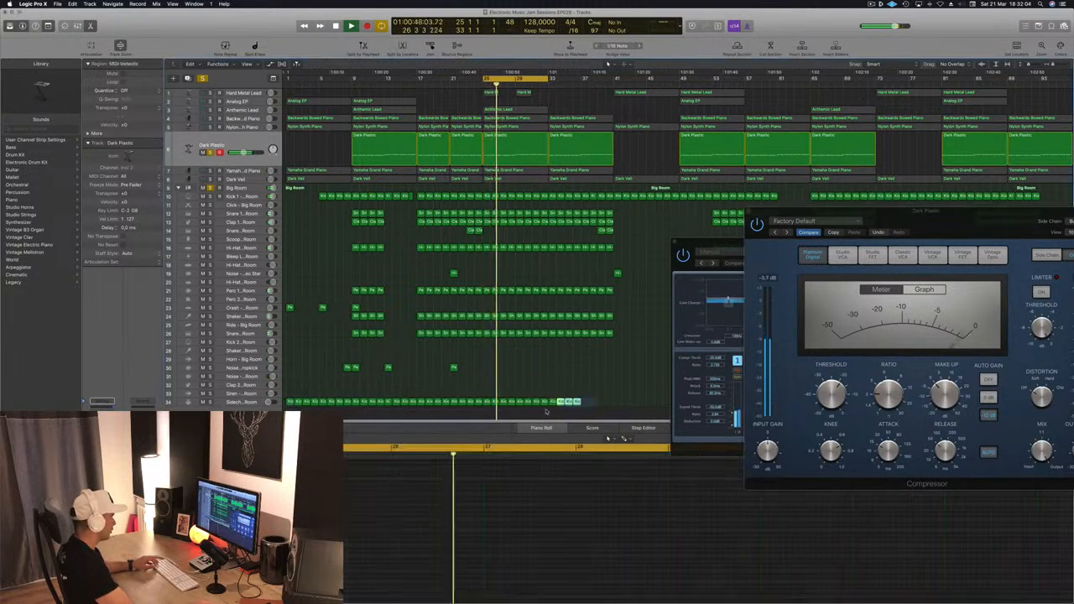
left_click_drag(291, 399, 588, 399)
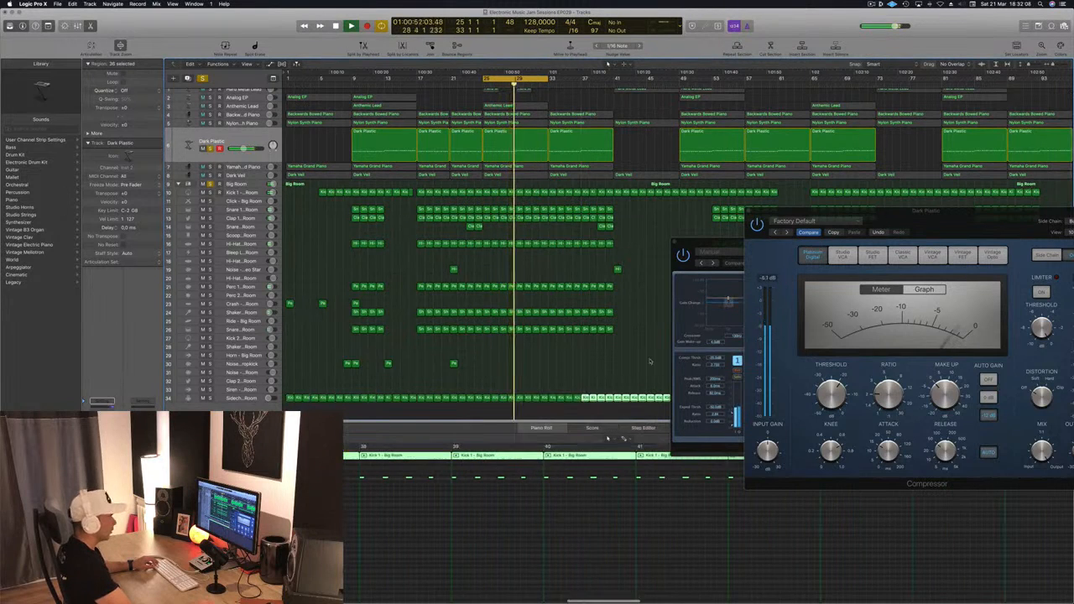
- Reselect Bus 12, Sidechain Trigger, as the Dark Plastic Compressor's side chain and adjust its timing, with the attack at 5.5 ms
left_click_drag(952, 227, 744, 257)
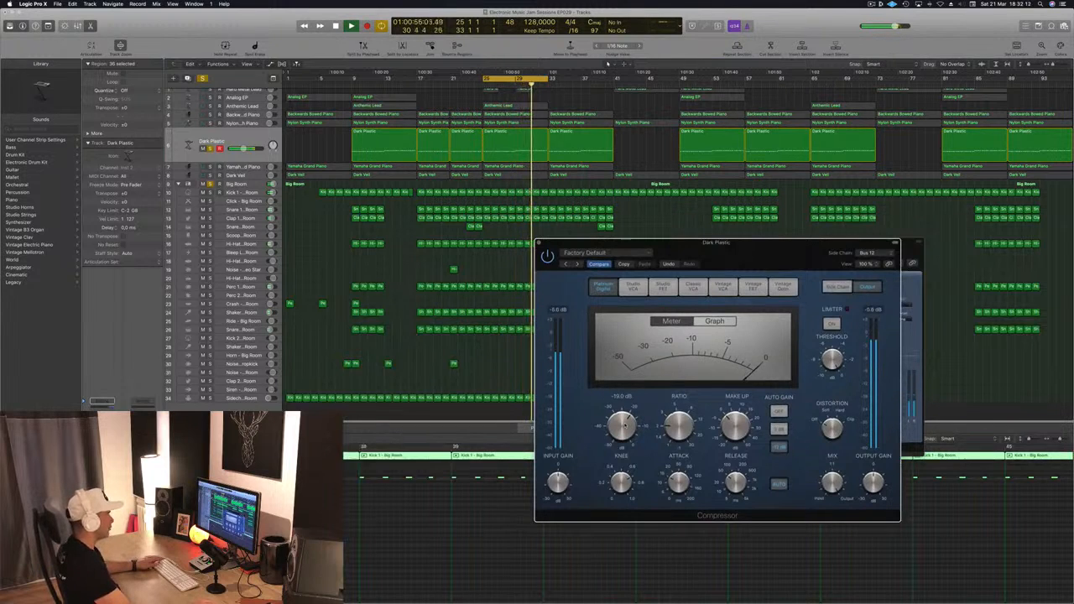
left_click(872, 252)
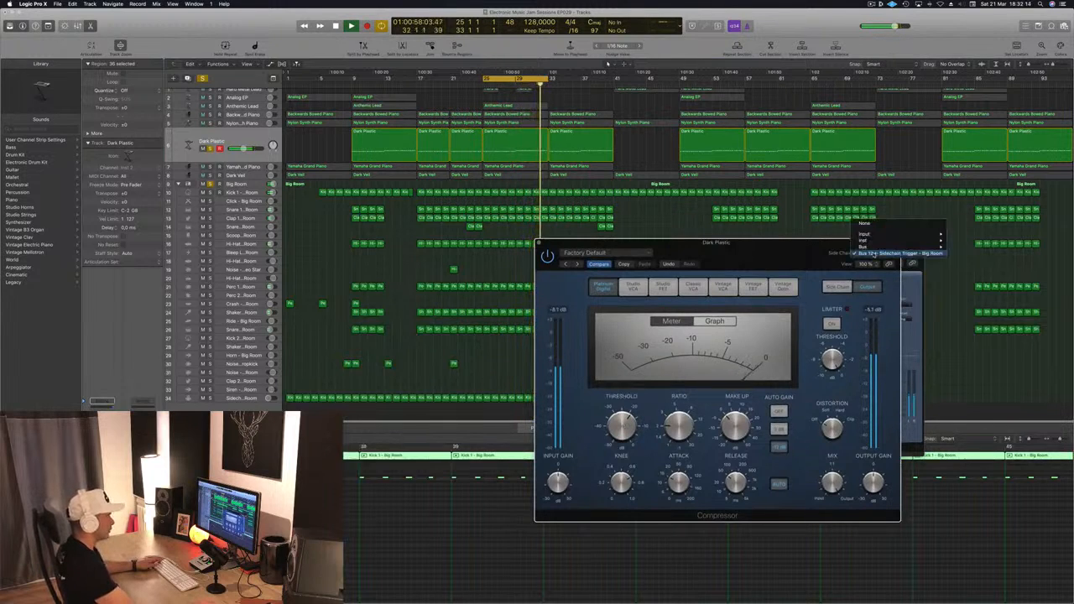
left_click(875, 253)
left_click_drag(745, 341, 712, 249)
left_click_drag(701, 394, 700, 410)
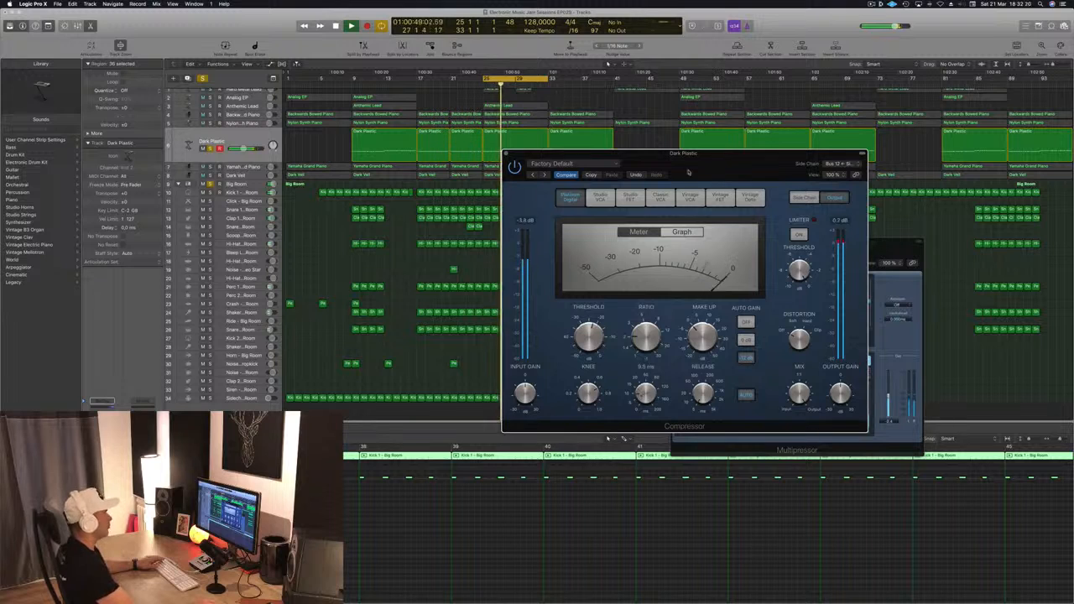
- Move the Dark Plastic Compressor window aside and close it
left_click_drag(719, 160, 635, 202)
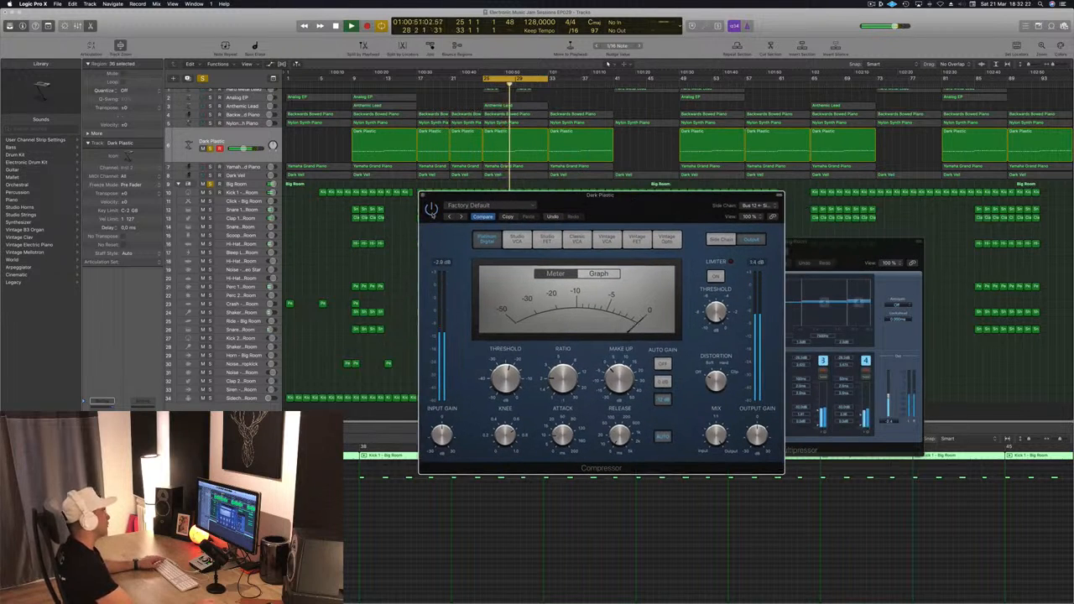
left_click_drag(614, 204, 654, 191)
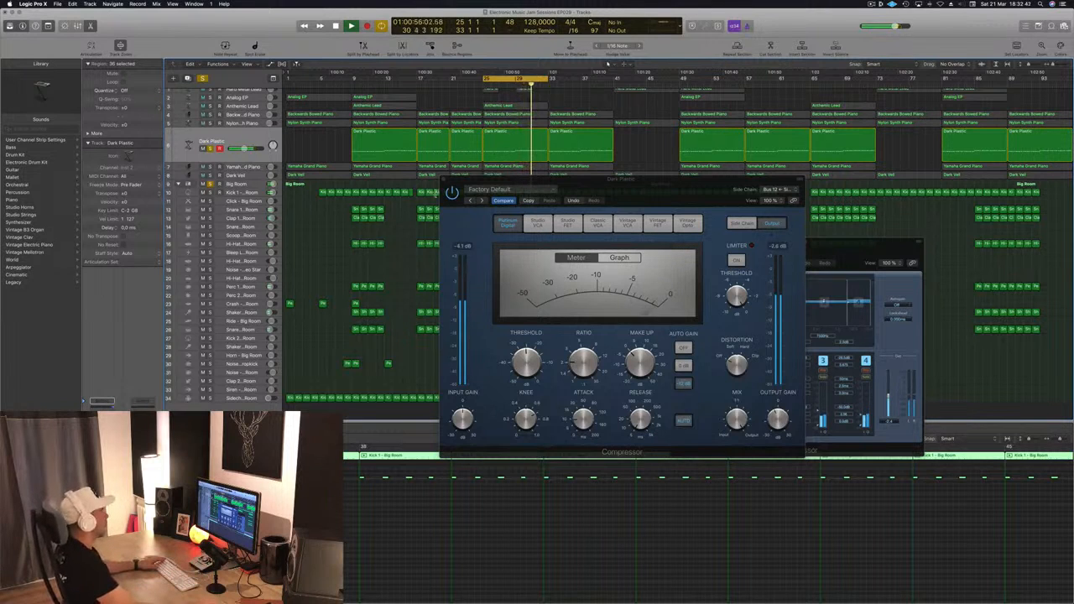
left_click(443, 181)
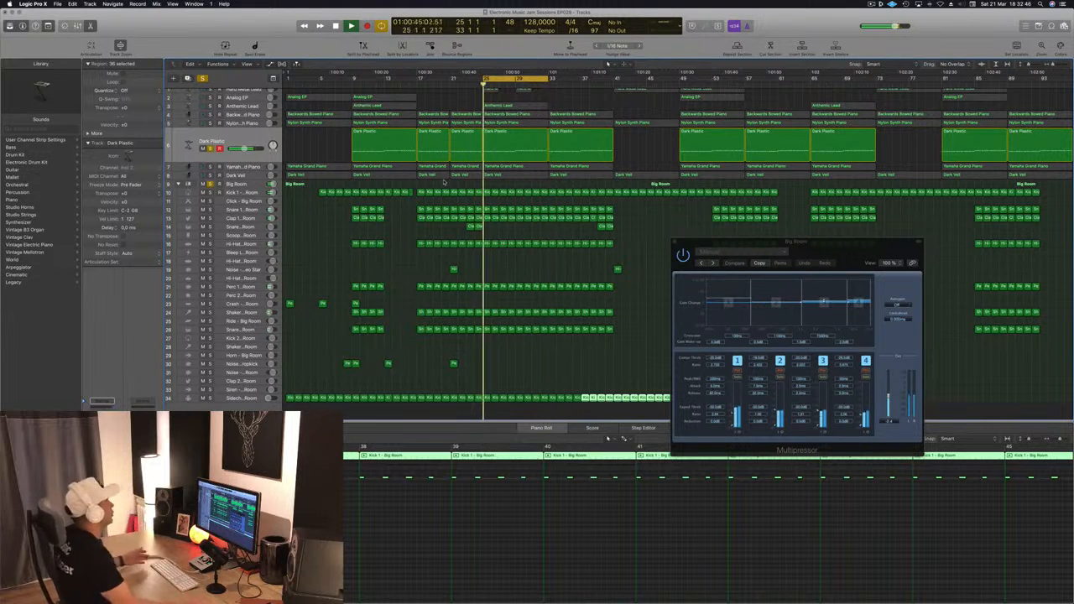
- Solo the Yamaha Grand Piano track and restart playback of the looped section
scroll(366, 130, "up", 1)
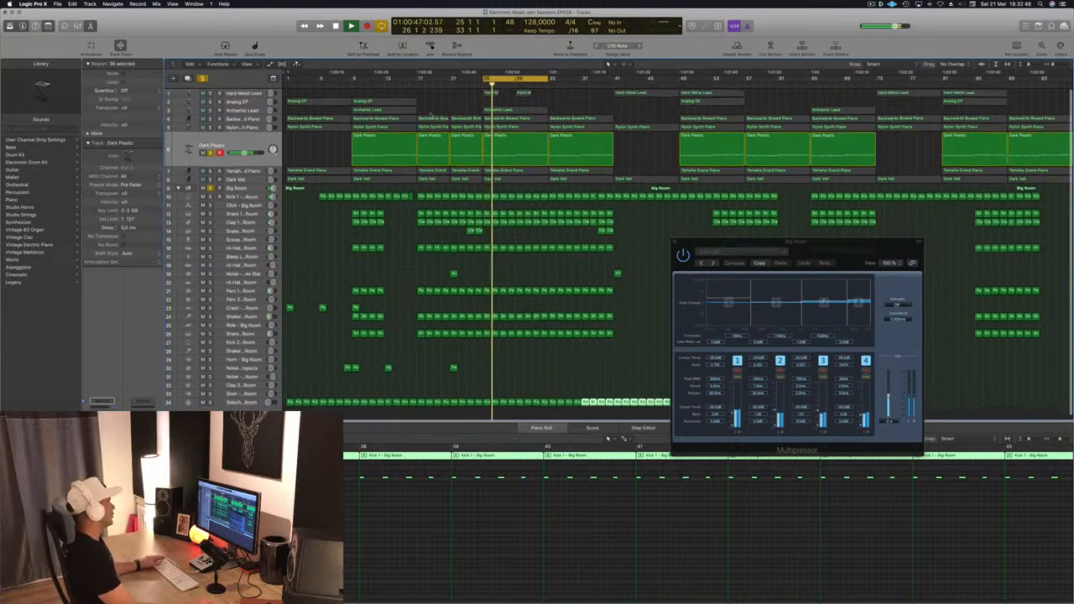
left_click(245, 170)
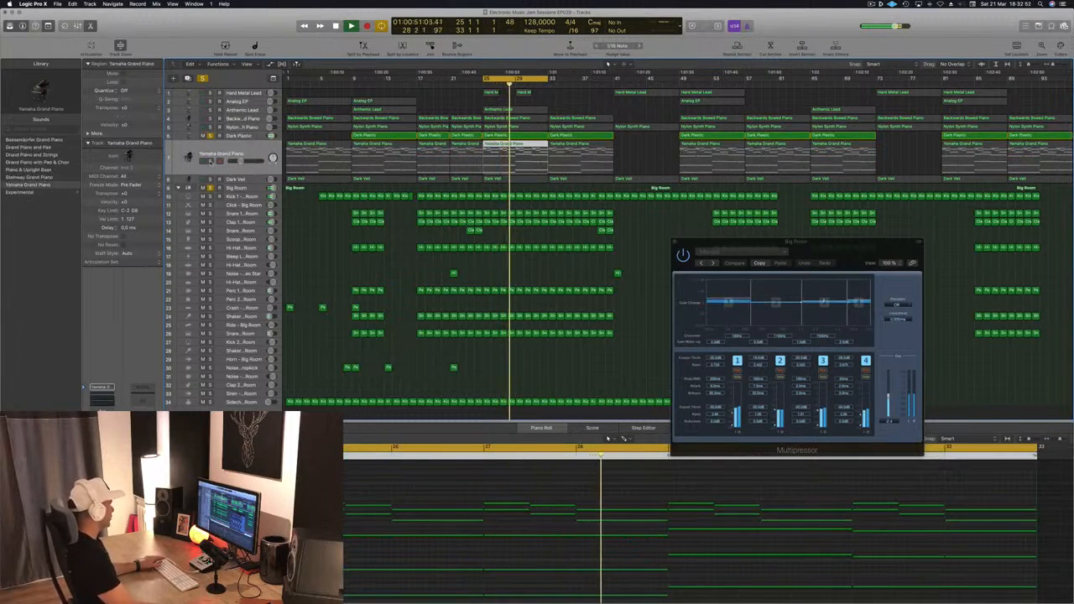
key("s")
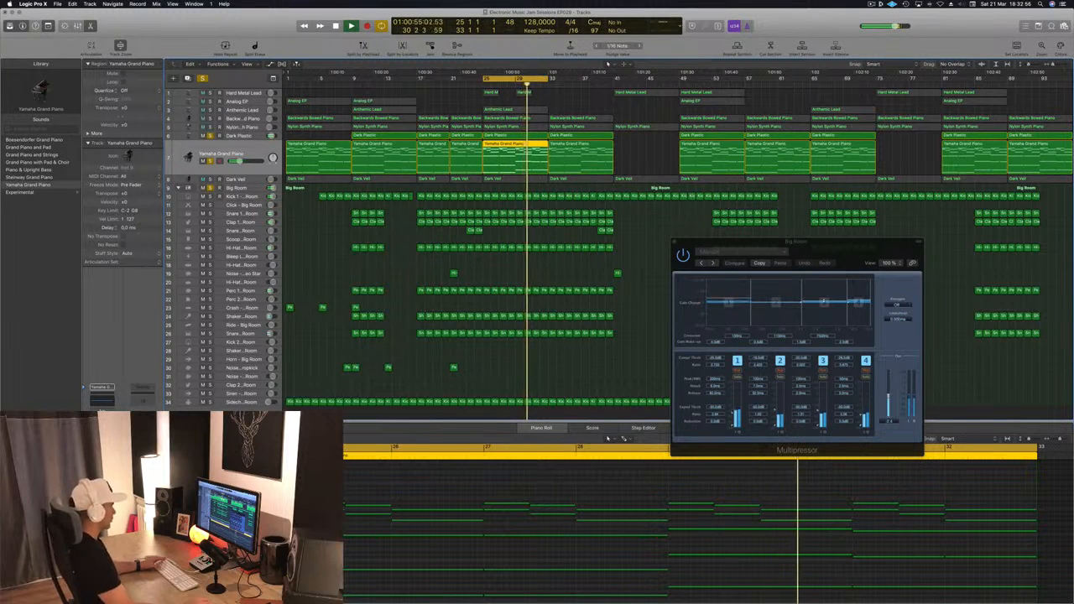
key("space")
key("space")
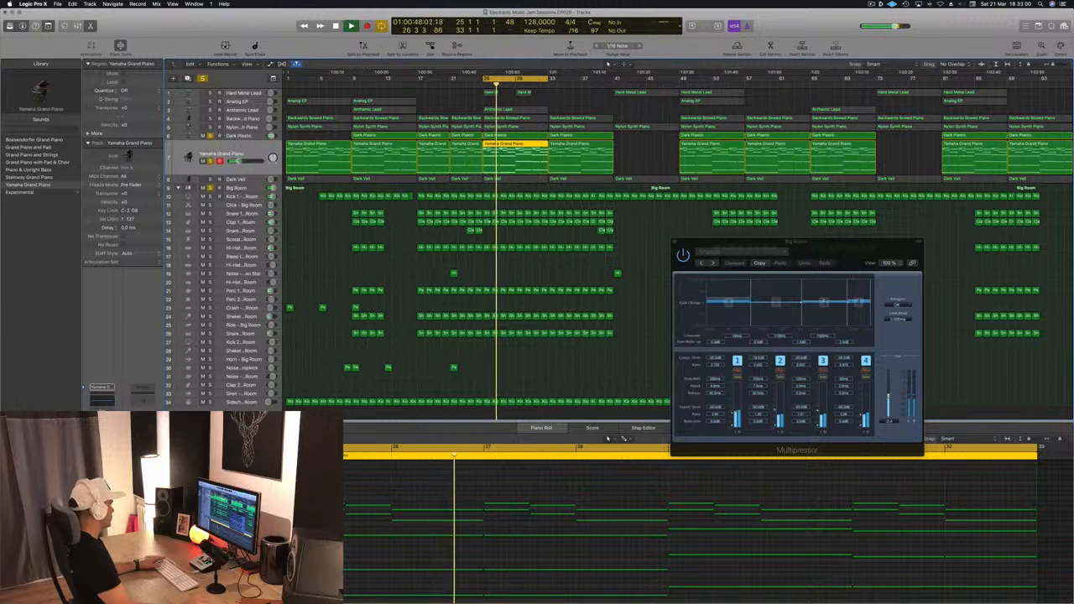
- Enable the low-cut band in Yamaha Grand Piano's Channel EQ, raise its cutoff to just above 100 Hz and close the window
left_click(101, 400)
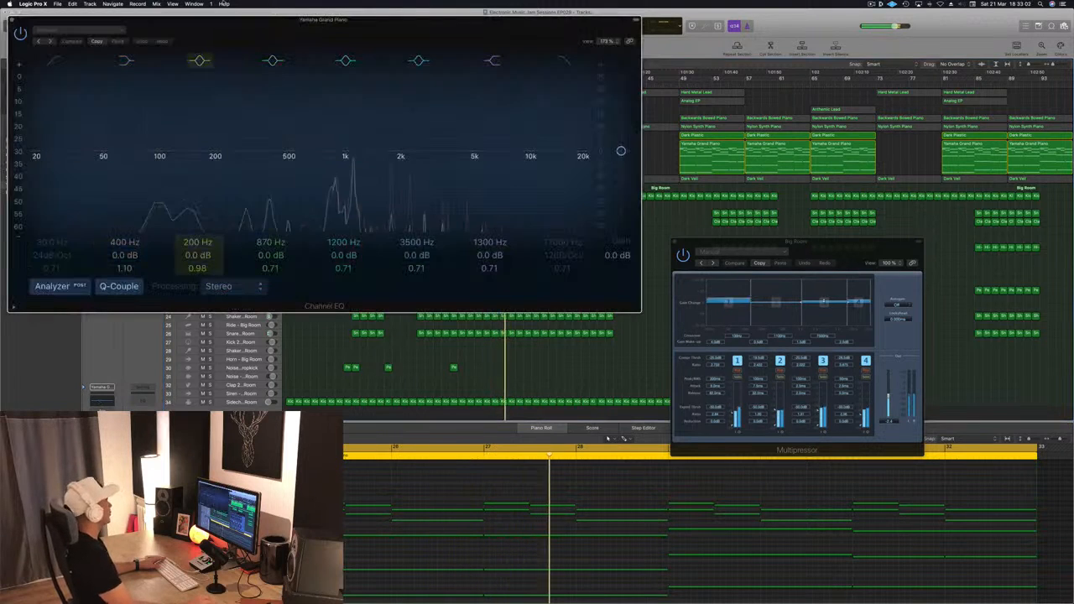
left_click_drag(180, 19, 360, 29)
left_click(231, 69)
left_click_drag(238, 167, 334, 166)
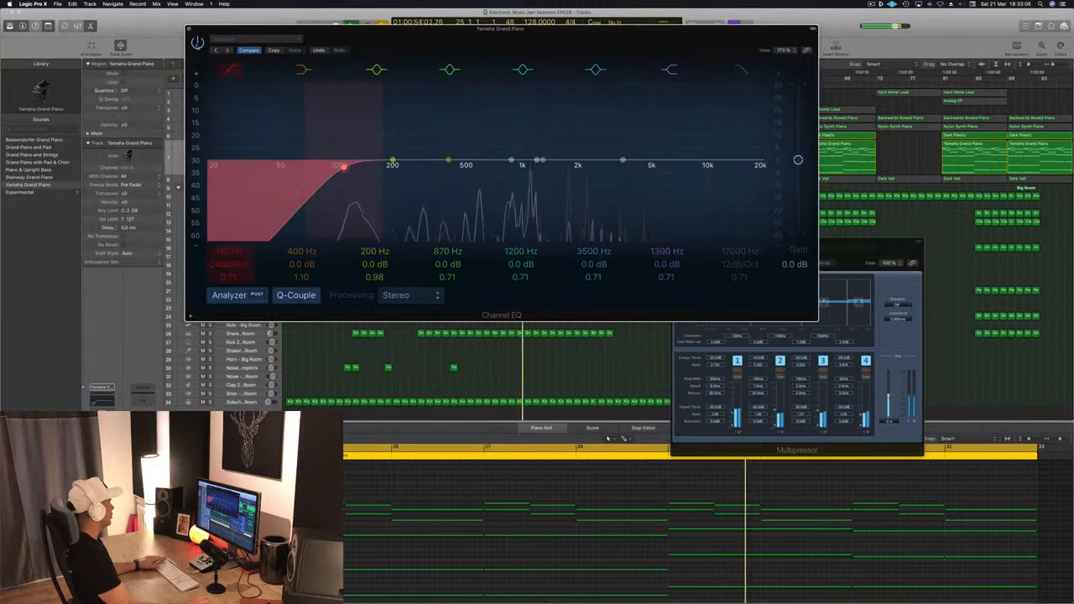
left_click(231, 70)
left_click(191, 30)
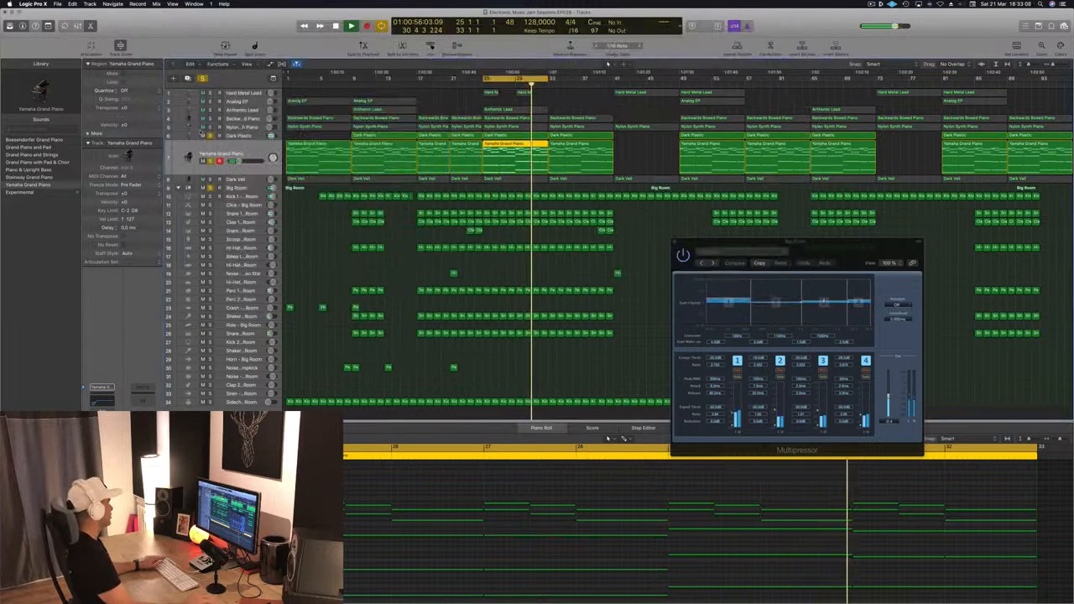
- Take Yamaha Grand Piano out of solo and solo the Nylon Synth Piano track instead
left_click(210, 160)
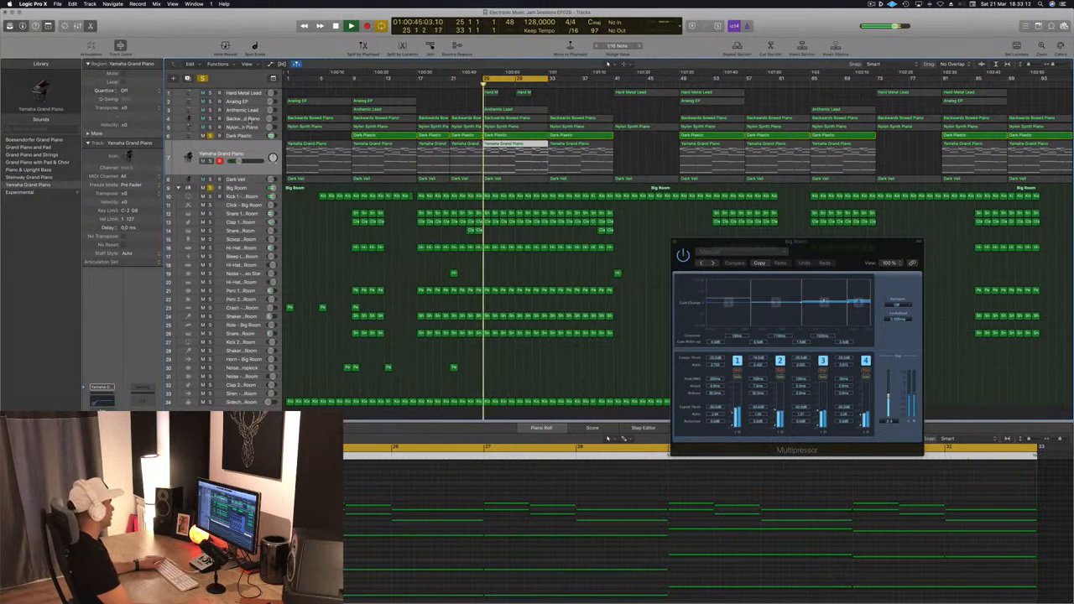
left_click(243, 128)
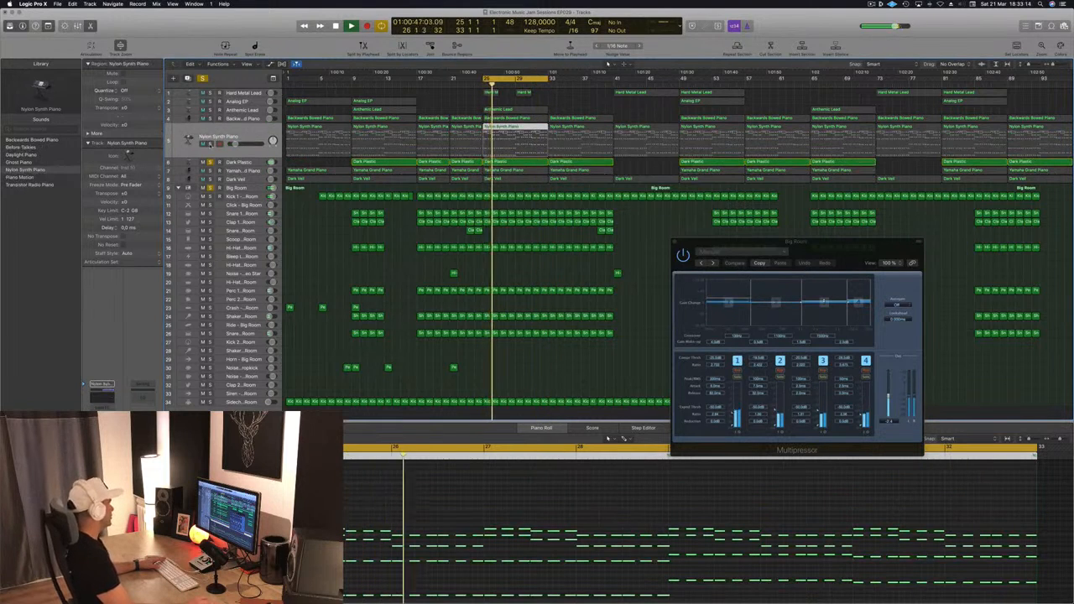
left_click(210, 144)
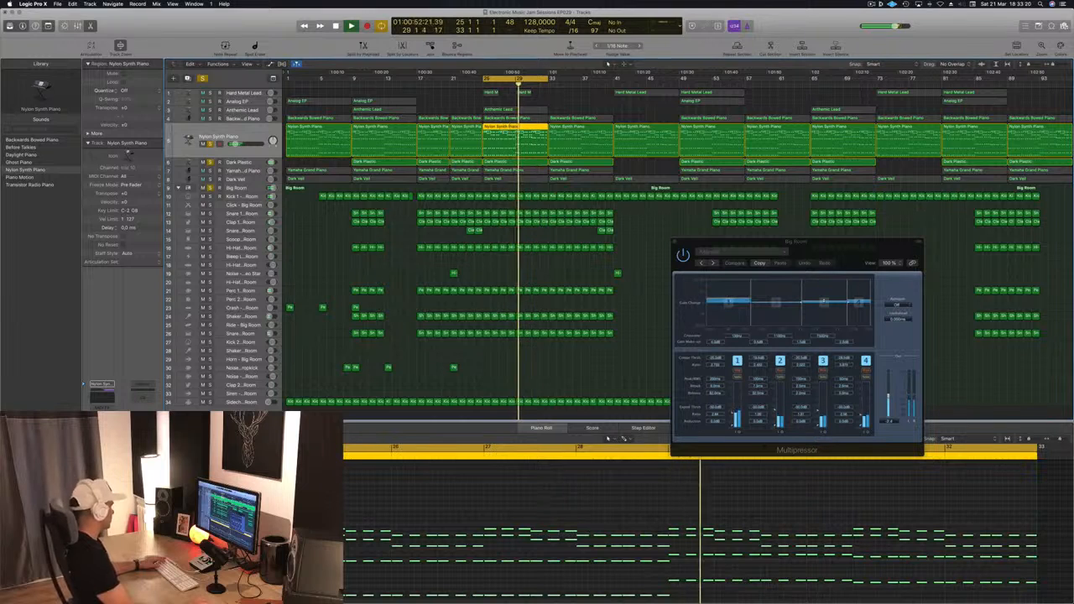
- Set the side chain of Nylon Synth Piano's Compressor to Bus 12, Sidechain Trigger, and close the window
left_click(102, 436)
left_click_drag(252, 18, 377, 57)
left_click(464, 69)
mouse_move(461, 92)
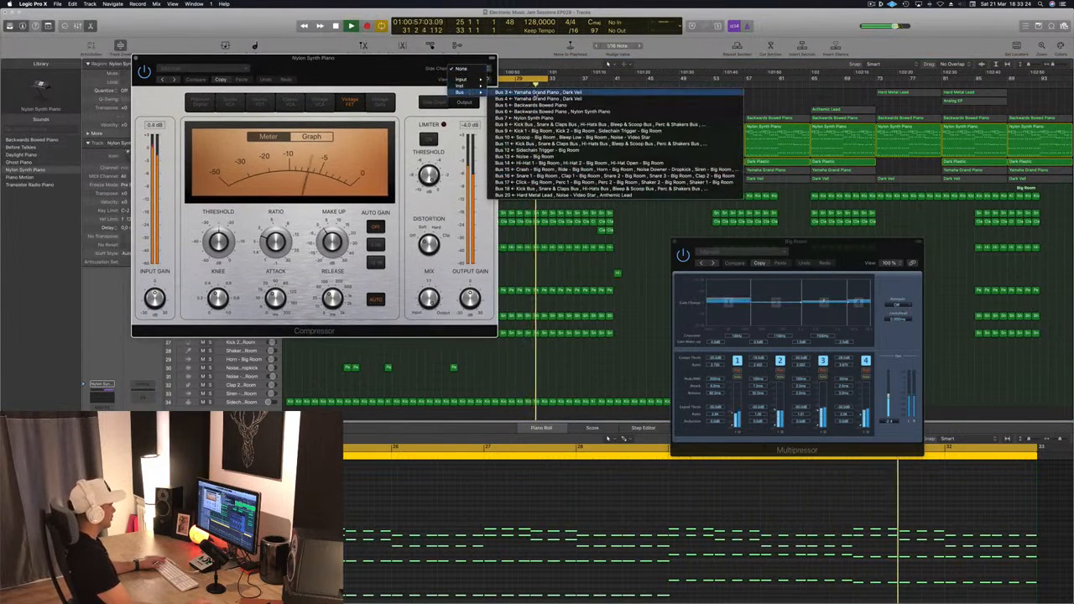
left_click(537, 151)
left_click_drag(416, 73, 478, 84)
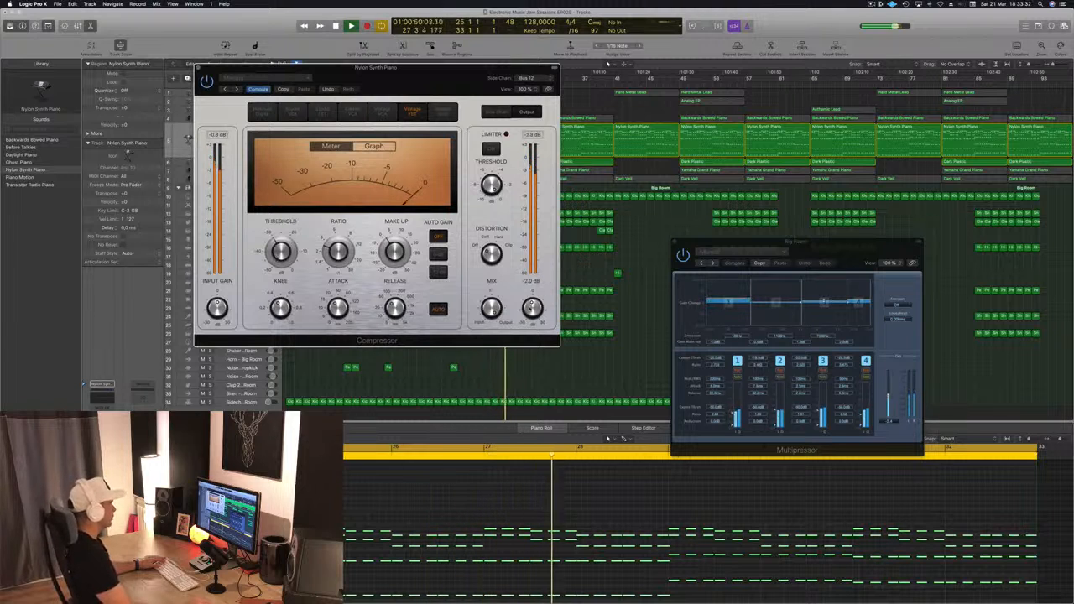
left_click_drag(499, 87, 906, 123)
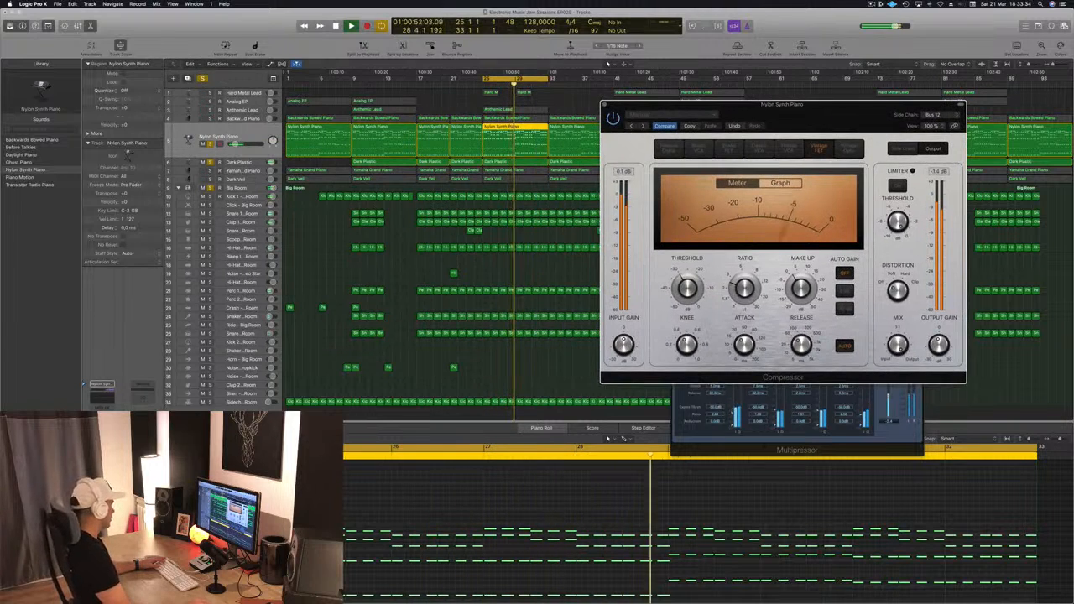
left_click(190, 140)
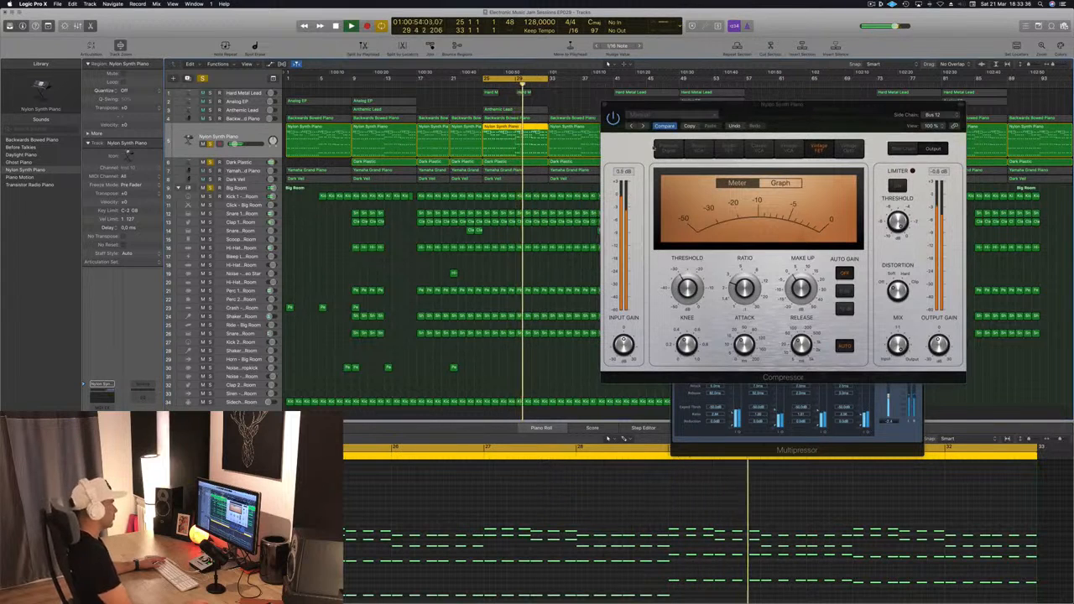
left_click_drag(686, 105, 699, 109)
left_click(618, 108)
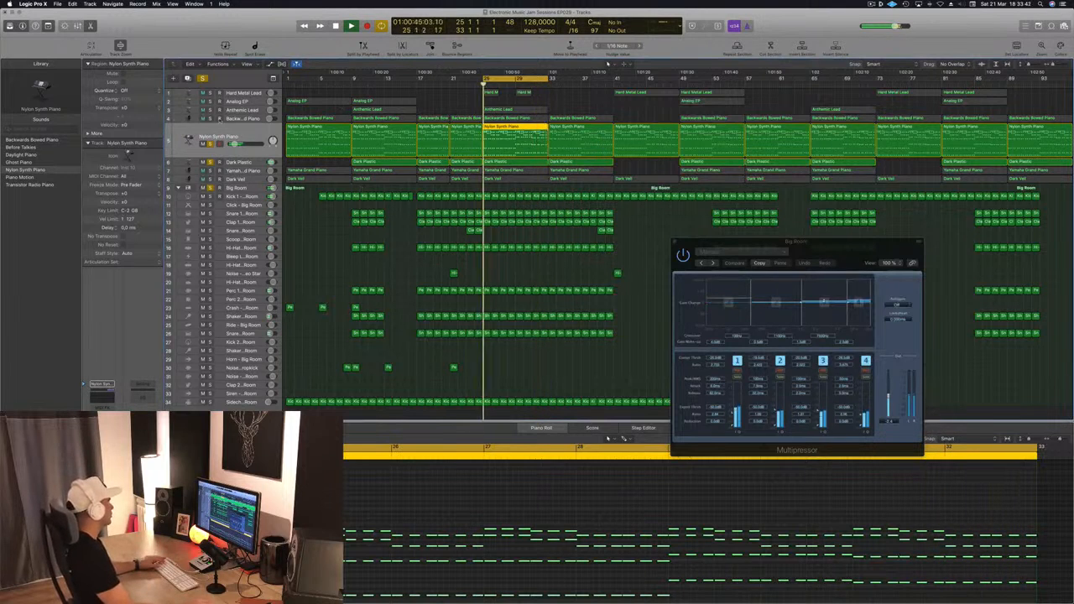
- Solo Backwards Bowed Piano and set its Compressor's side chain to Bus 12, Sidechain Trigger
key("Up")
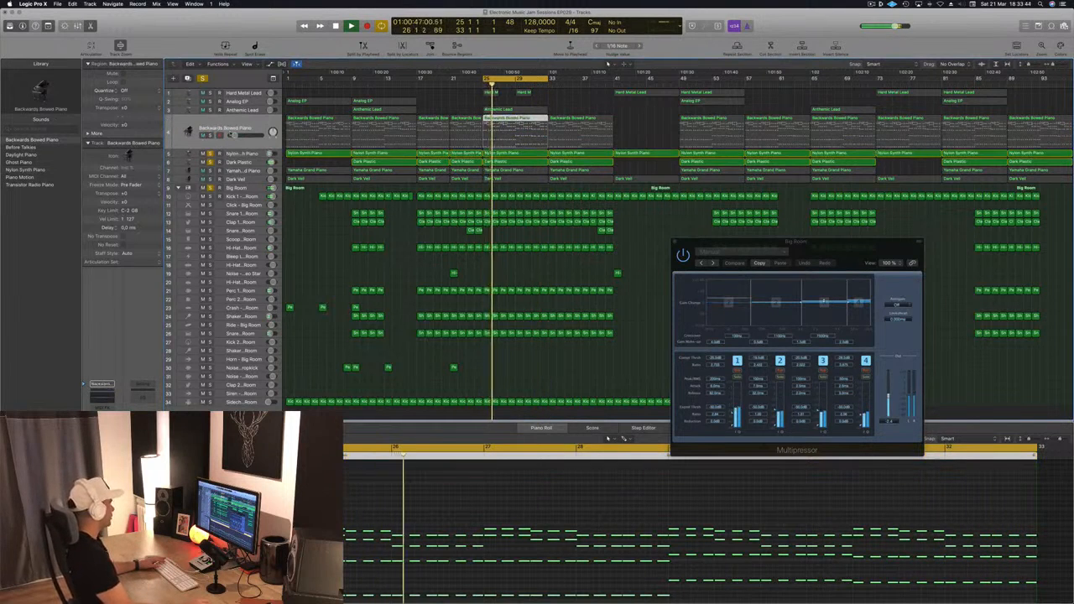
left_click(210, 136)
left_click_drag(234, 136, 236, 136)
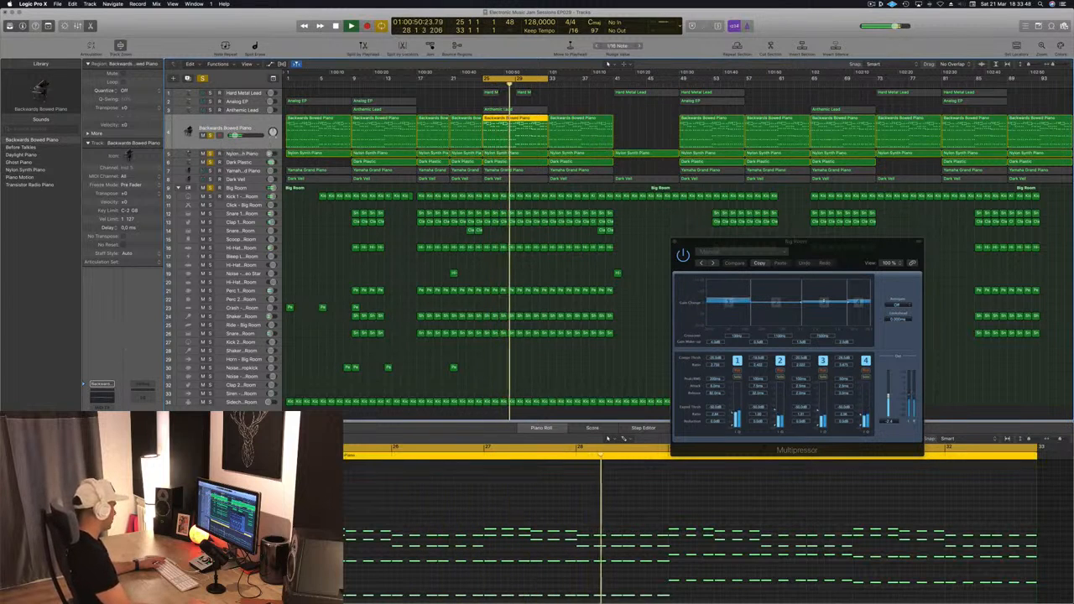
left_click(102, 432)
left_click_drag(166, 21, 341, 40)
left_click(513, 49)
mouse_move(524, 73)
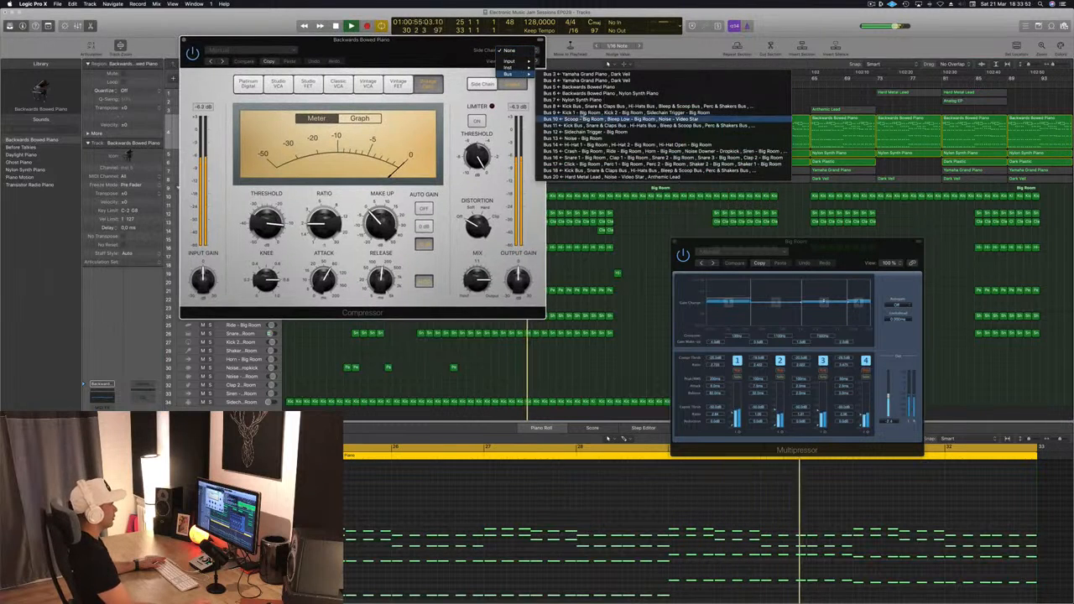
left_click(587, 132)
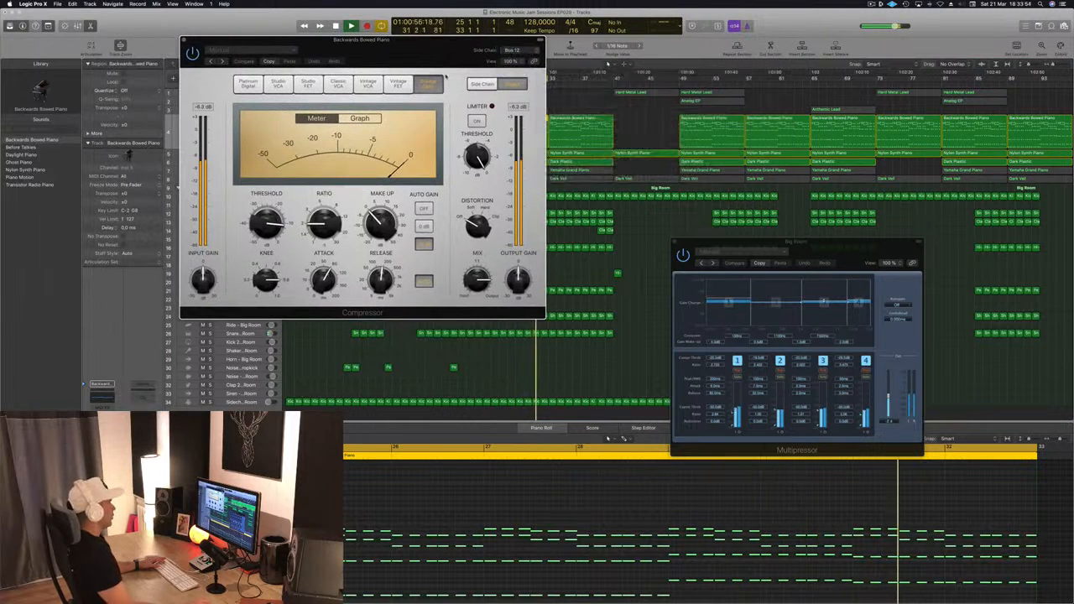
- Recheck the side chain source of Backwards Bowed Piano's Compressor, keeping Bus 12, Sidechain Trigger, and toggle playback
left_click_drag(360, 39, 544, 31)
mouse_move(457, 210)
left_mouse_down()
mouse_move(451, 234)
mouse_move(459, 197)
left_mouse_up()
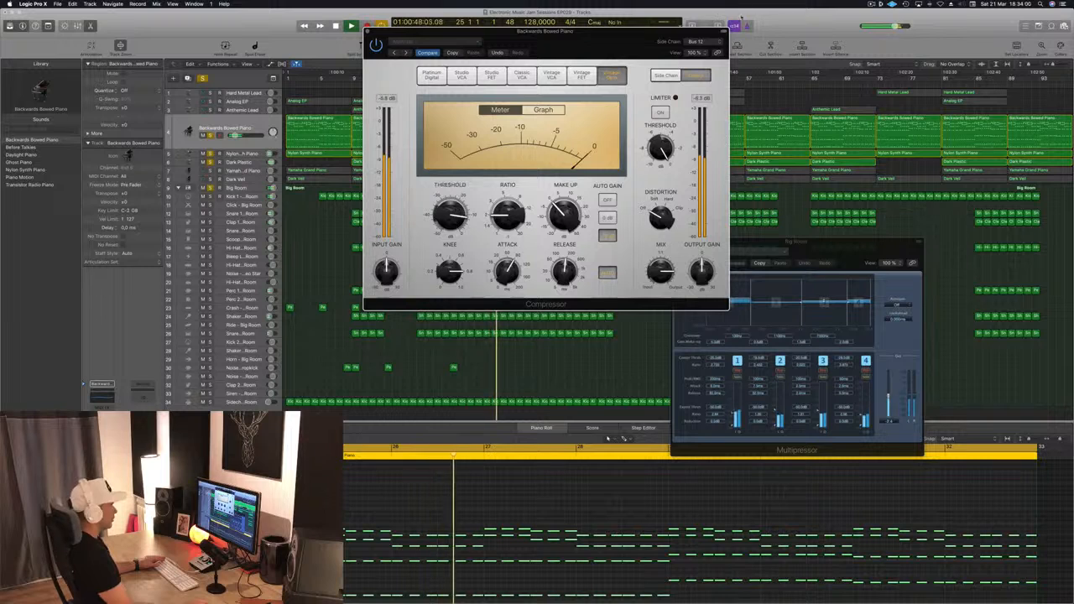
left_click(704, 42)
left_click(708, 43)
left_click_drag(604, 32, 650, 21)
key("space")
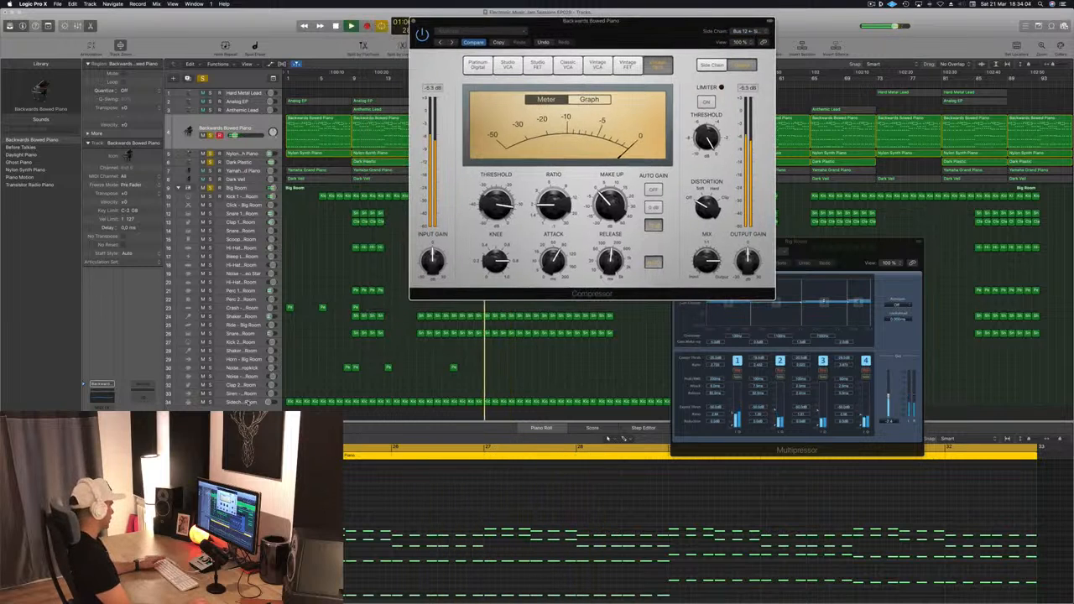
- Mute the Sidechain Trigger track, reposition the Compressor window and restart playback
left_click(247, 403)
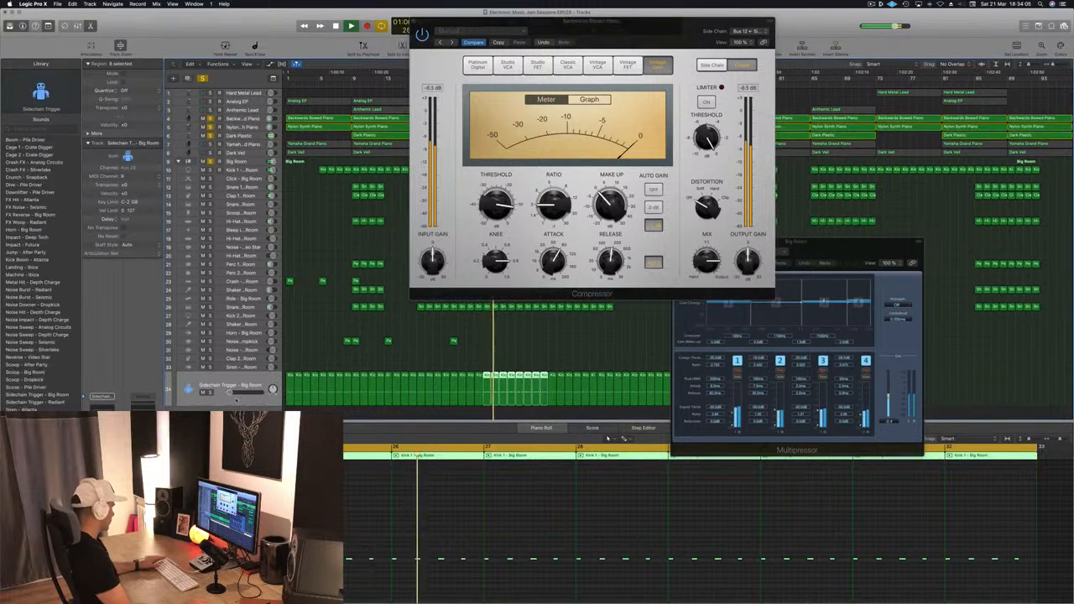
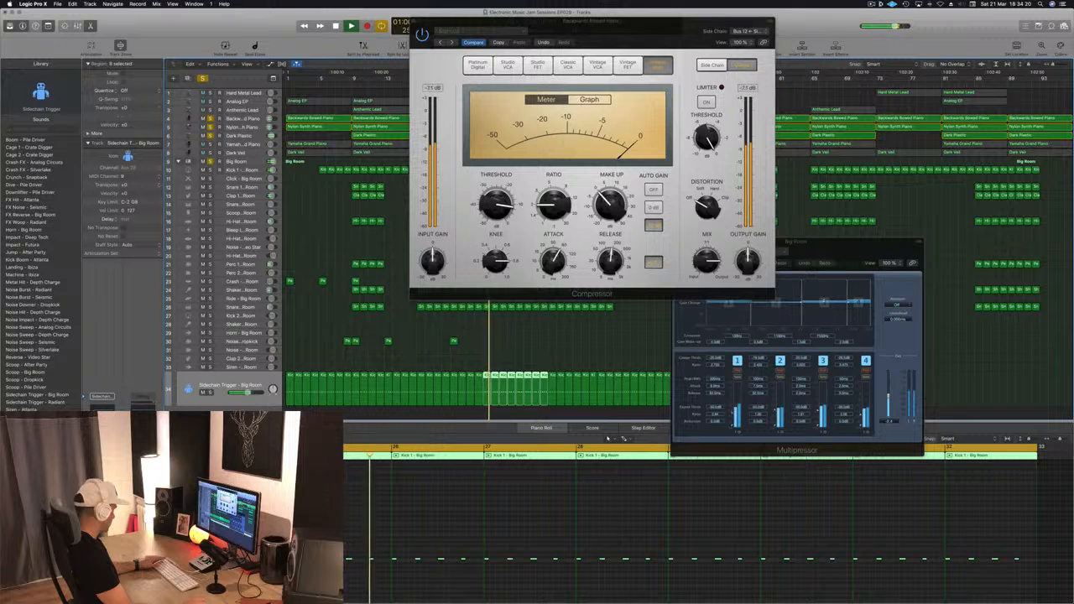
key("m")
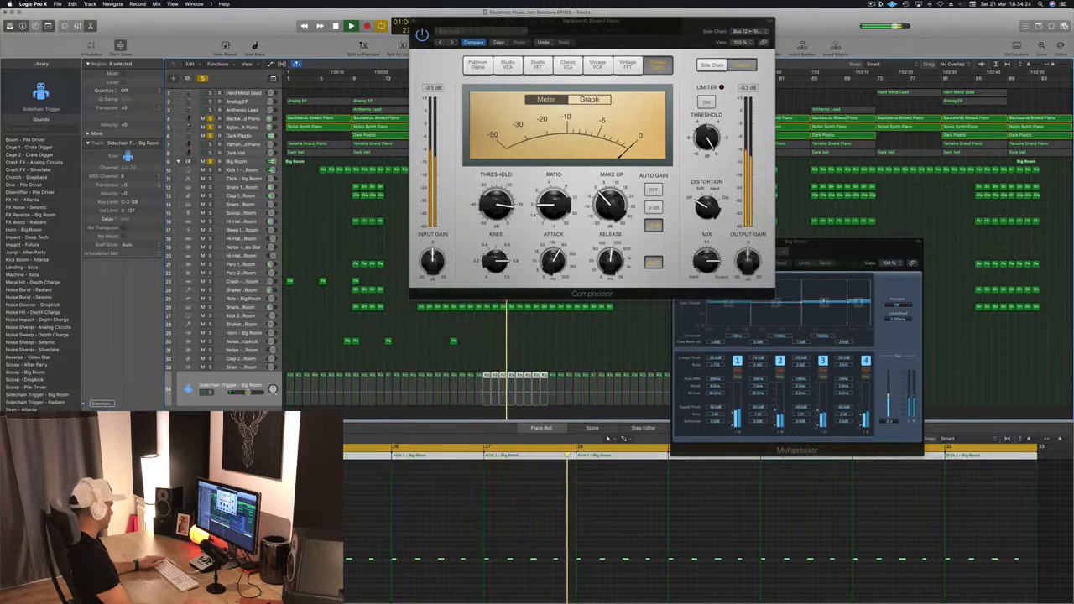
left_click_drag(646, 27, 688, 140)
key("space")
key("space")
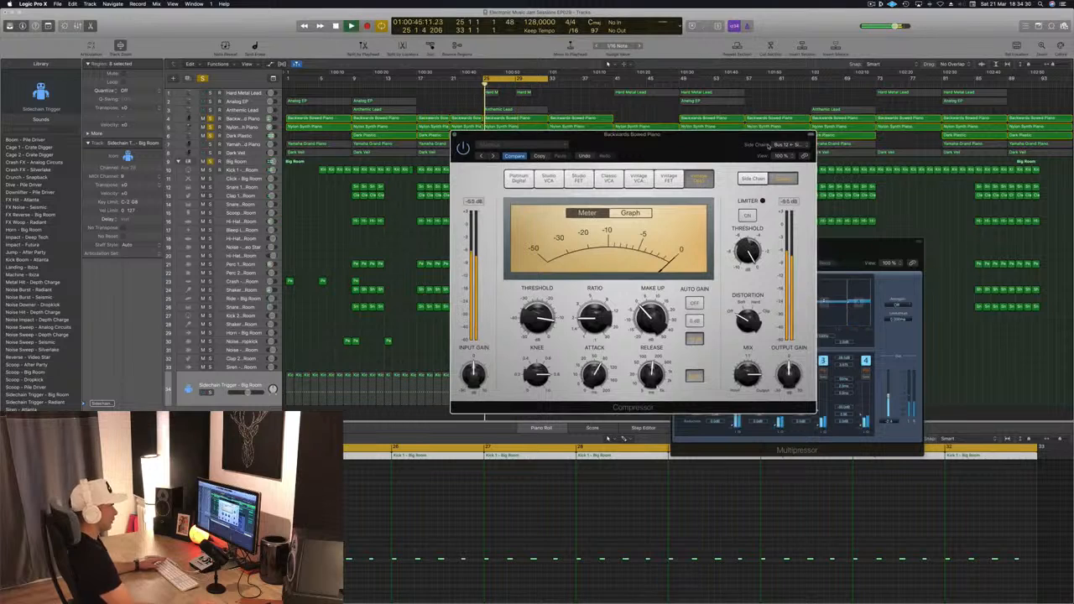
- Reselect Bus 12, Sidechain Trigger, as the side chain of Backwards Bowed Piano's Compressor
left_click(786, 144)
mouse_move(780, 139)
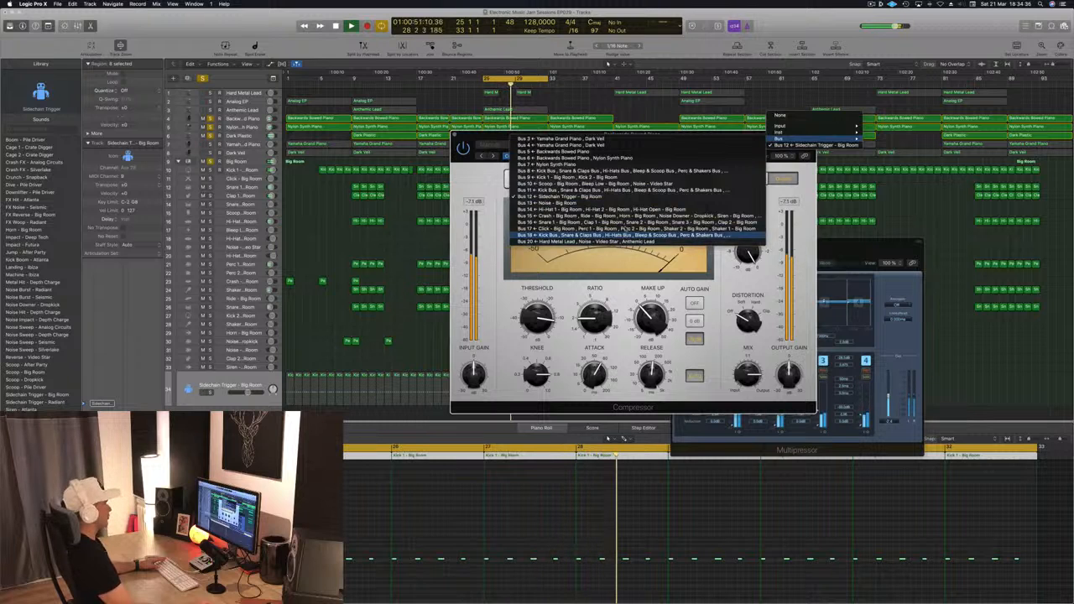
left_click(626, 198)
left_click_drag(757, 157, 808, 107)
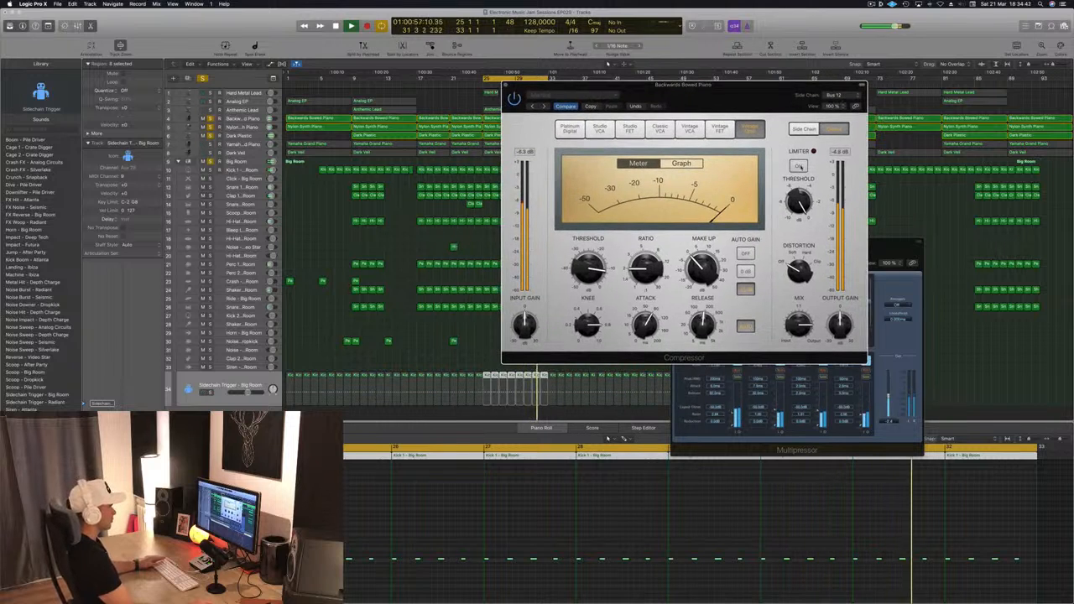
- Lower the threshold of Backwards Bowed Piano's Compressor and show its Side Chain settings and gain reduction graph
left_click(791, 130)
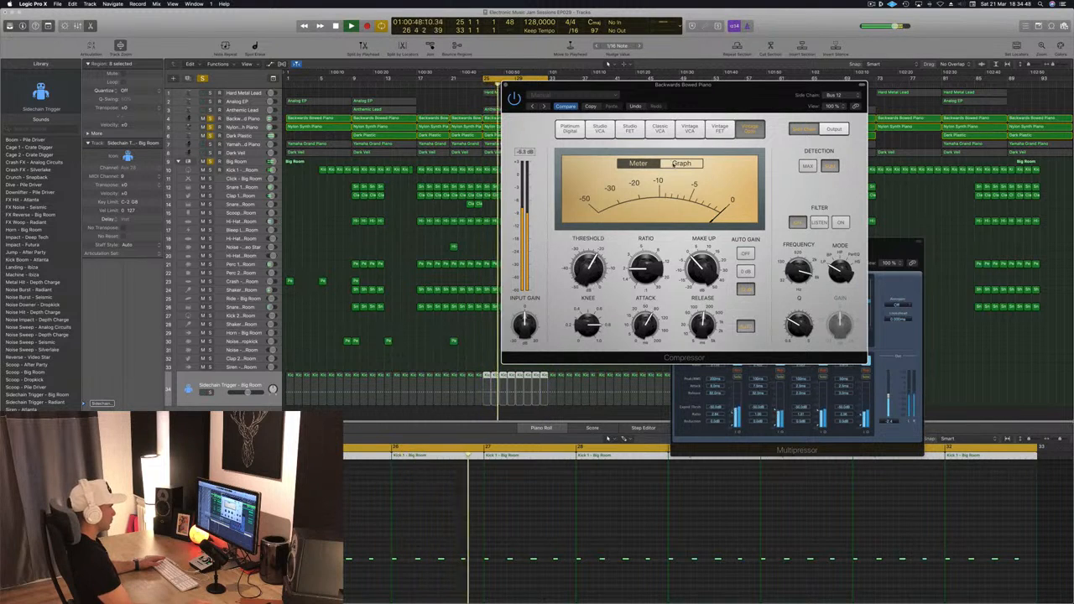
left_click(681, 163)
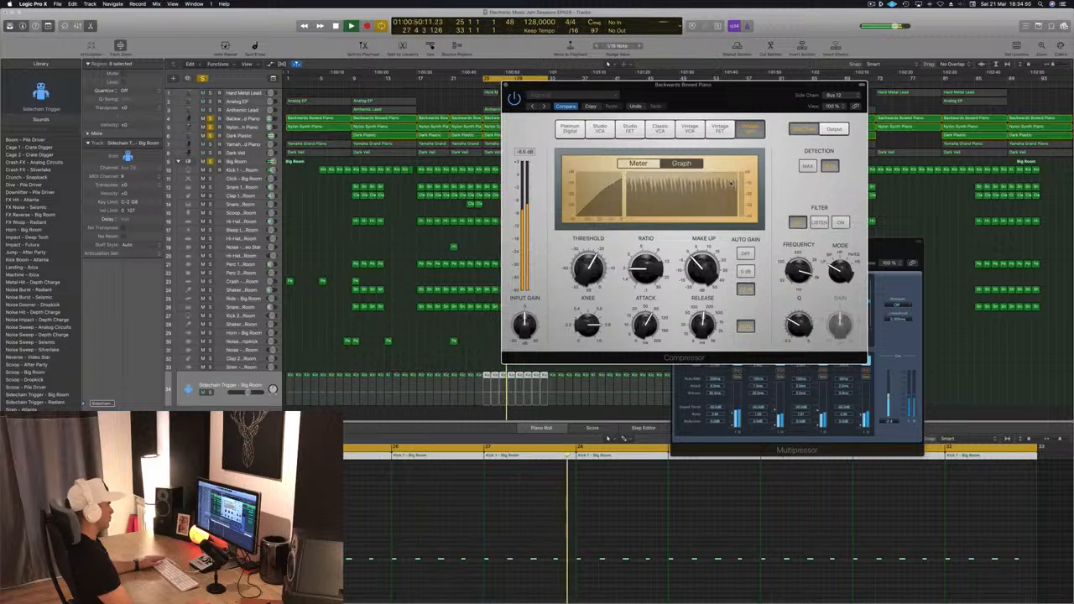
left_click_drag(710, 95, 721, 91)
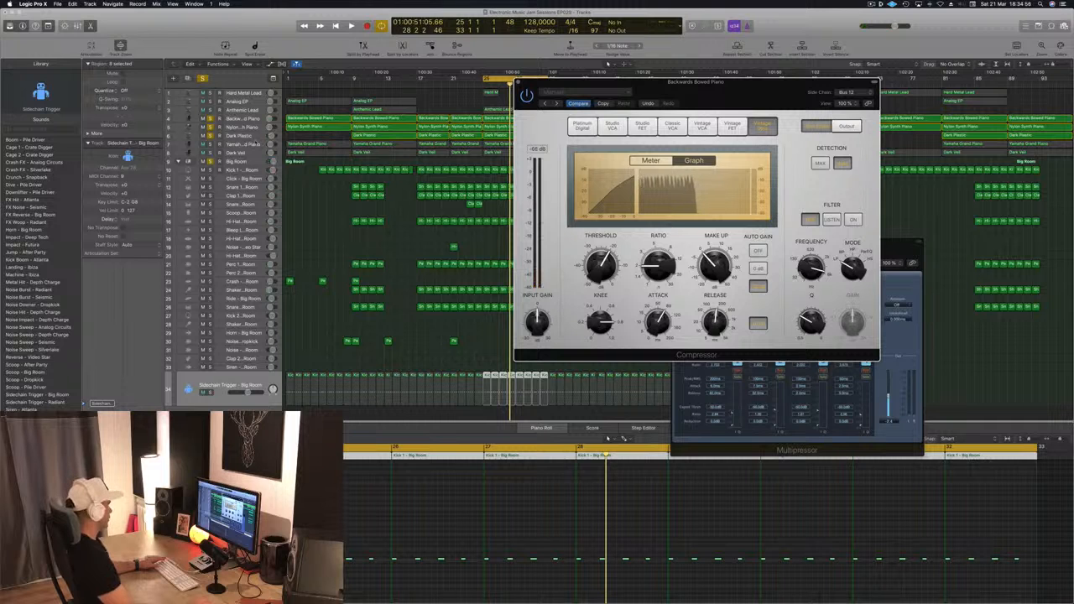
- Select the Yamaha Grand Piano and Dark Plastic tracks in turn and take Dark Plastic out of solo
left_click(247, 144)
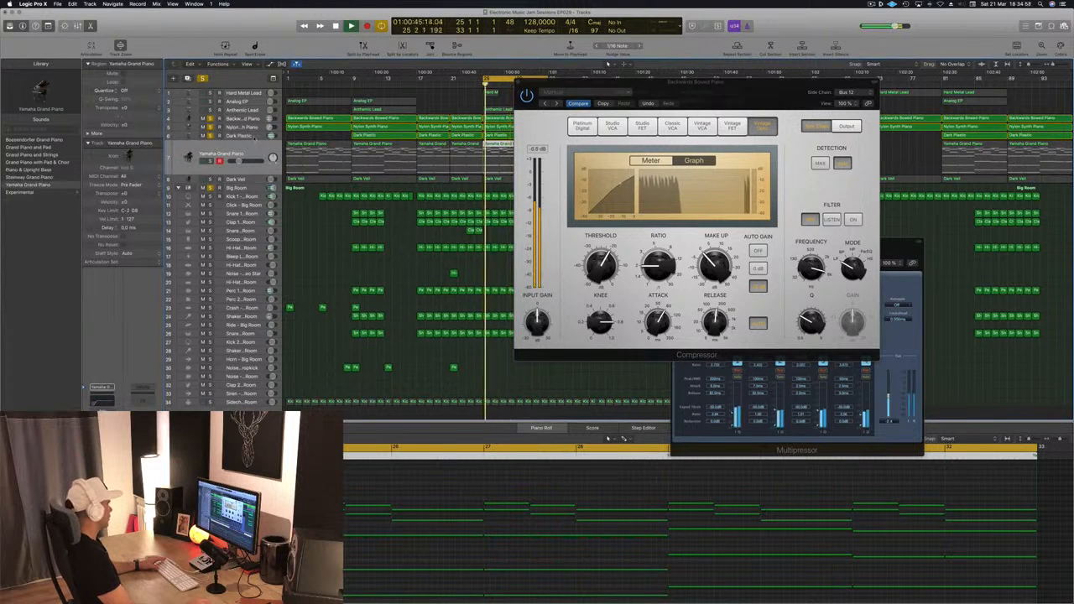
key("m")
key("m")
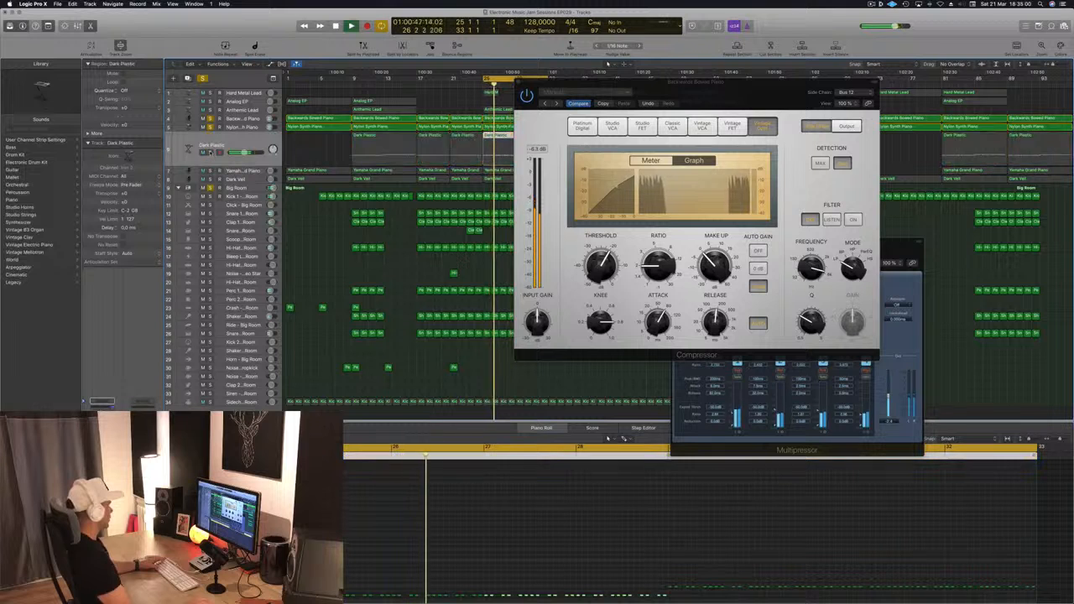
- Select the Backwards Bowed Piano track, reopen its Compressor to check the side-chain pumping during playback, and close the plug-in window
left_click(242, 119)
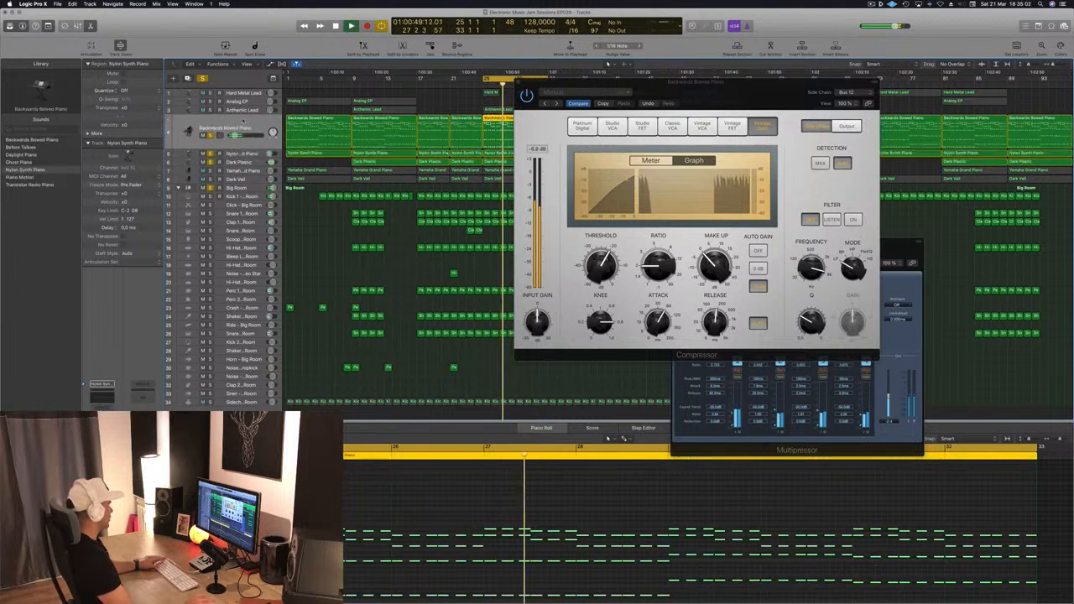
key("super+w")
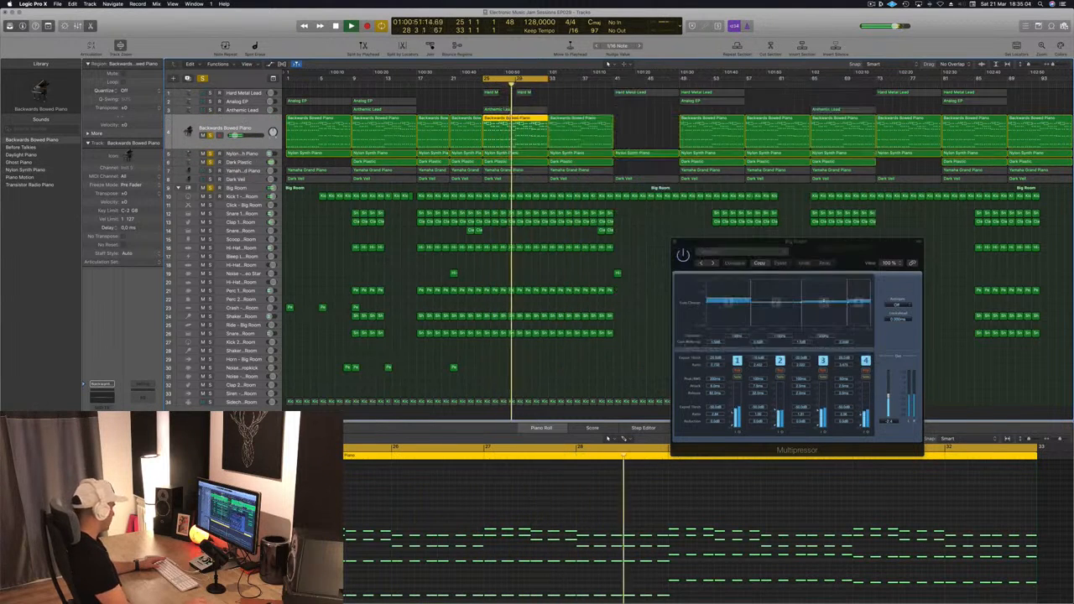
left_click(101, 432)
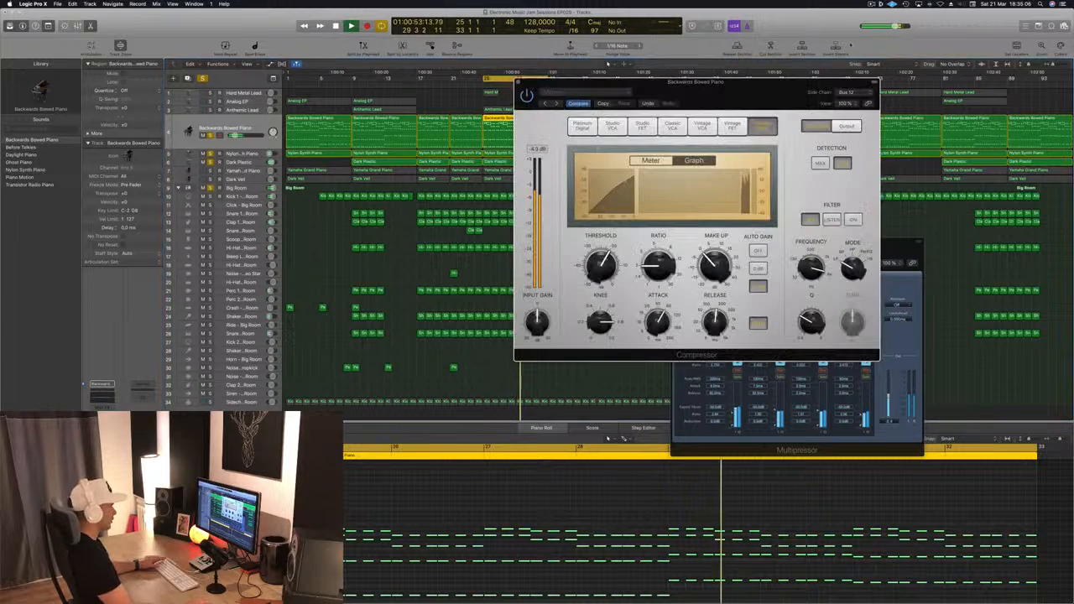
key("super+w")
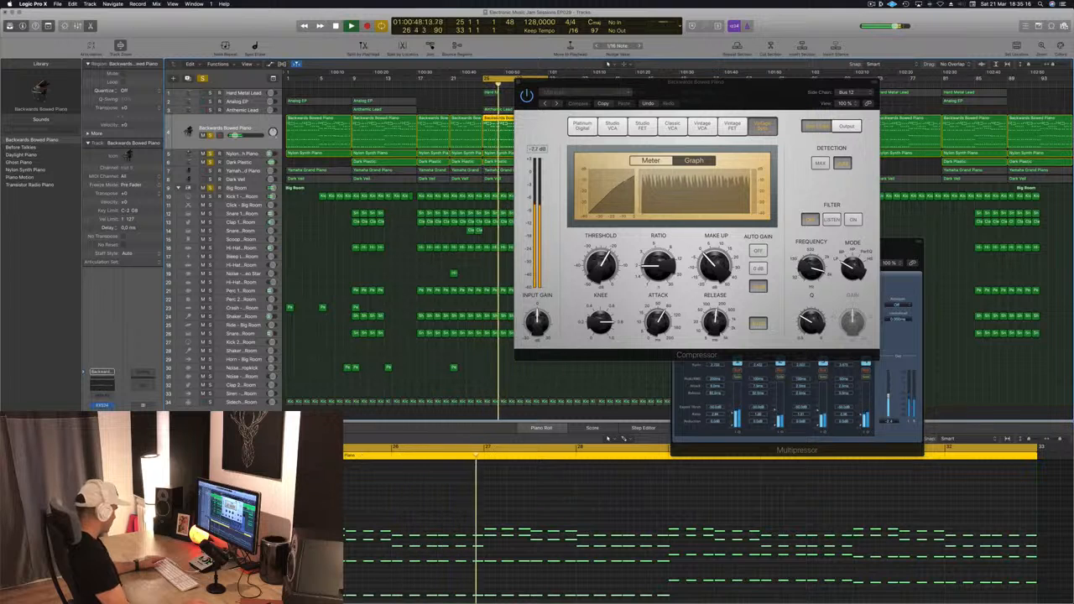
key("super+w")
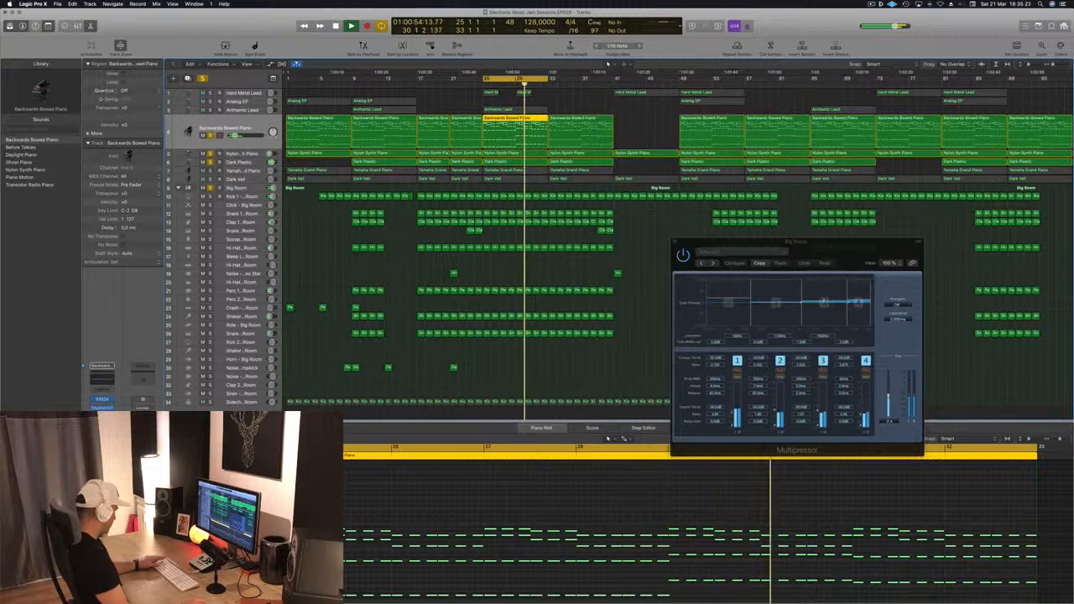
- Deselect the regions, stop playback, clear the solo from all tracks and play the full mix from the cycle start
left_click(538, 99)
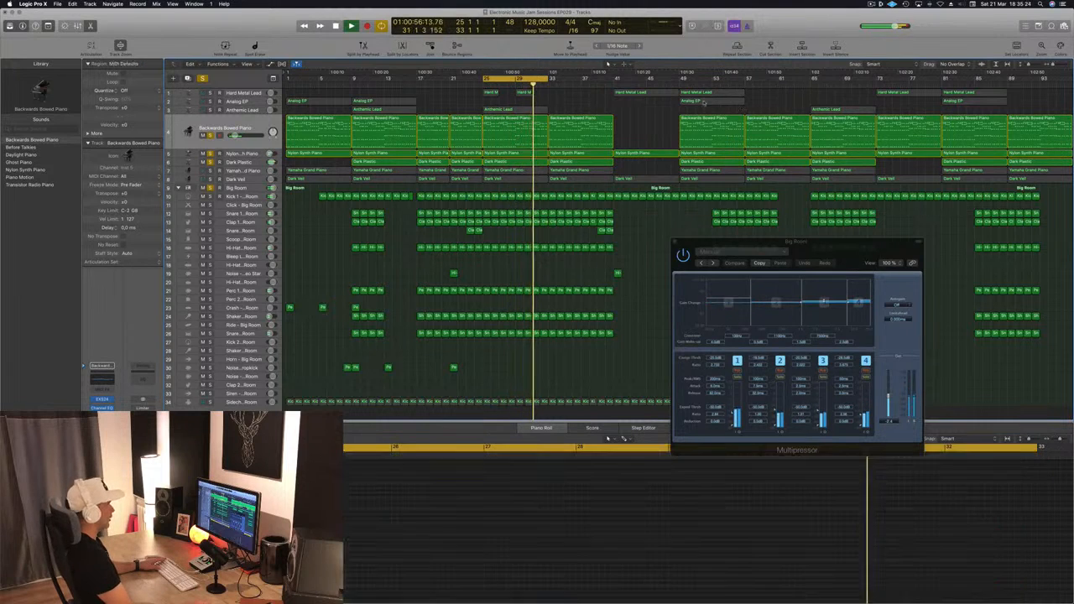
key("space")
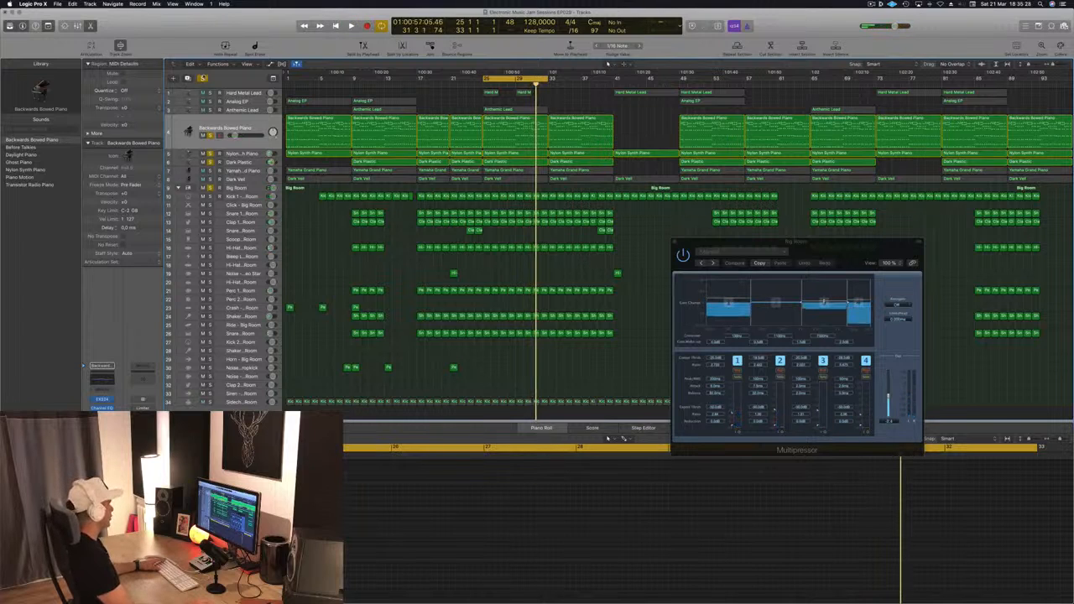
left_click(202, 79)
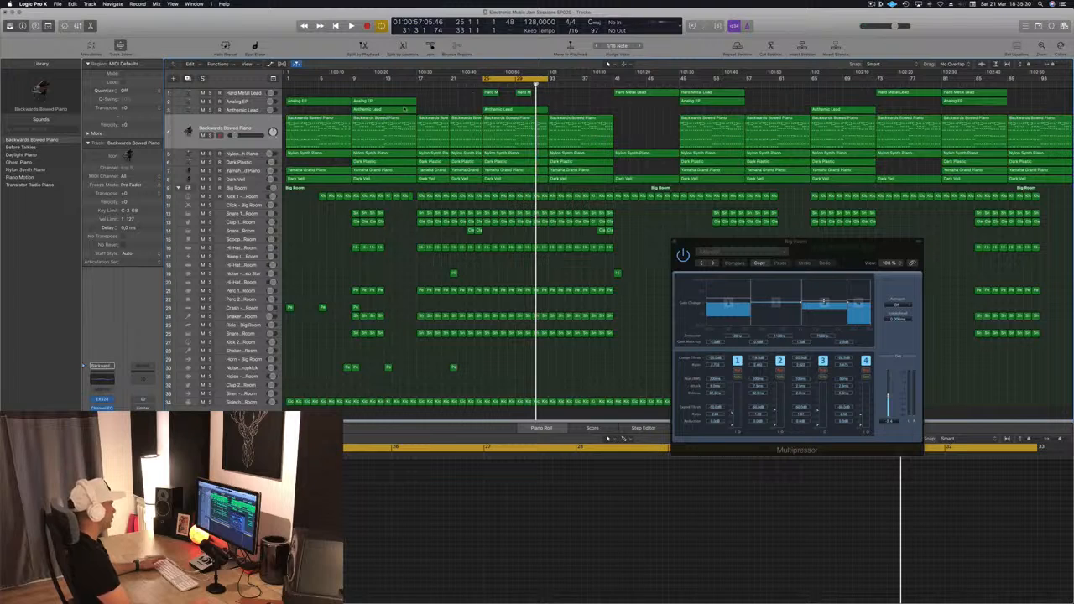
key("space")
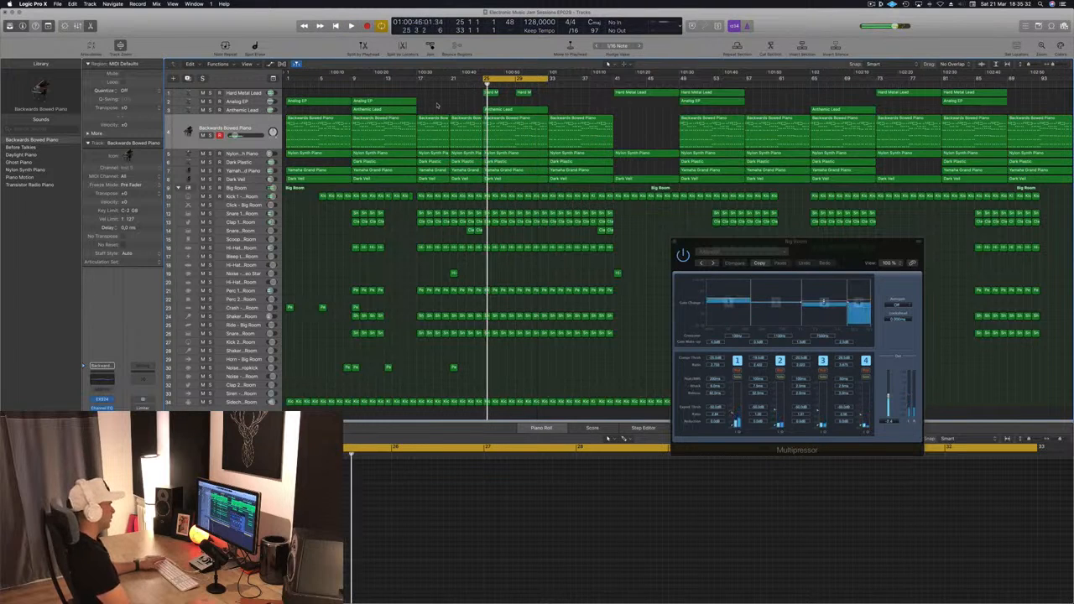
- Select the Backwards Bowed Piano track and audition it in solo, taking it out of solo again
left_click(264, 122)
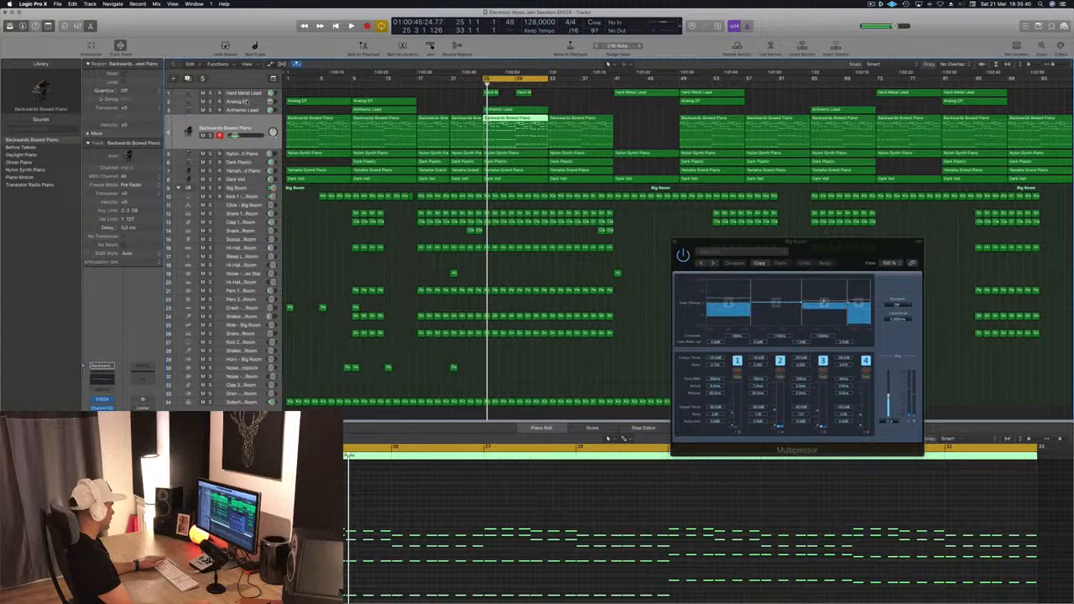
key("s")
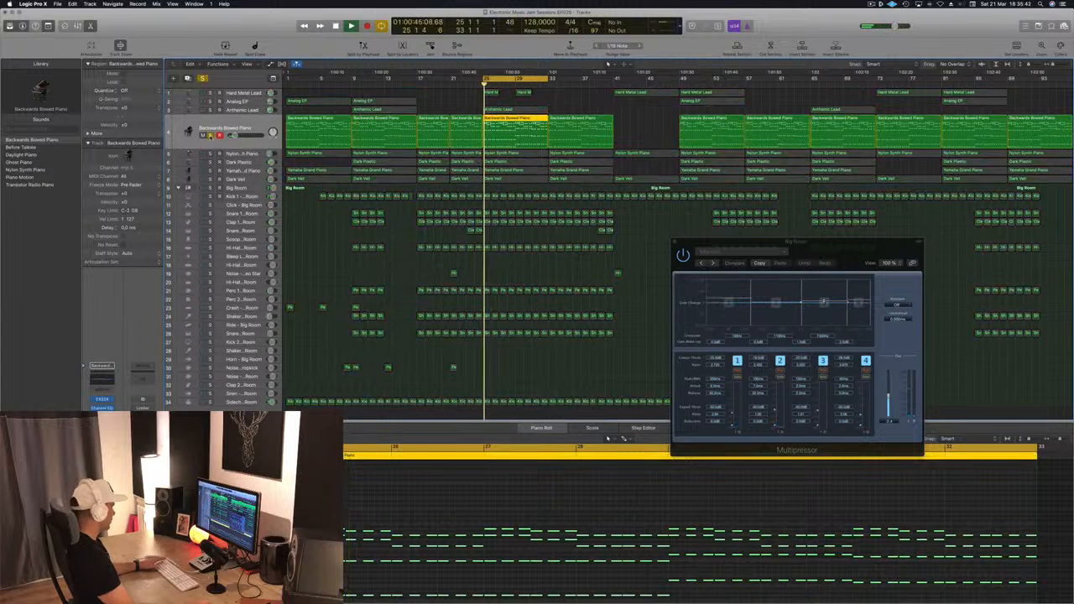
key("s")
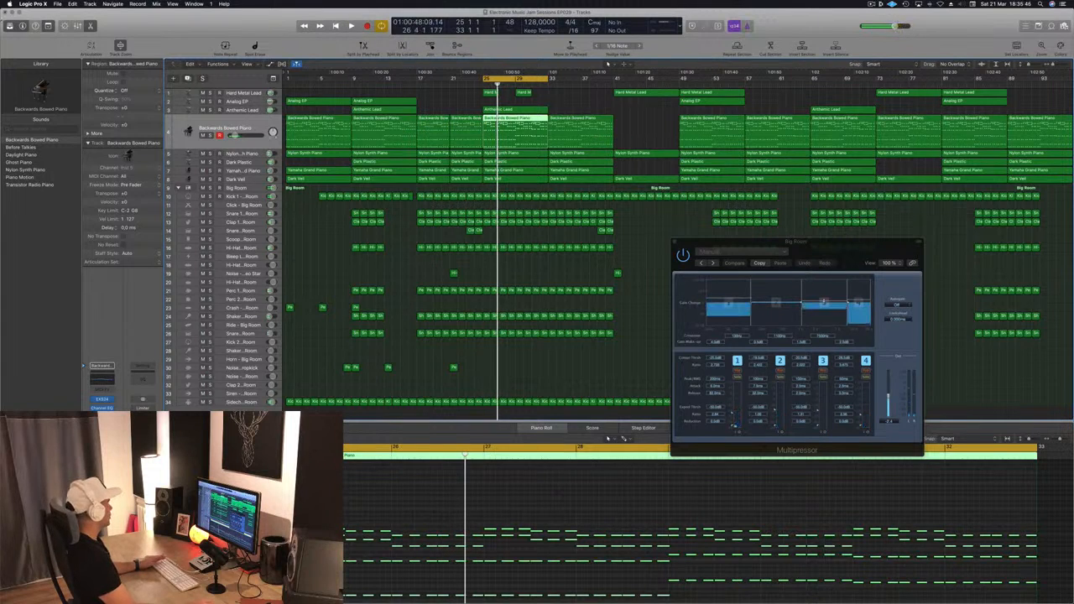
- Close the main window and quit Logic Pro X, saving the changes to the Electronic Music Jam Sessions EP029 project
left_click(4, 13)
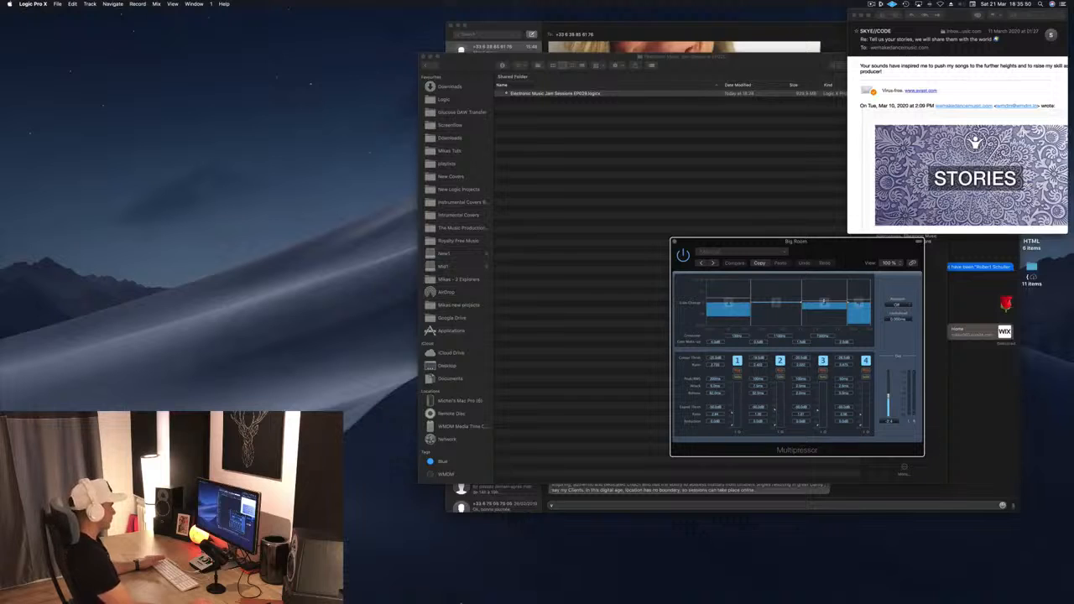
right_click(500, 587)
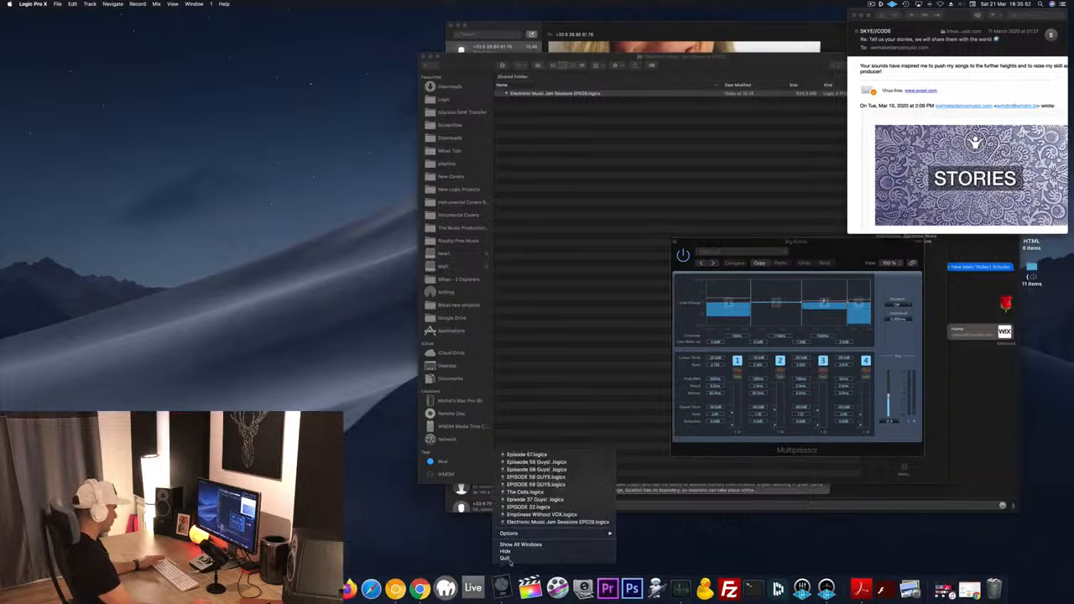
left_click(506, 559)
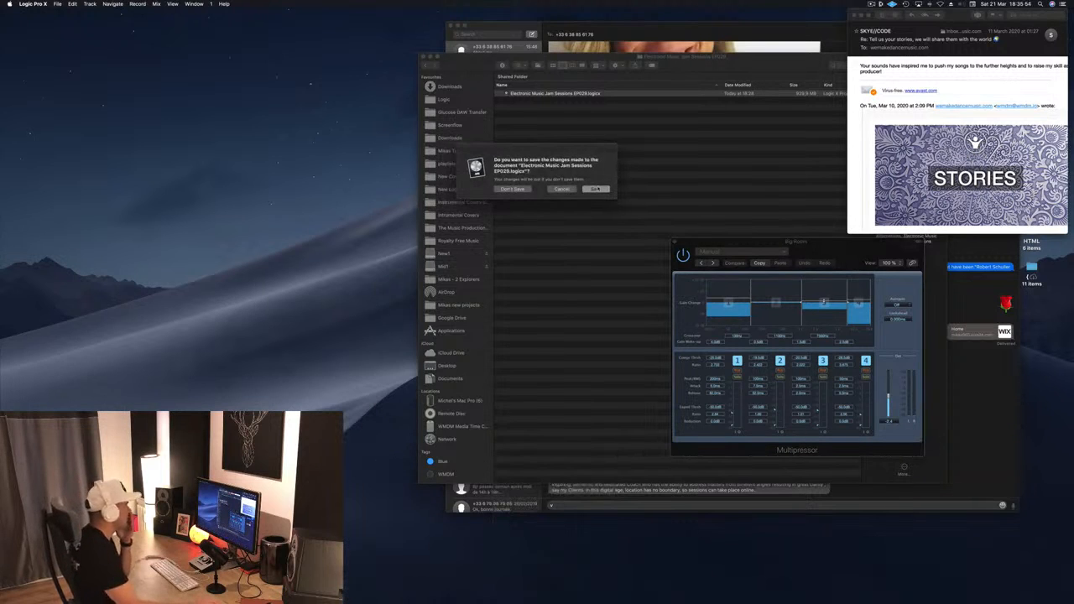
left_click(596, 189)
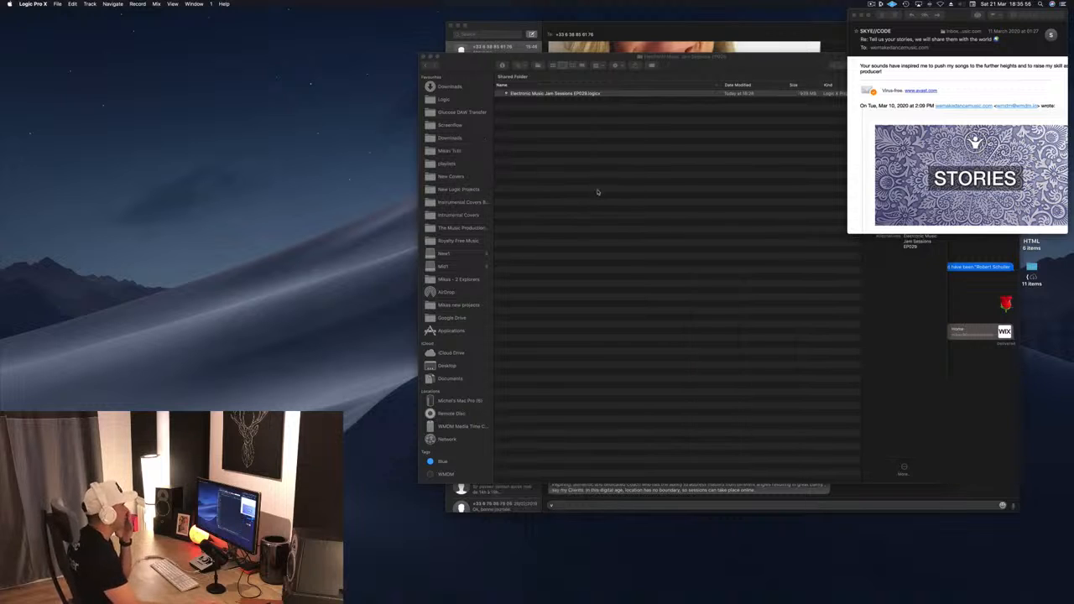
- Move the Finder window aside, relaunch Logic Pro X and open the most recent project, Electronic Music Jam Sessions EP029
left_click_drag(486, 61, 503, 31)
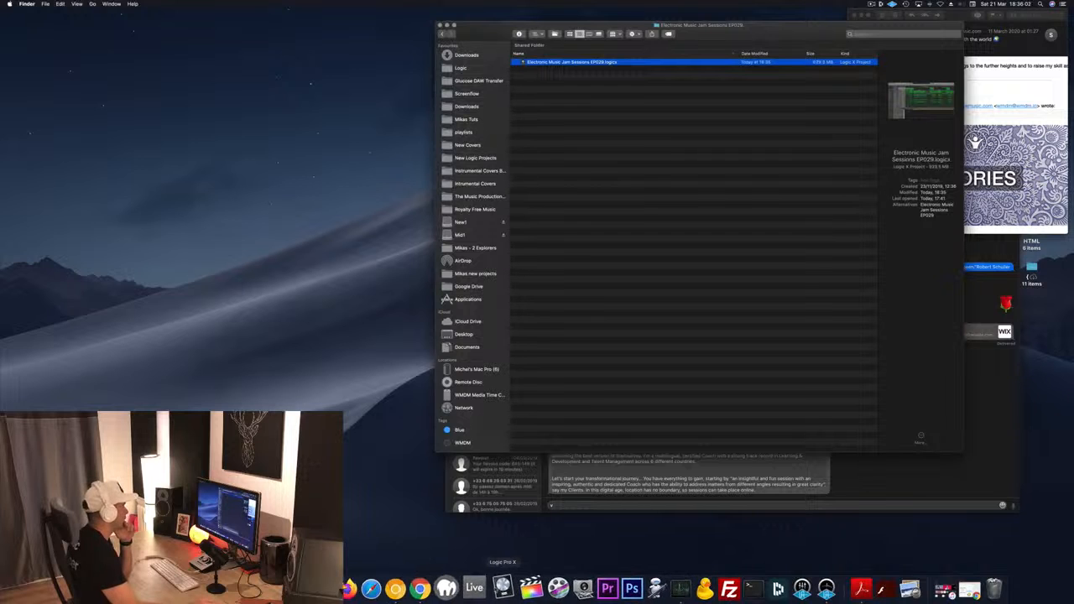
left_click(501, 587)
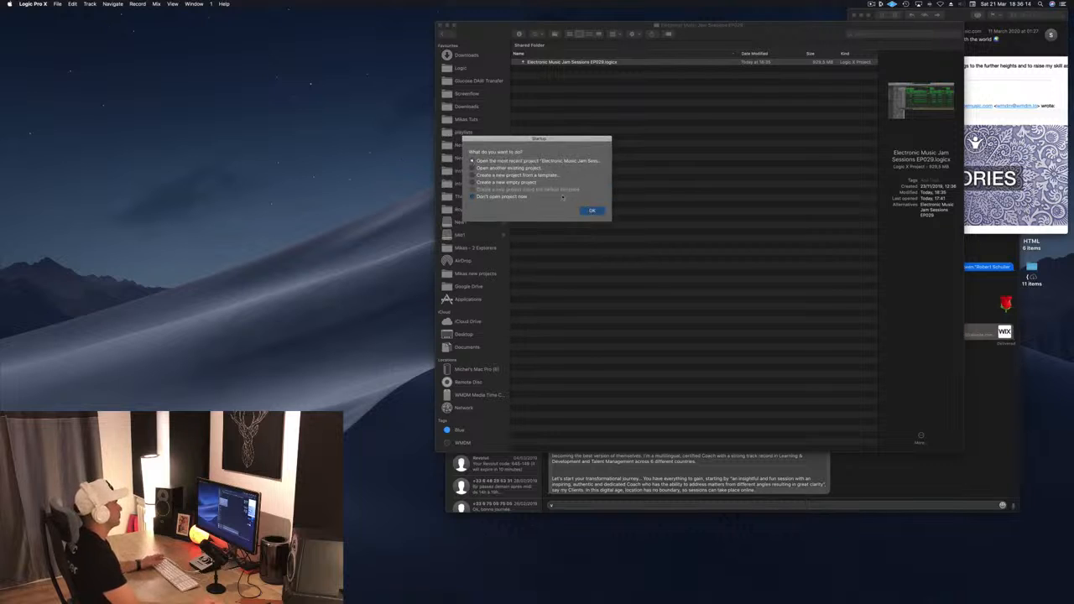
left_click(588, 209)
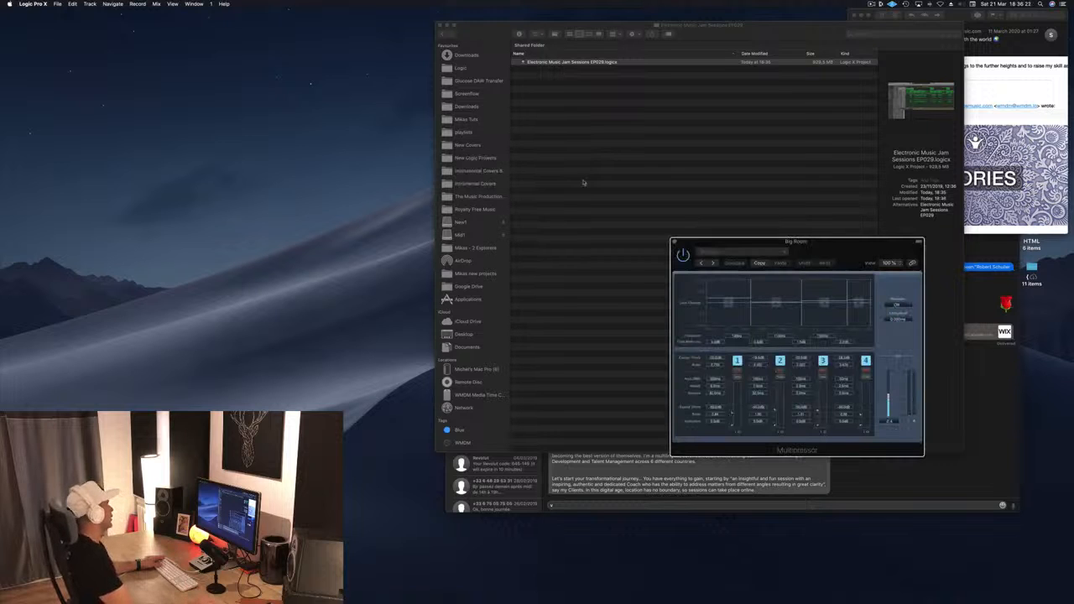
- Open the project's main window, deselect the Backwards Bowed Piano region and start playback of the cycle area
left_click(172, 4)
mouse_move(195, 4)
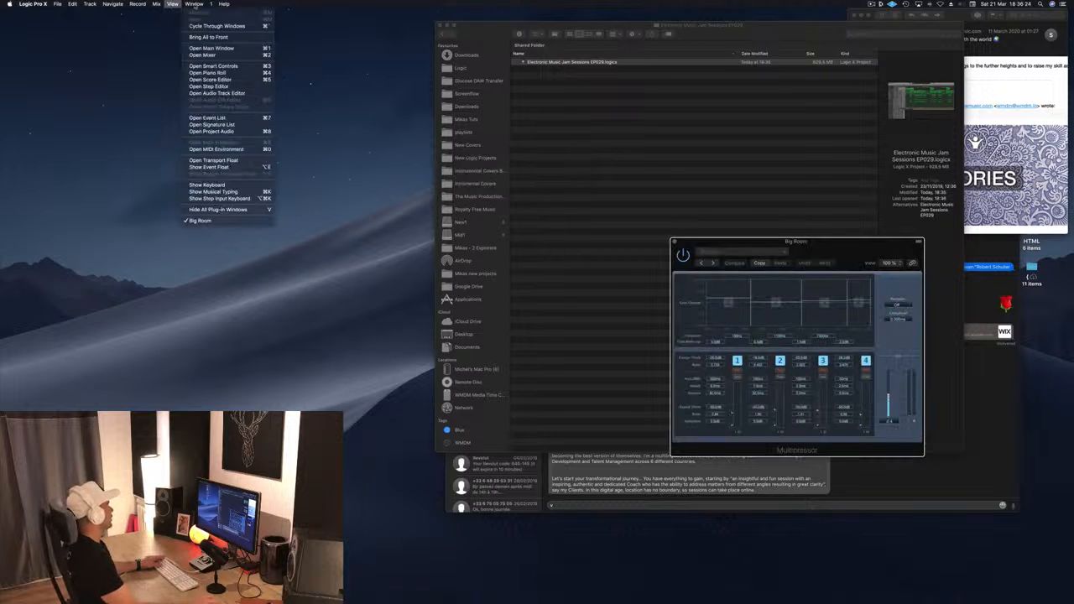
left_click(215, 49)
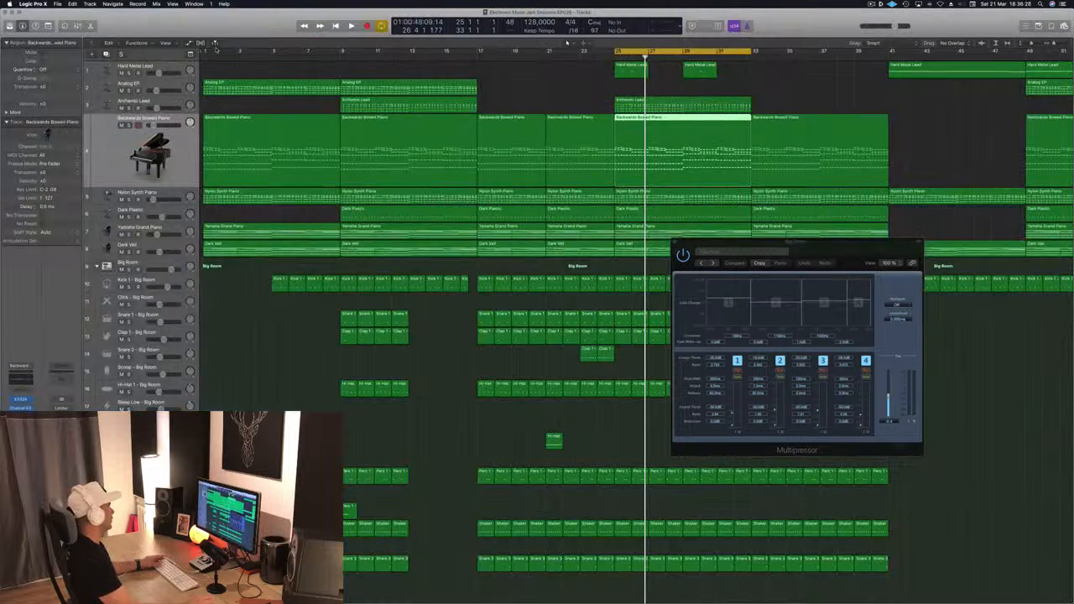
left_click(509, 84)
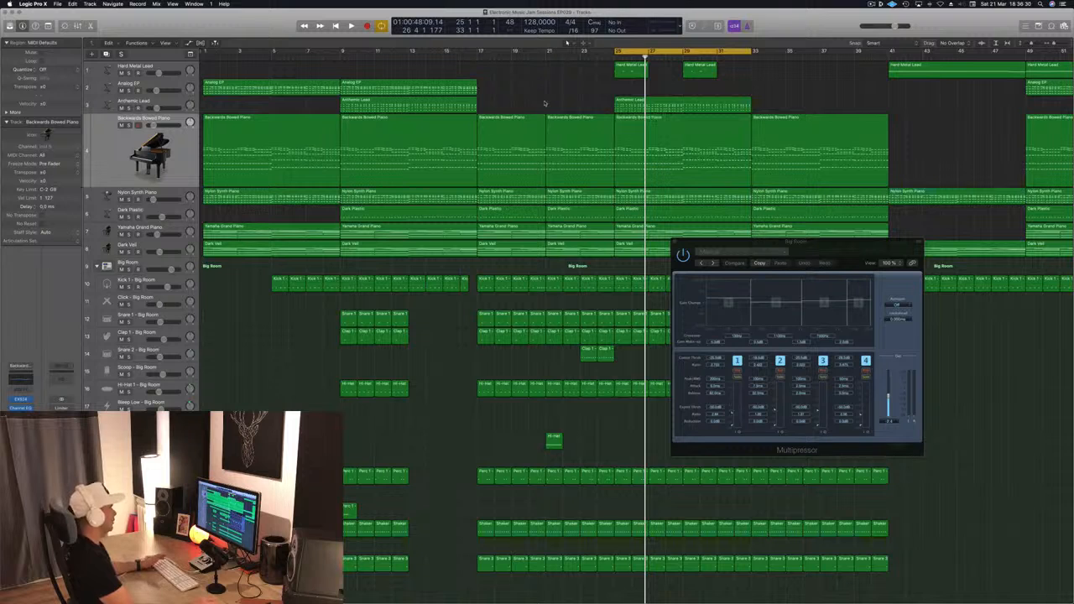
key("space")
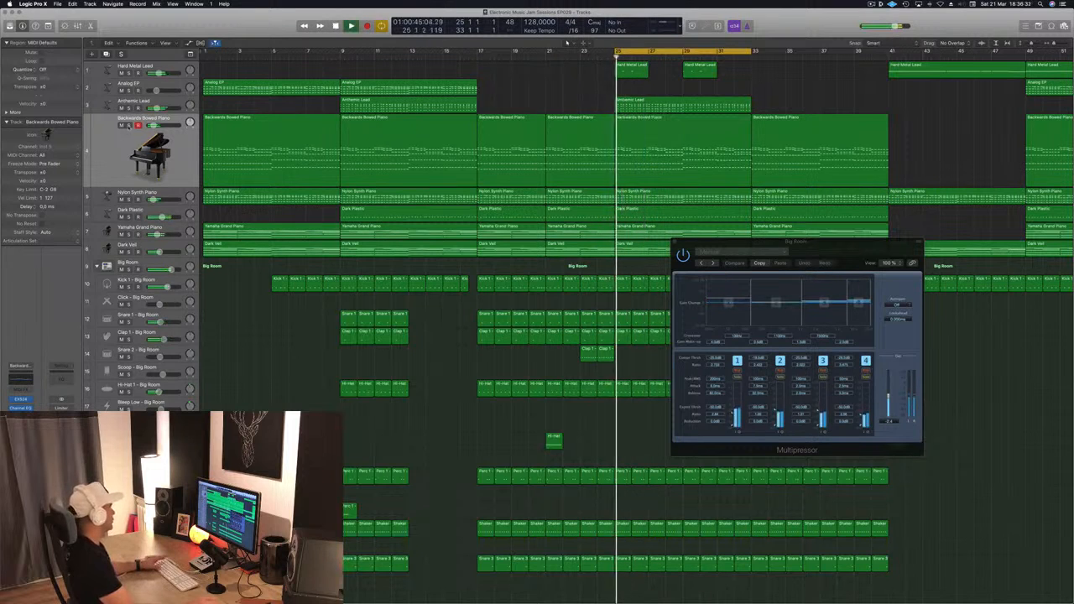
- Open the compressor on the Backwards Bowed Piano track and switch its display from graph to meter
left_click(129, 126)
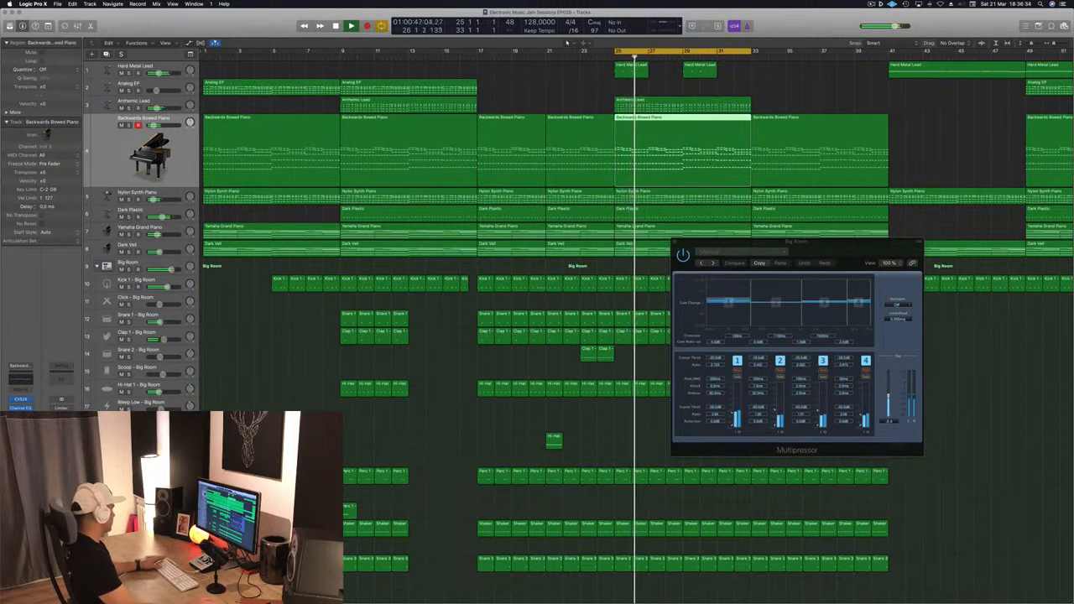
left_click(21, 417)
left_click_drag(309, 48, 729, 130)
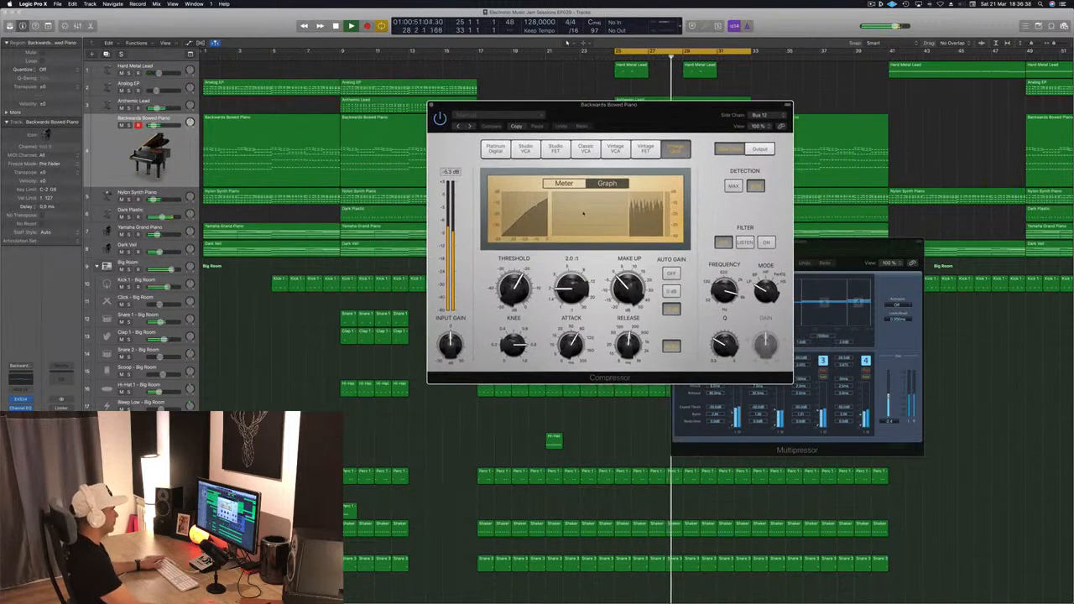
left_click(564, 182)
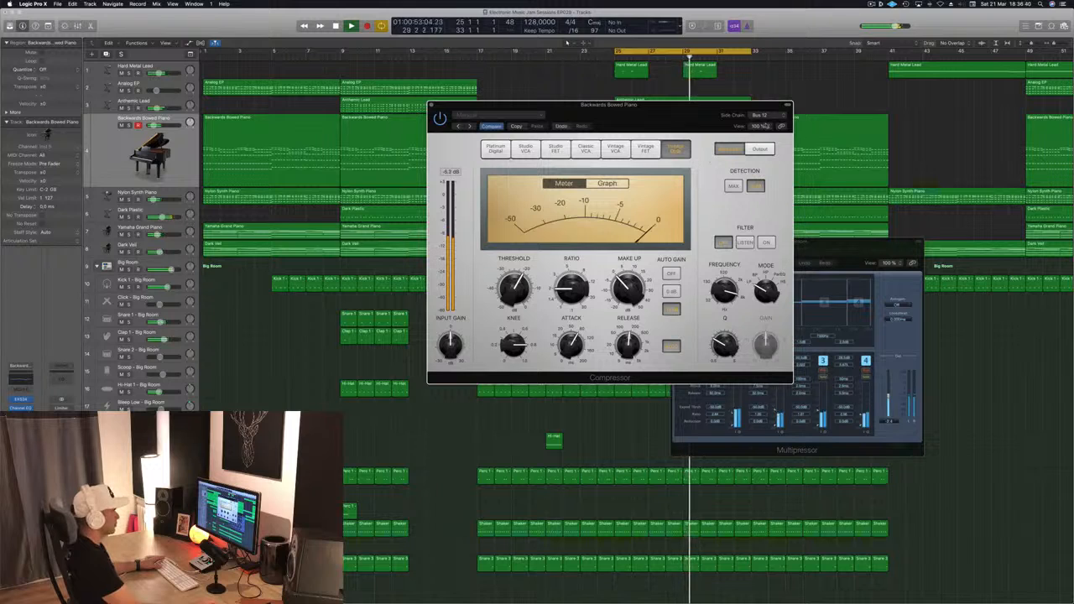
- Choose Bus 12 (Sidechain Trigger - Big Room) as the side chain source of the piano's compressor
left_click(761, 116)
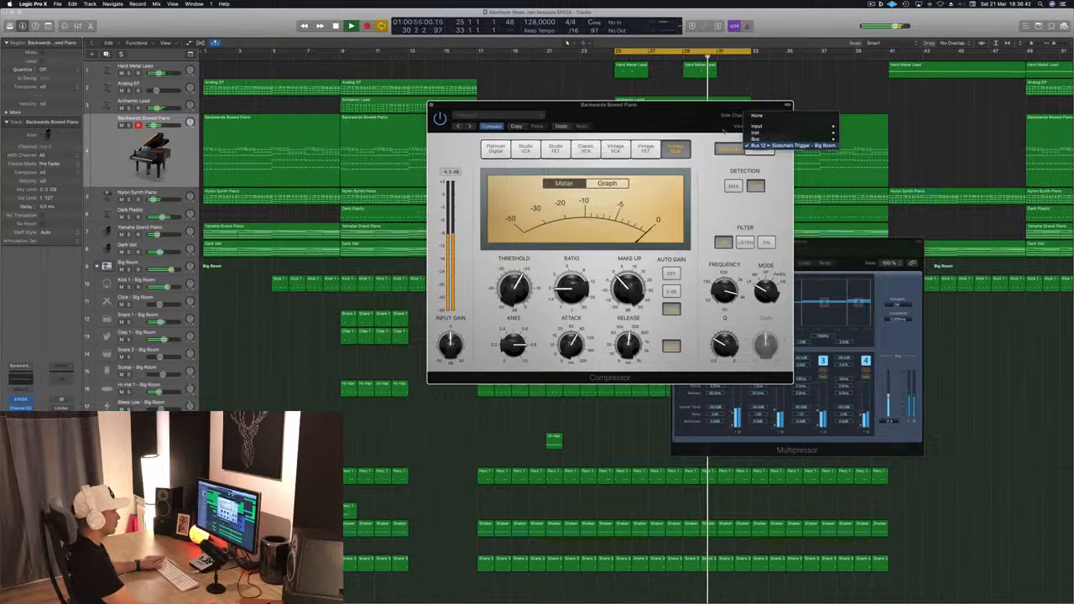
left_click(755, 145)
left_click_drag(700, 113, 644, 99)
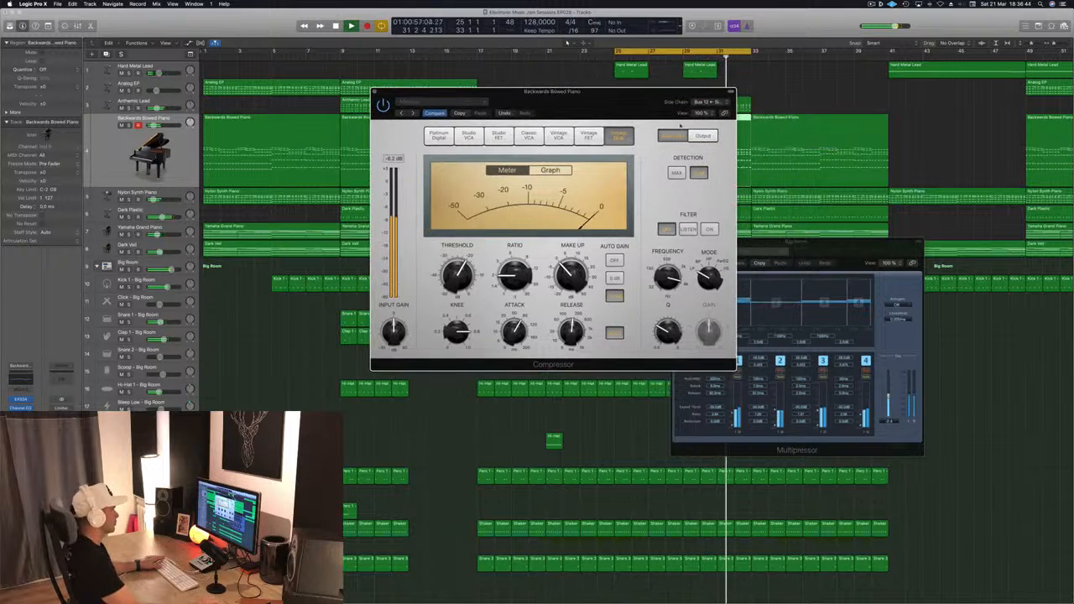
left_click_drag(558, 107, 577, 103)
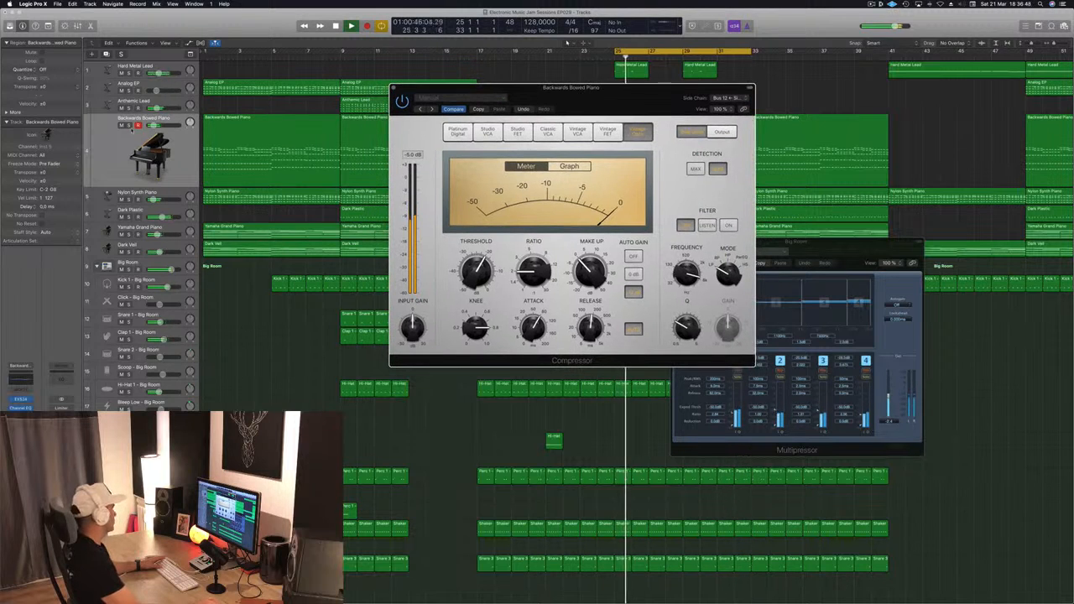
- Solo the Backwards Bowed Piano track, then close and reopen its compressor
key("s")
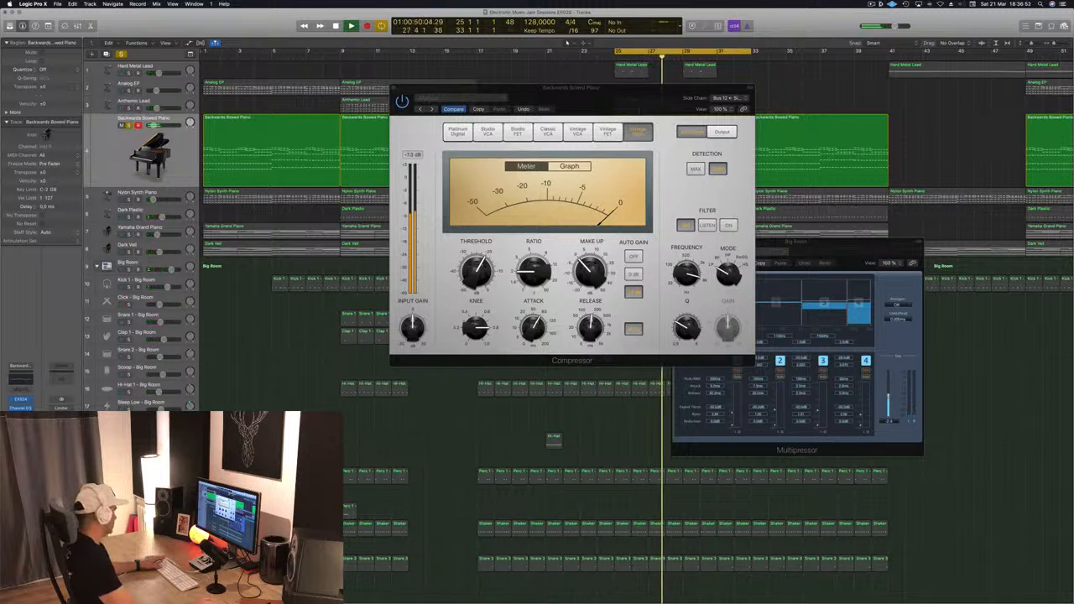
key("super+w")
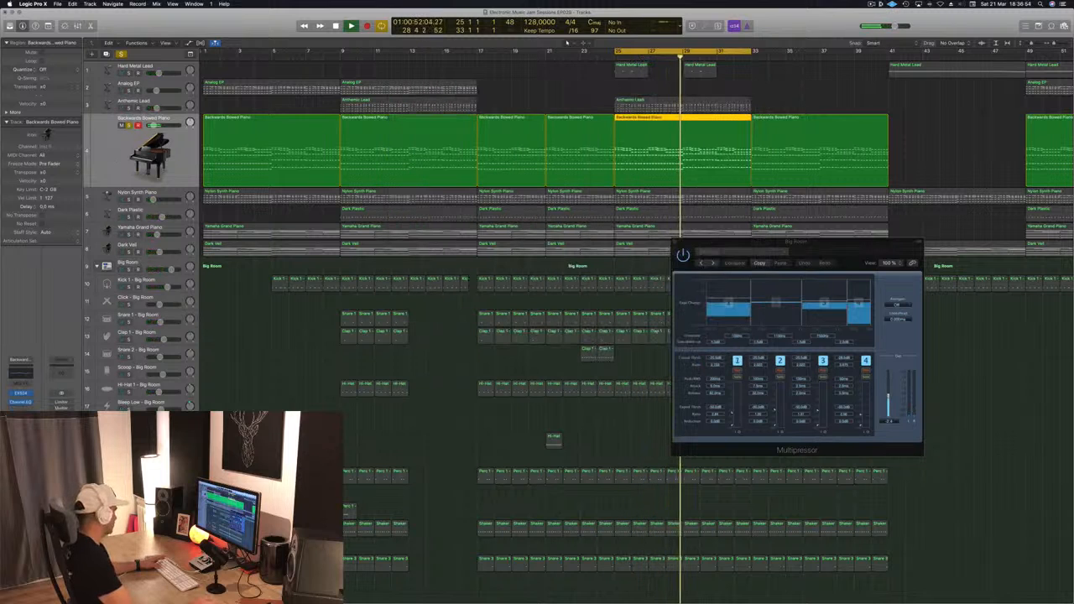
left_click(20, 411)
left_click_drag(248, 33, 797, 141)
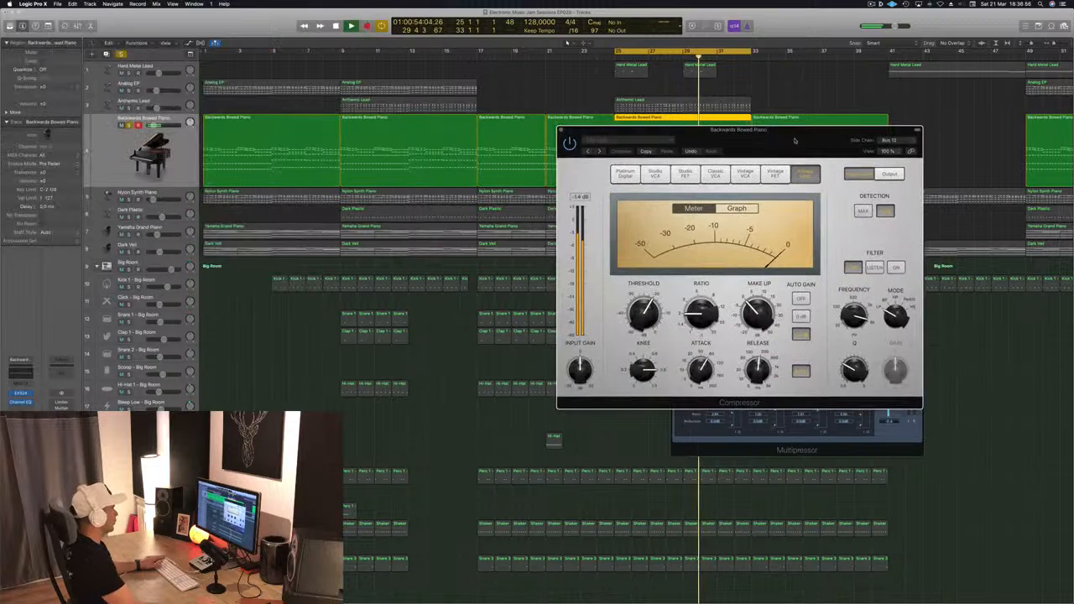
- Try Bus 9 (Kick 1 - Big Room, Kick 2 - Big Room) as the compressor's side chain source
left_click(887, 140)
mouse_move(905, 157)
mouse_move(904, 159)
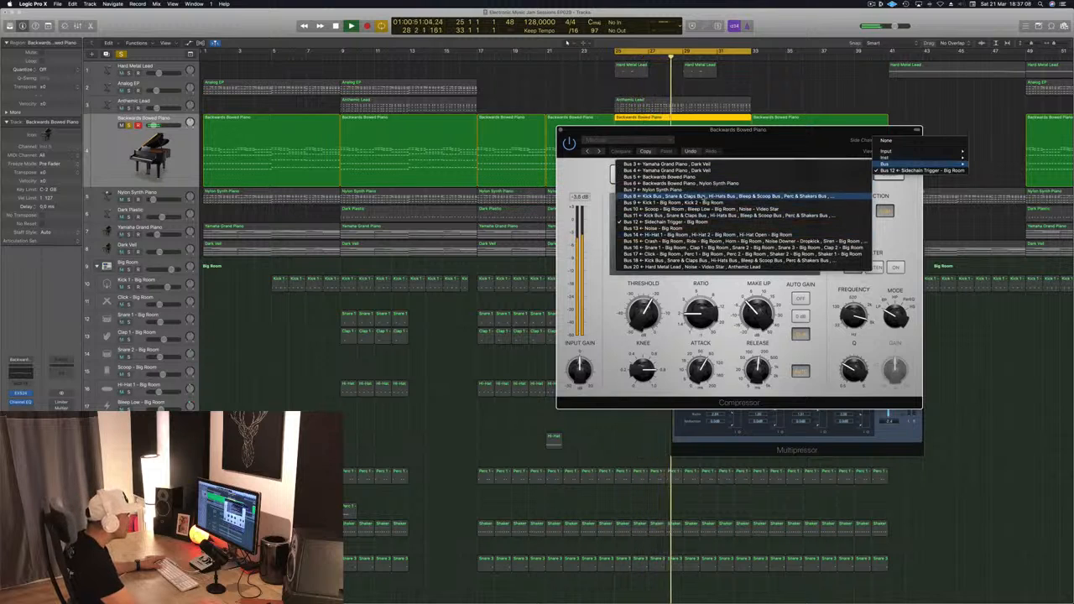
left_click(671, 202)
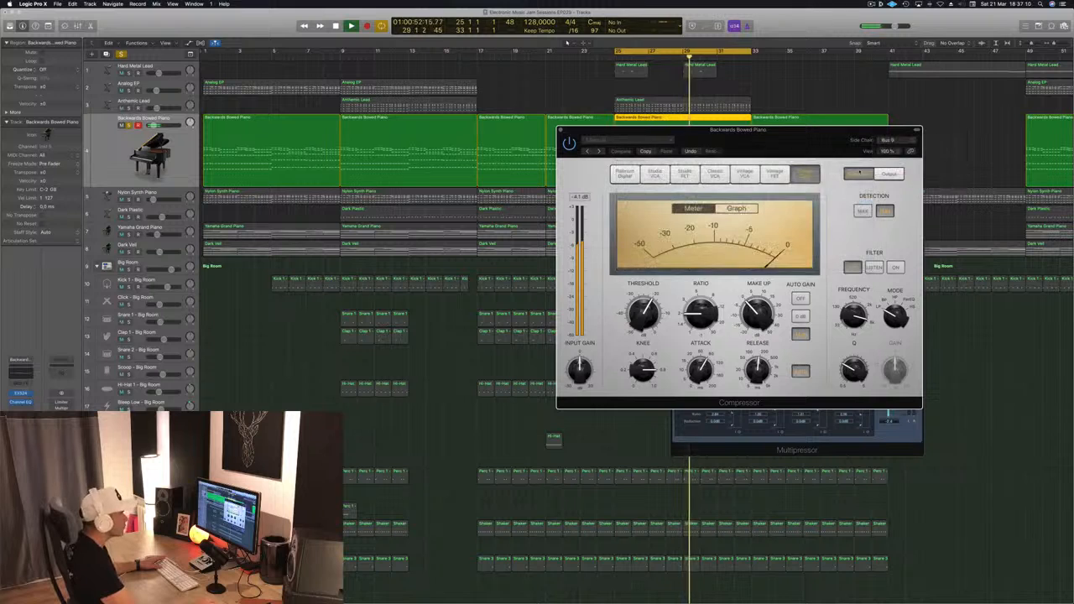
- Set the compressor's side chain source back to Bus 12 (Sidechain Trigger - Big Room)
left_click(893, 141)
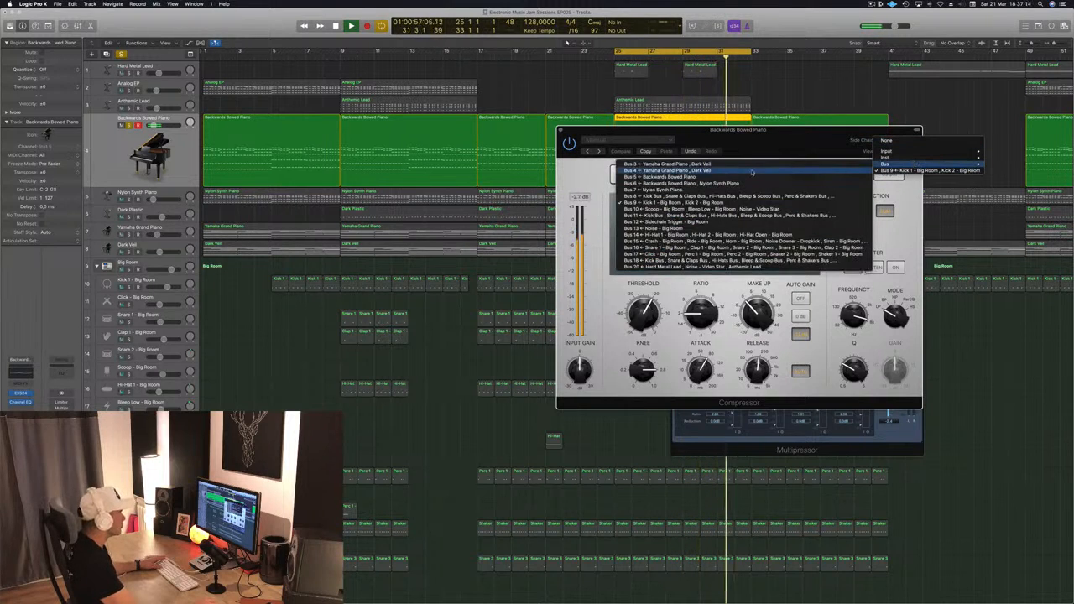
left_click(739, 223)
left_click_drag(822, 149, 807, 130)
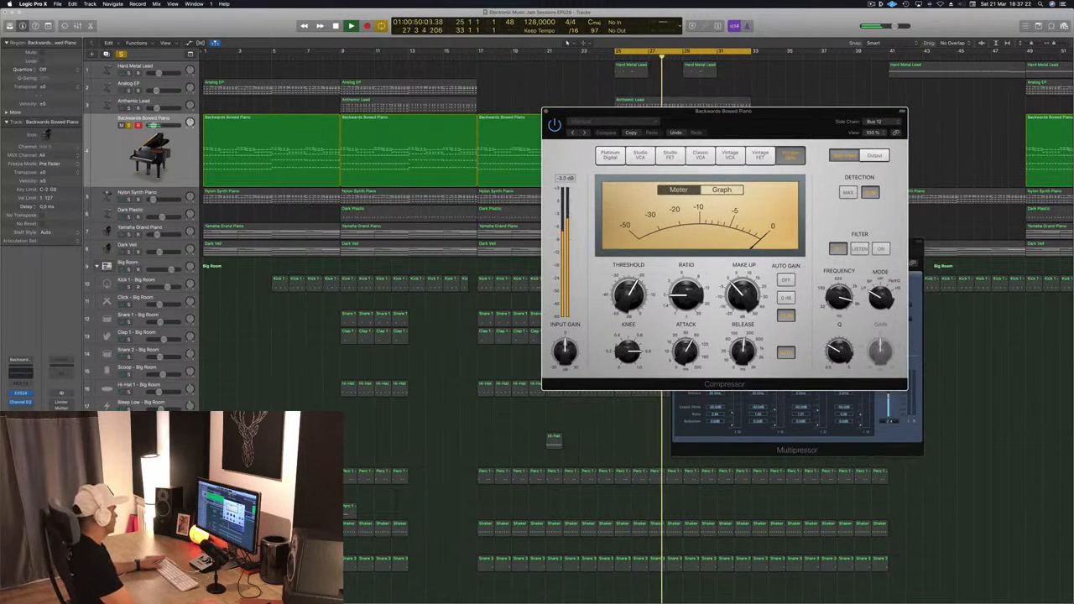
- Solo the Sidechain Trigger and Nylon Synth Piano tracks alongside the Backwards Bowed Piano
scroll(567, 42, "down", 5)
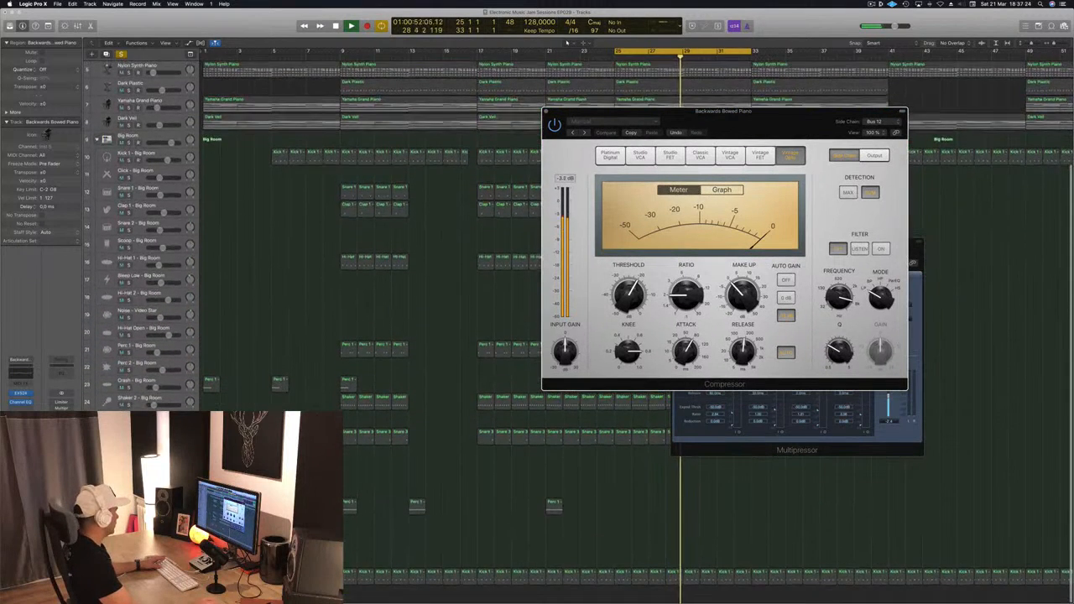
left_click(128, 580)
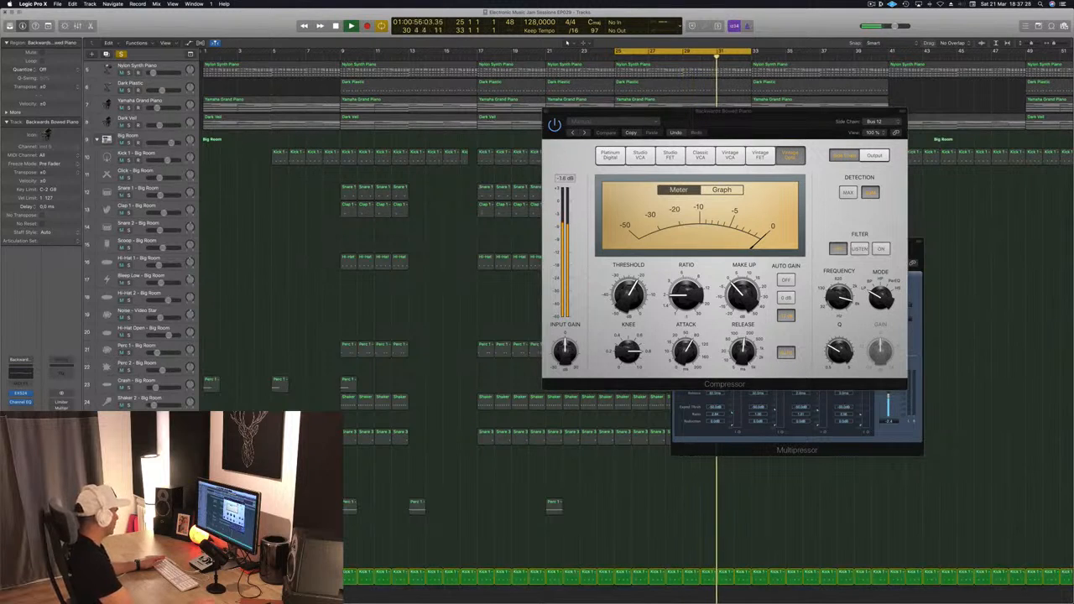
left_click(142, 573)
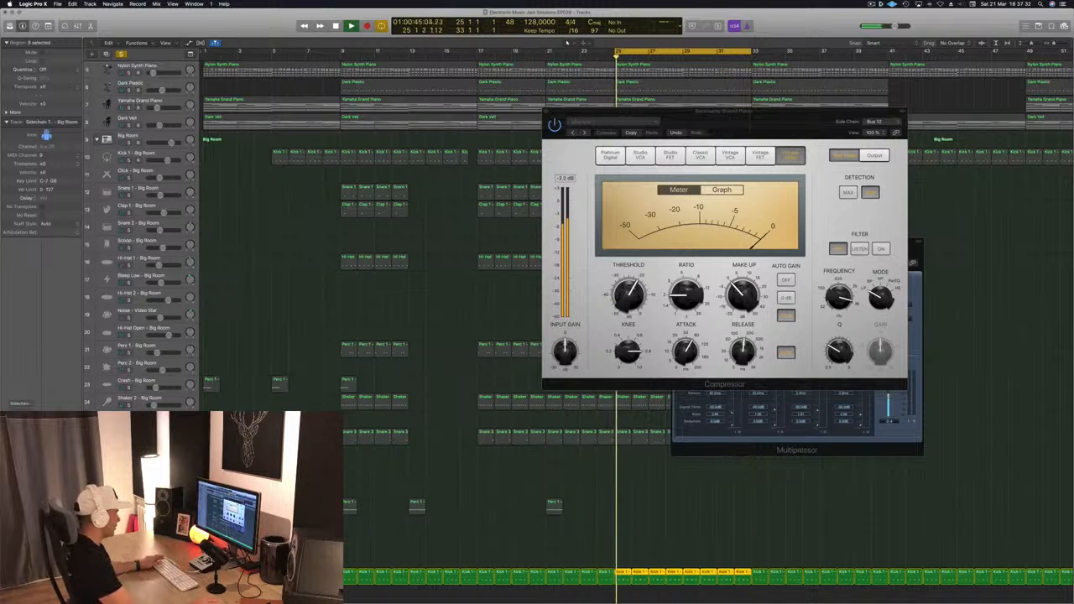
scroll(393, 285, "up", 5)
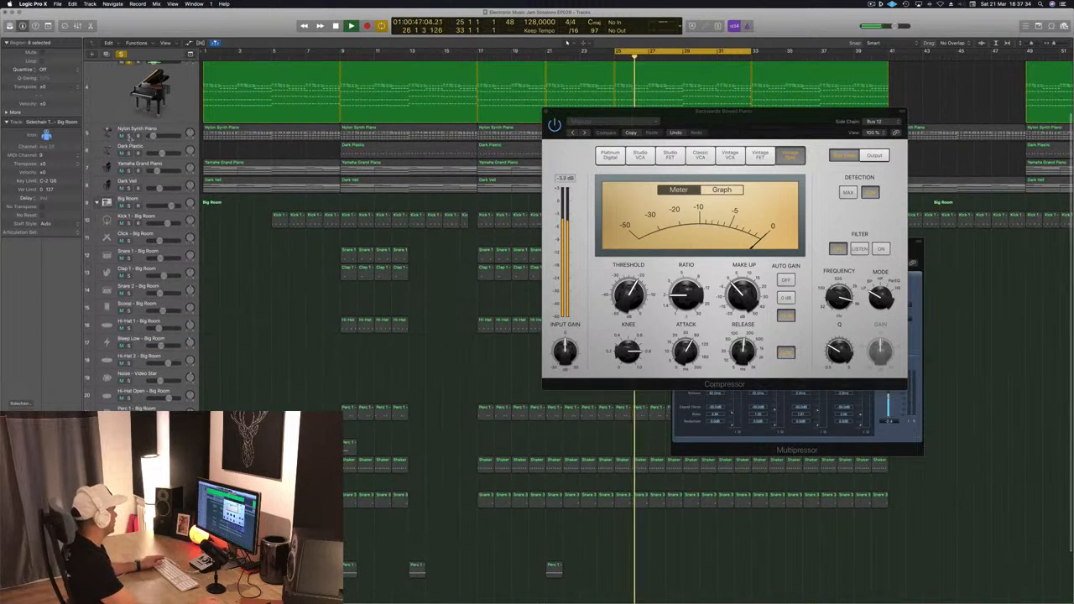
left_click(160, 131)
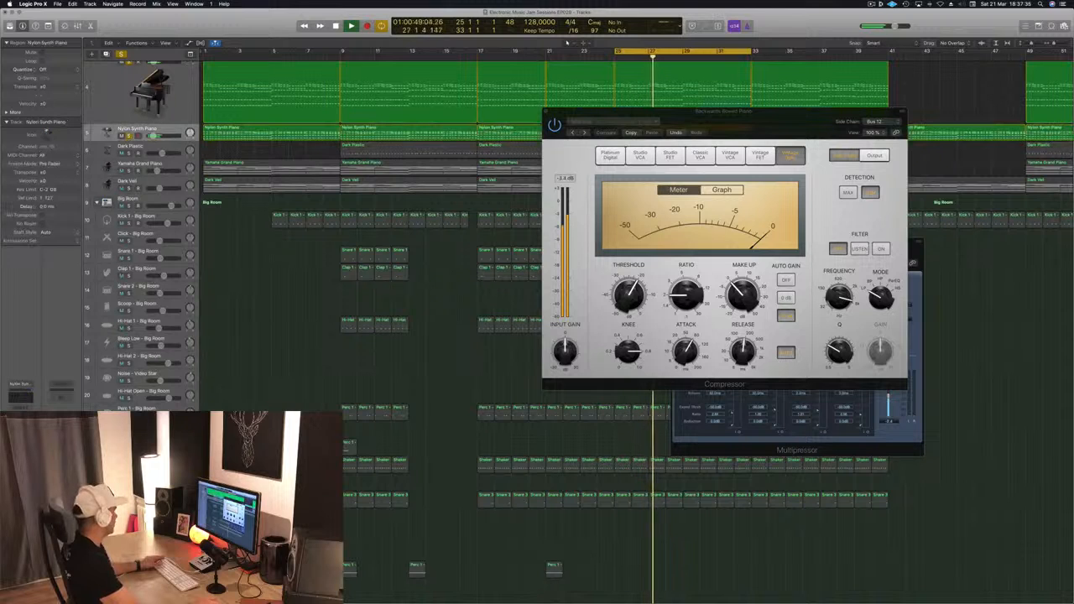
- Close the Backwards Bowed Piano's compressor window and stop playback
scroll(119, 407, "up", 3)
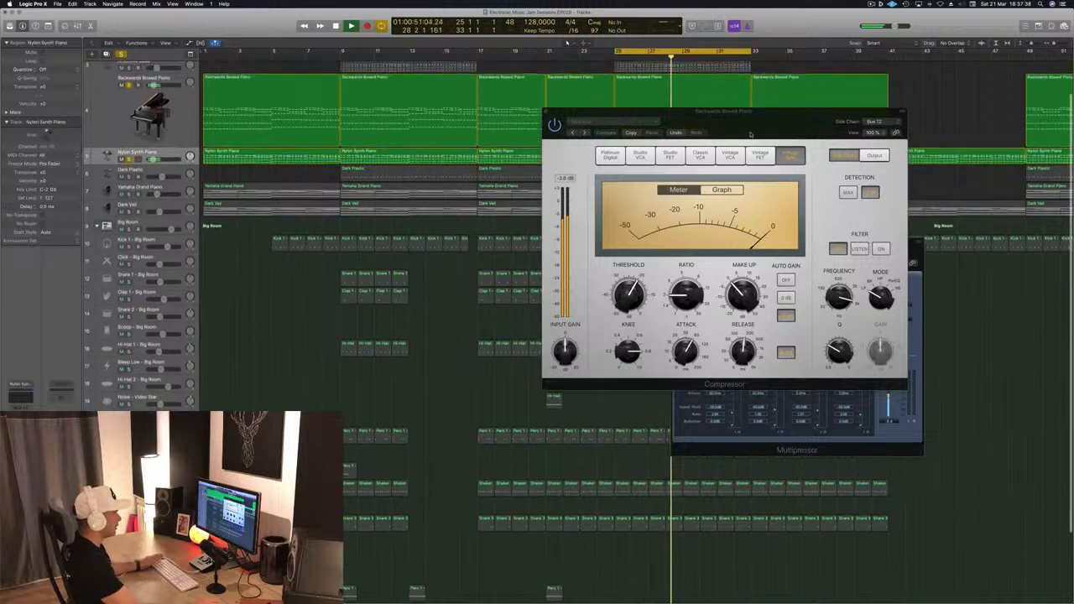
left_click_drag(769, 126, 734, 142)
left_click(510, 129)
key("space")
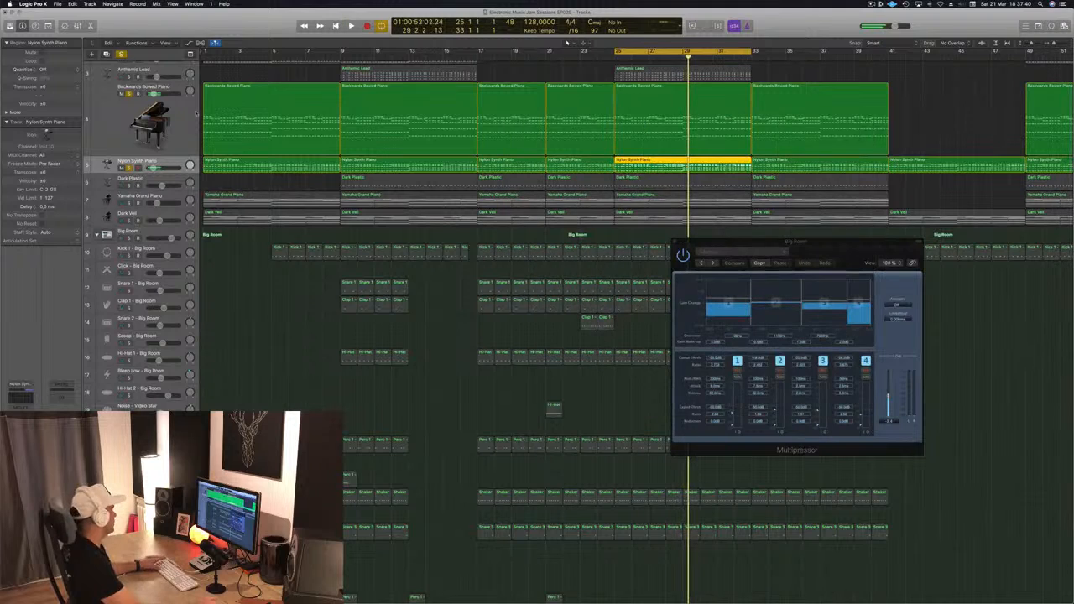
- Open a Factory Default compressor on the Backwards Bowed Piano track and set its side chain to Bus 12 (Sidechain Trigger - Big Room)
left_click(172, 126)
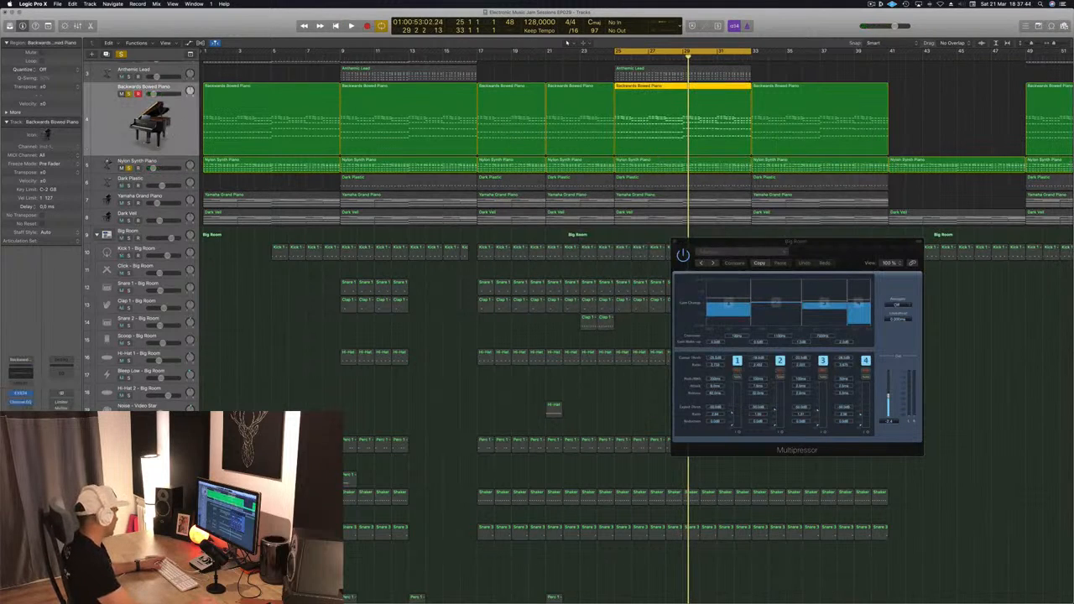
left_click(20, 409)
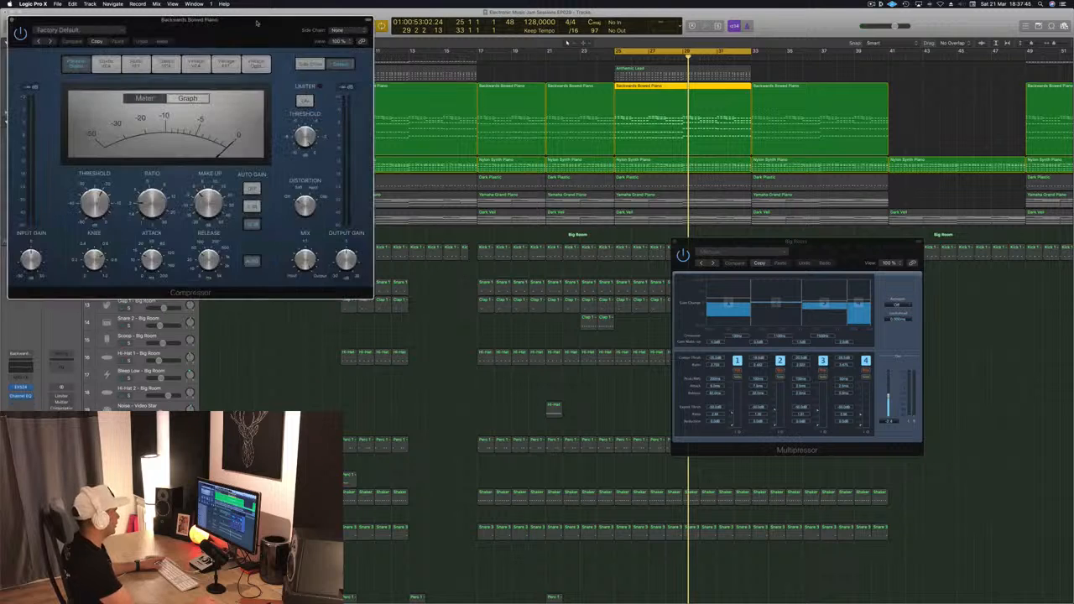
left_click_drag(331, 26, 665, 76)
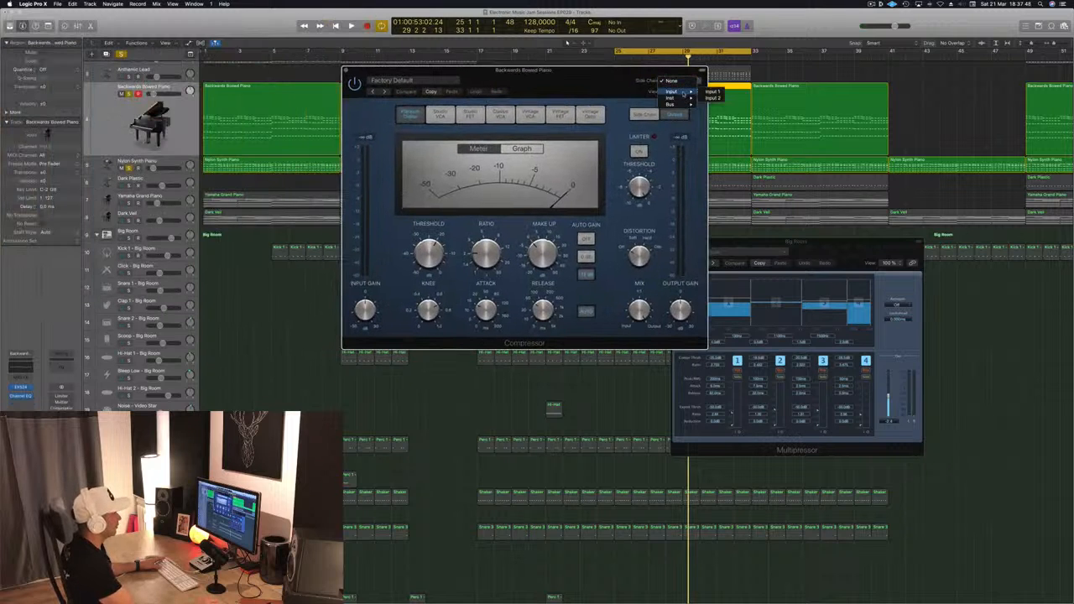
mouse_move(684, 105)
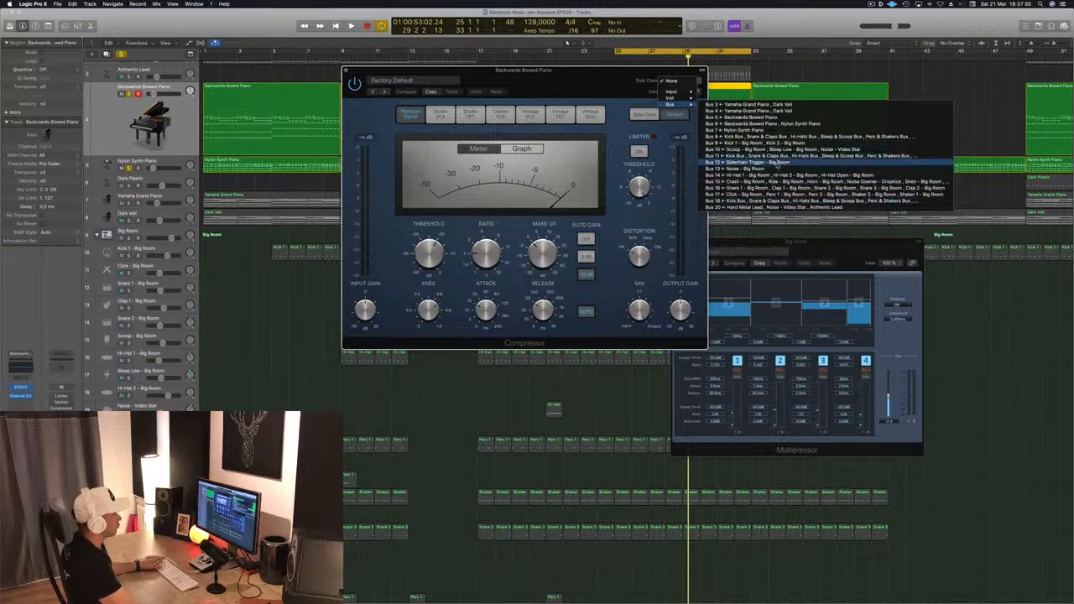
left_click(755, 162)
- Play the looped section to check the side-chained default compressor on the piano, then stop playback
left_click_drag(580, 87, 795, 177)
key("space")
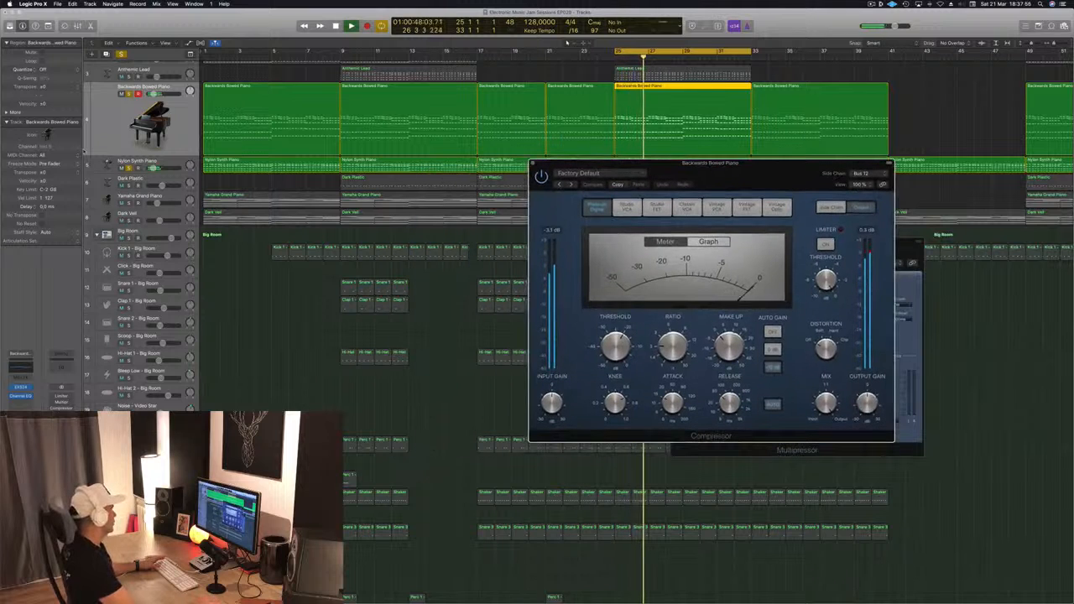
left_click(179, 143)
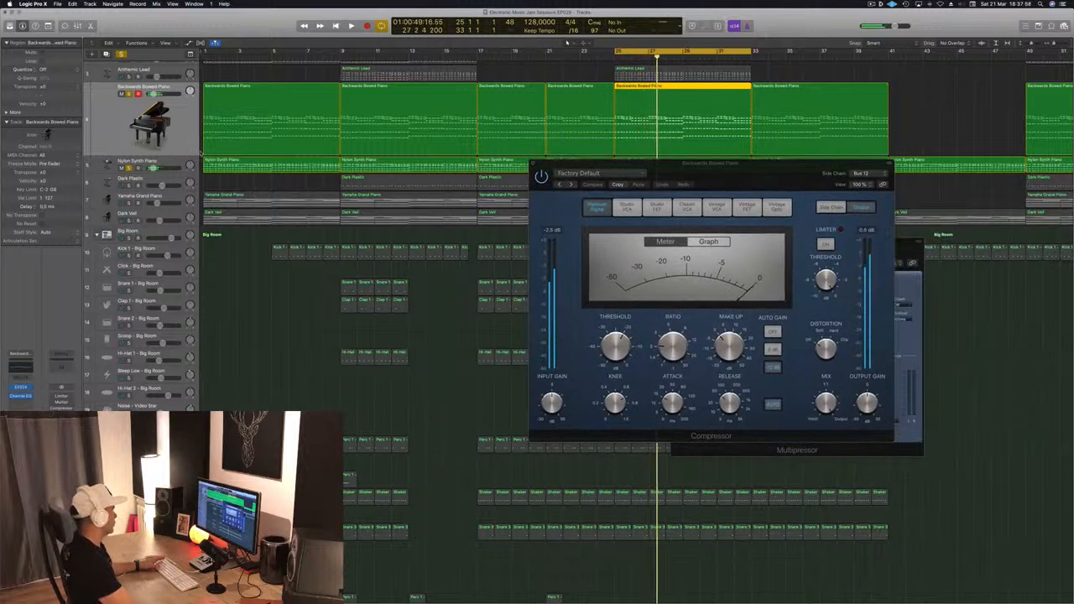
left_click_drag(605, 164, 582, 188)
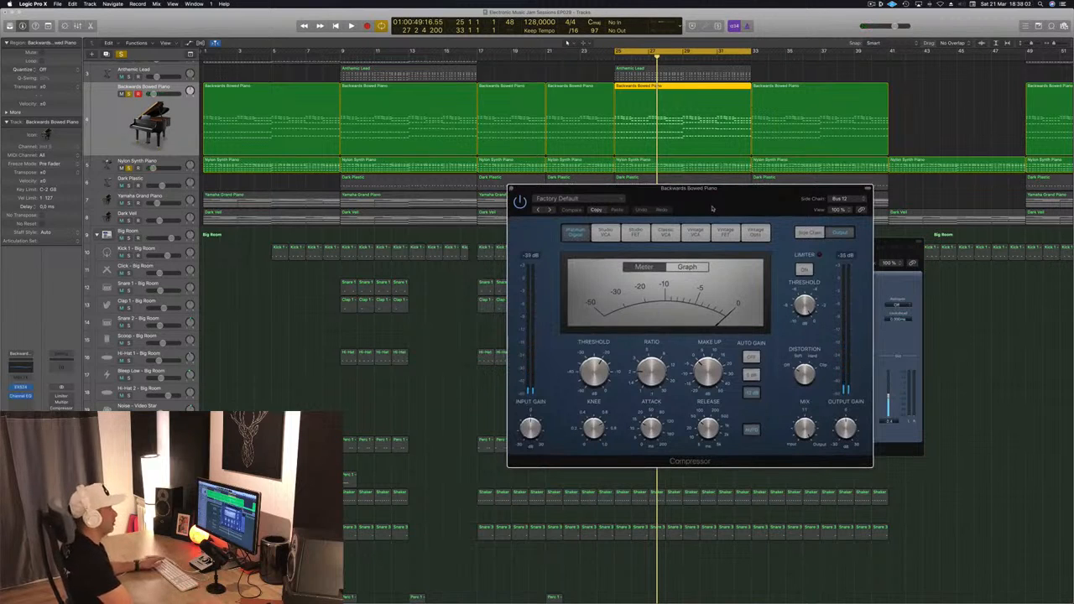
left_click_drag(714, 208, 677, 215)
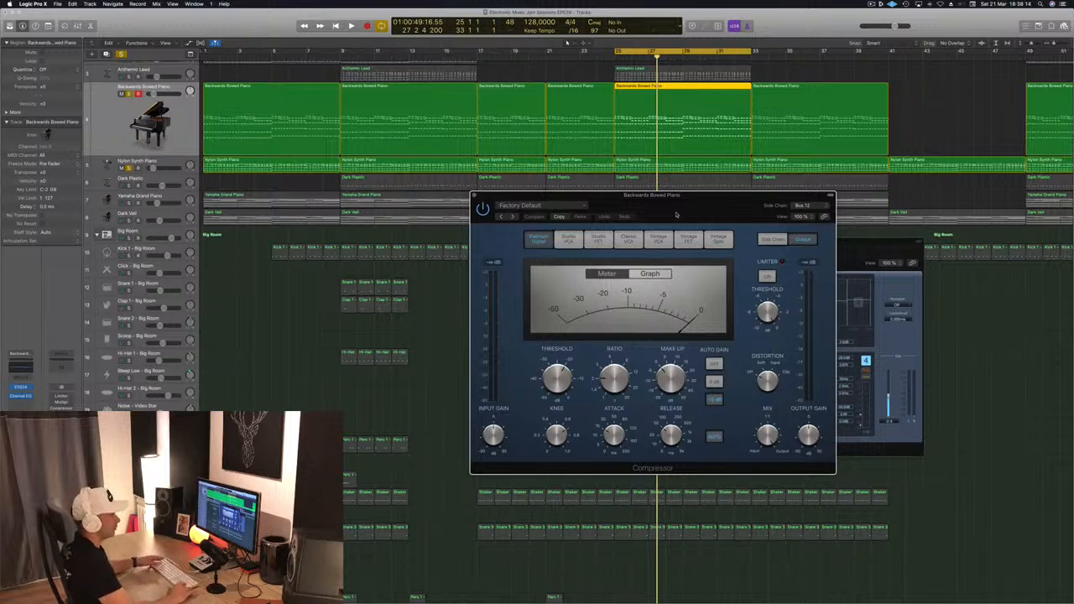
left_click_drag(684, 206, 588, 218)
- Restart playback, close the compressor window and deselect the piano region
key("space")
left_click(387, 202)
left_click(260, 342)
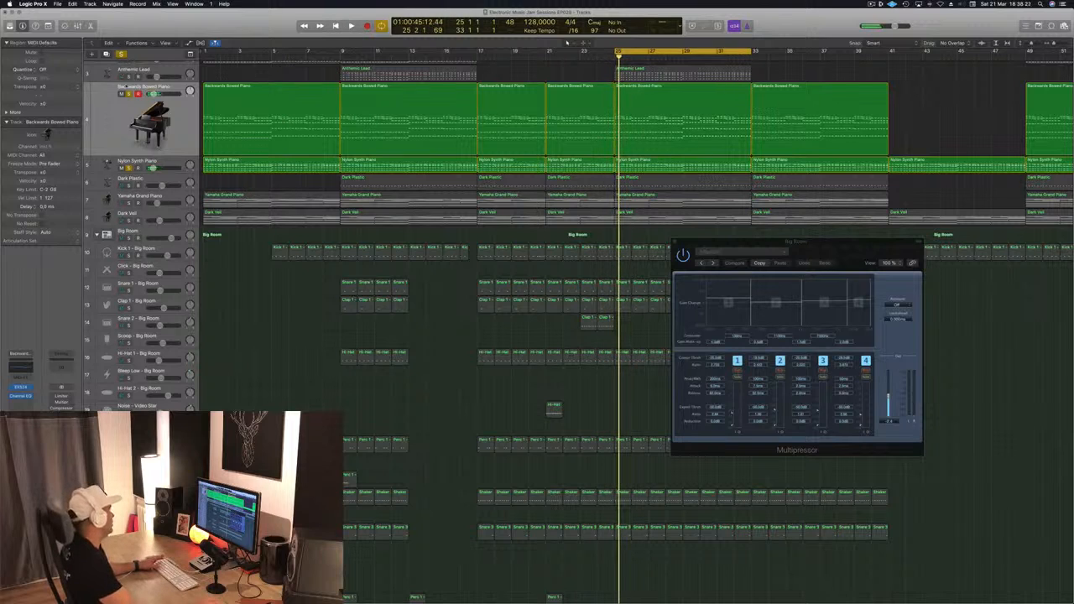
- Restart the loop with the Dark Plastic and Big Room tracks soloed too, and select Dark Plastic
key("space")
key("space")
key("space")
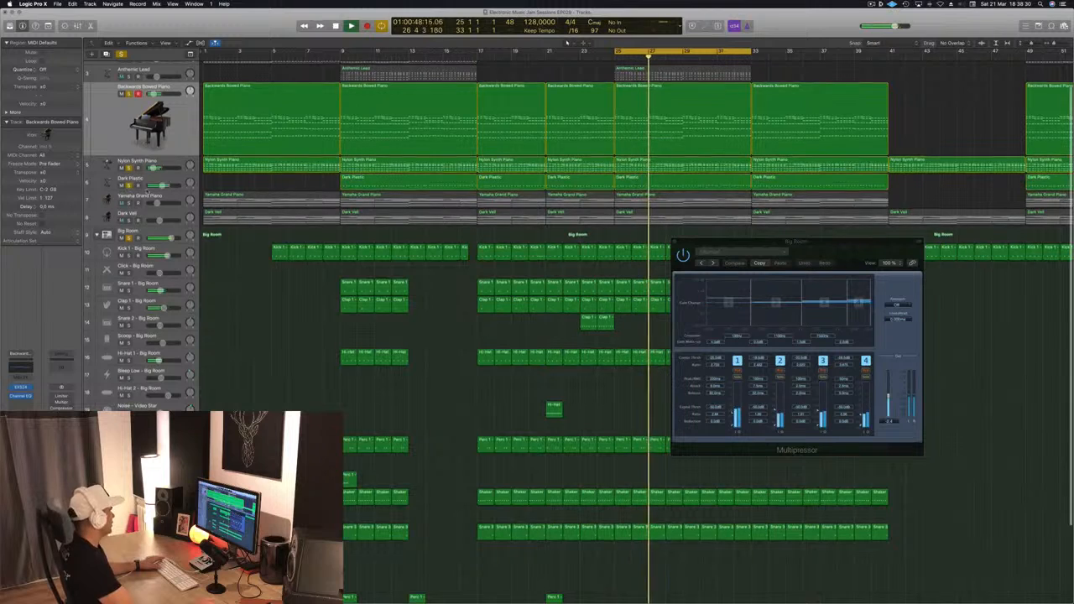
left_click(172, 179)
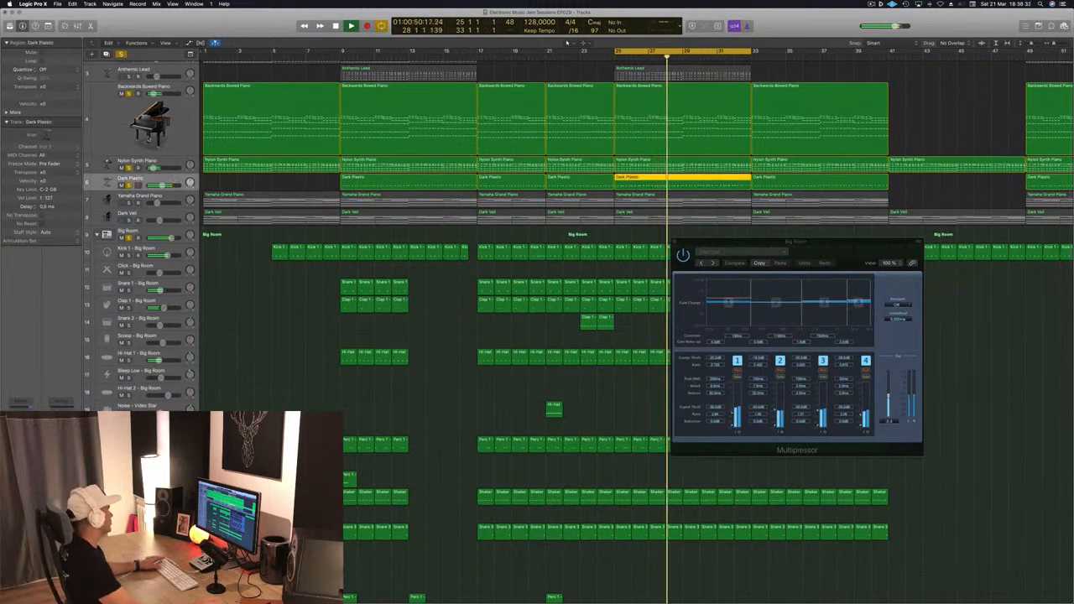
- Mute the Backwards Bowed Piano track and select the Analog EP track
left_click(122, 94)
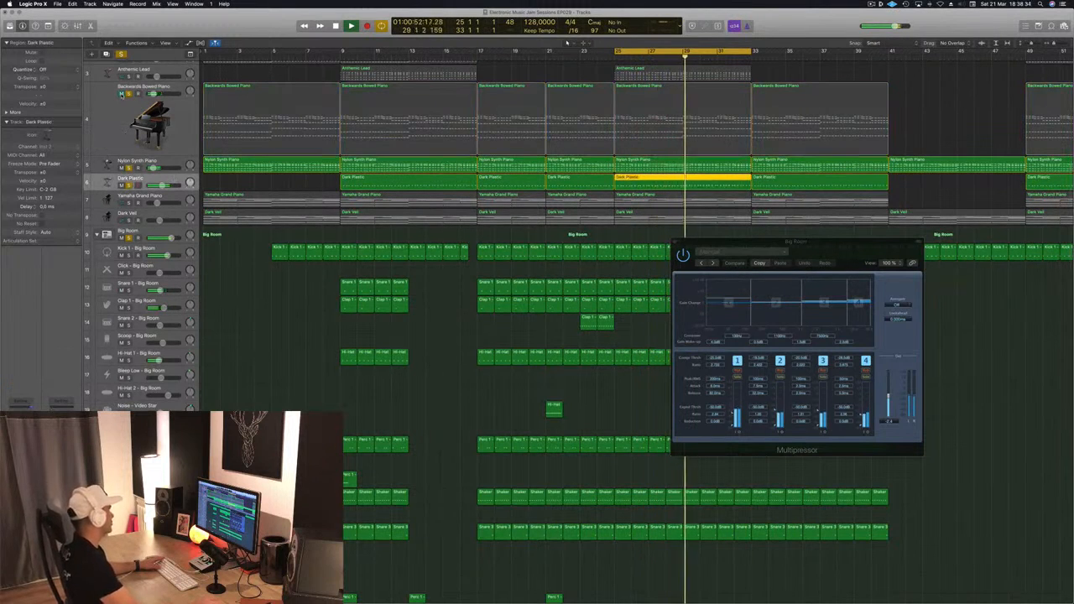
left_click(168, 162)
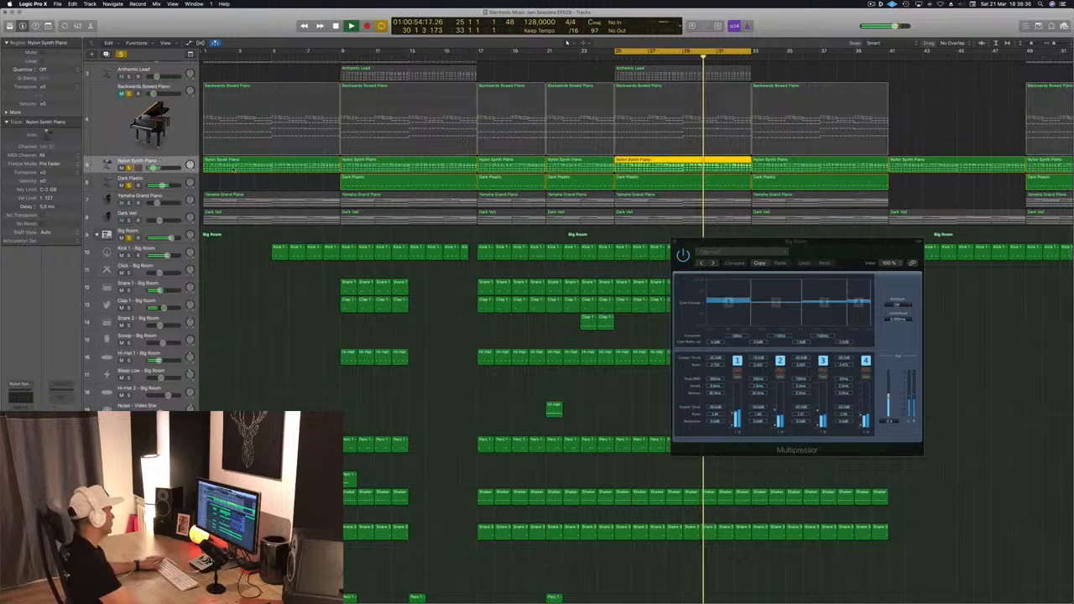
scroll(567, 41, "up", 2)
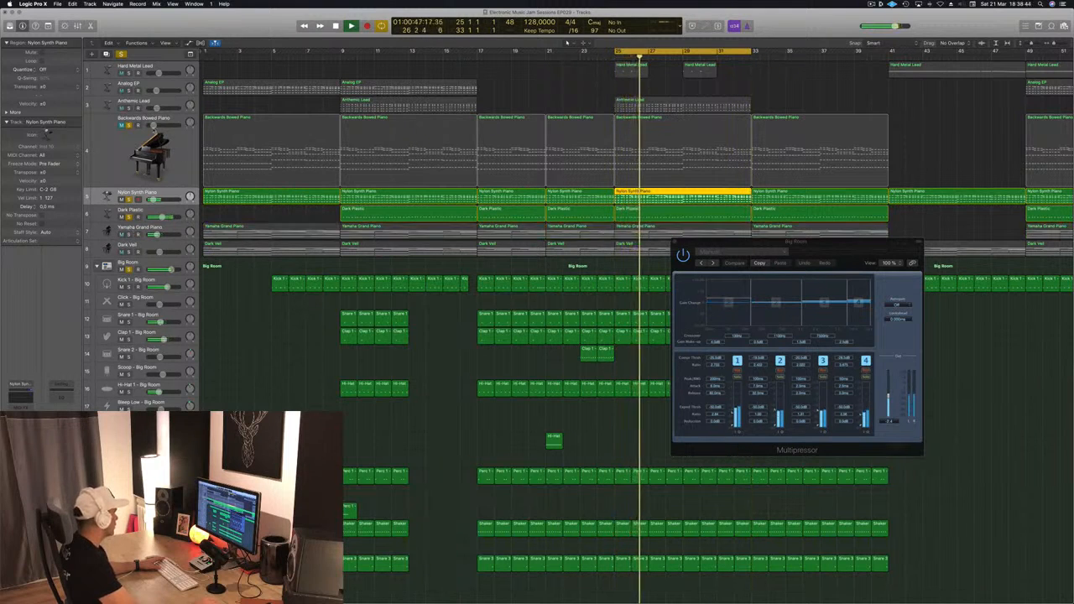
left_click(382, 82)
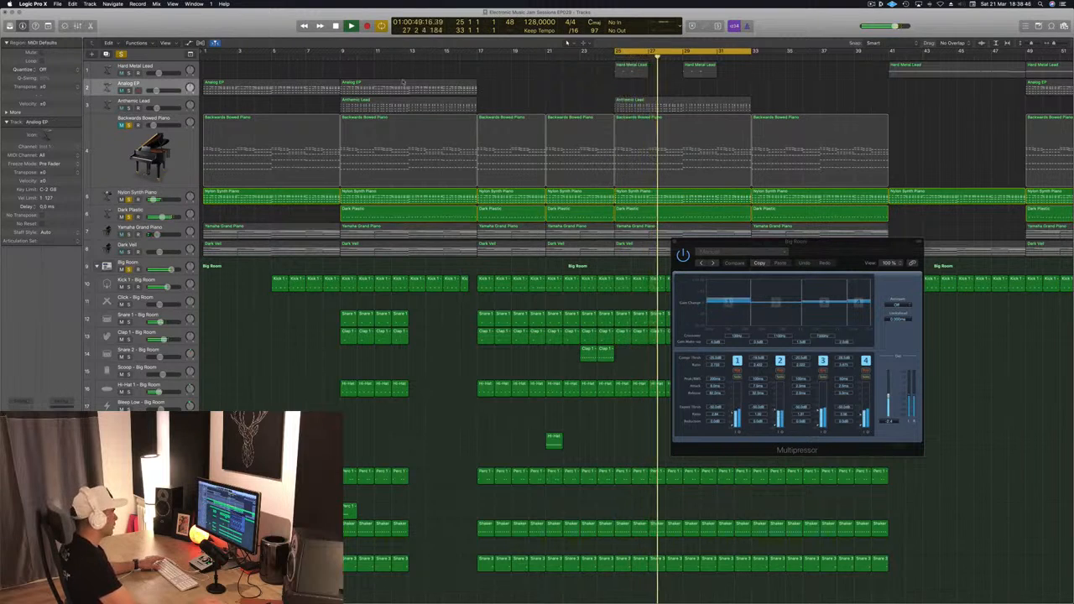
- Try a copy of the Analog EP region at bar 25 with its track soloed, then undo the copy
left_click_drag(381, 82, 668, 91)
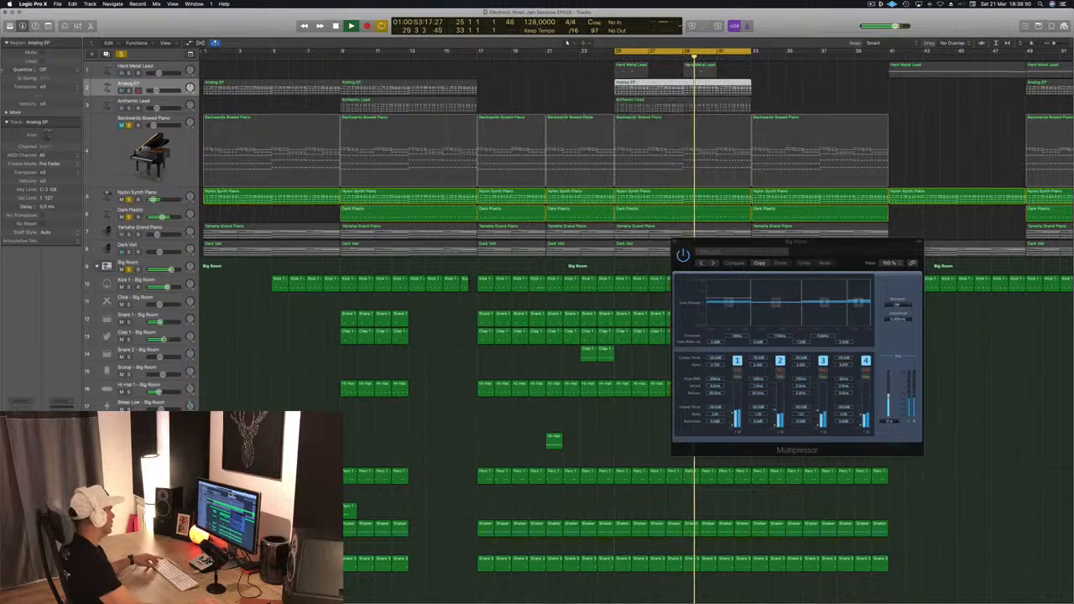
left_click(129, 91)
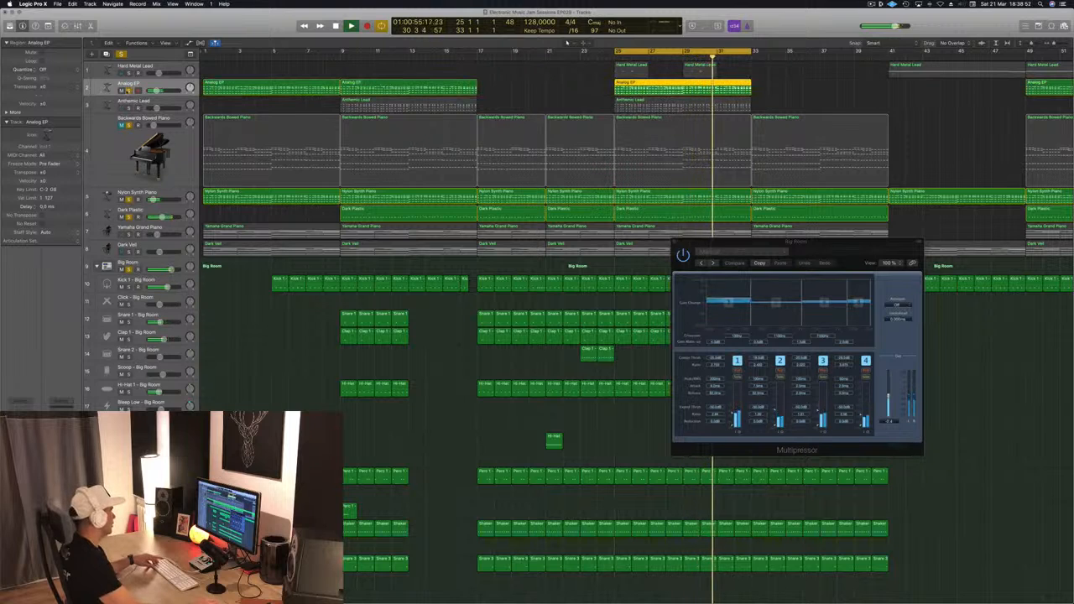
key("super+z")
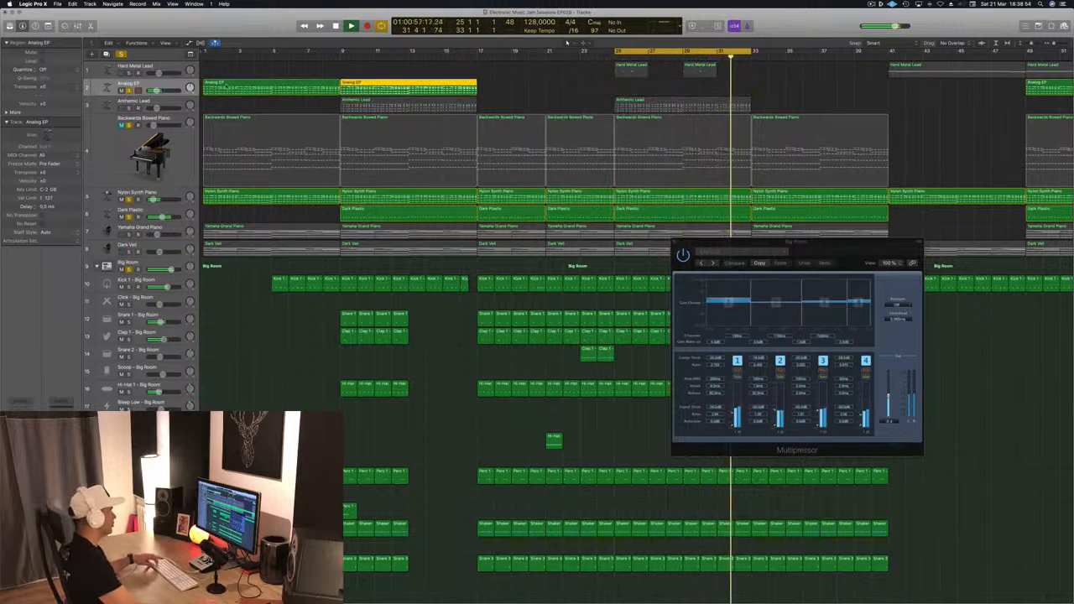
- Solo the Anthemic Lead track, unmute the Backwards Bowed Piano track and select the piano track
left_click(129, 108)
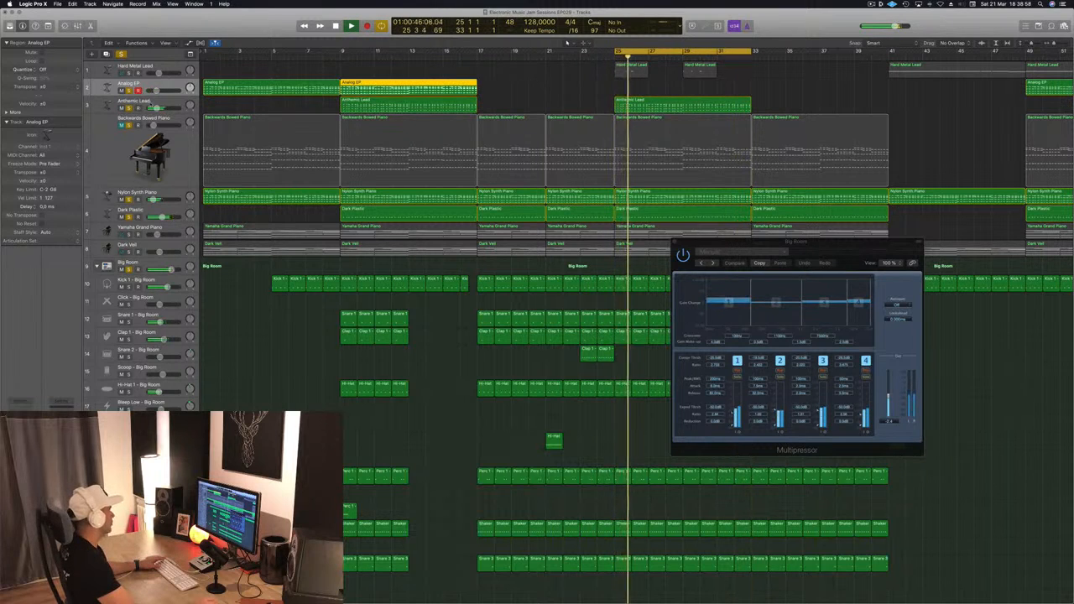
left_click(99, 106)
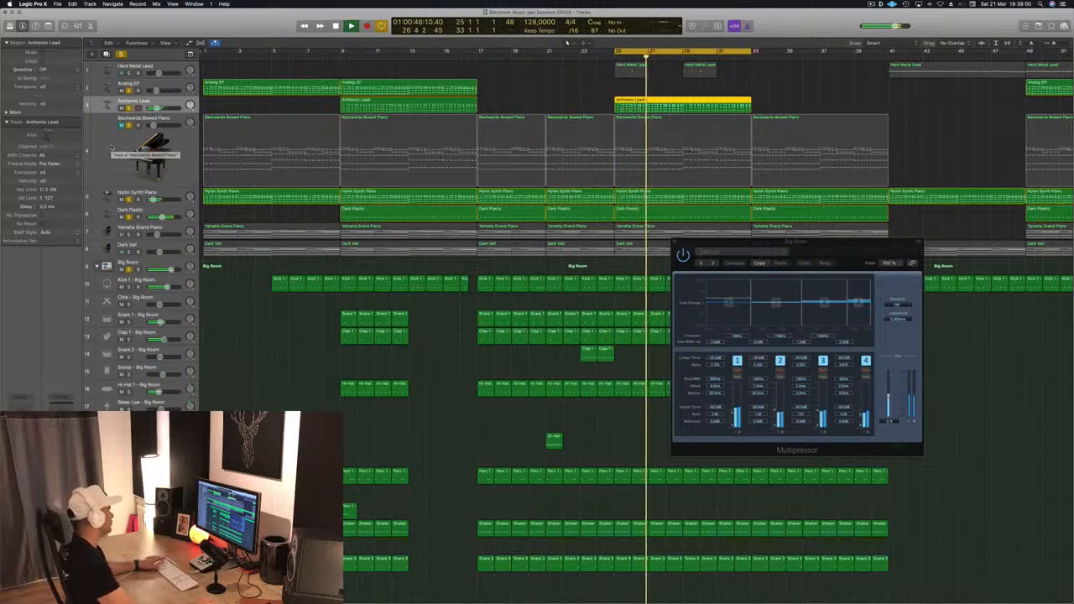
left_click(122, 126)
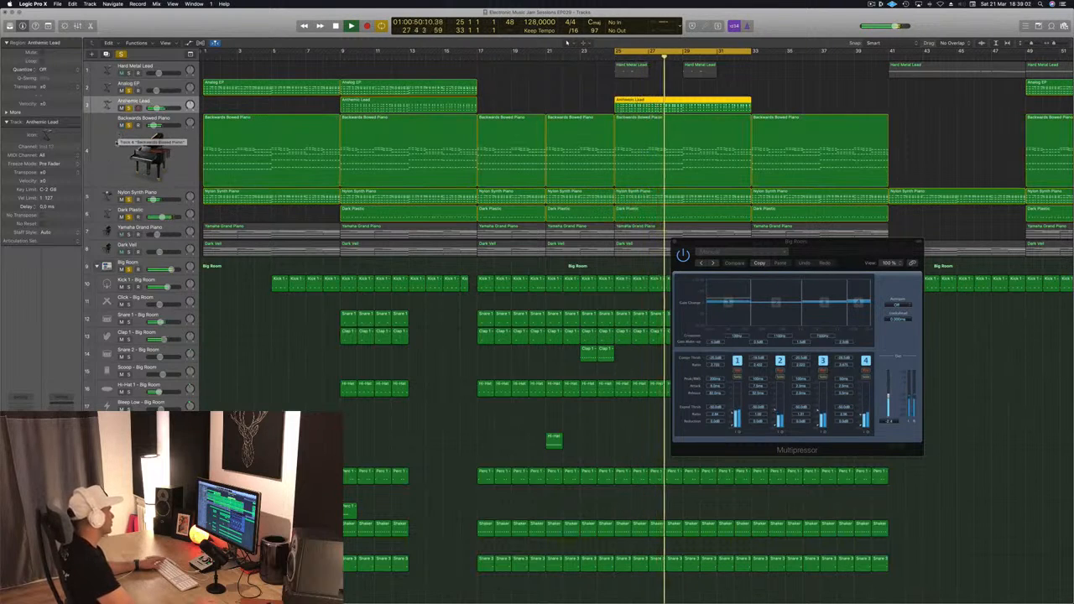
left_click(116, 155)
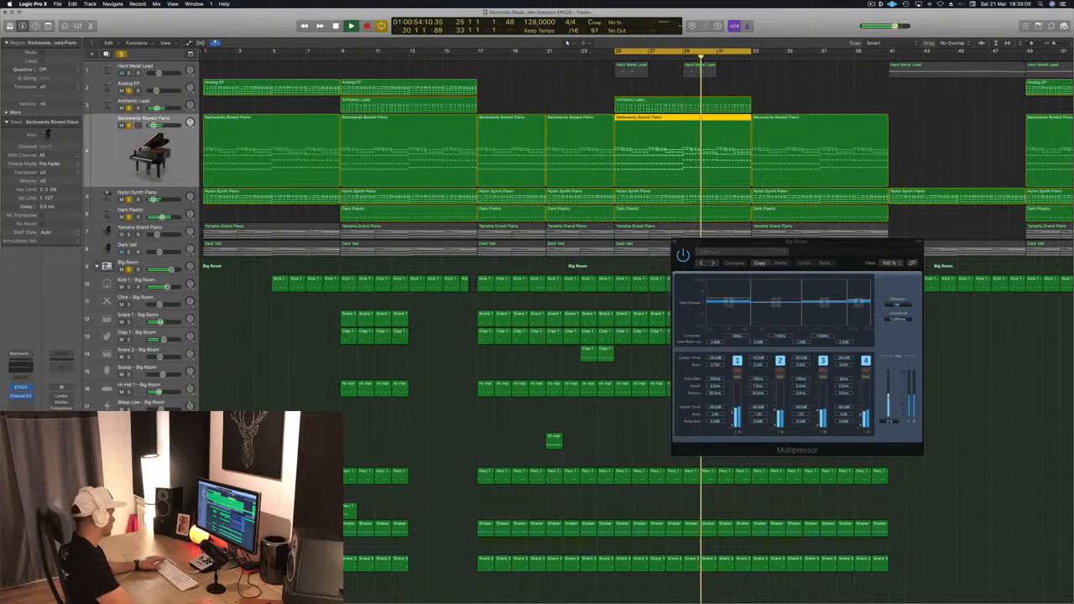
- Check the piano's side-chained compressor during playback, then close it and the Big Room Multipressor window
left_click(21, 404)
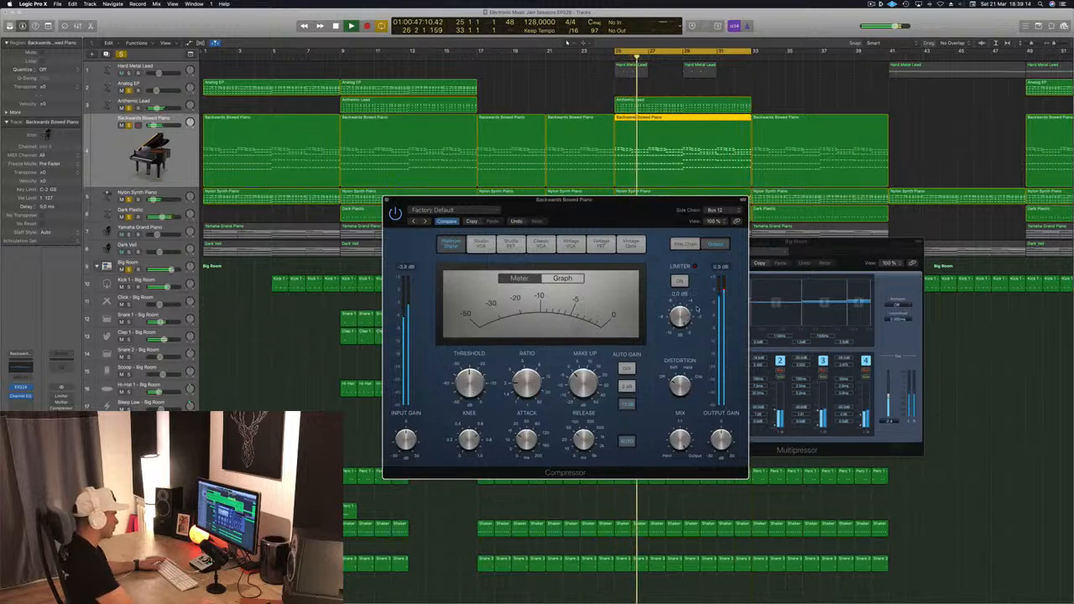
mouse_move(683, 443)
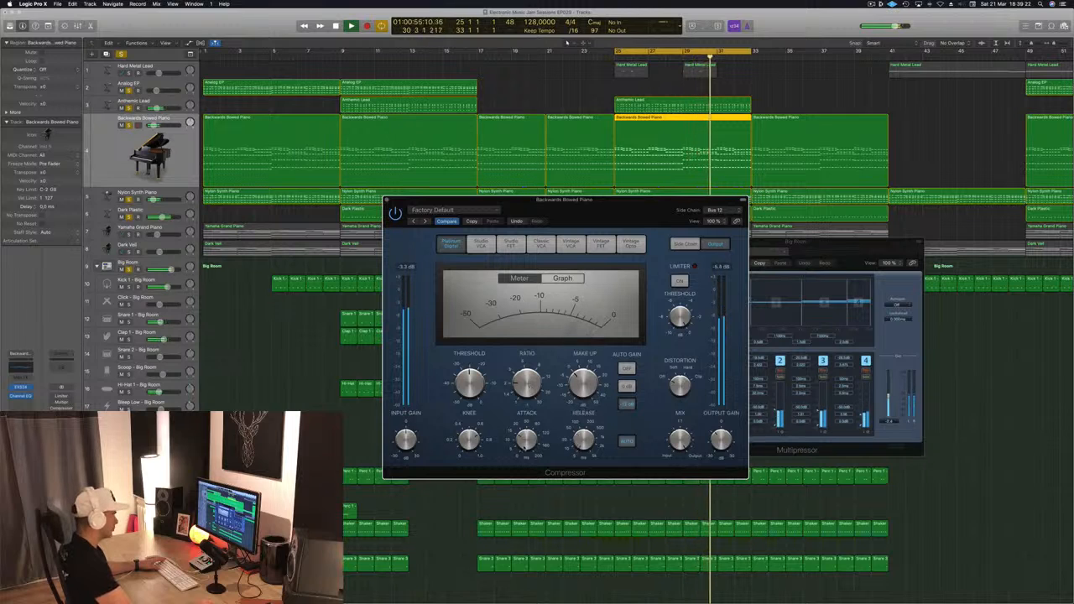
mouse_move(632, 207)
left_mouse_down()
mouse_move(652, 203)
mouse_move(614, 205)
left_mouse_up()
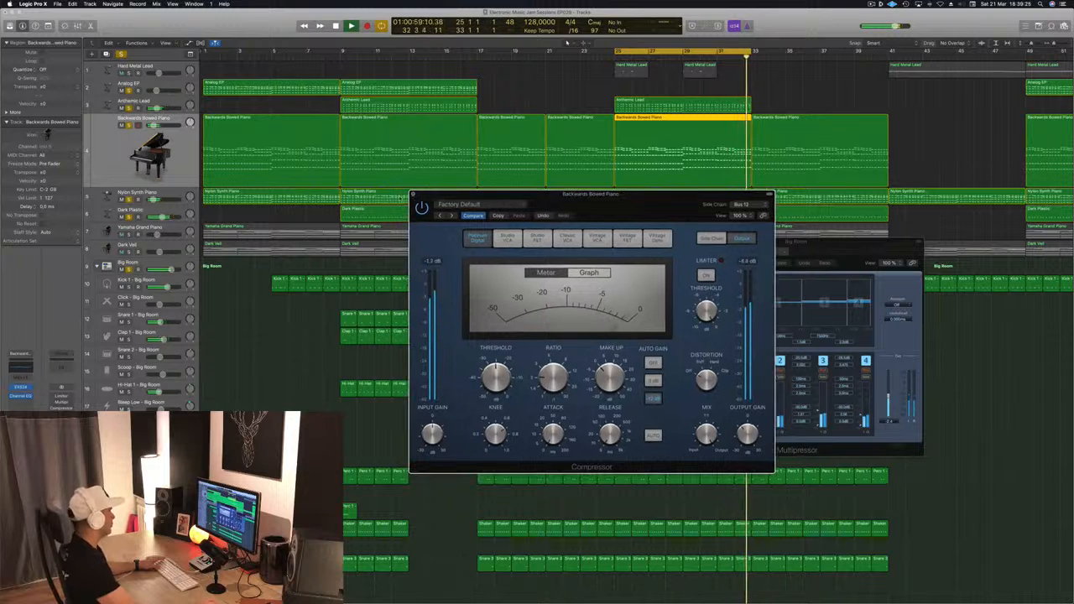
left_click(413, 195)
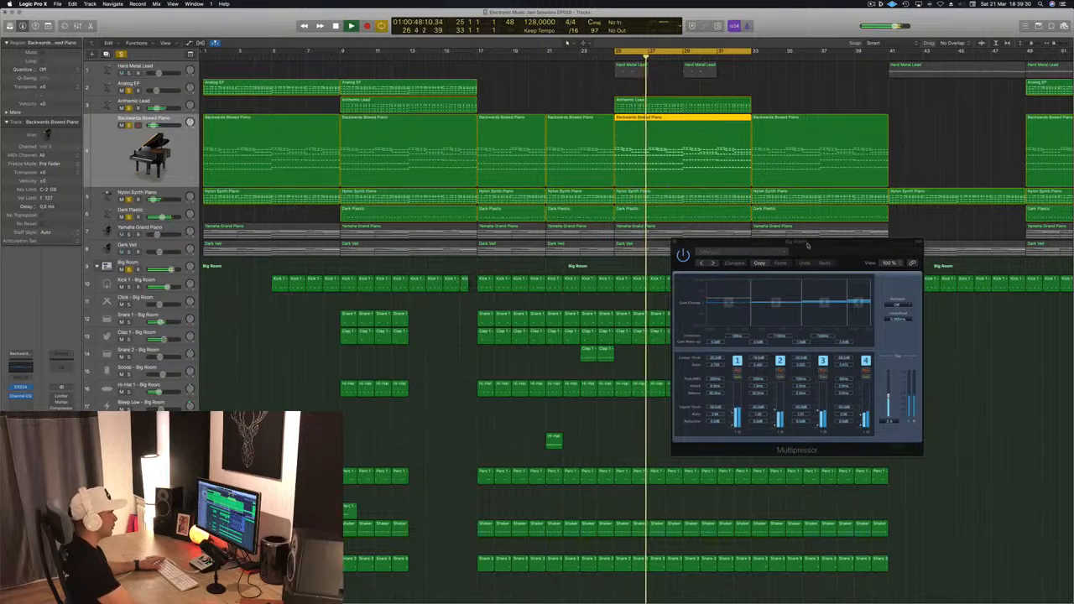
left_click_drag(814, 243, 738, 244)
left_click(600, 245)
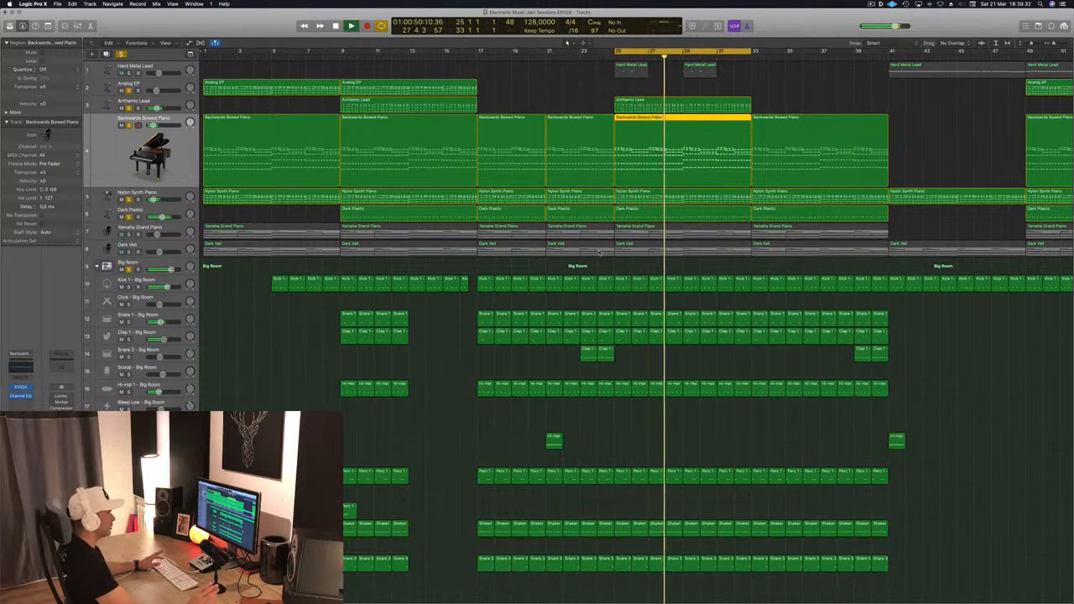
- Clear all existing solos, solo only the Anthemic Lead track and restart the loop
key("space")
left_click(164, 102)
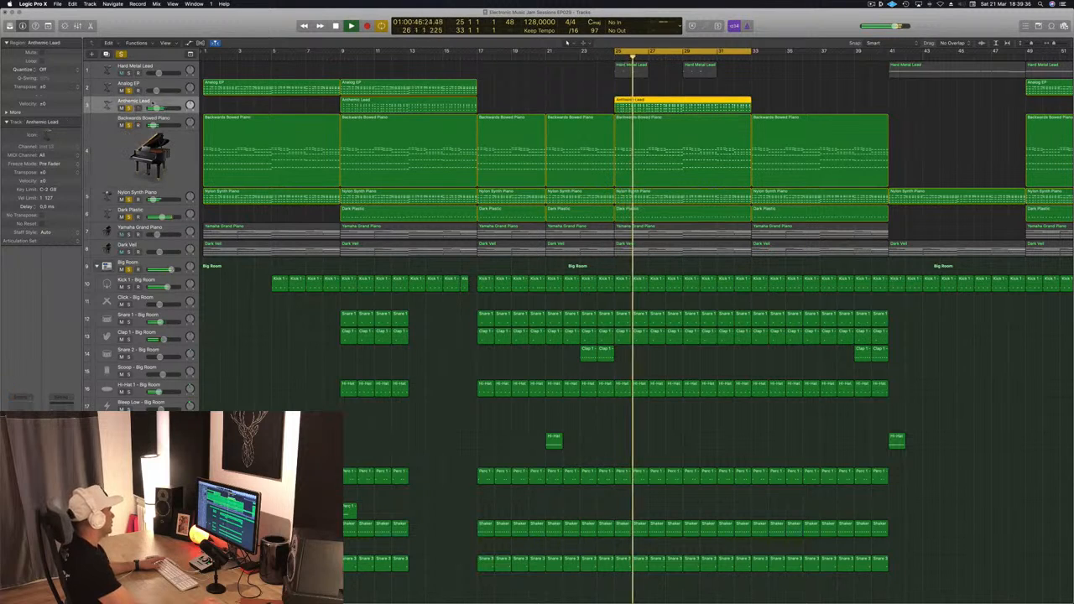
left_click(121, 55)
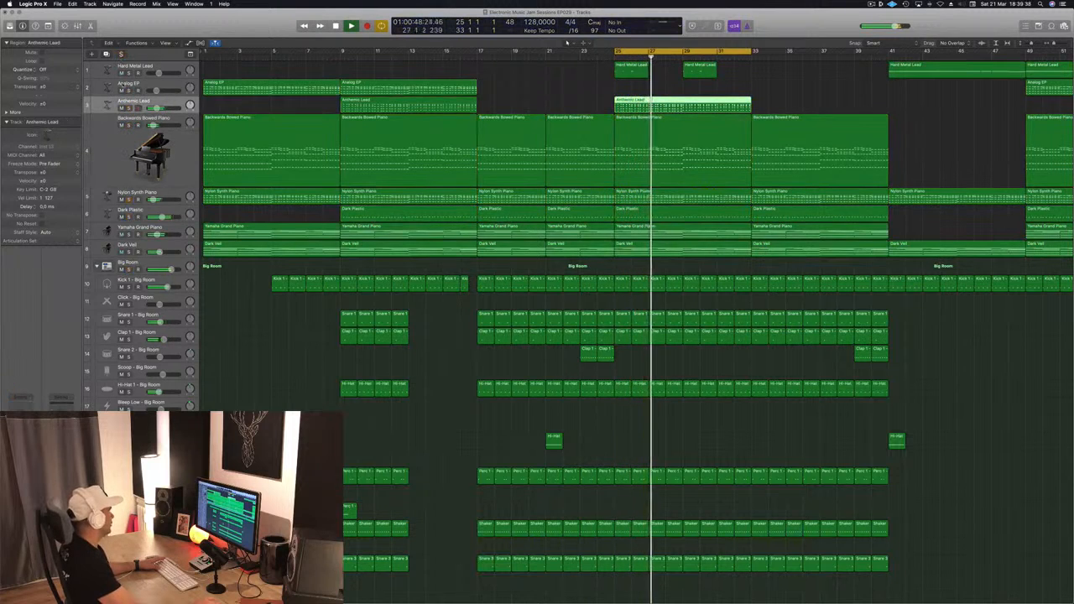
left_click(128, 90)
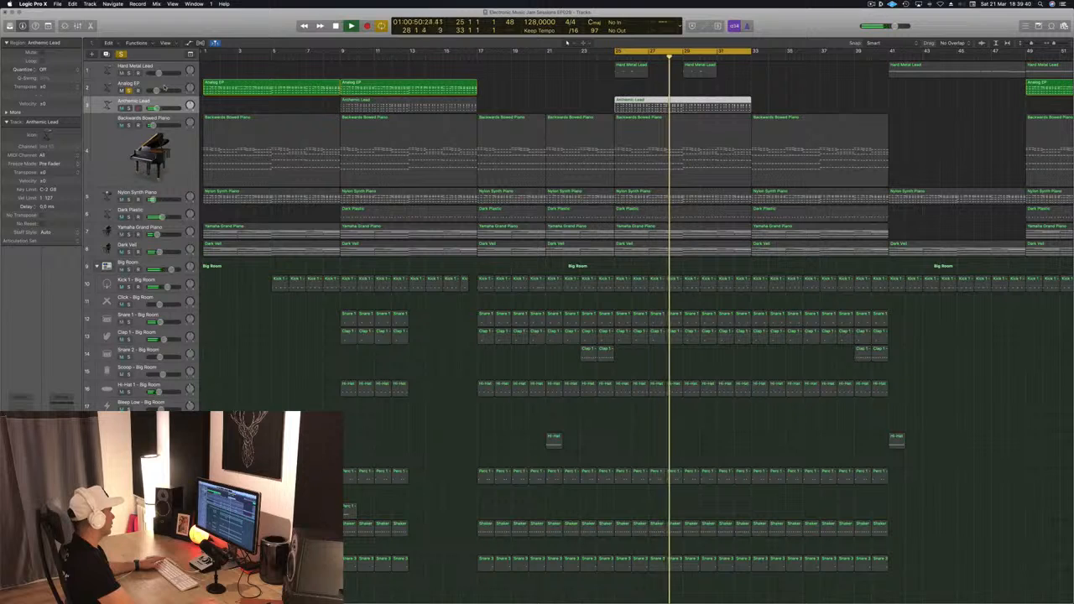
left_click(128, 91)
left_click(128, 109)
key("space")
key("space")
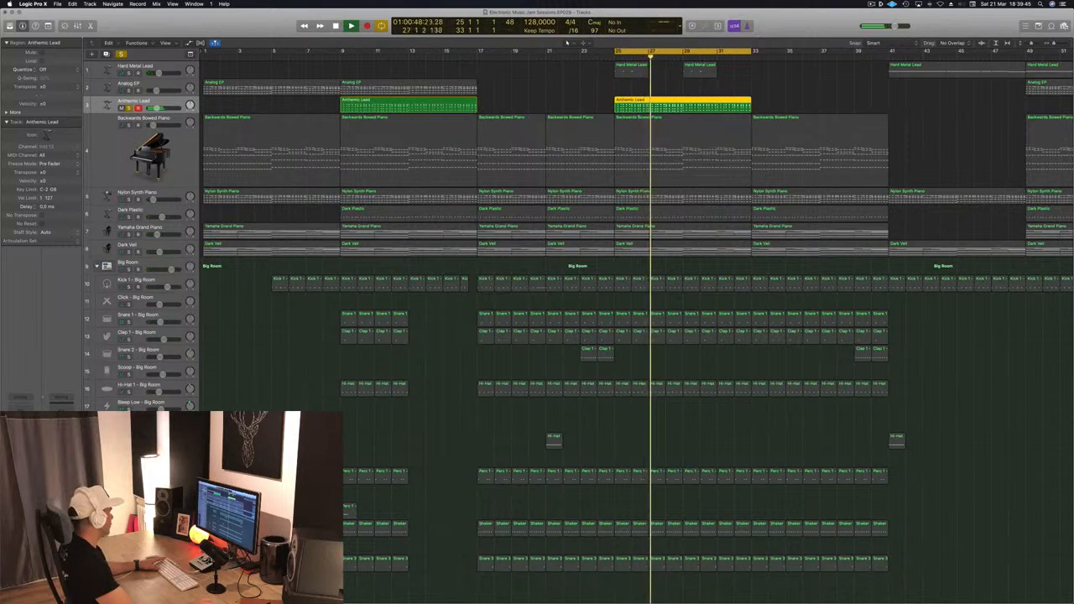
- Open the Anthemic Lead's compressor and set 5 ms release, 0 ms attack and a 10:1 ratio with auto gain off
left_click(21, 457)
left_click_drag(327, 21, 564, 125)
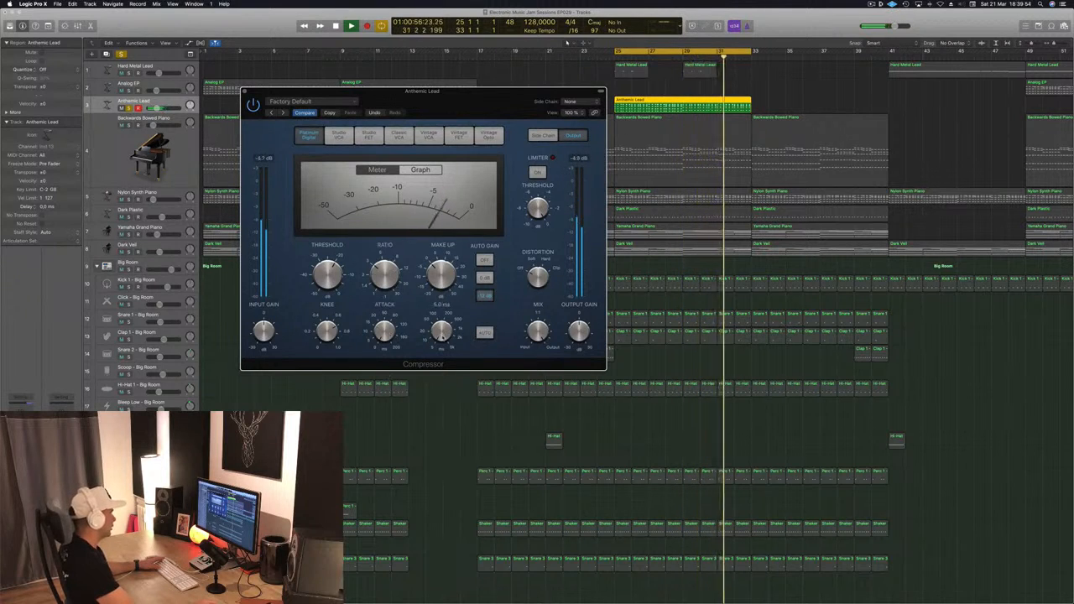
left_click_drag(396, 275, 395, 285)
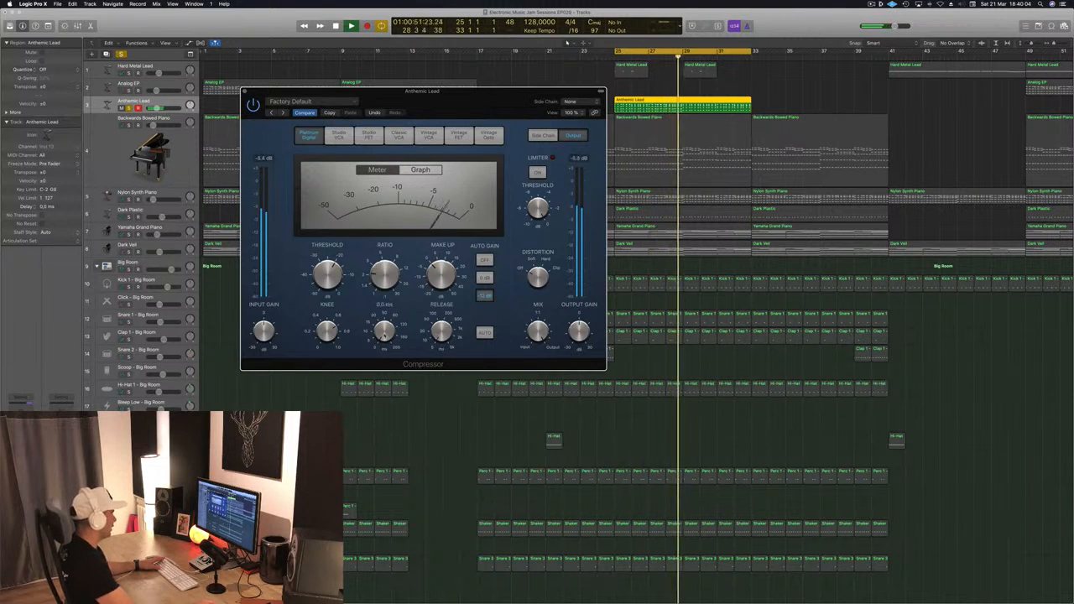
left_click_drag(459, 112, 539, 100)
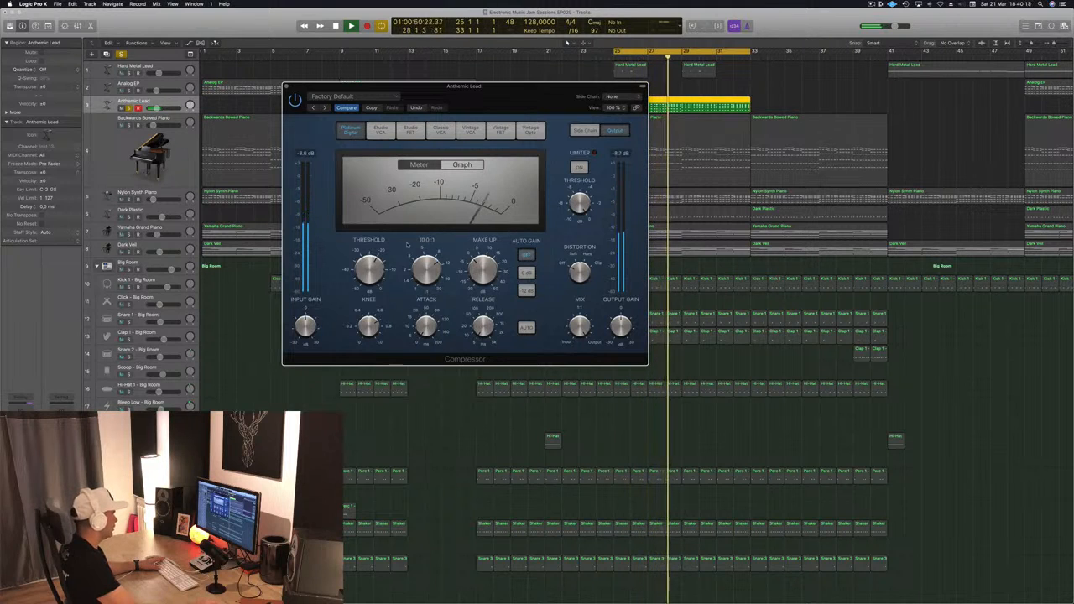
- Turn on the Anthemic Lead compressor's limiter and move its window clear of the lead regions
left_click(579, 168)
left_click_drag(578, 216, 584, 277)
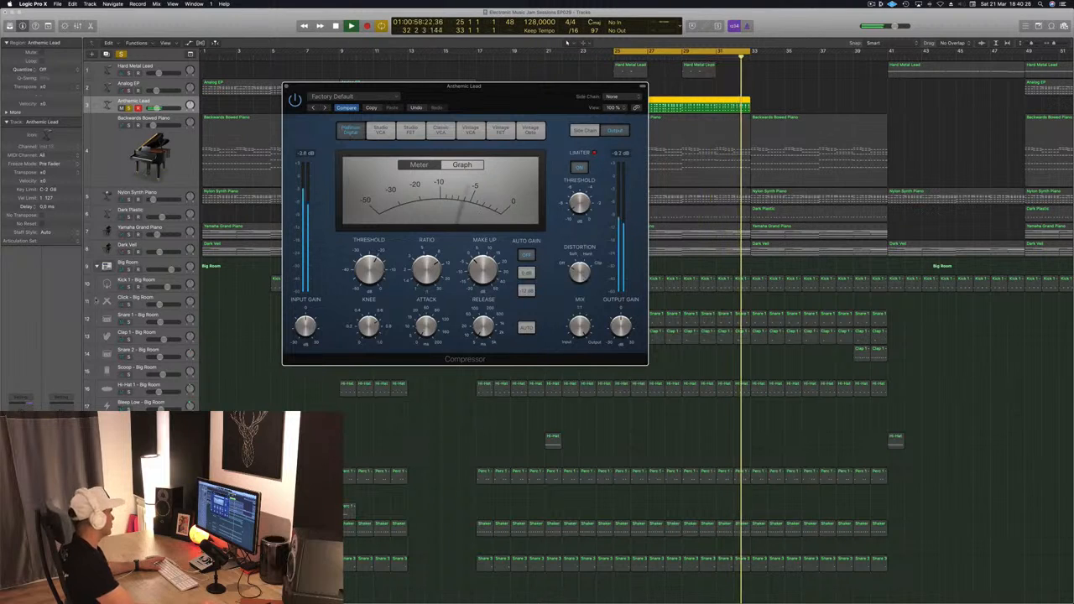
left_click_drag(526, 106, 706, 246)
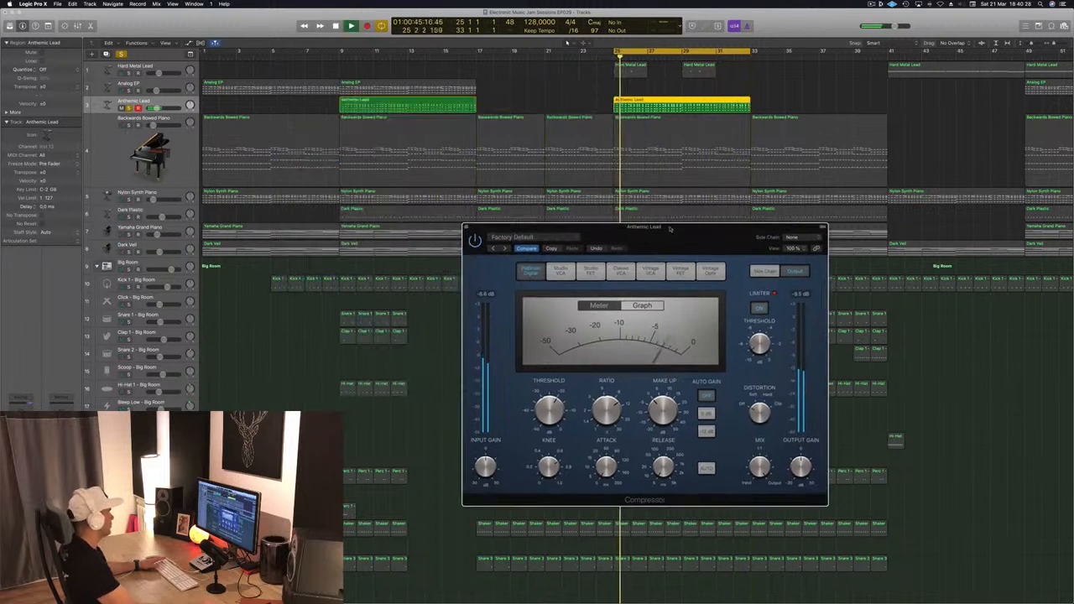
left_click(681, 106)
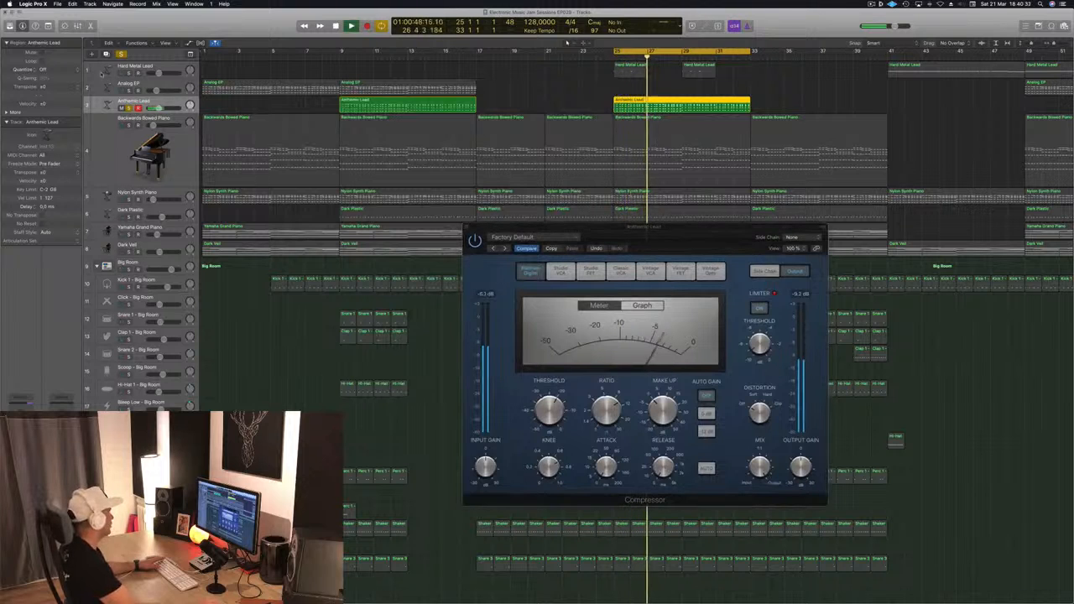
- Unsolo the Anthemic Lead track, open its Alchemy instrument window and restart the loop
left_click(129, 108)
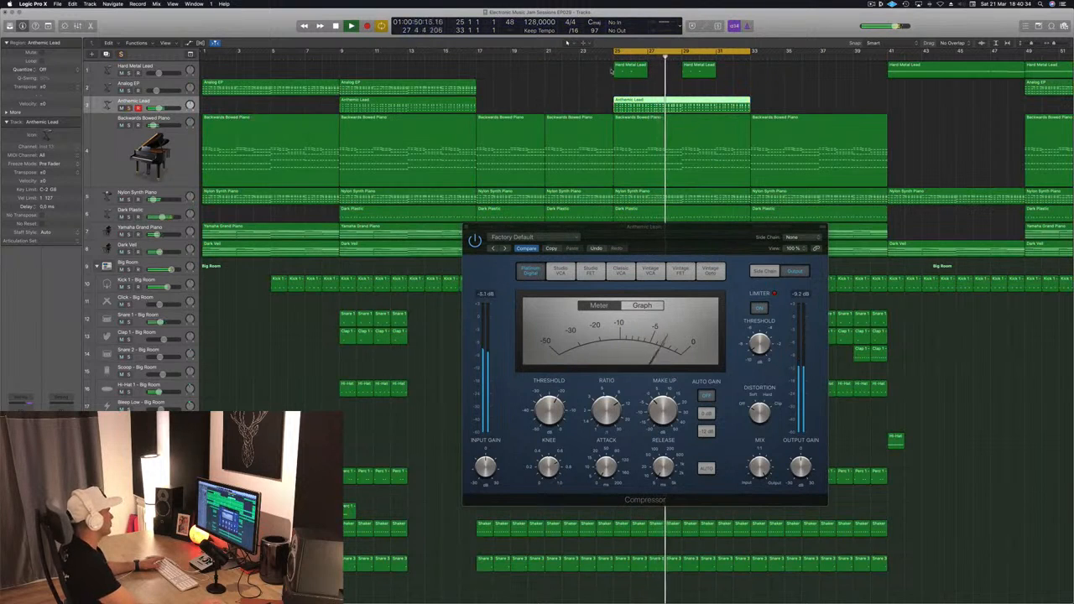
key("Return")
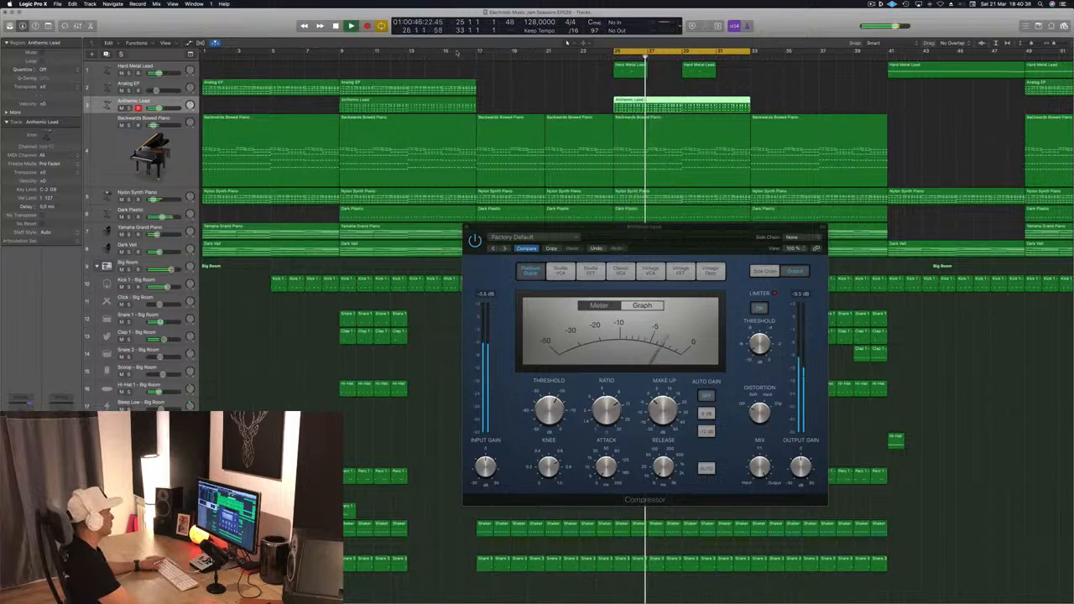
left_click_drag(233, 19, 880, 235)
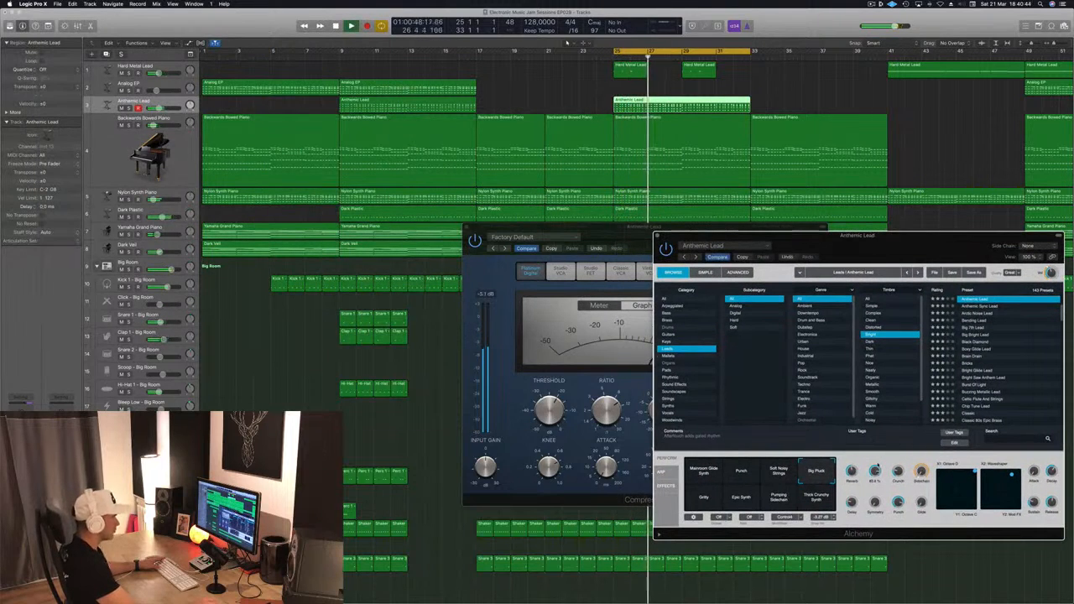
key("space")
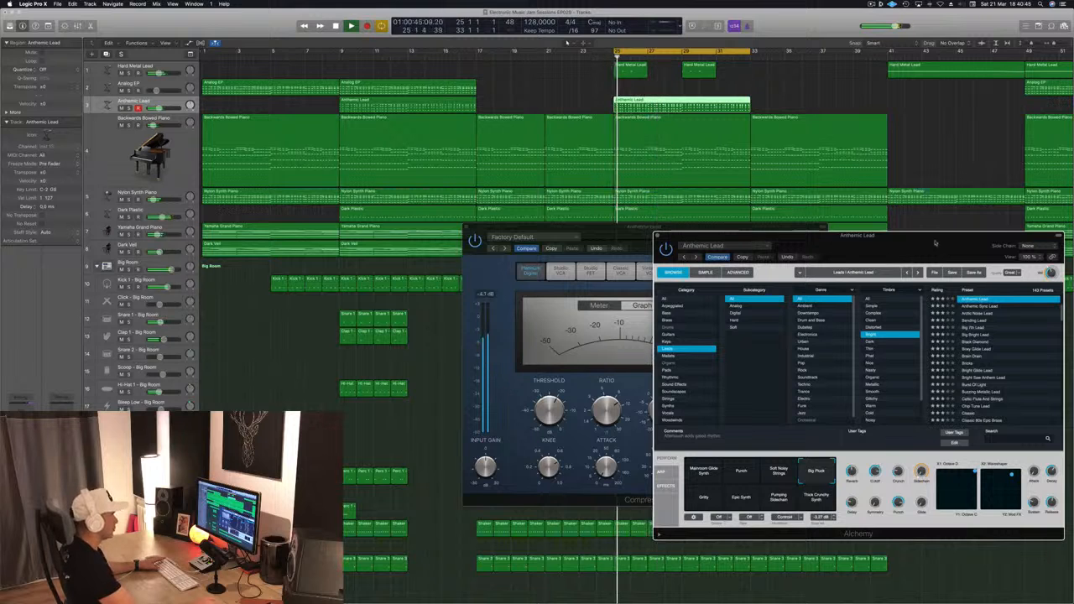
left_click_drag(873, 236, 714, 230)
key("space")
key("space")
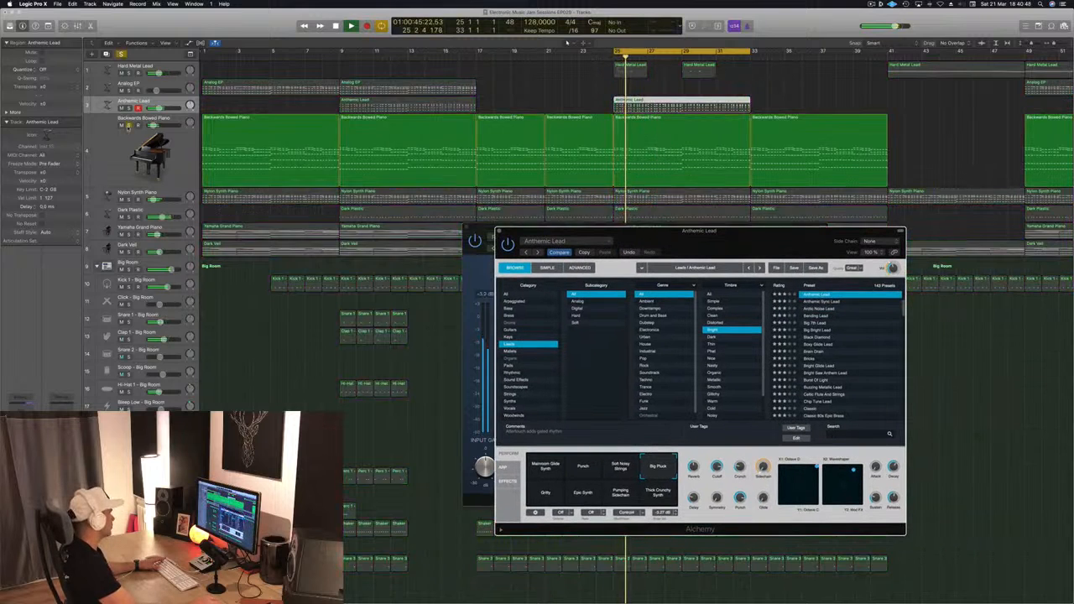
- Solo the Anthemic Lead track, adjust the Decay control in Alchemy and restart the loop
key("ctrl+s")
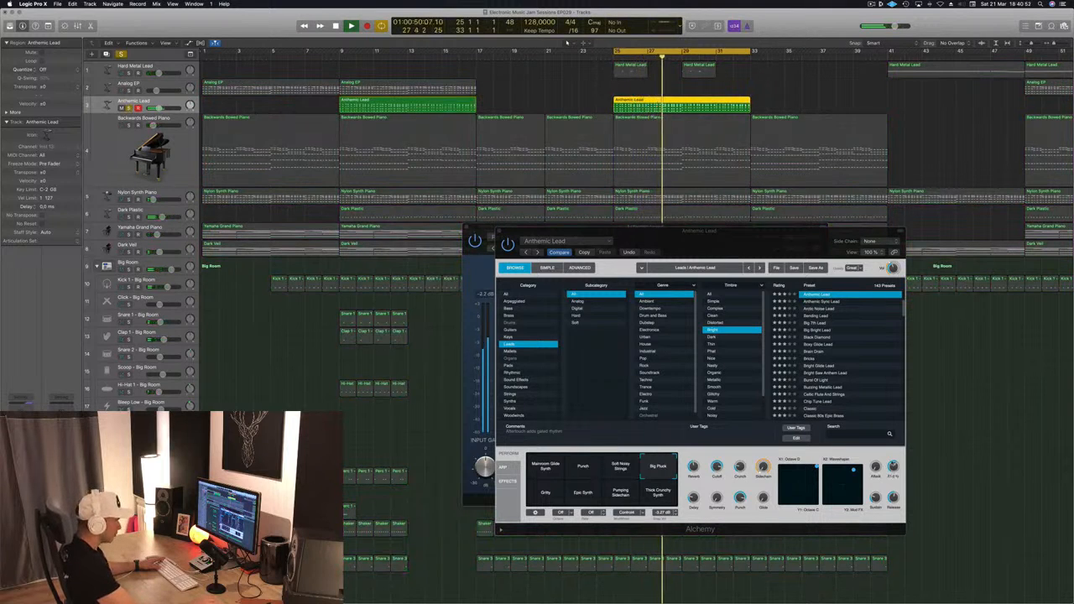
left_click_drag(895, 468, 894, 484)
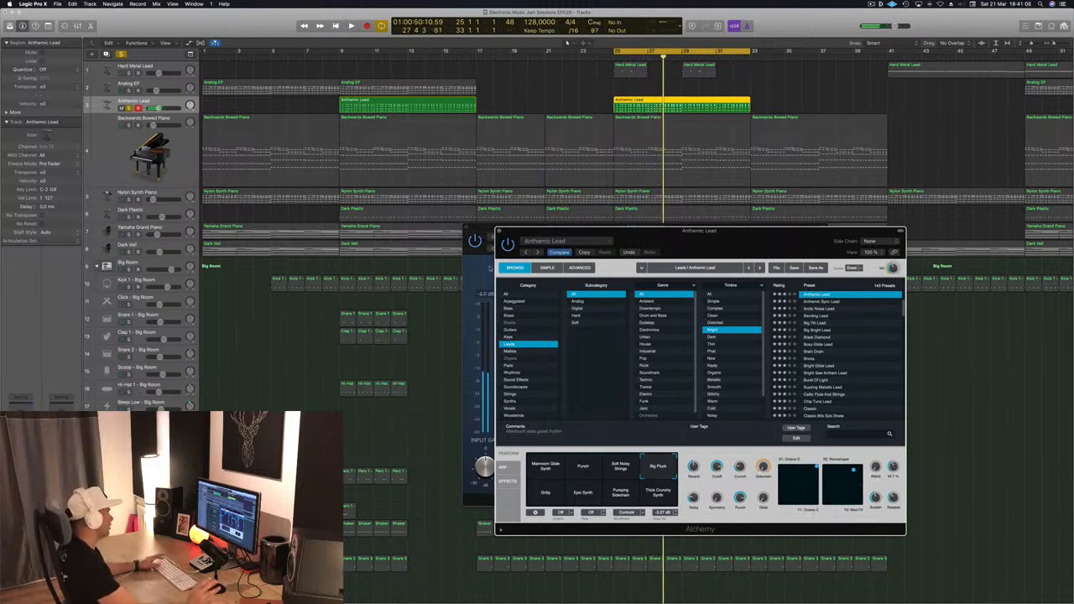
key("space")
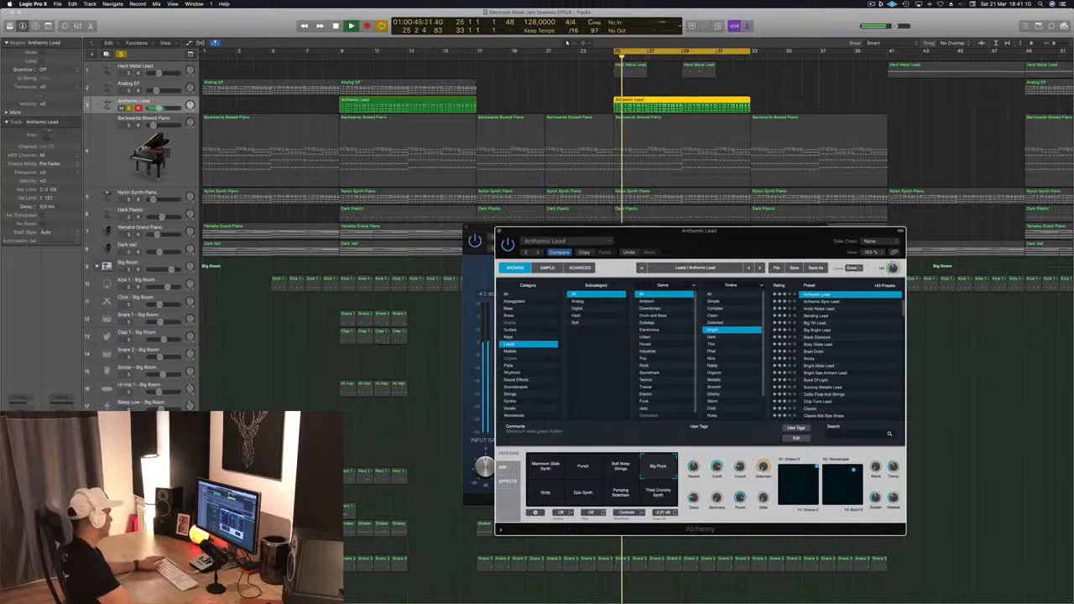
- Listen to the Anthemic Lead in the full mix with Alchemy open, then solo the track again
key("s")
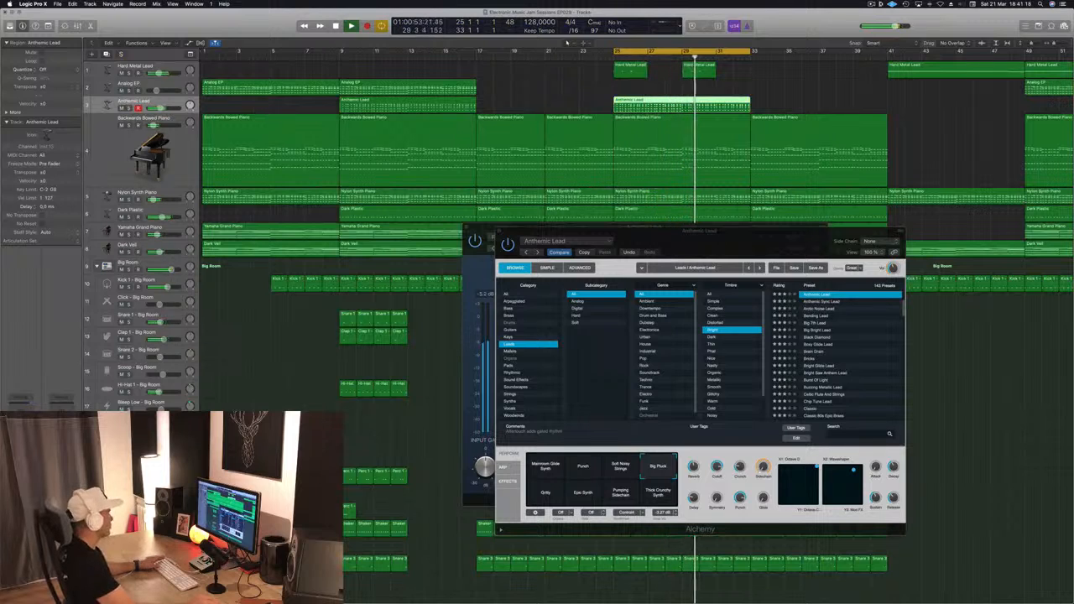
left_click_drag(740, 239, 646, 235)
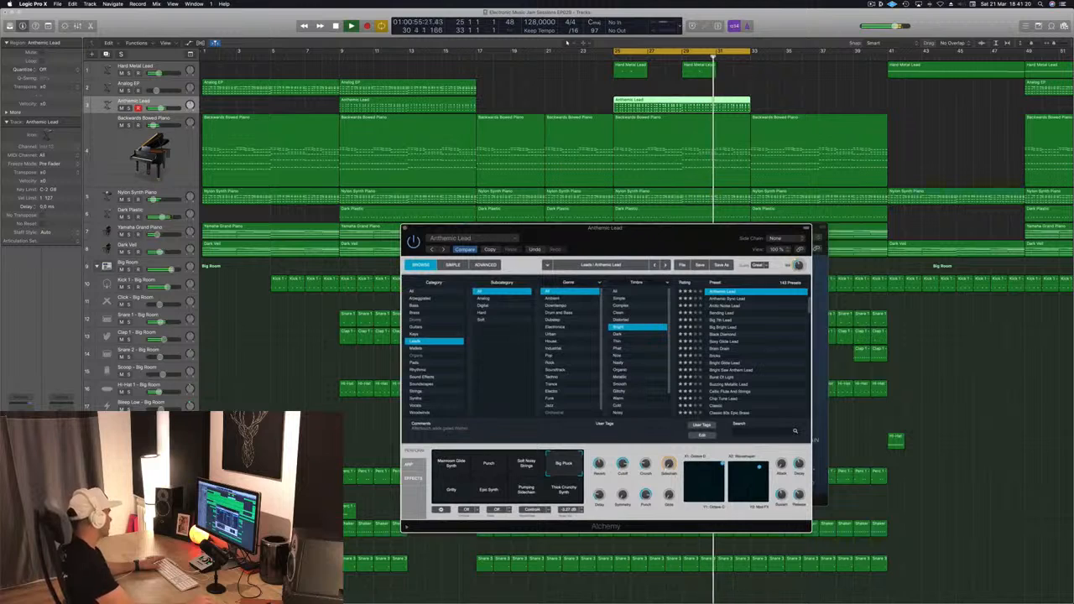
left_click(682, 100)
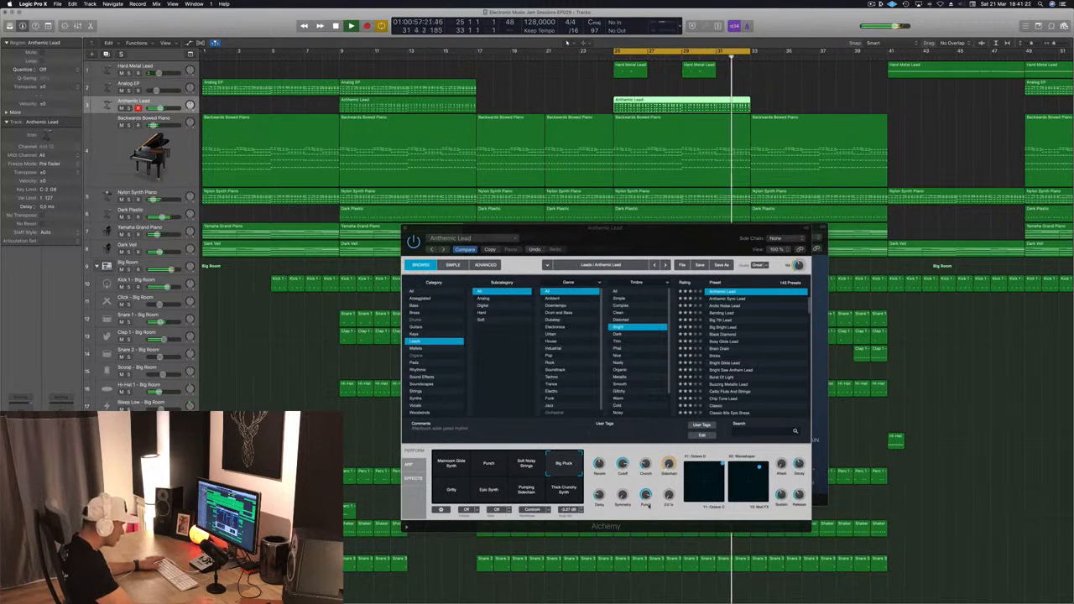
left_click(626, 447)
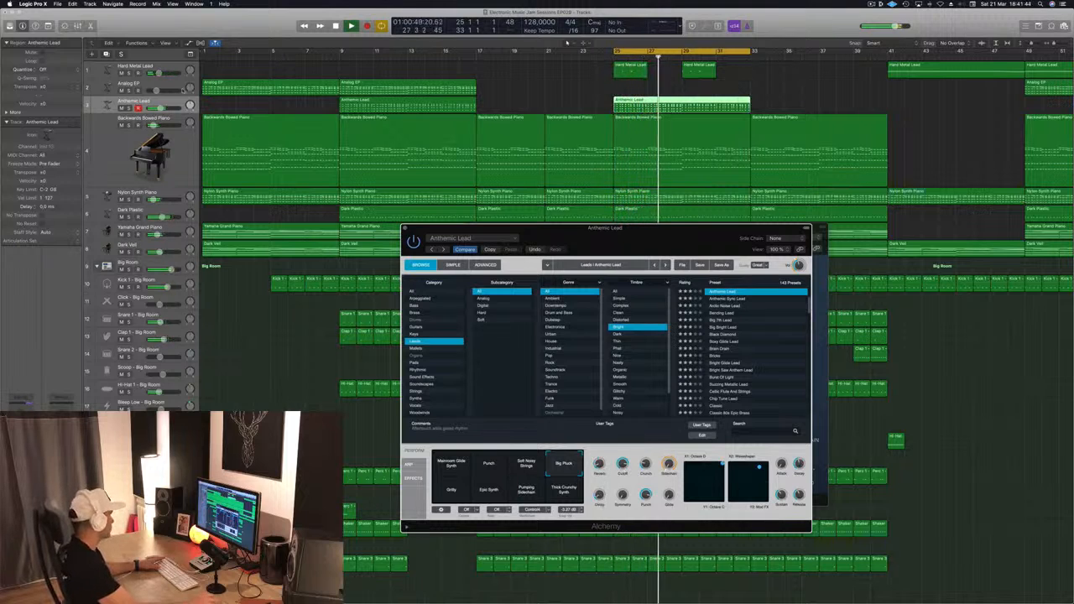
key("s")
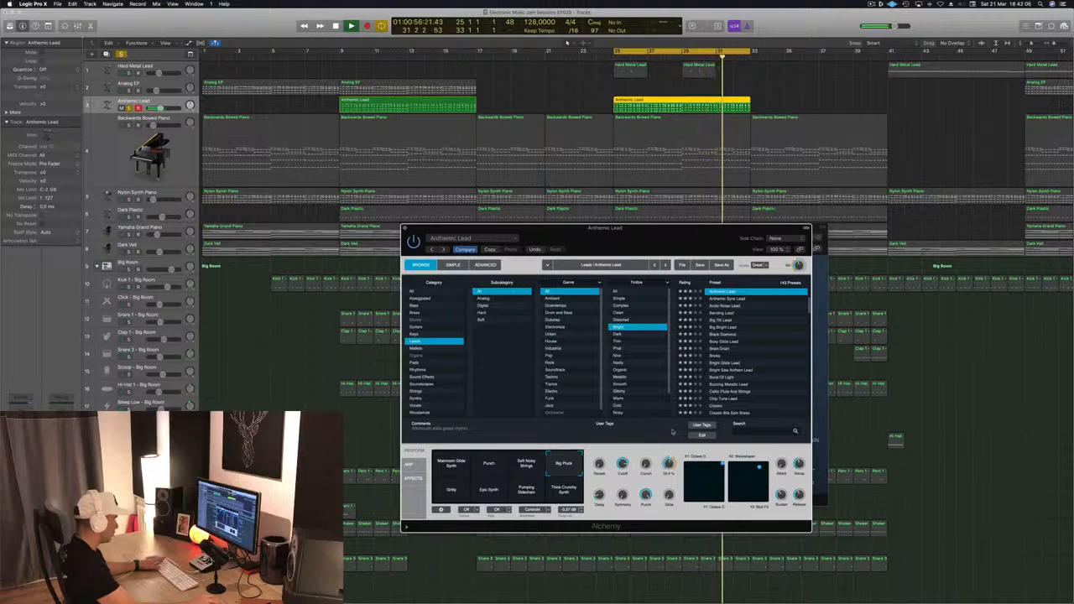
- Set the side chain of the Anthemic Lead's Alchemy to Bus 12 (Sidechain Trigger - Big Room) and solo the trigger track as well
left_click(796, 238)
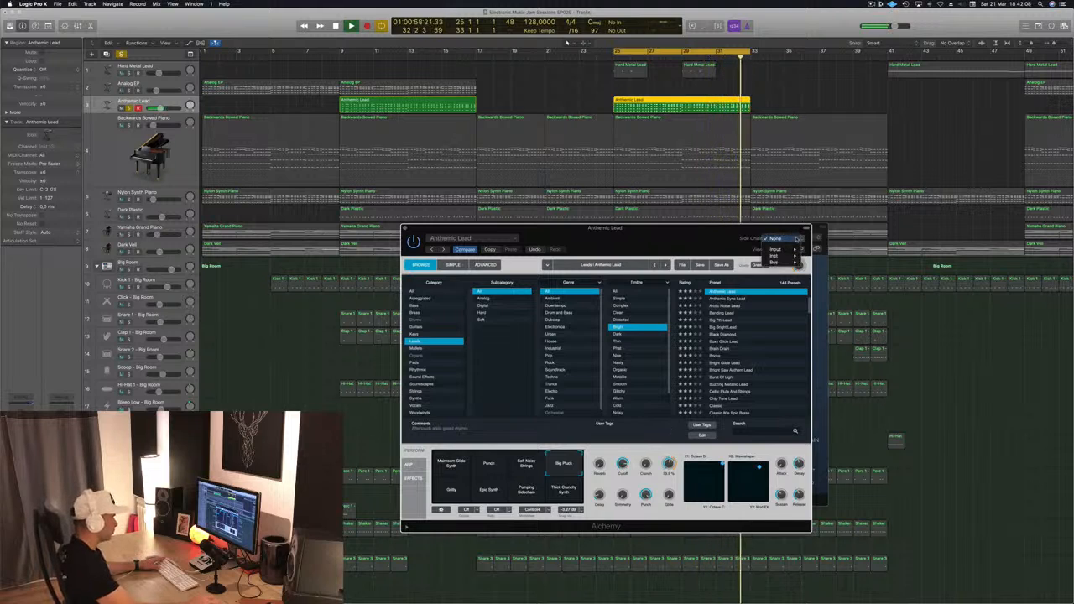
mouse_move(794, 256)
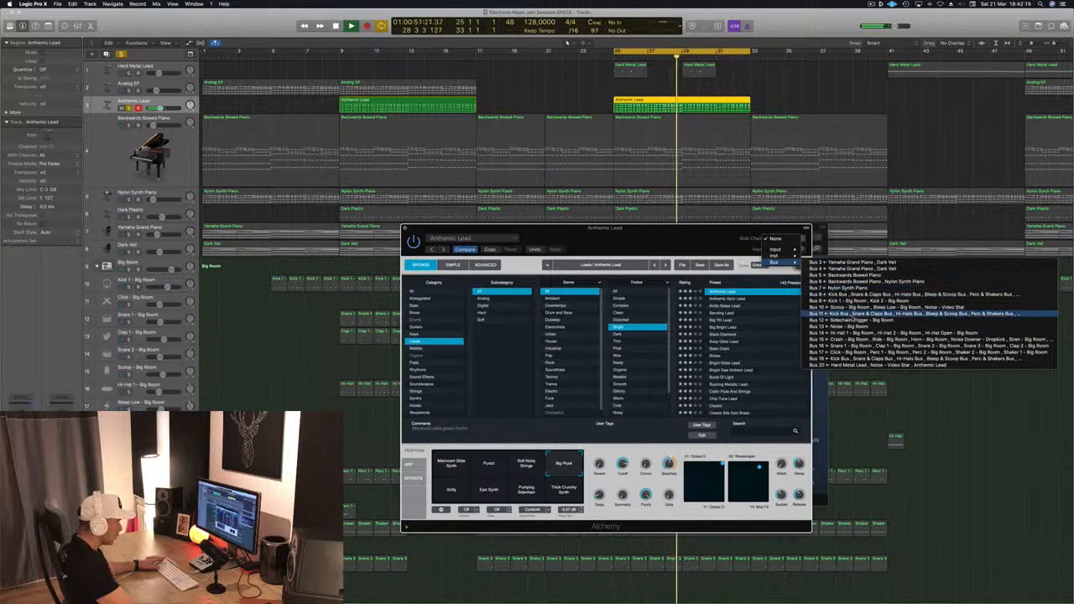
left_click(847, 320)
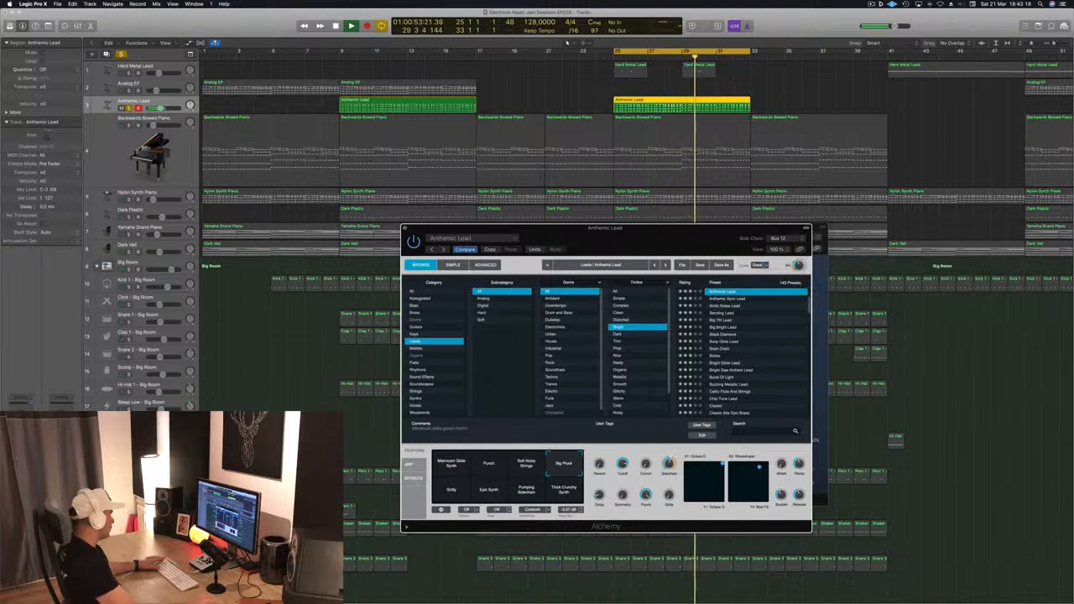
scroll(567, 42, "down", 5)
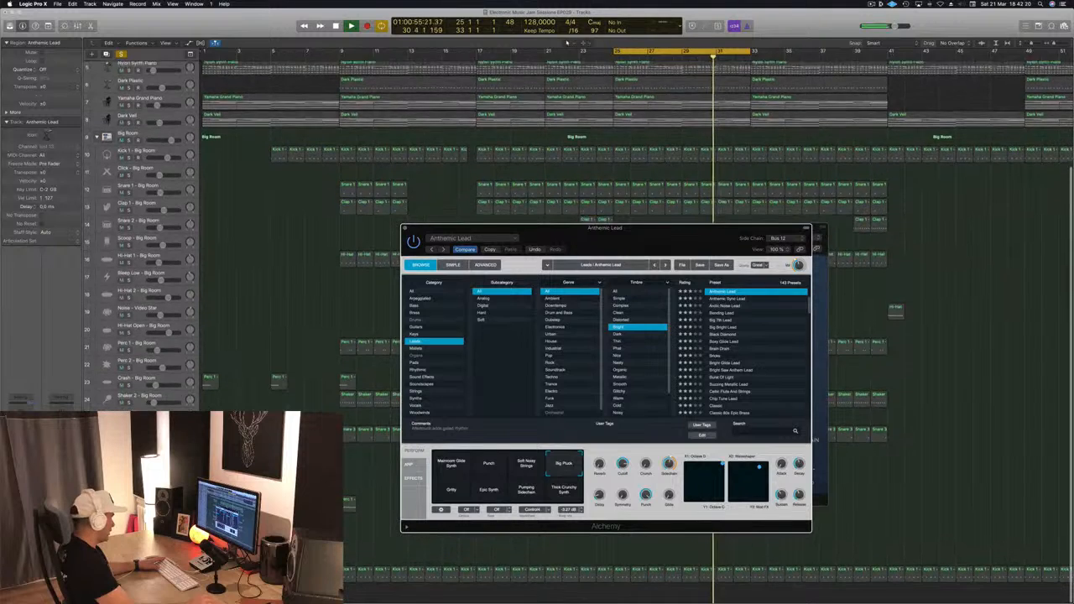
left_click(138, 575)
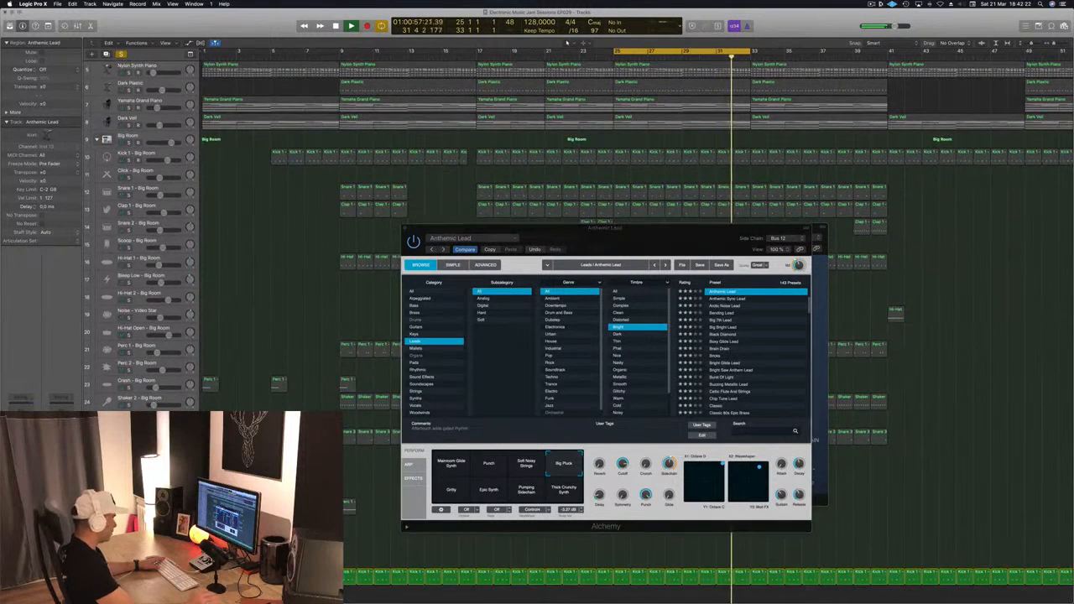
- Clear all solos and close the Anthemic Lead's Alchemy and Compressor windows
left_click_drag(691, 227, 668, 236)
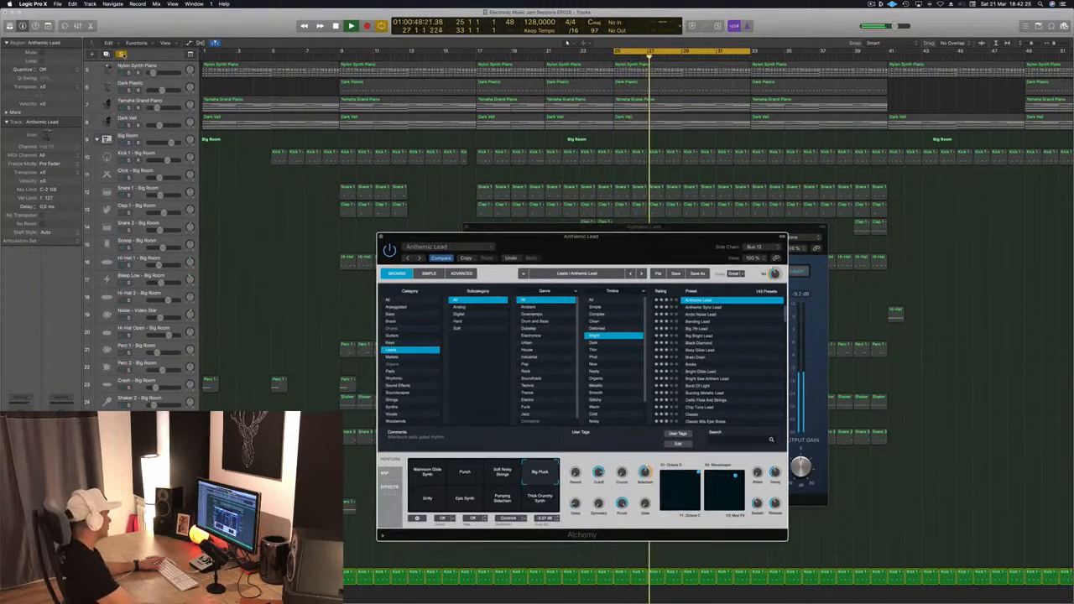
left_click(122, 55)
left_click_drag(623, 239, 588, 257)
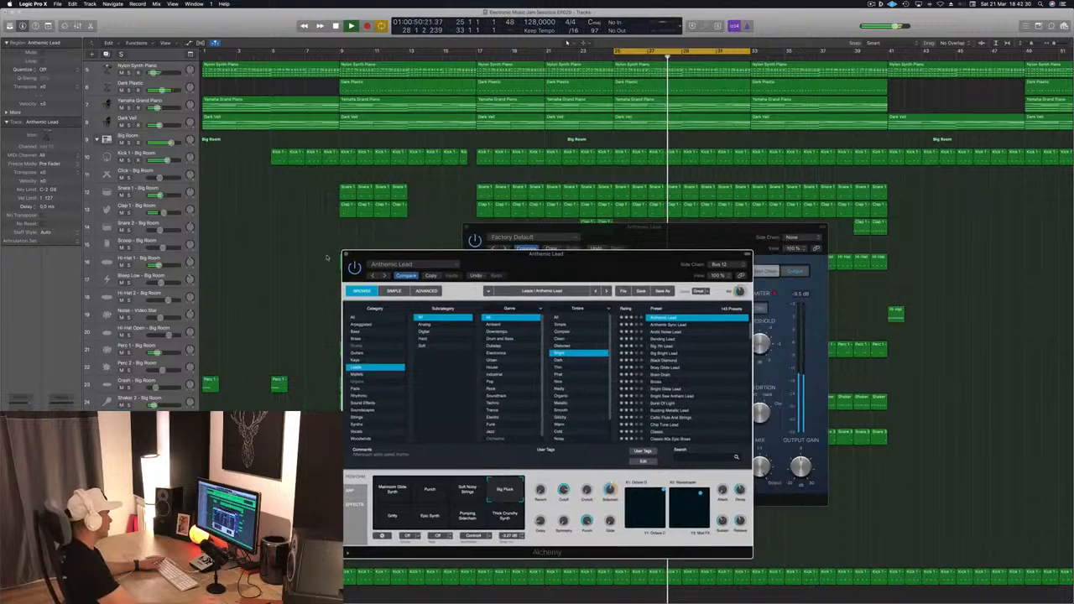
left_click(345, 254)
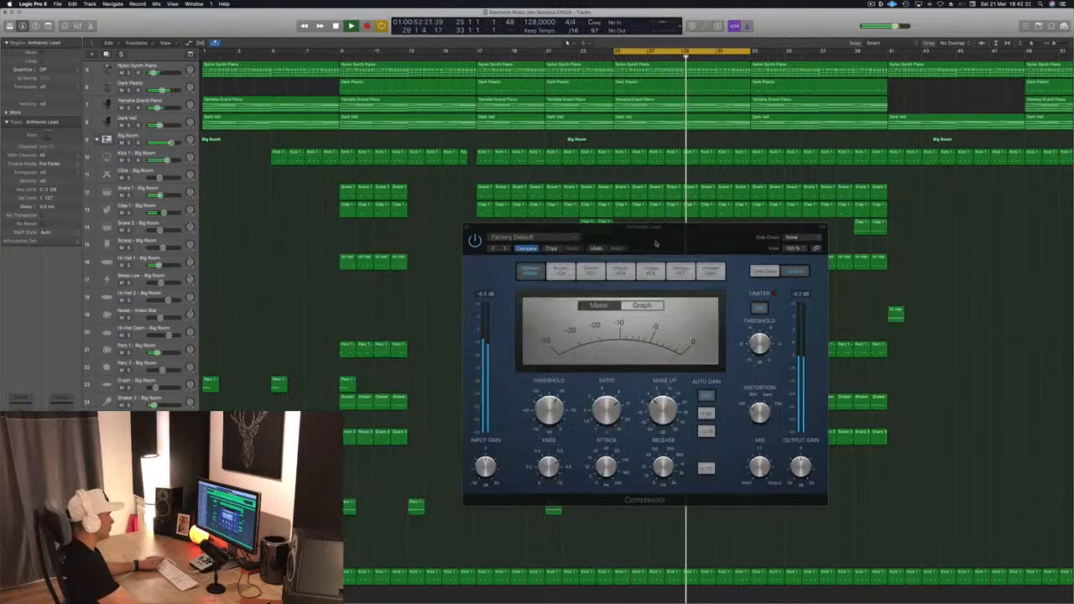
left_click_drag(668, 246, 602, 283)
left_click(400, 264)
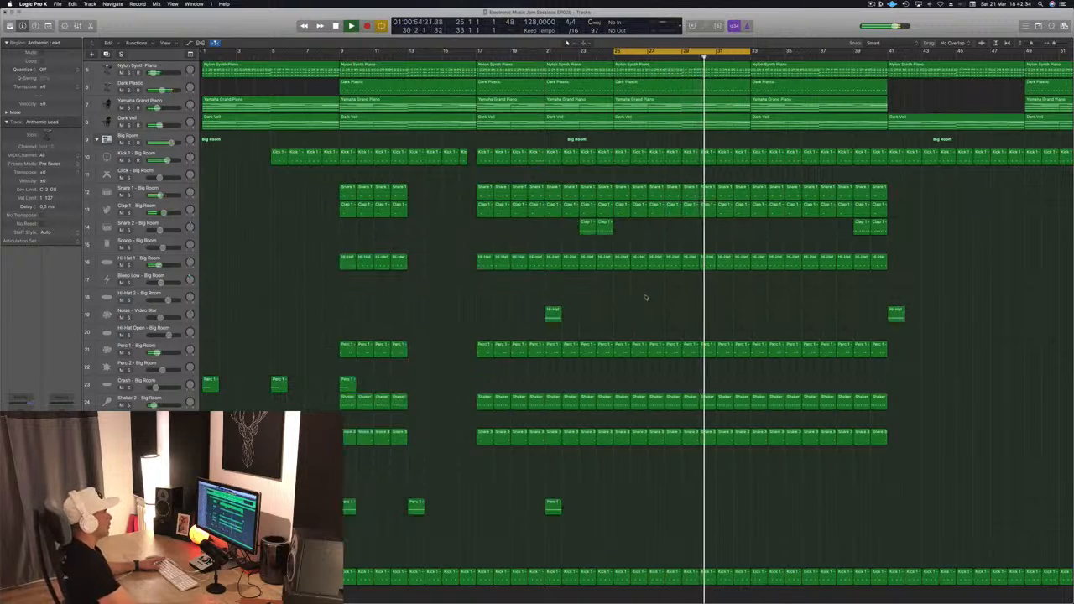
- Restart the loop, select the Hard Metal Lead track and show its plug-in windows
scroll(647, 292, "up", 5)
scroll(775, 81, "up", 2)
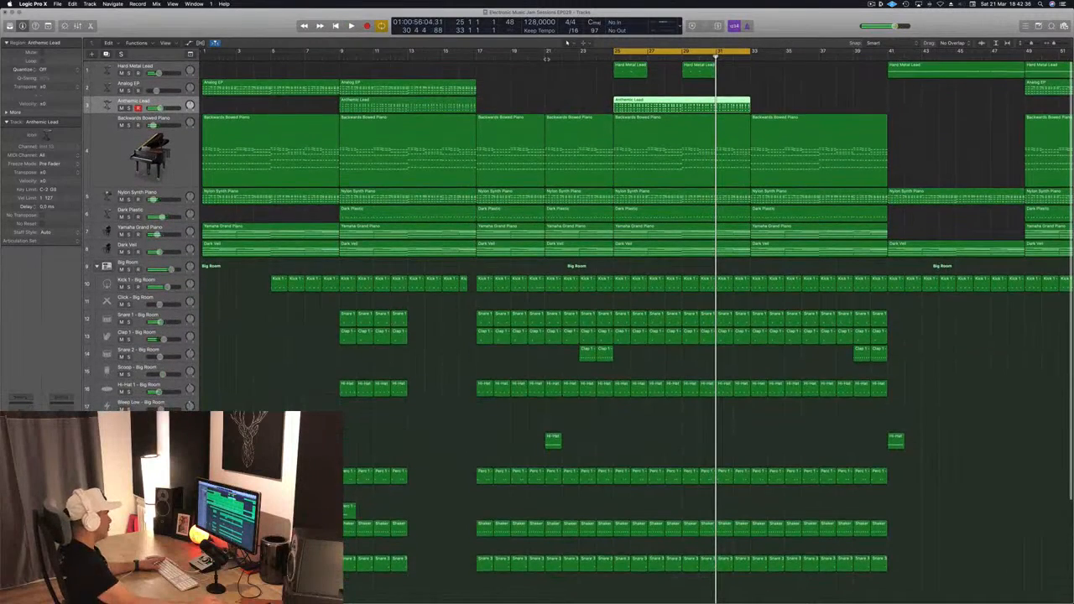
key("space")
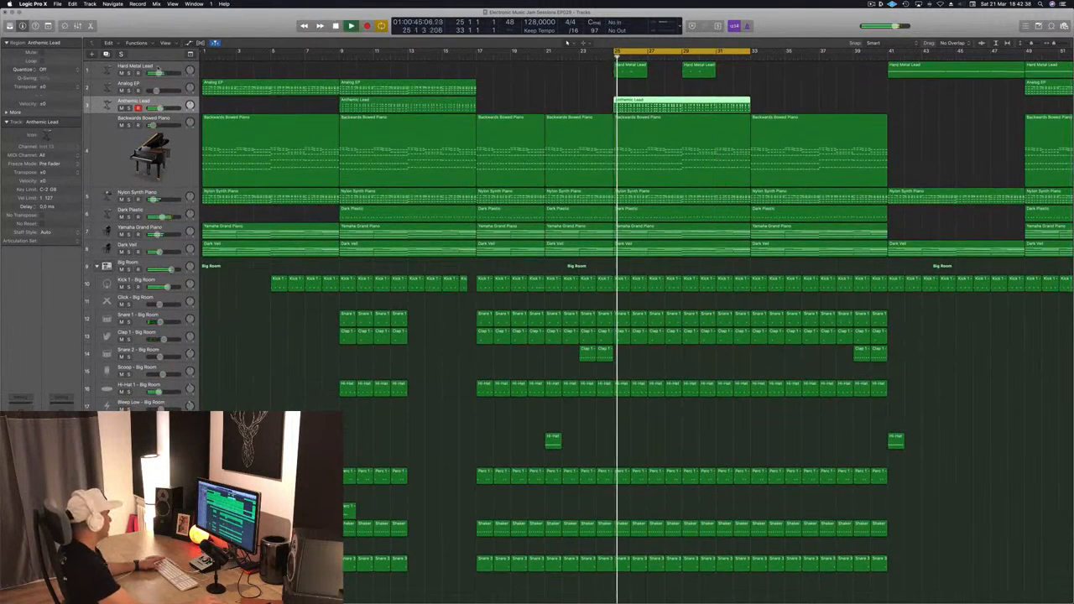
left_click(156, 67)
key("space")
key("space")
key("v")
key("space")
key("space")
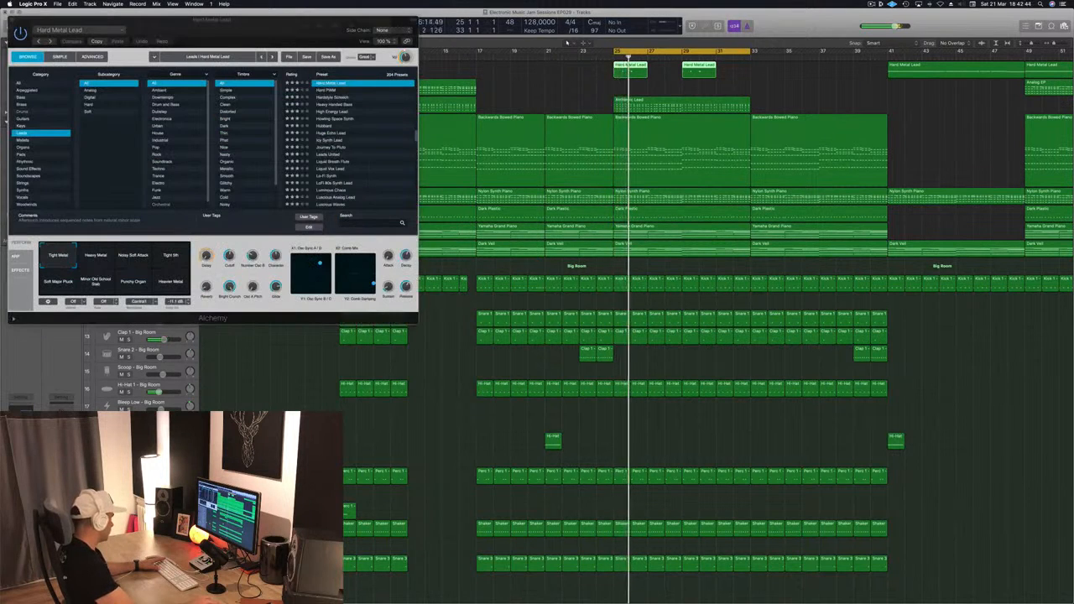
- In the Hard Metal Lead's Channel EQ, raise the low cut above 1 kHz and set the high shelf to 10400 Hz at -1.0 dB
key("space")
key("space")
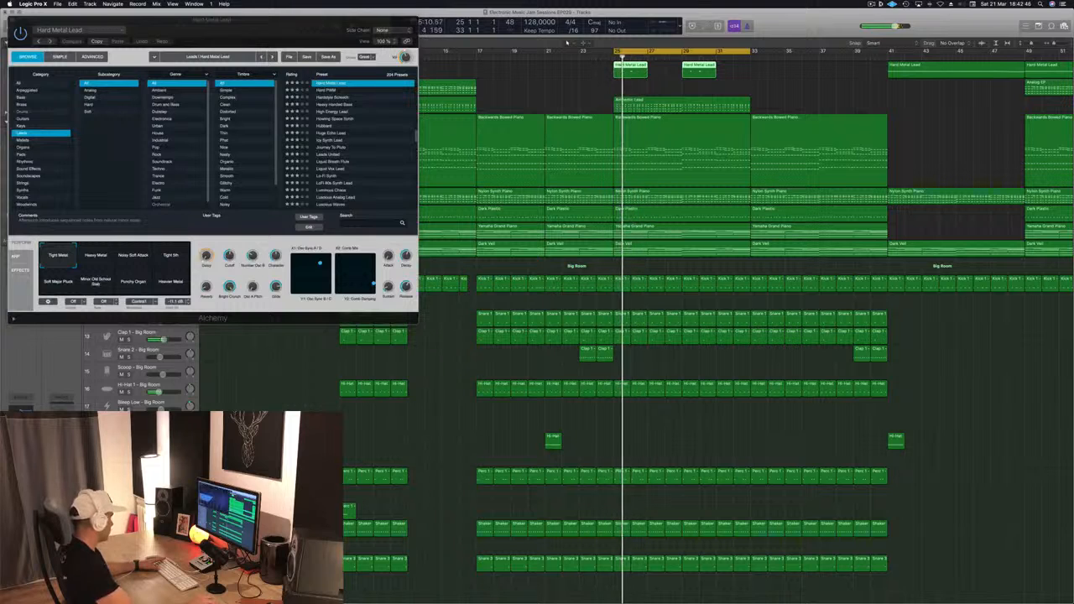
key("v")
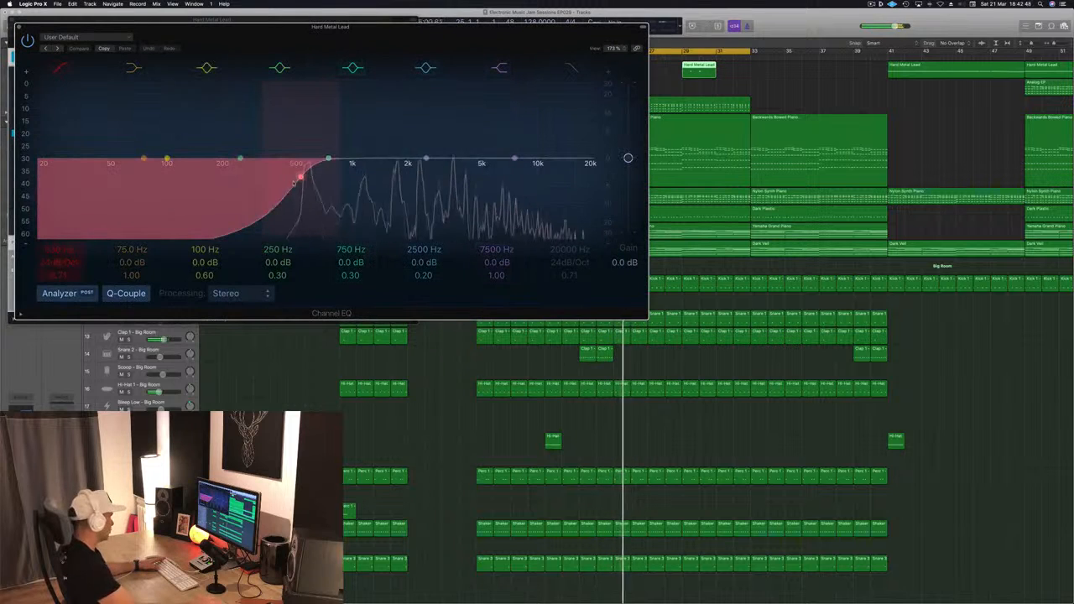
left_click_drag(301, 178, 331, 182)
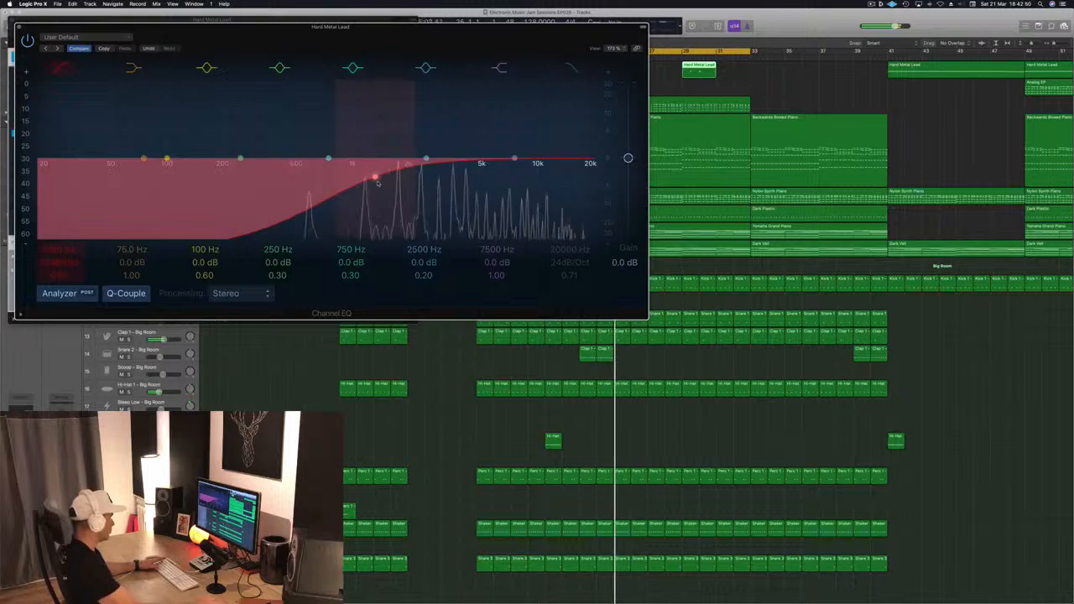
left_click_drag(510, 157, 543, 169)
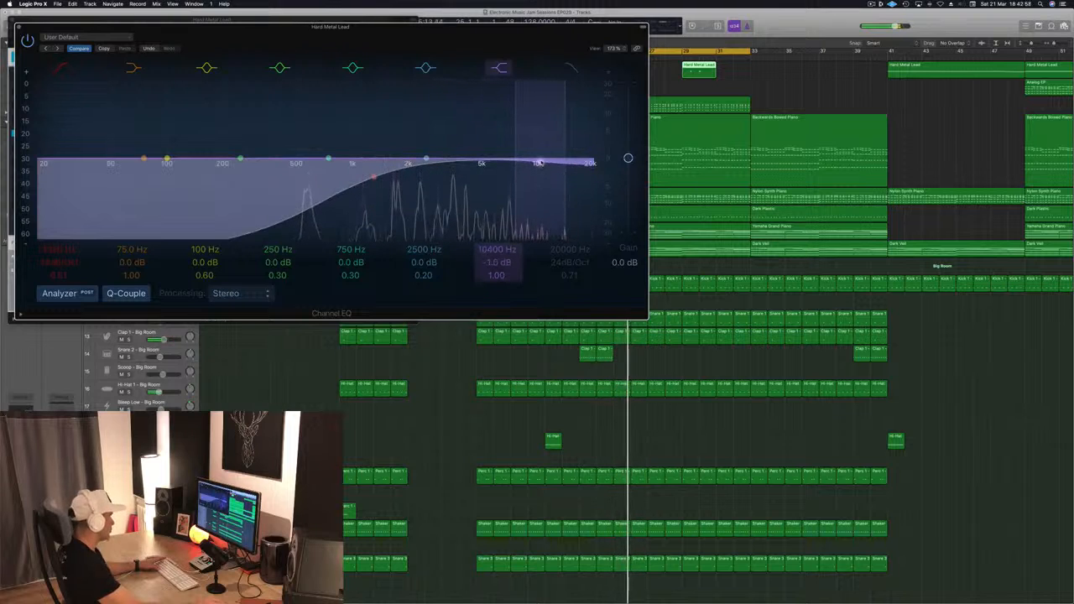
- Close the Hard Metal Lead's Channel EQ and Alchemy windows and save the project
left_click(19, 28)
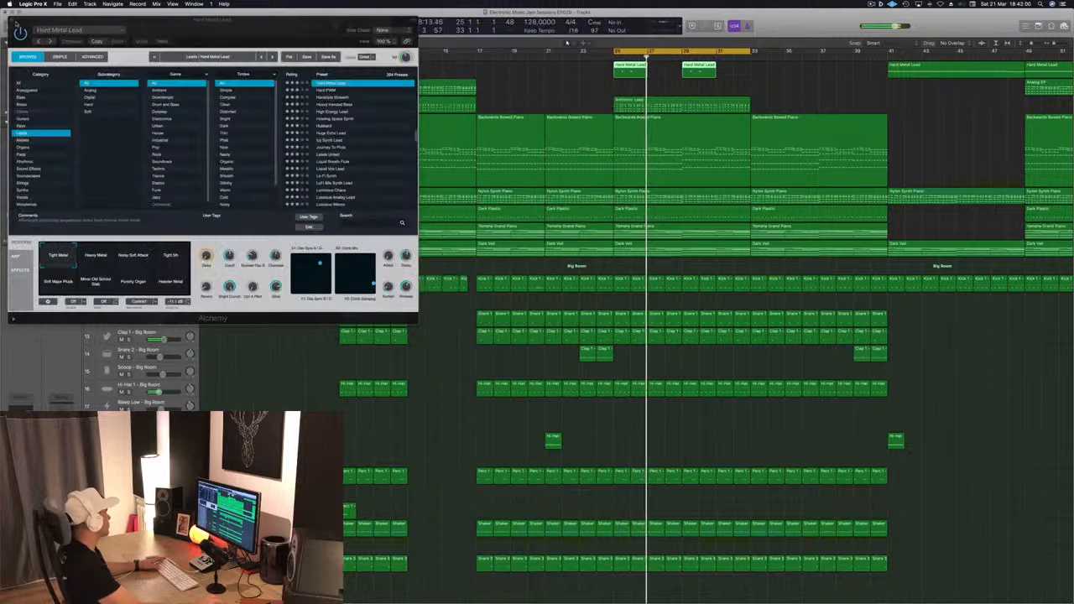
left_click(11, 20)
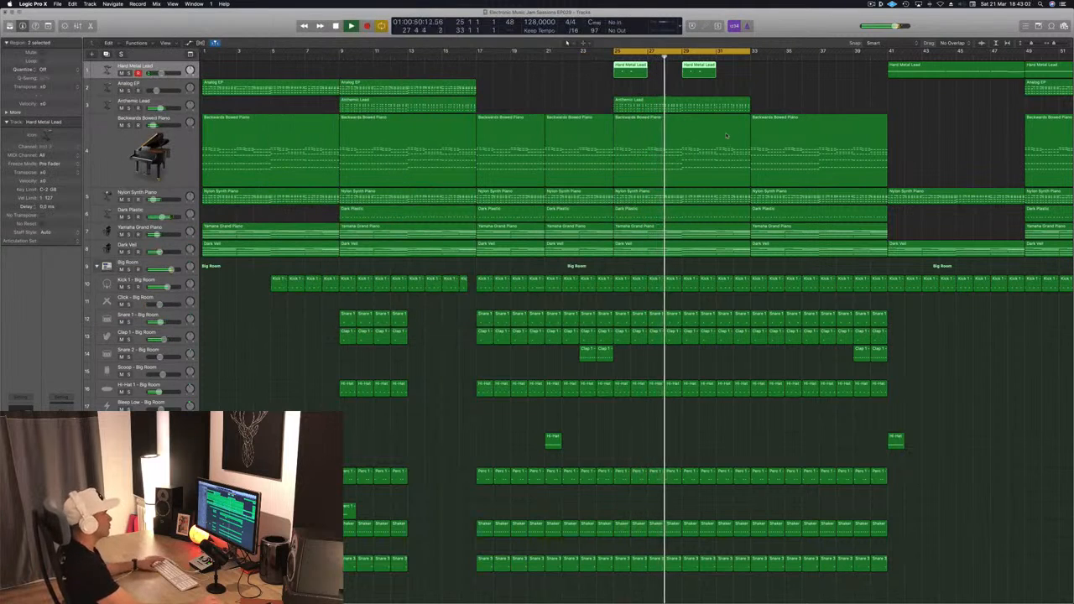
left_click(516, 85)
key("super+s")
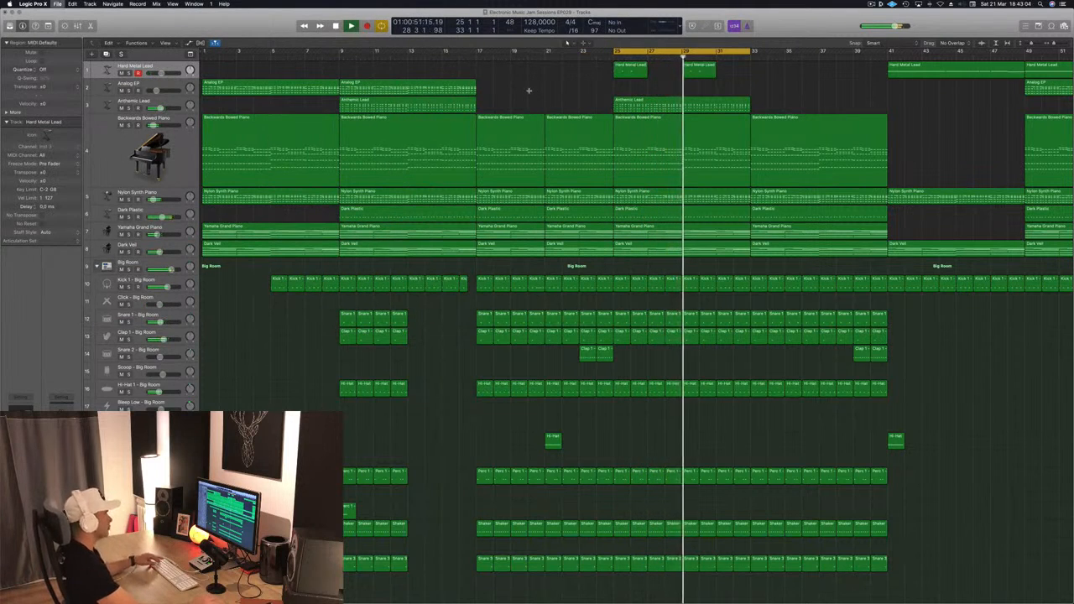
- Listen briefly to the Yamaha Grand Piano track in solo, return to the full mix and select the track
key("super+Left")
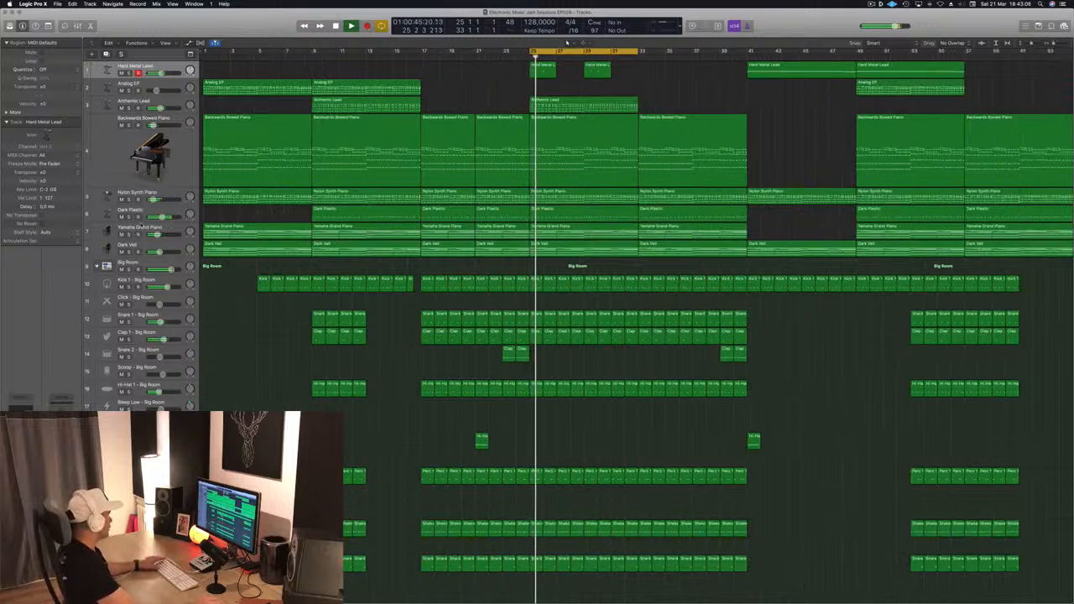
left_click(130, 234)
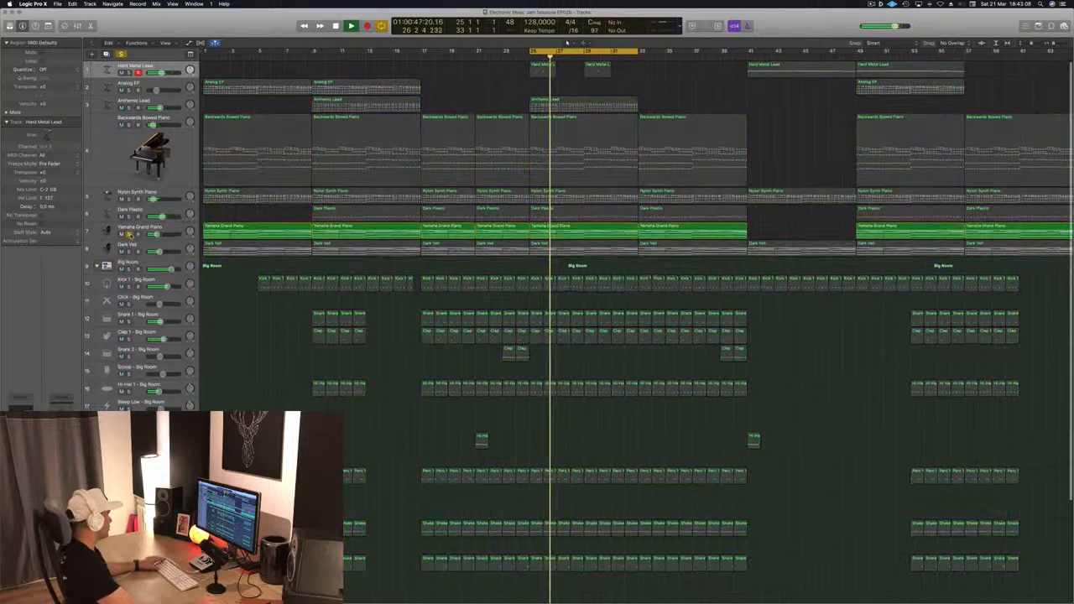
left_click(130, 235)
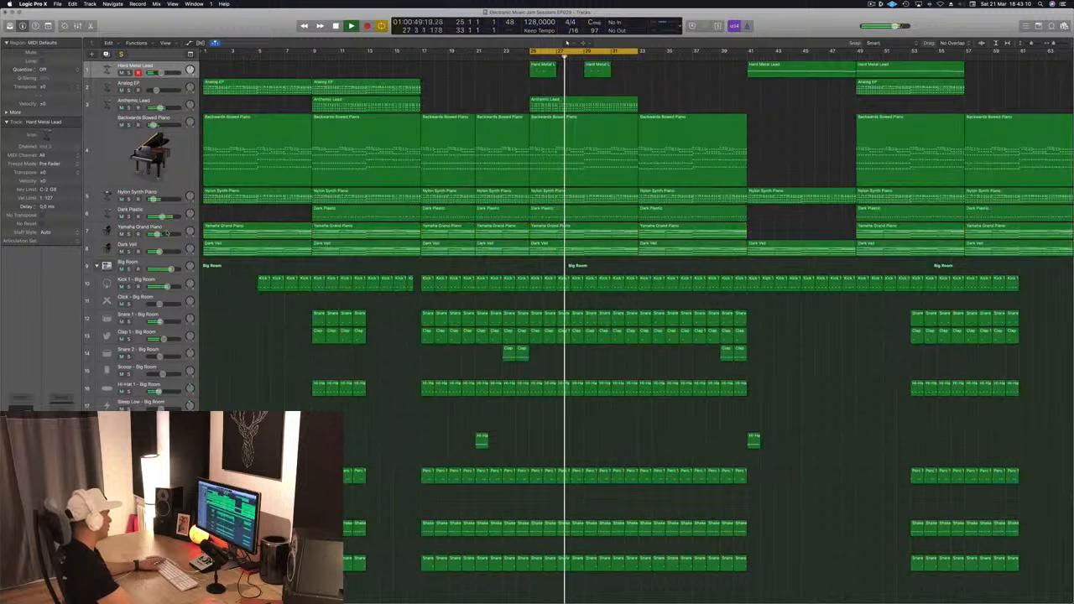
left_click(172, 230)
- Solo the Dark Veil track and set its Compressor's side chain to Bus 12 (Sidechain Trigger - Big Room)
left_click(178, 250)
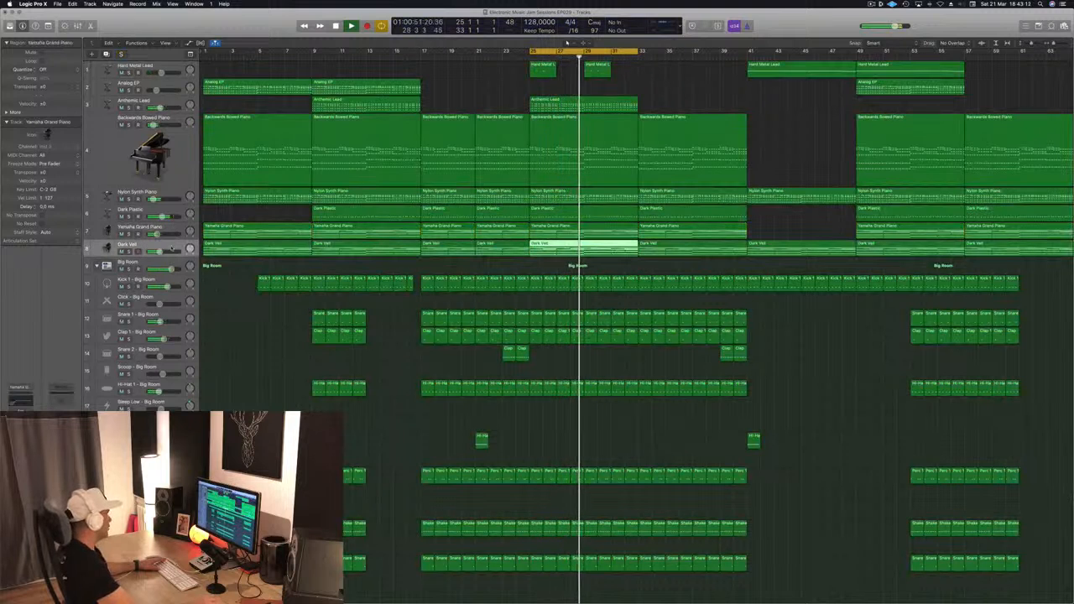
left_click(130, 252)
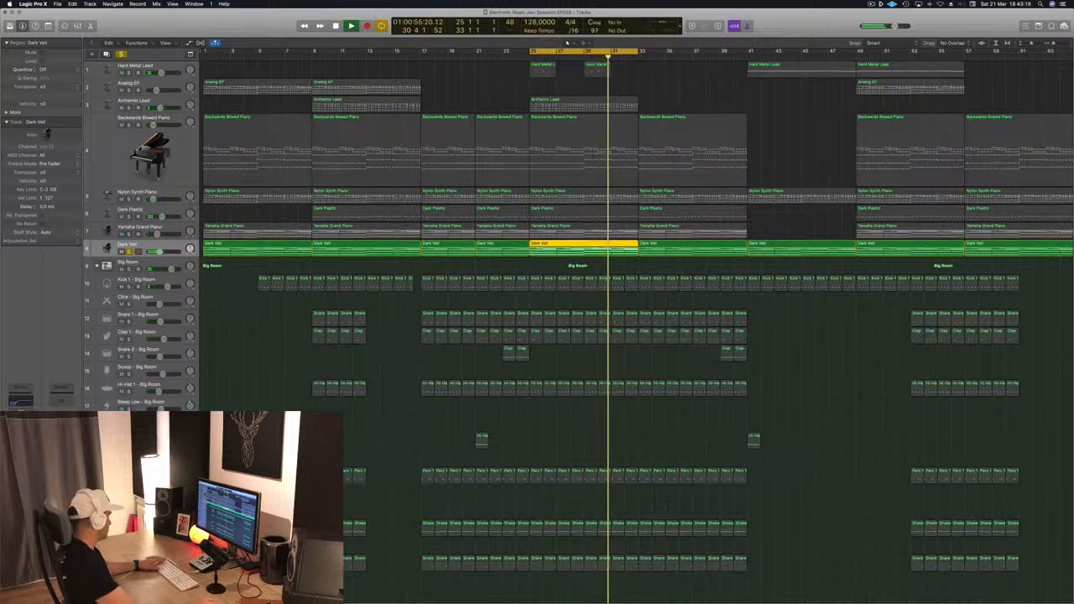
left_click(21, 440)
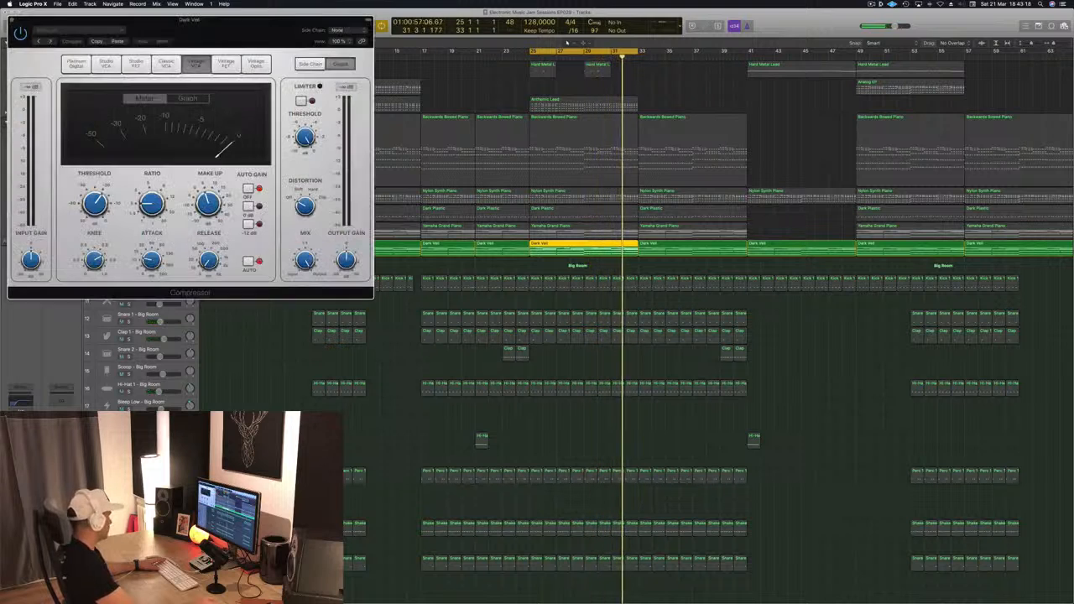
left_click(351, 31)
mouse_move(337, 54)
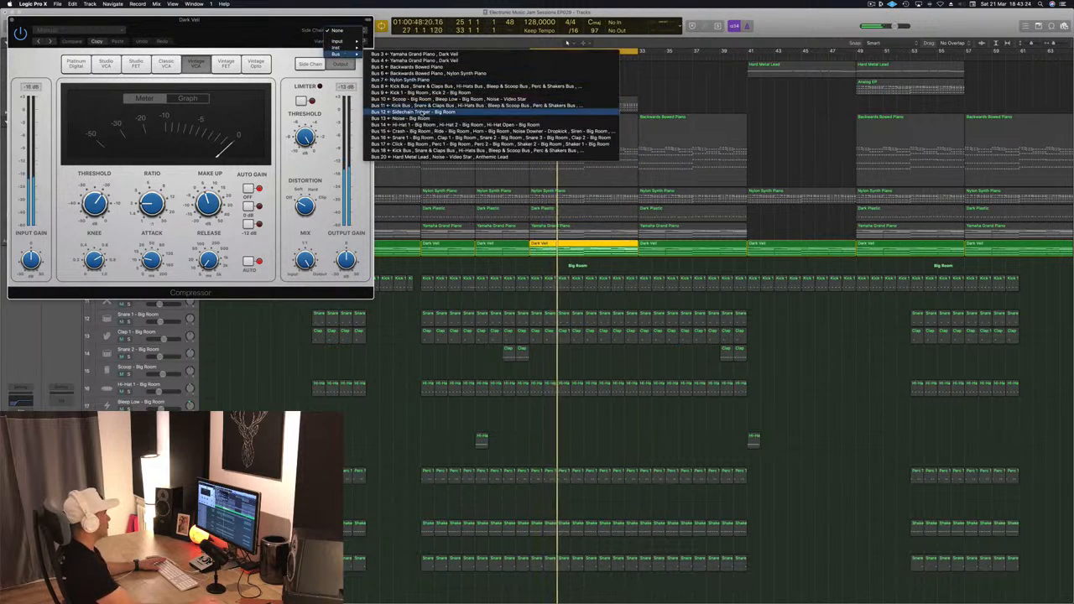
left_click(421, 112)
- Move the Dark Veil compressor clear of the track list, then lower its threshold and raise its ratio against the trigger track
left_click_drag(229, 49, 729, 167)
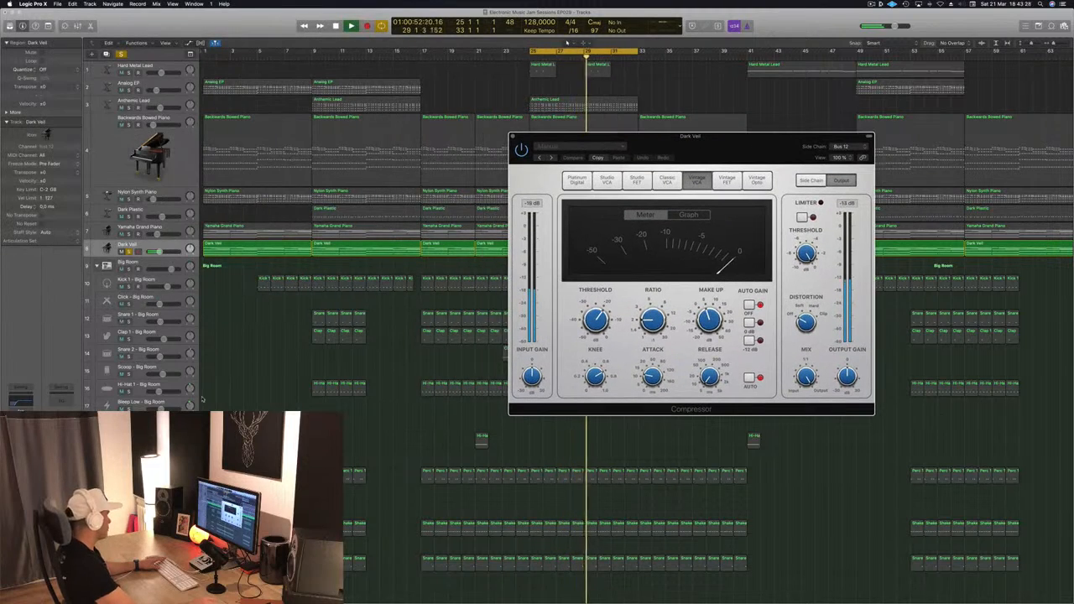
scroll(553, 335, "down", 5)
scroll(566, 41, "up", 1)
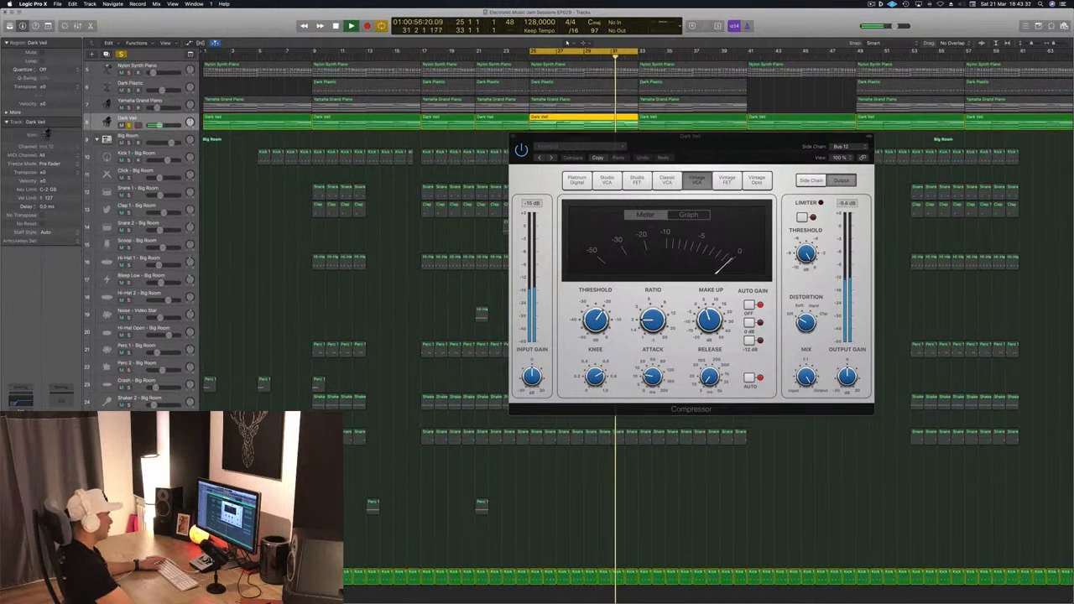
left_click_drag(598, 319, 657, 302)
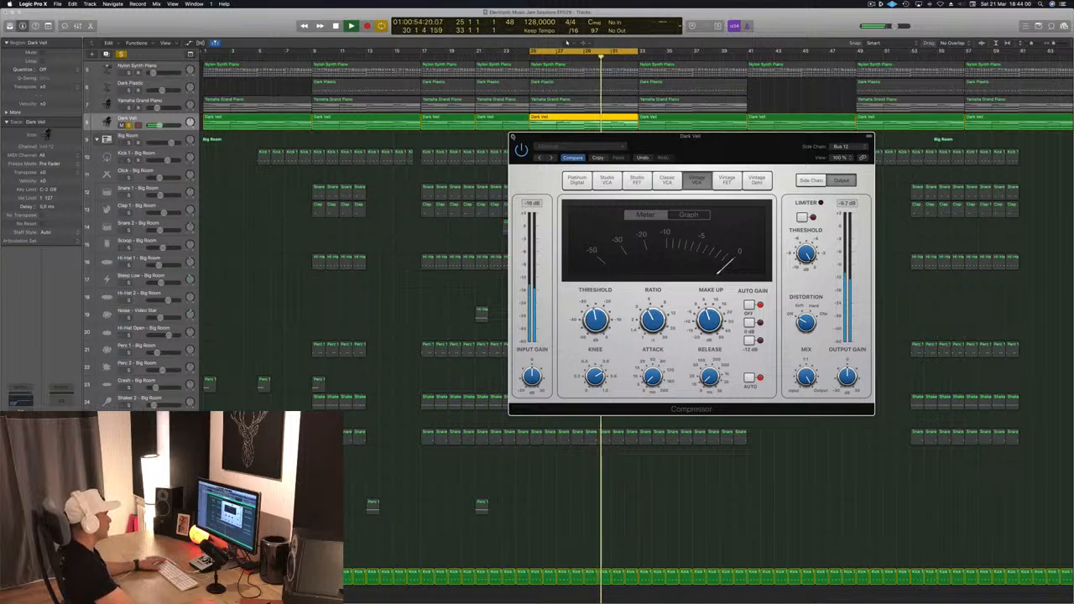
- Return to the full mix by closing the Dark Veil compressor and clearing all solos, and save the project
left_click(513, 136)
left_click(121, 54)
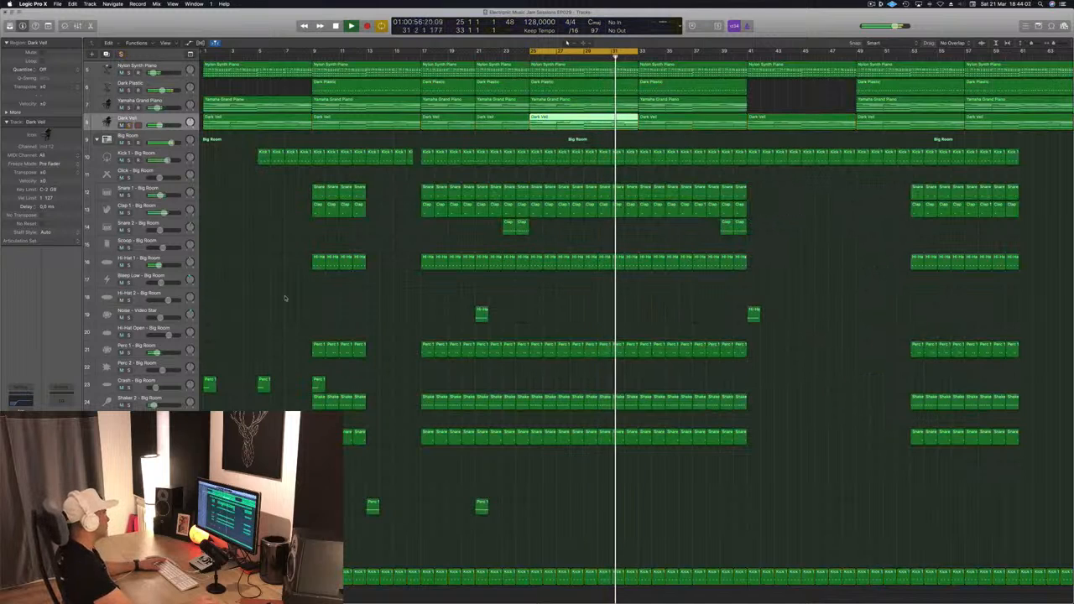
left_click(568, 317)
key("super+s")
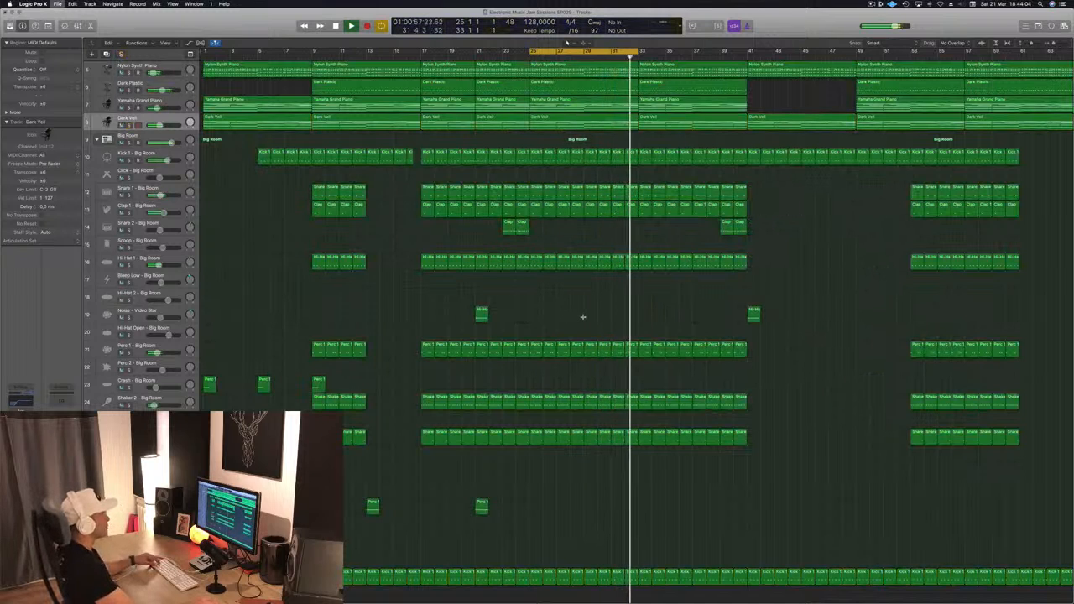
- Show more of the arrangement, including all lead and piano tracks, and restart the loop to hear the full mix
scroll(584, 317, "down", 5)
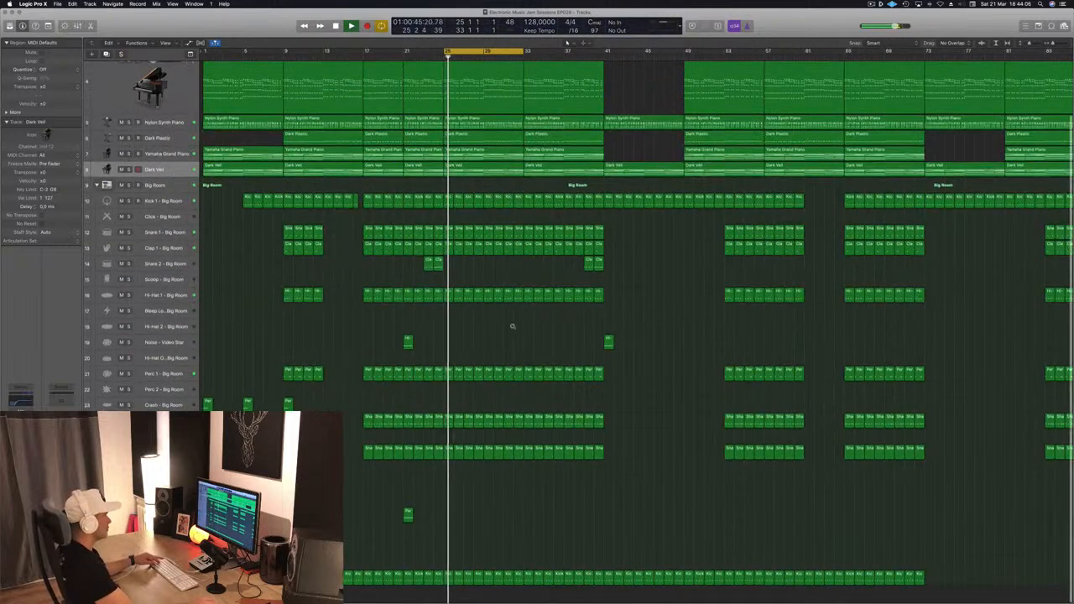
scroll(512, 327, "down", 1)
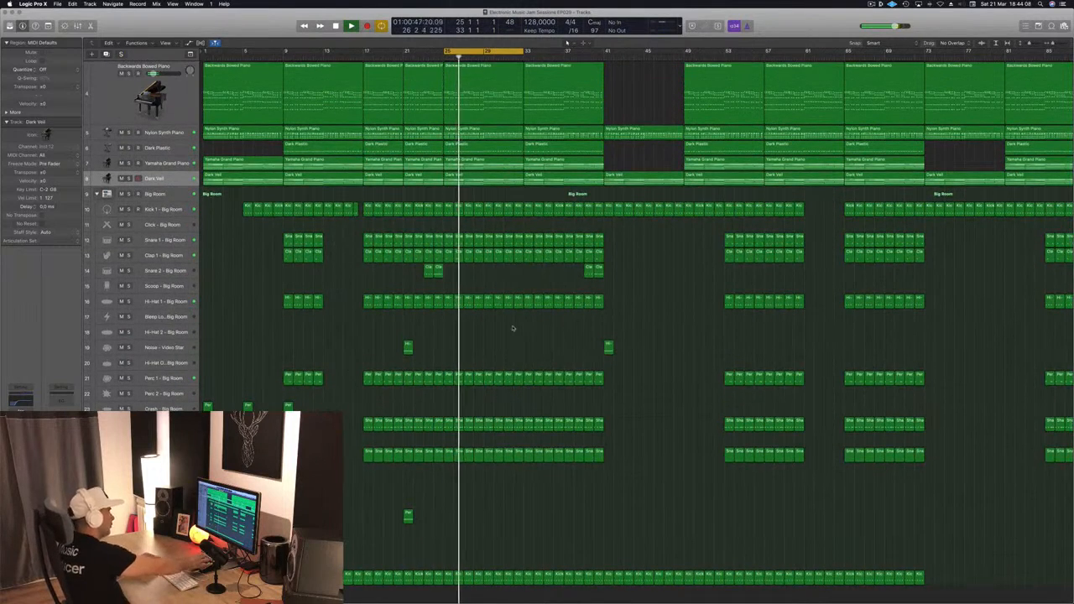
scroll(510, 327, "up", 3)
scroll(507, 325, "down", 2)
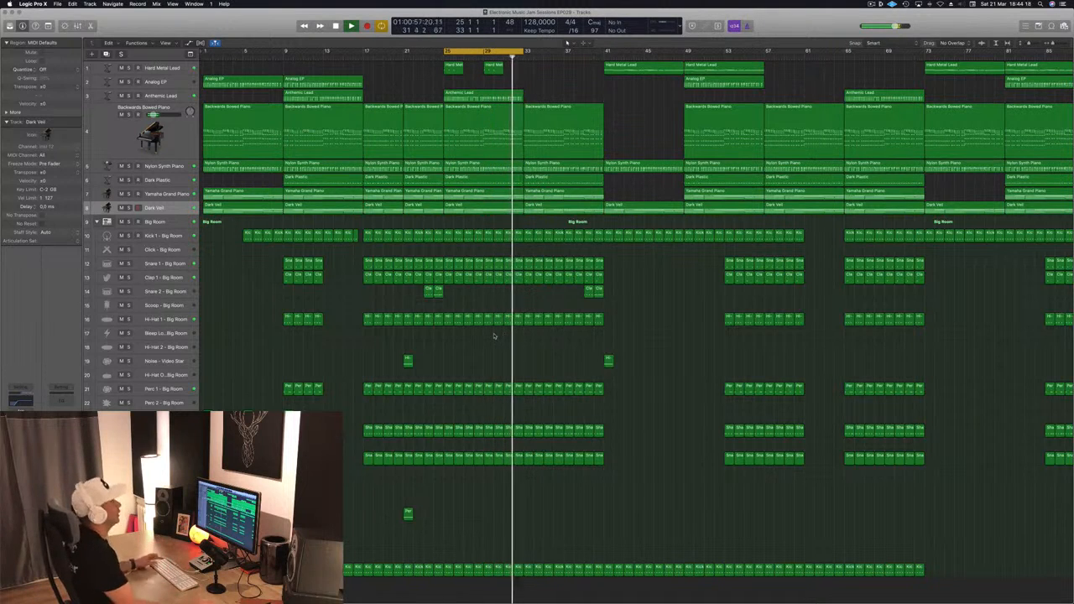
key("space")
key("super+Right")
key("super+Left")
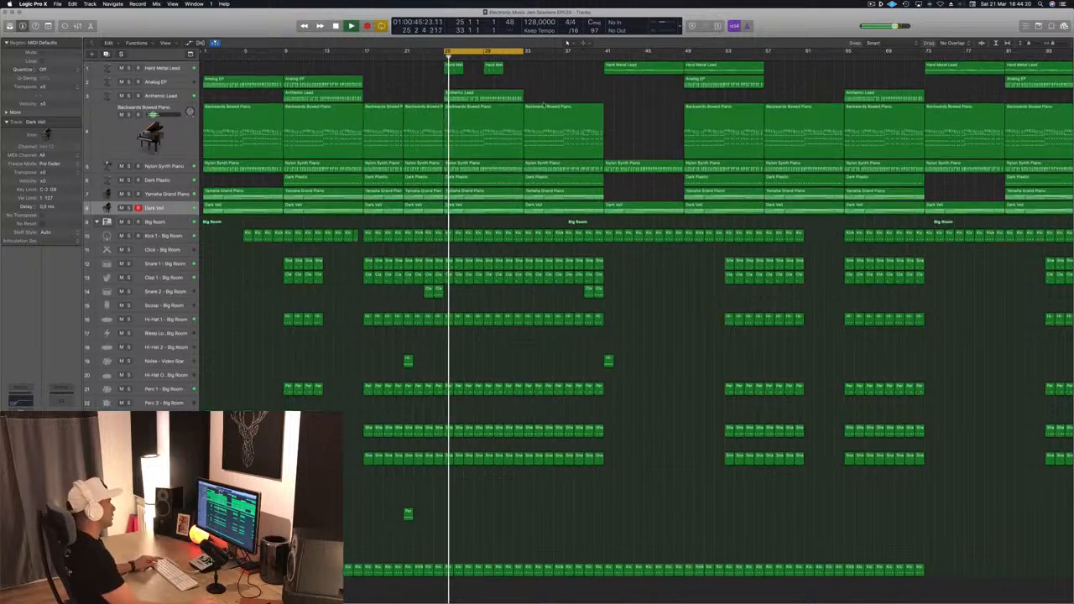
- Extend the loop range from bar 25 to about bar 66 and play on through the section after bar 25
key("super+Left")
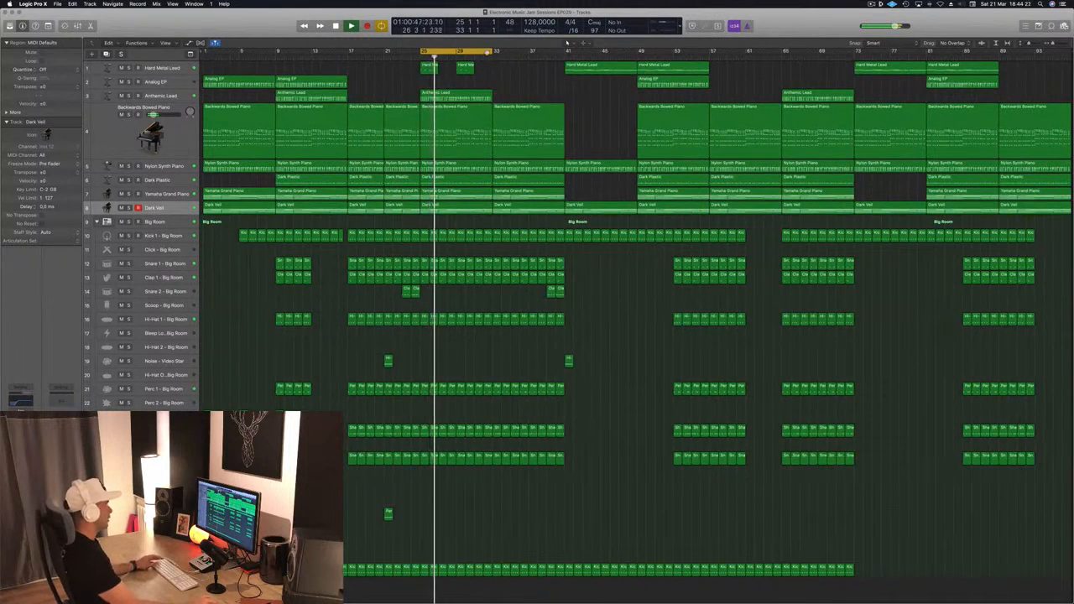
left_click_drag(493, 52, 793, 55)
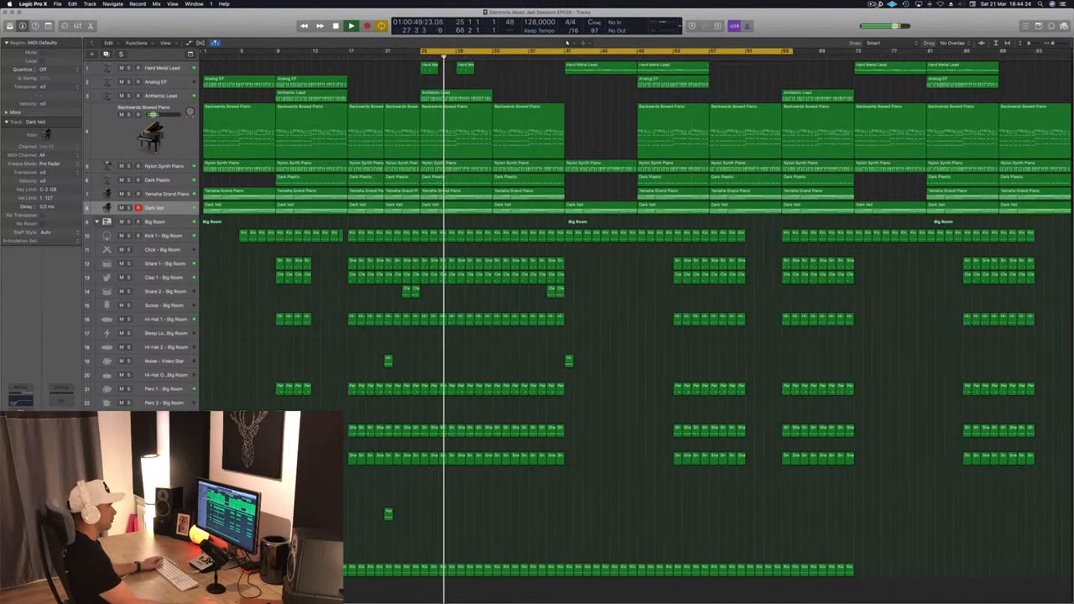
left_click(871, 4)
left_click(903, 54)
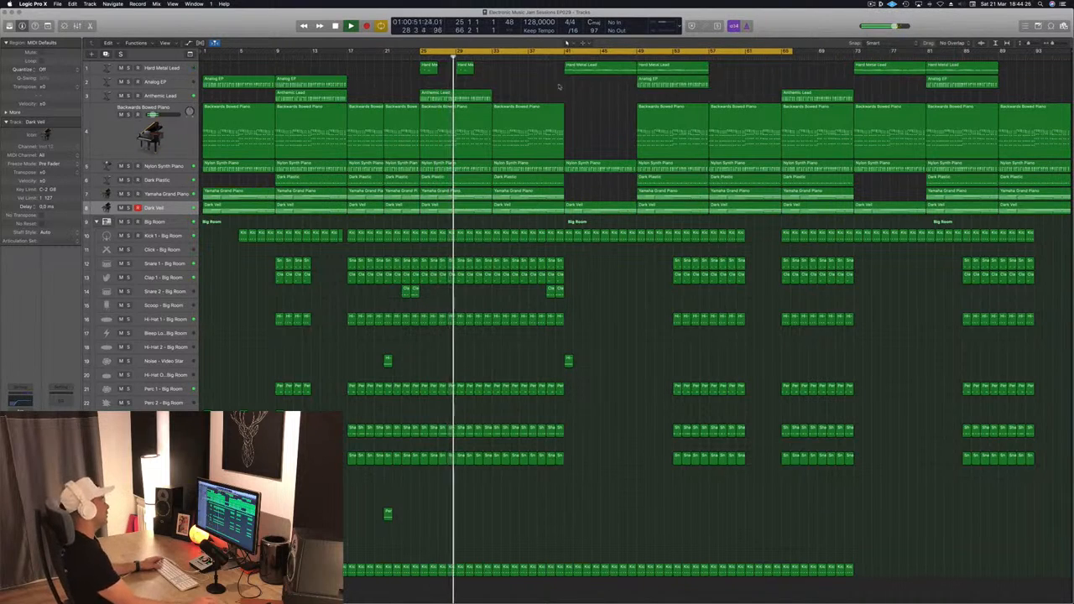
left_click(484, 54)
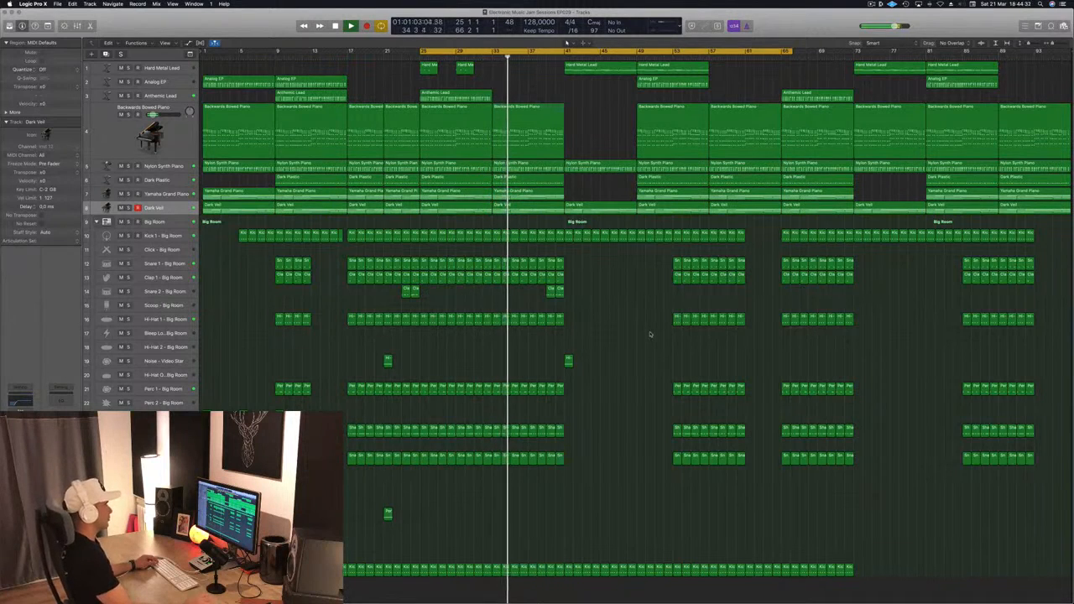
- Delete all Big Room drum regions below the kick, such as snare, clap, hi-hat and percussion, from bar 53 to bar 61
left_click_drag(650, 257, 743, 495)
key("Delete")
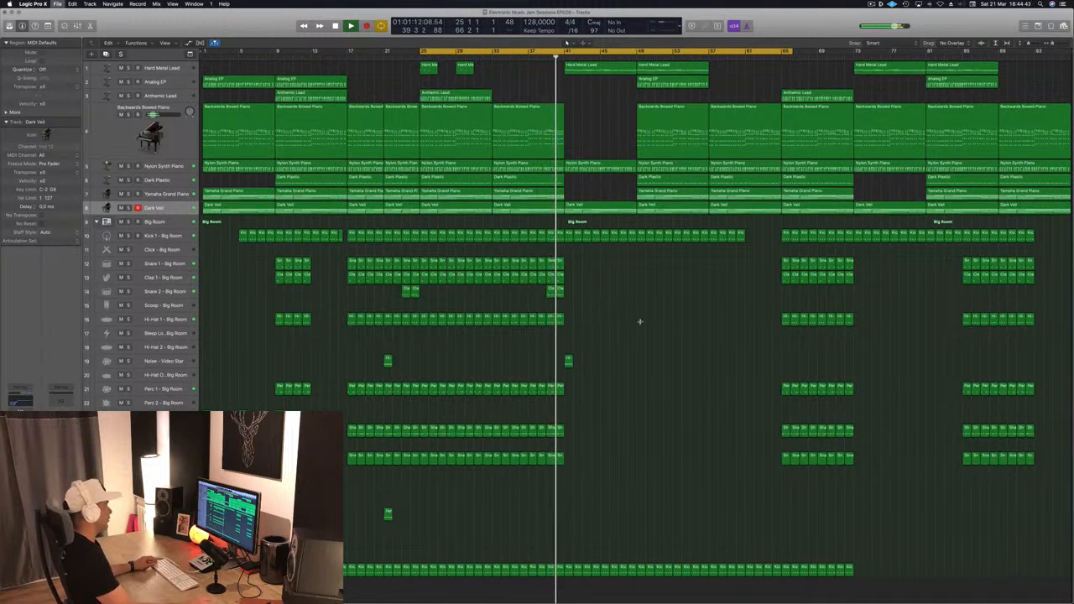
key("super+Right")
key("super+Right")
key("super+Left")
key("super+Left")
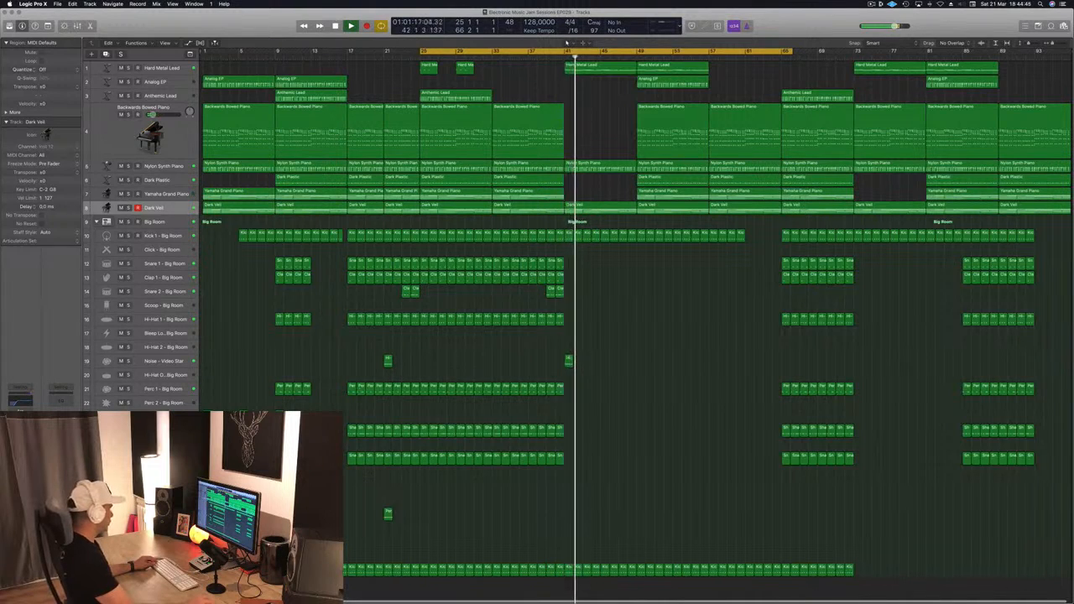
- Move the Noise track's bar 41 region to the track below Perc 2, save, and copy the bar 21 percussion region near the track list's end to bar 41
left_click_drag(281, 419, 571, 425)
left_click(556, 57)
key("super+s")
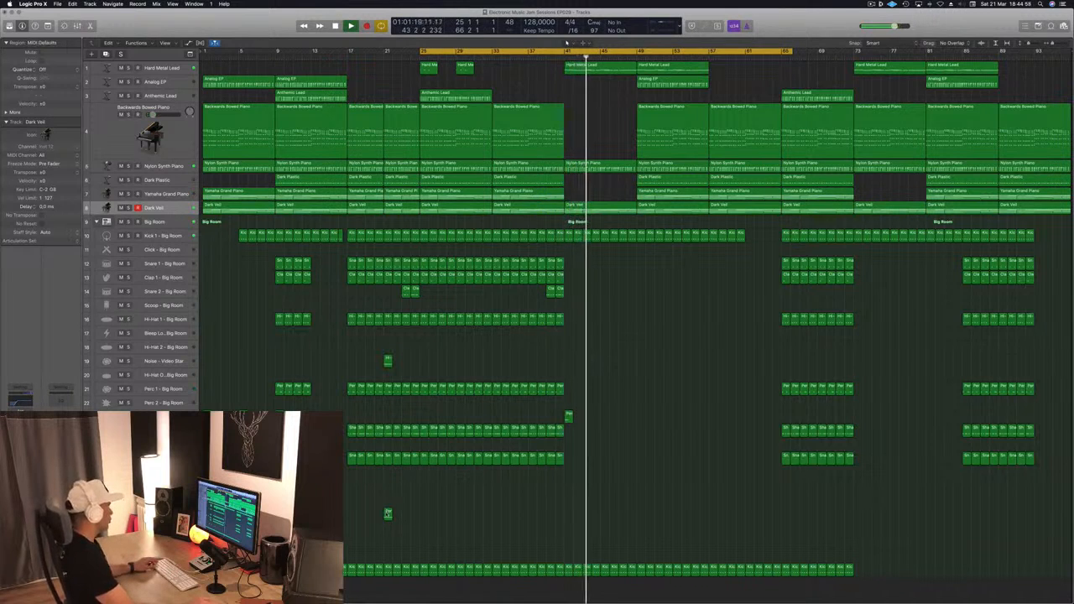
left_click_drag(388, 514, 568, 514)
left_click(555, 58)
- Split the Nylon Synth Piano region at bar 45 and remove its second half, and delete the Kick 1 regions from bar 49 to bar 57
left_click(599, 166)
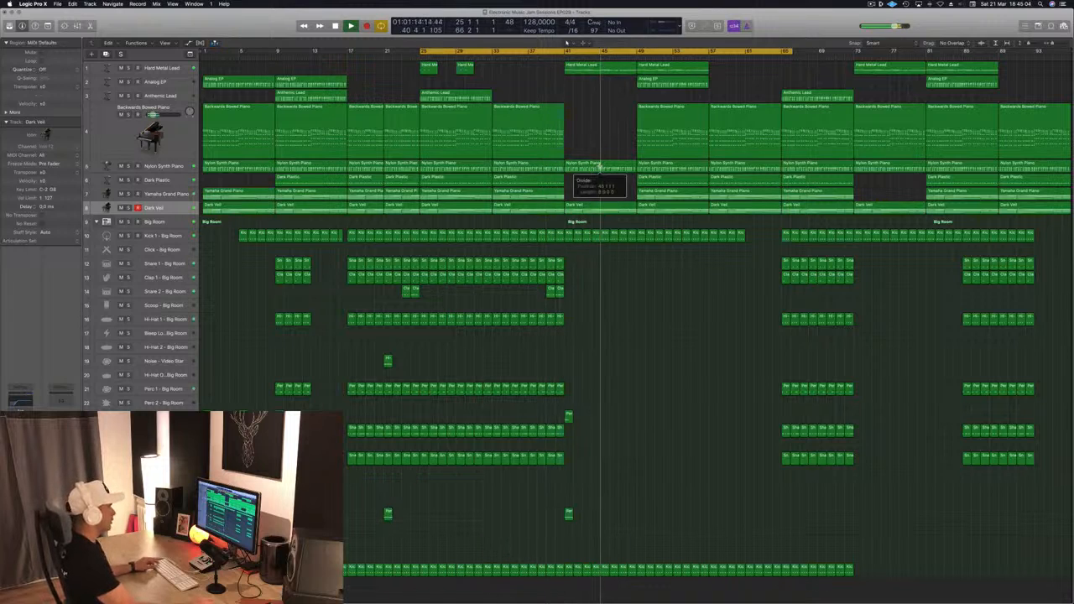
left_click(594, 200)
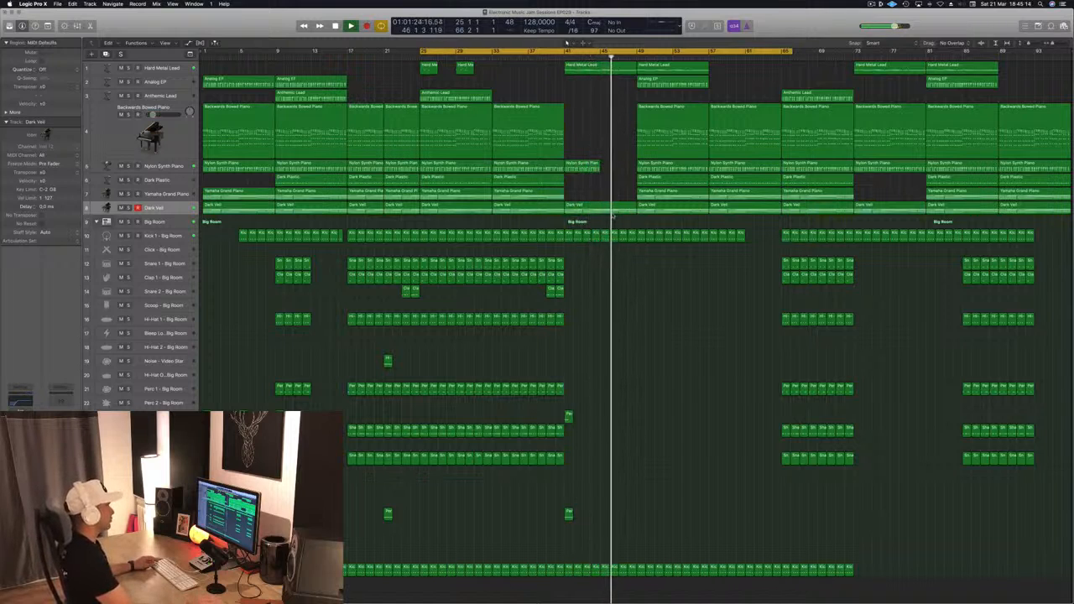
left_click_drag(640, 229, 708, 255)
key("Delete")
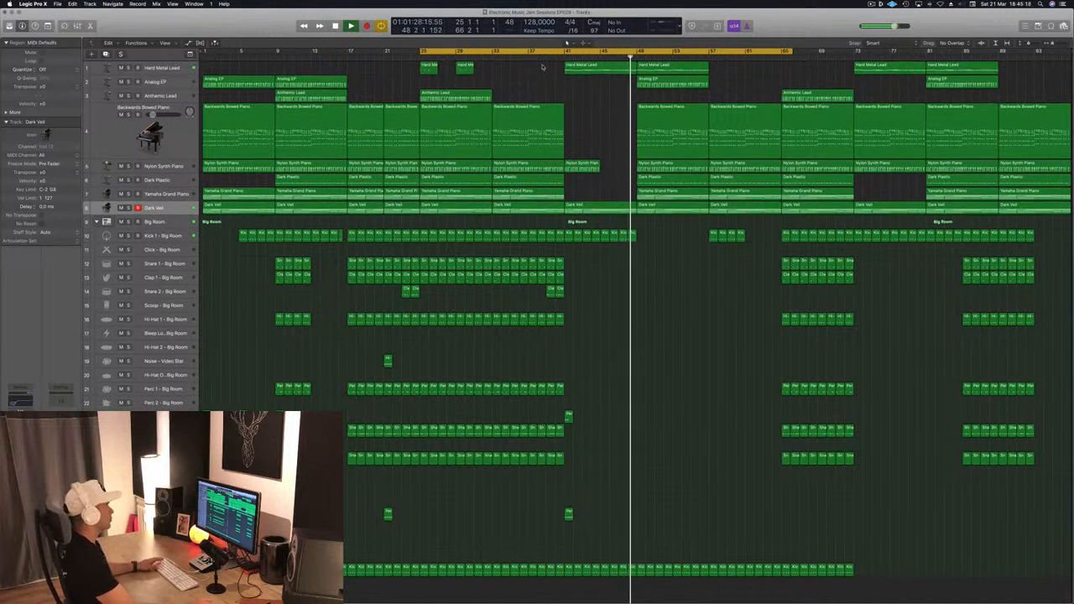
left_click(565, 55)
- Show the Big Room track's smart controls and record a downward High Cut Filter sweep leading up to bar 49
left_click(166, 238)
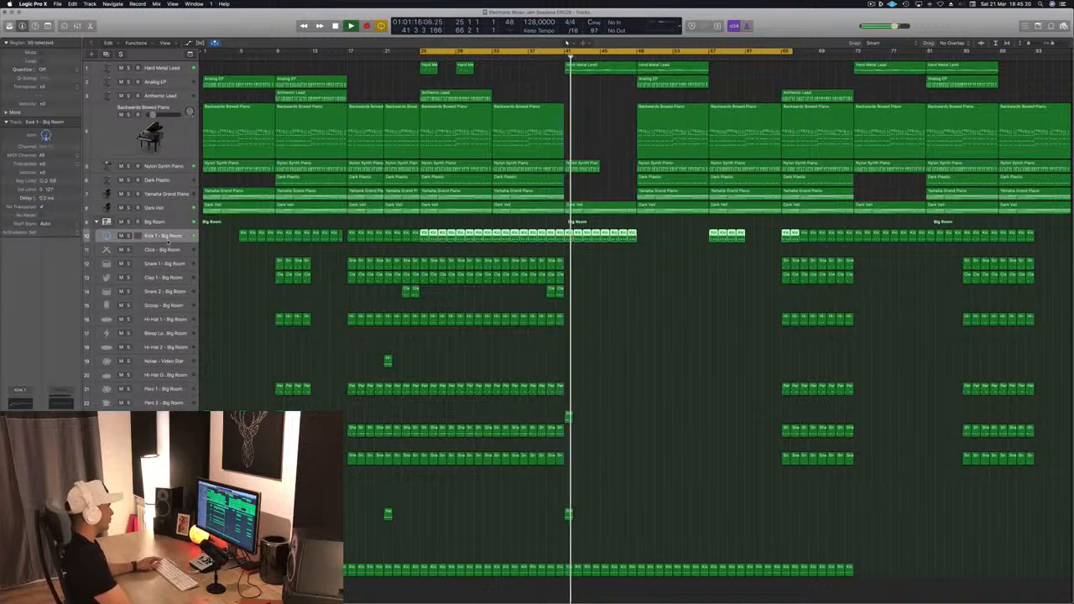
left_click(163, 222)
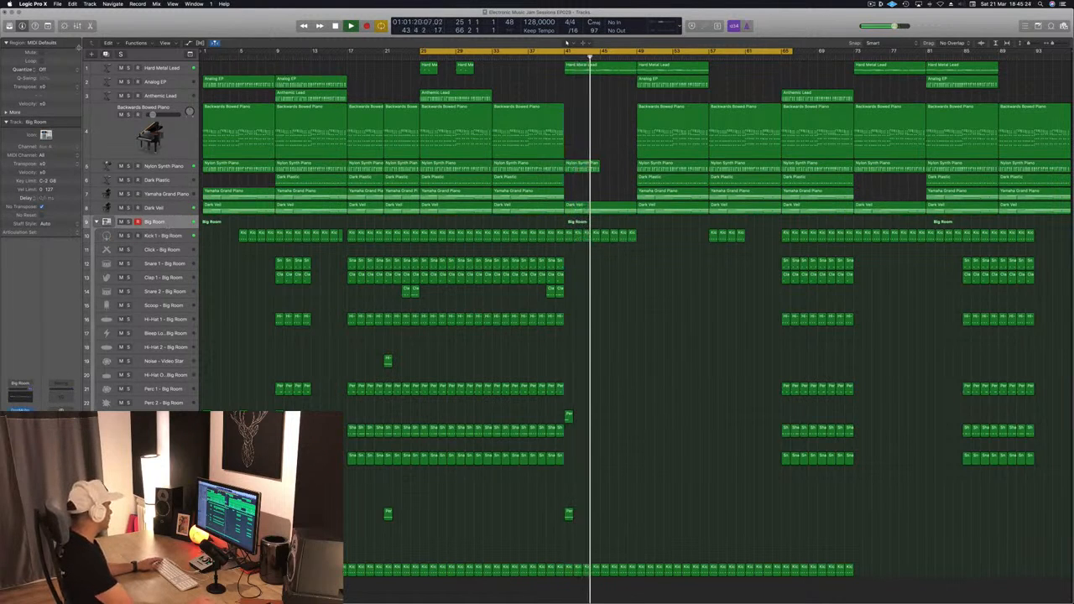
key("x")
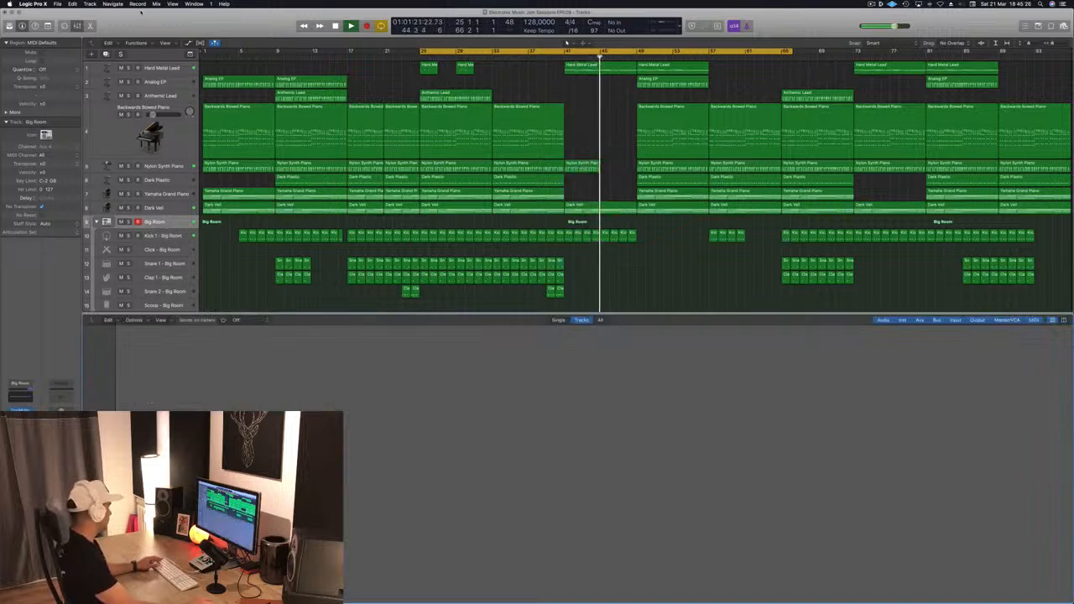
key("b")
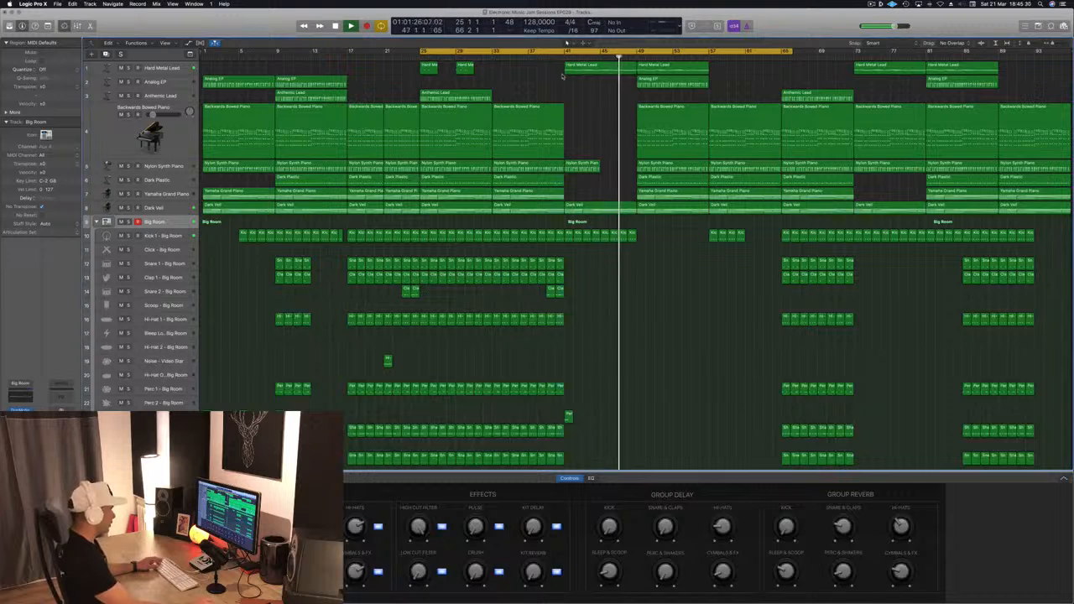
left_click(566, 42)
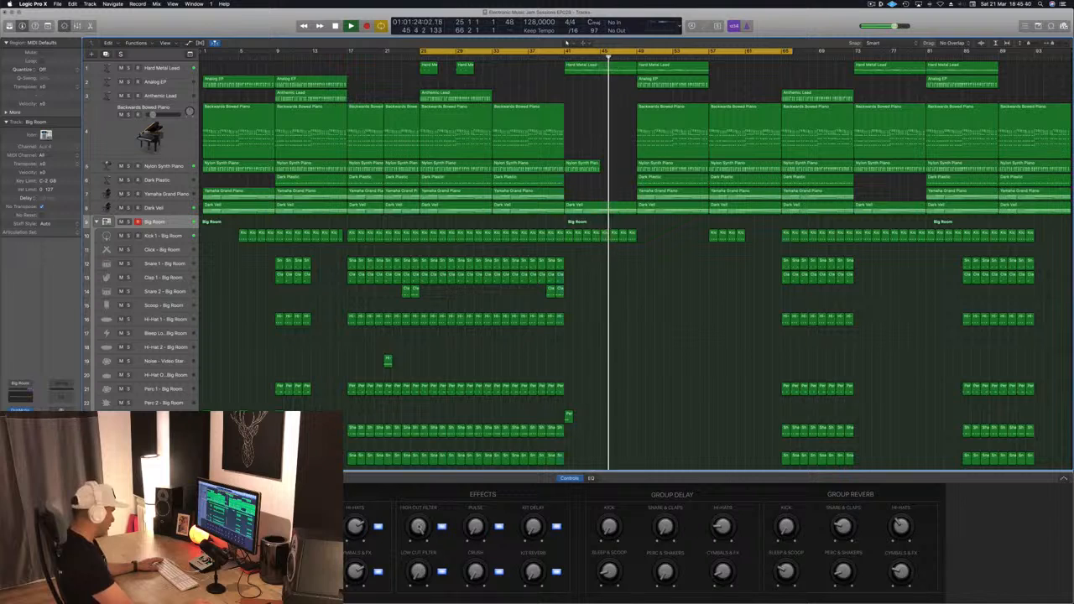
left_click_drag(418, 527, 419, 602)
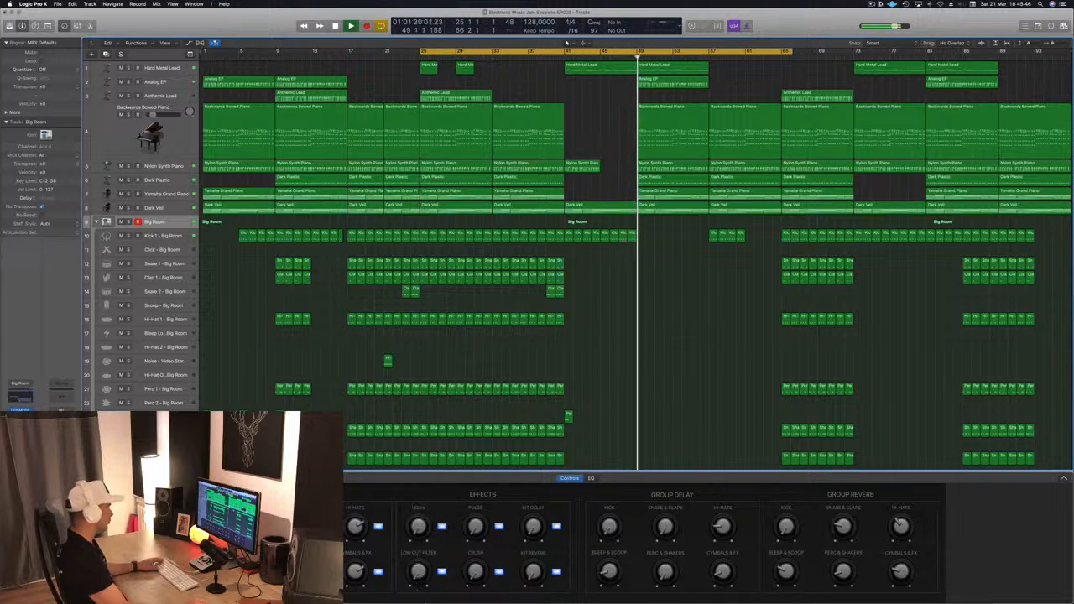
left_click(555, 55)
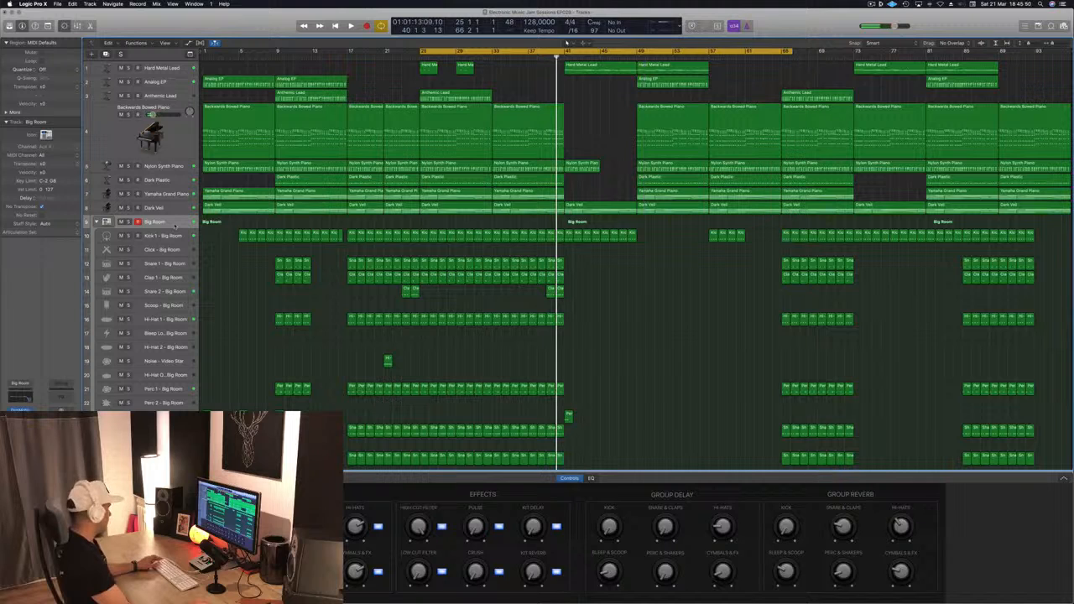
- Show track automation, display the Big Room track's High Cut Filter curve and set its automation mode to Read
key("a")
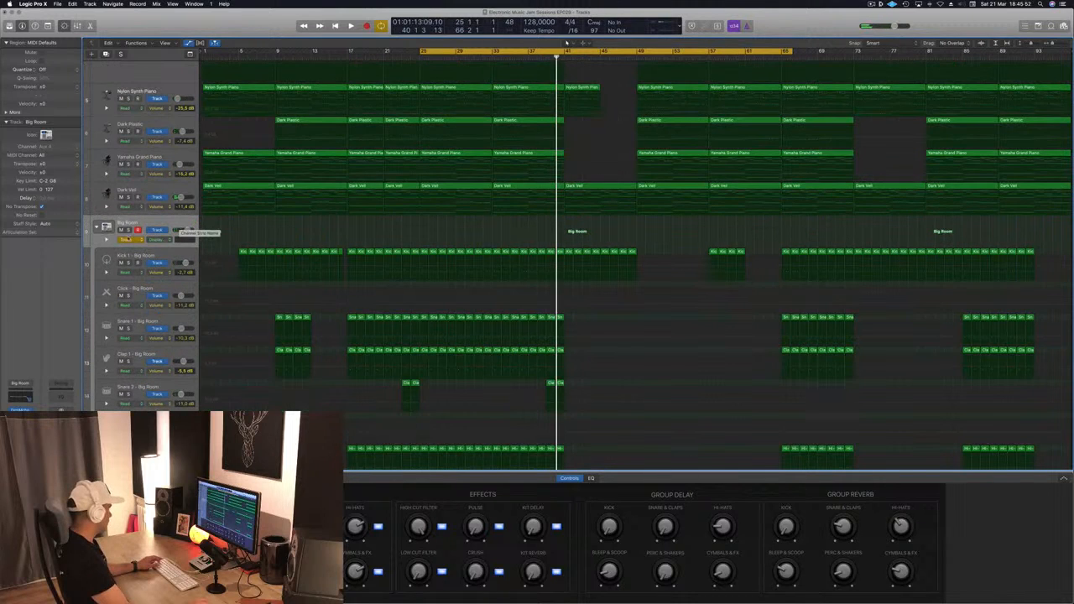
left_click(130, 240)
left_click(130, 240)
left_click(161, 241)
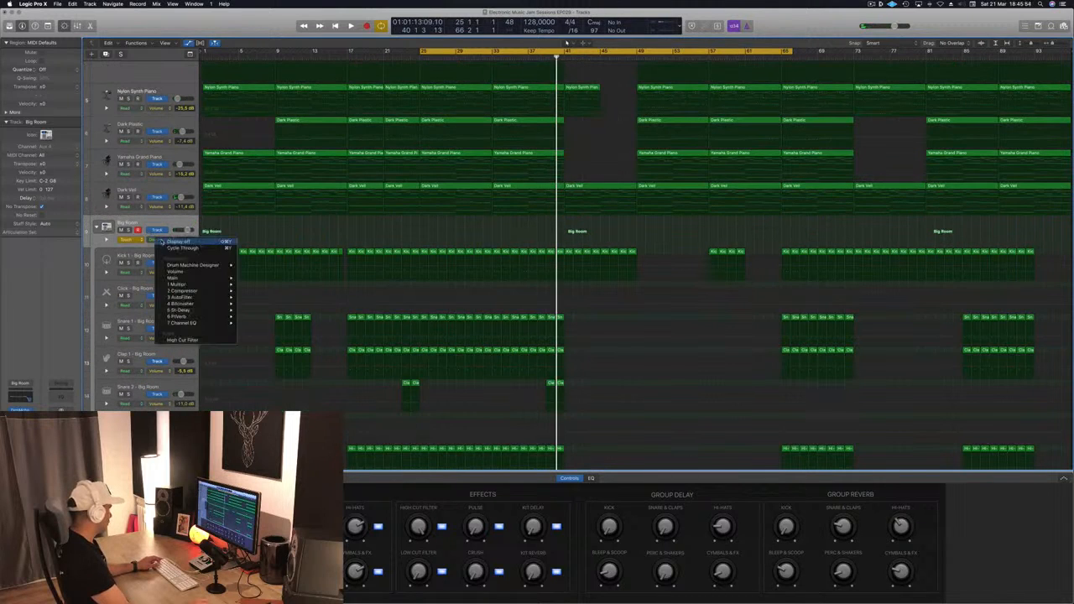
left_click(181, 339)
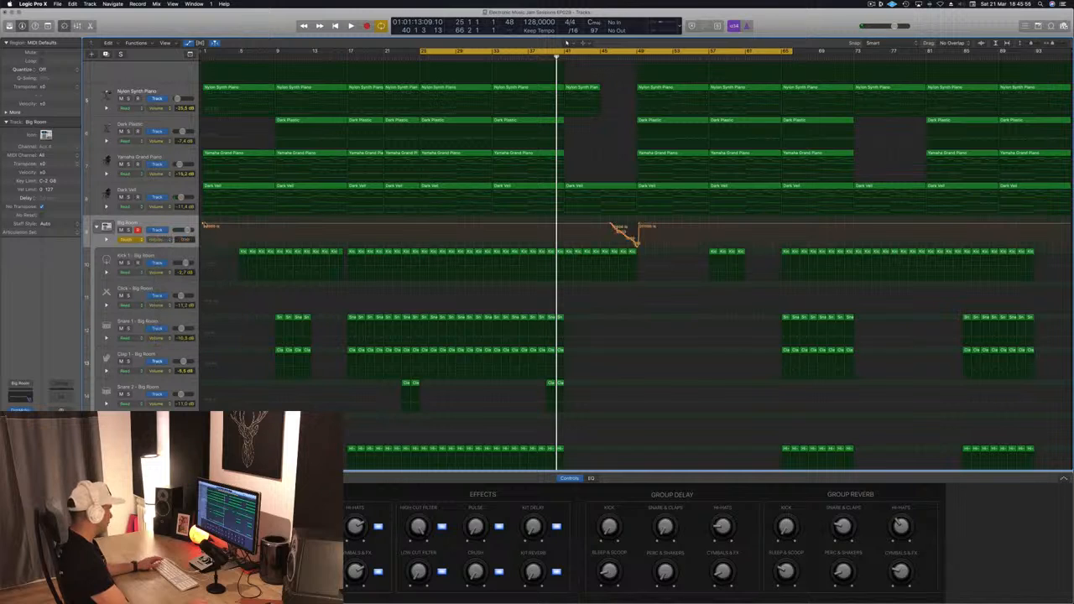
left_click(134, 239)
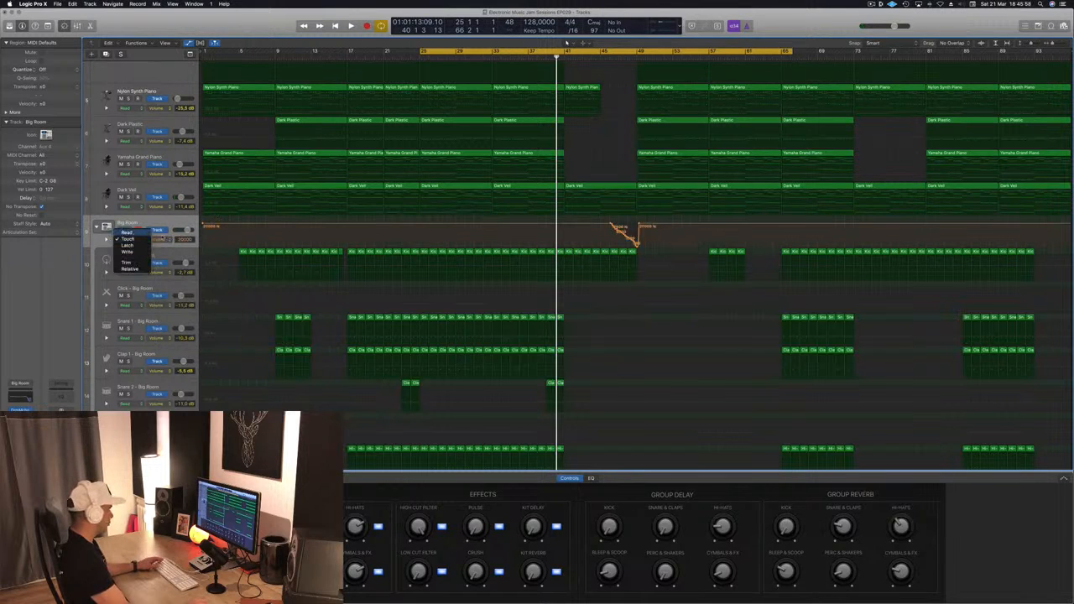
left_click(132, 232)
- Reshape Big Room's High Cut Filter automation to fall steadily from bar 41 to bar 49 and jump straight back up at bar 49
left_click_drag(639, 224, 563, 225)
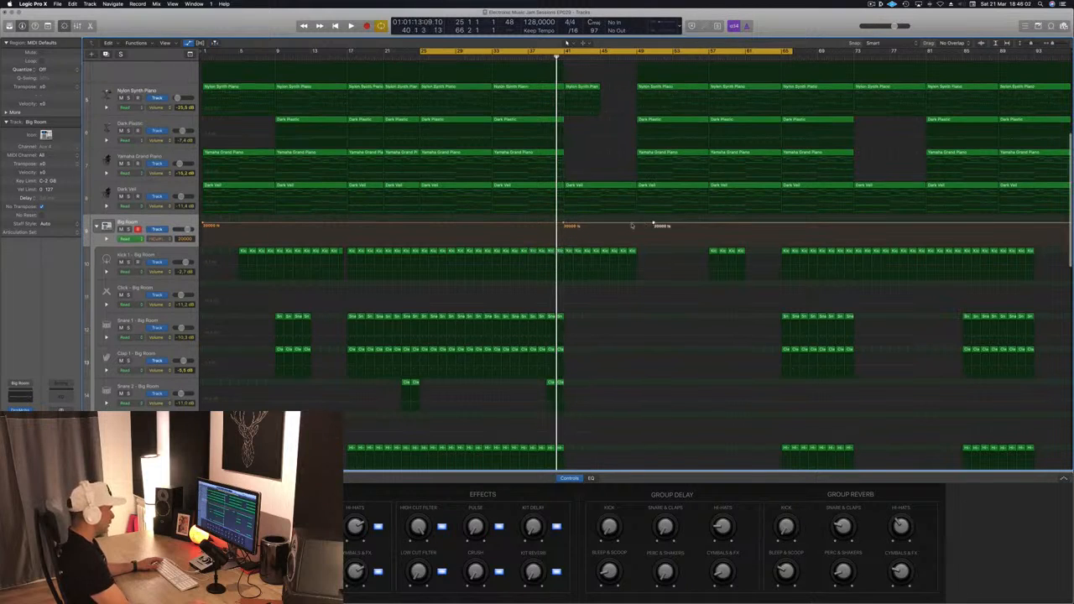
left_click_drag(636, 225, 650, 238)
key("space")
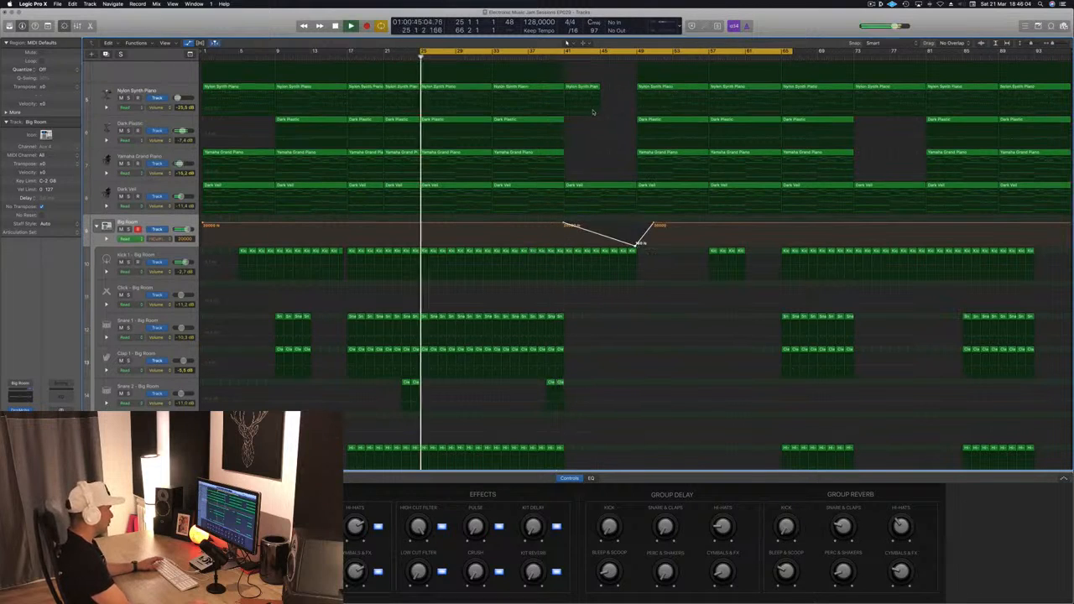
left_click(567, 50)
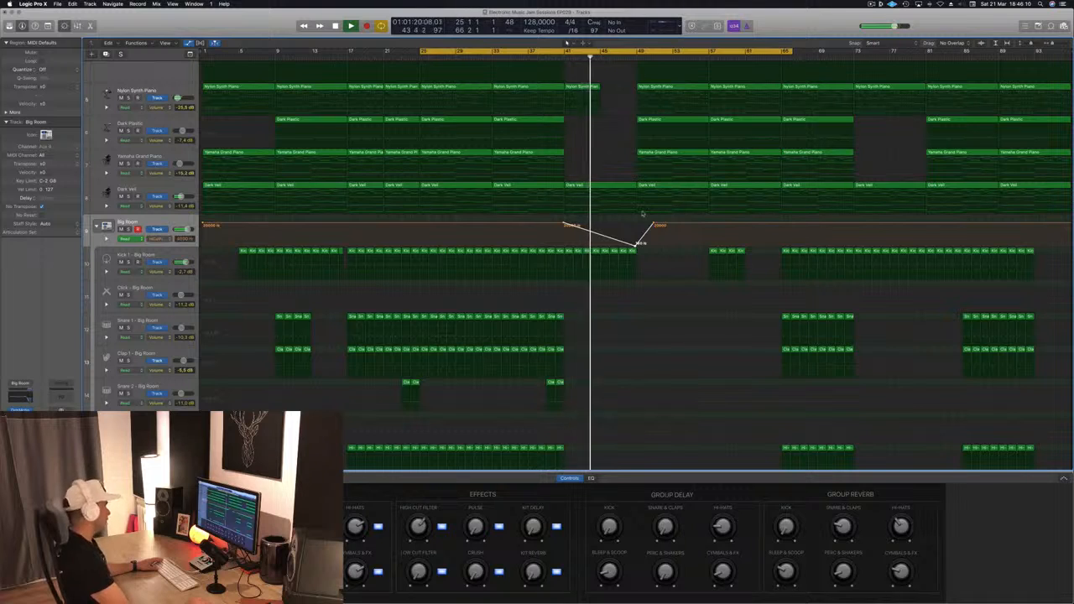
scroll(625, 206, "up", 5)
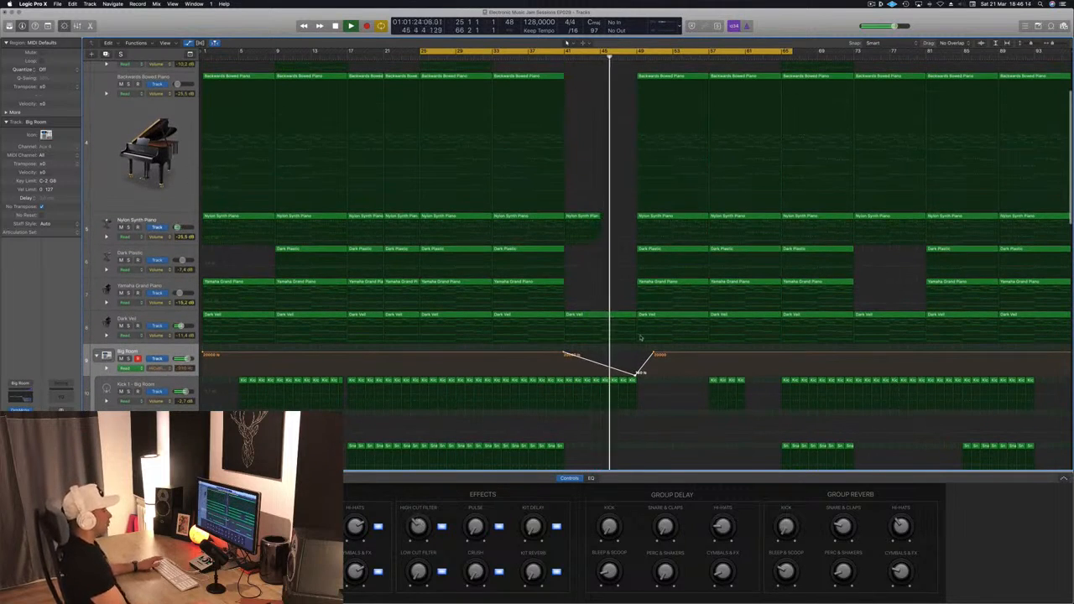
left_click_drag(654, 353, 635, 352)
key("space")
key("space")
key("space")
key("space")
- Add a second High Cut Filter sweep to Big Room that falls from bar 25 to bar 29 and jumps back up there
left_click(420, 355)
left_click(492, 356)
mouse_move(457, 355)
left_mouse_down()
mouse_move(458, 373)
mouse_move(463, 356)
left_mouse_up()
left_click(460, 355)
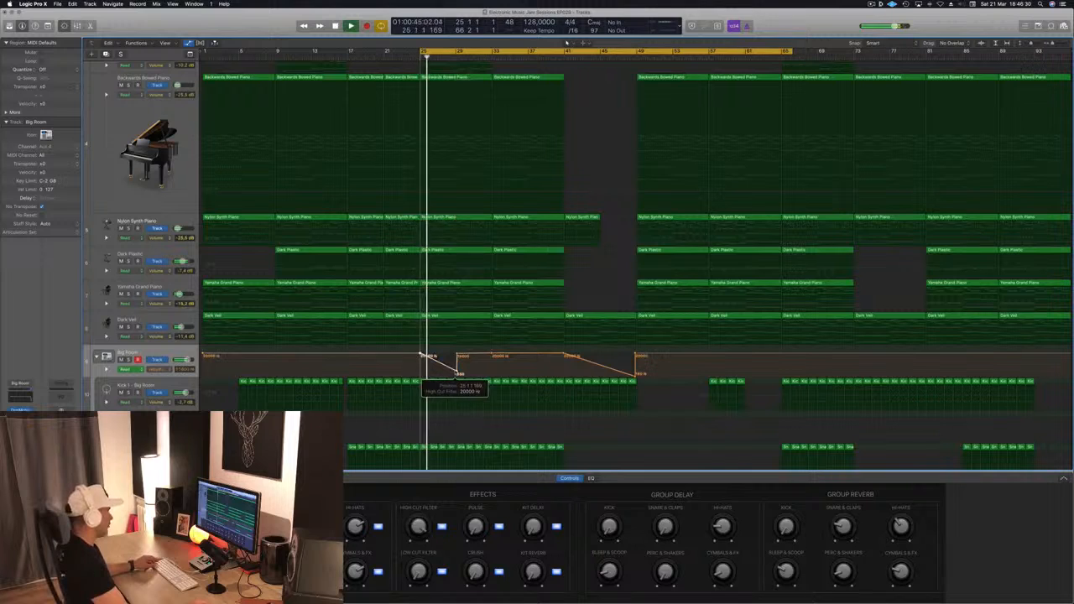
scroll(462, 350, "up", 1)
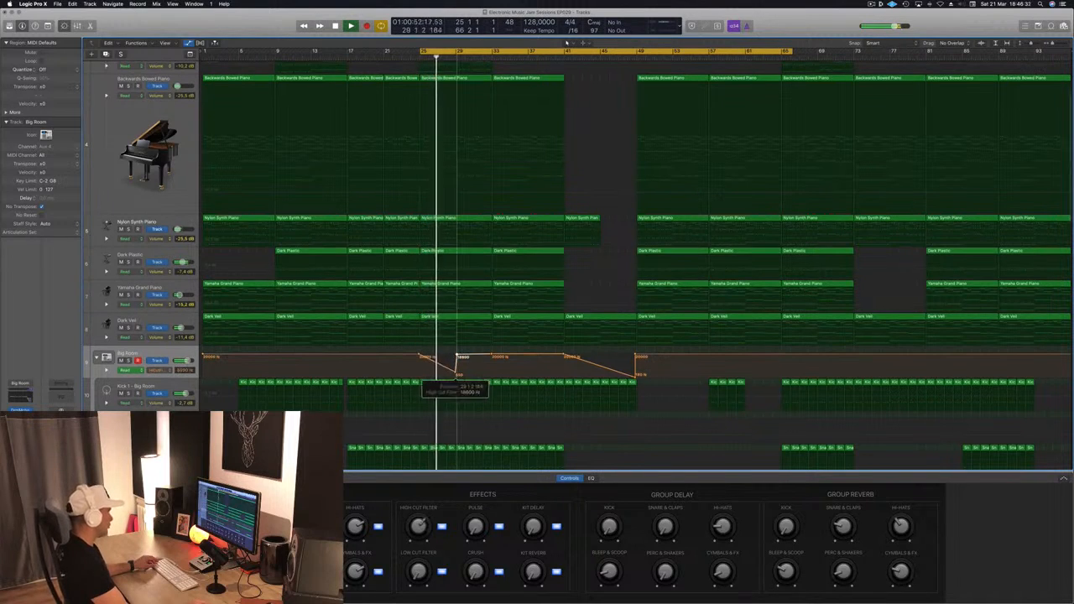
scroll(456, 357, "up", 1)
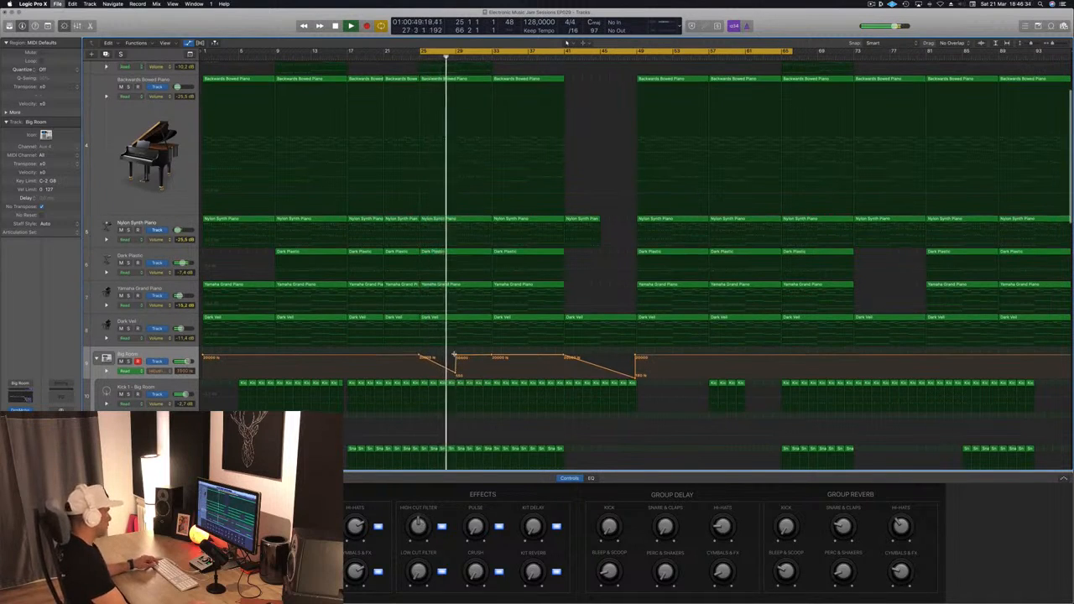
scroll(454, 355, "up", 6)
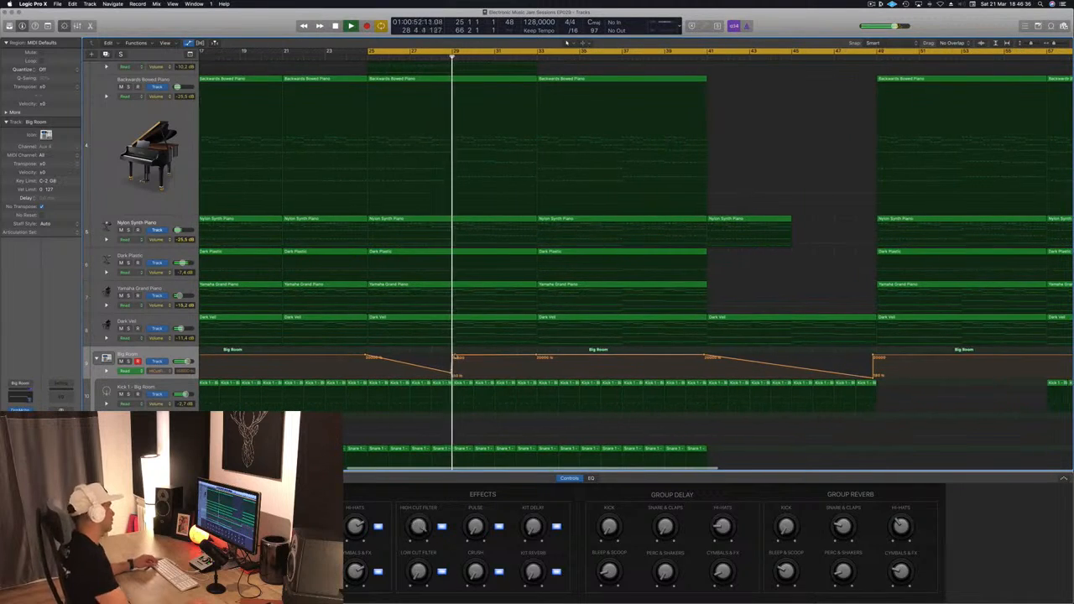
scroll(454, 356, "down", 6)
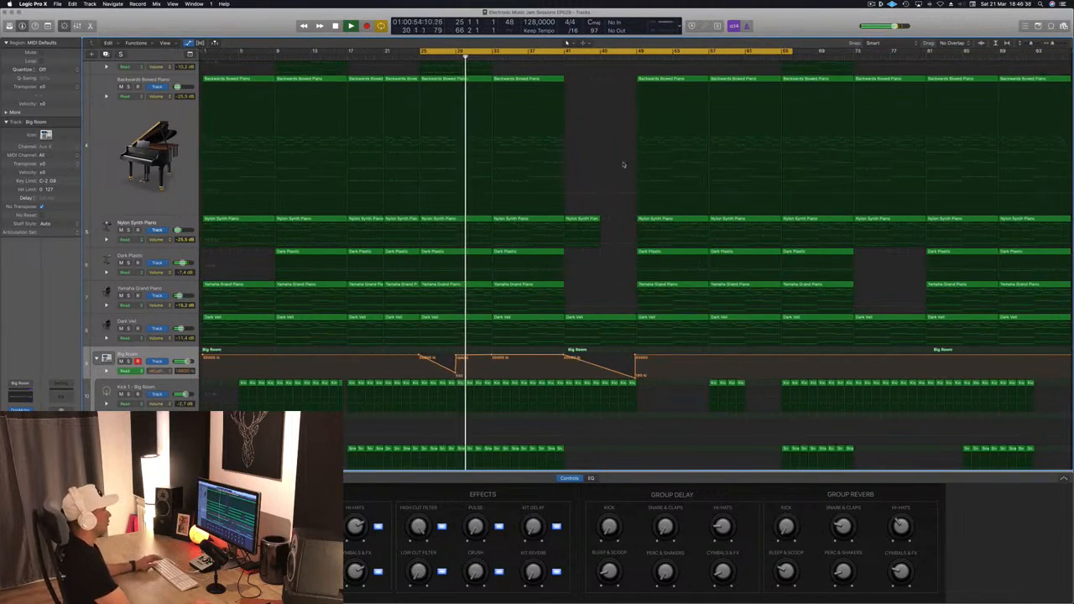
- Set the loop range to bars 41 to 57 and reduce the track heights to see all the lead and piano tracks
left_click(567, 55)
left_click_drag(567, 50, 706, 55)
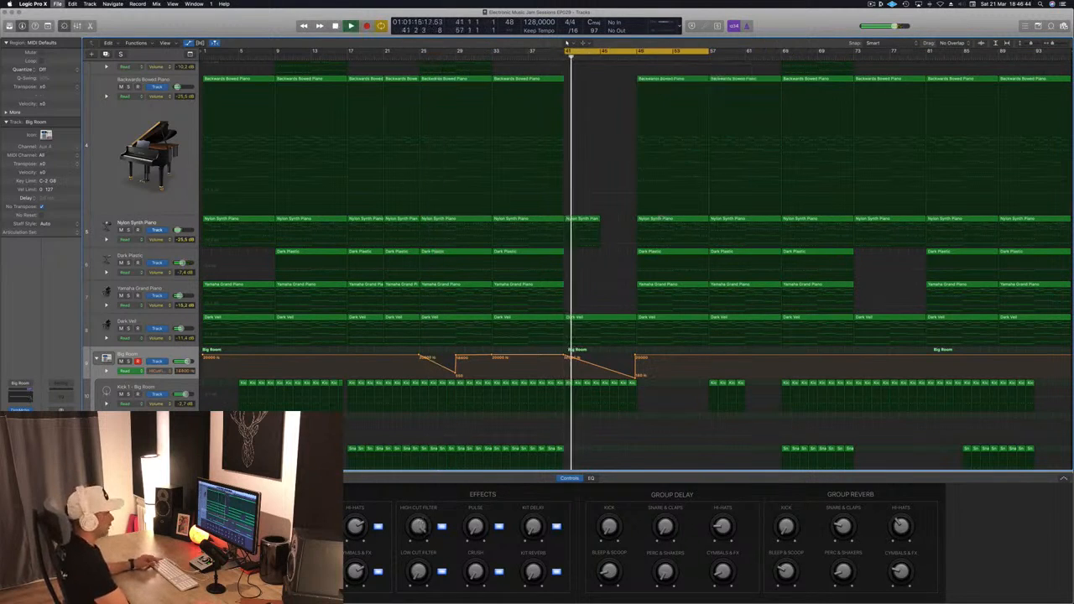
scroll(650, 235, "down", 3)
scroll(642, 249, "up", 5)
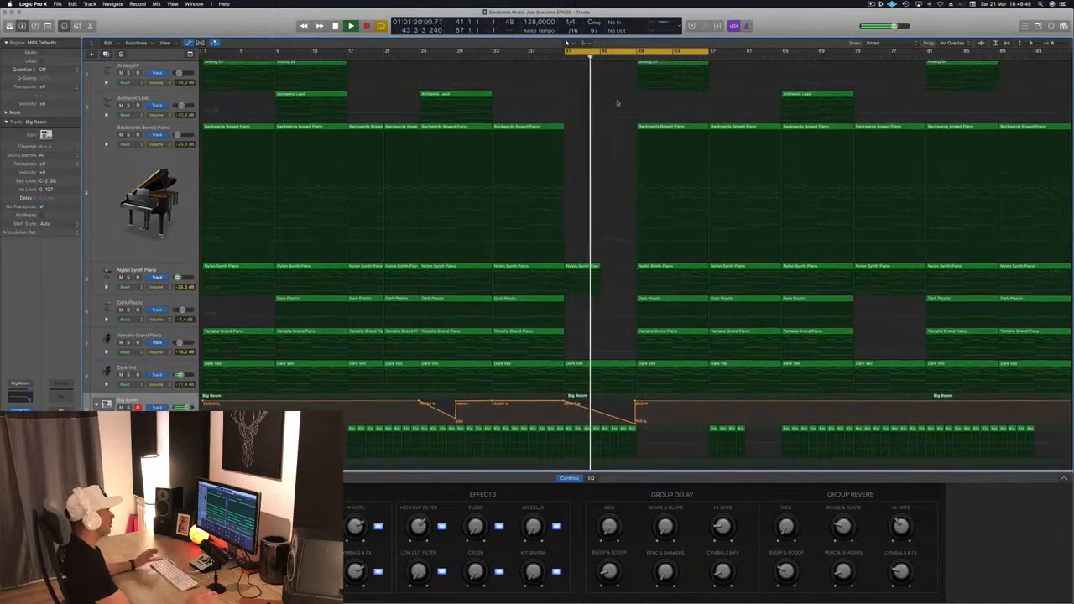
key("super+Up")
key("super+Up")
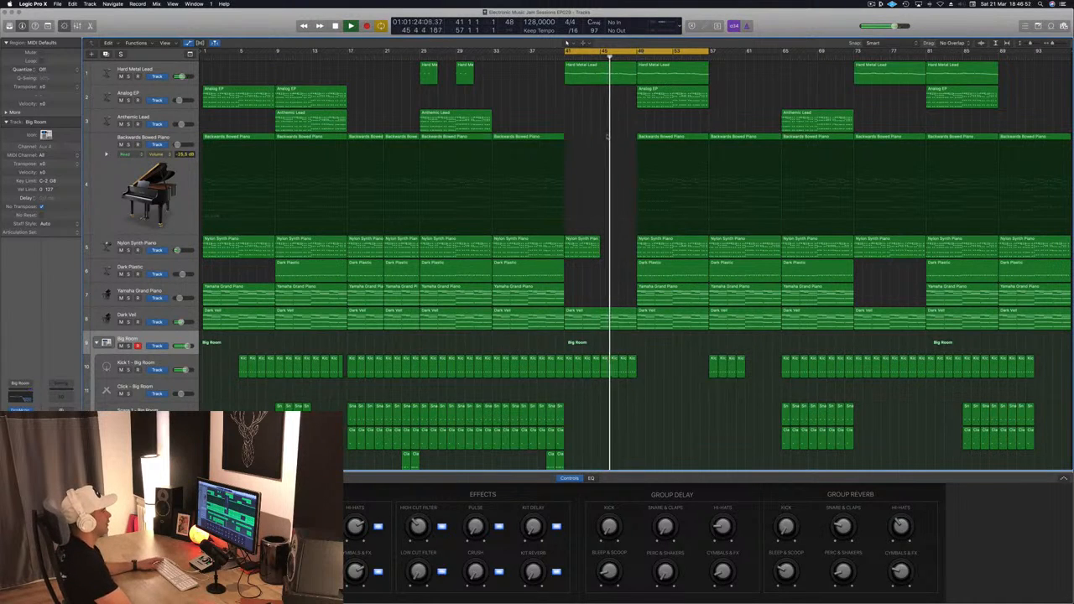
- Delete the Dark Plastic region between bars 49 and 57
left_click(679, 278)
key("Delete")
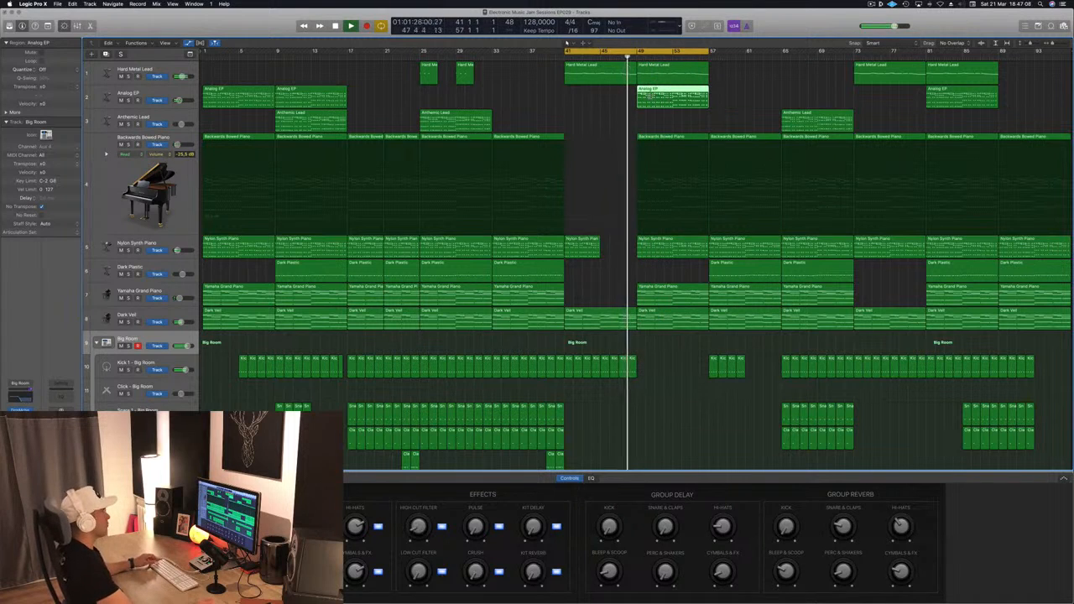
left_click(614, 103)
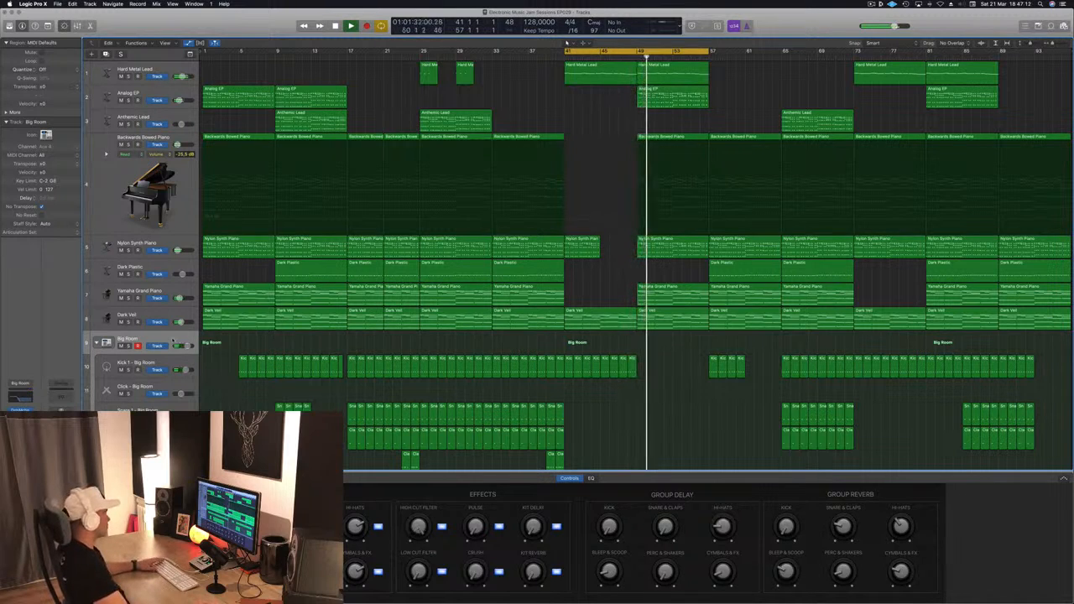
- Delete the Kick 1 regions between bars 57 and 61 in Big Room and save the project
key("super+s")
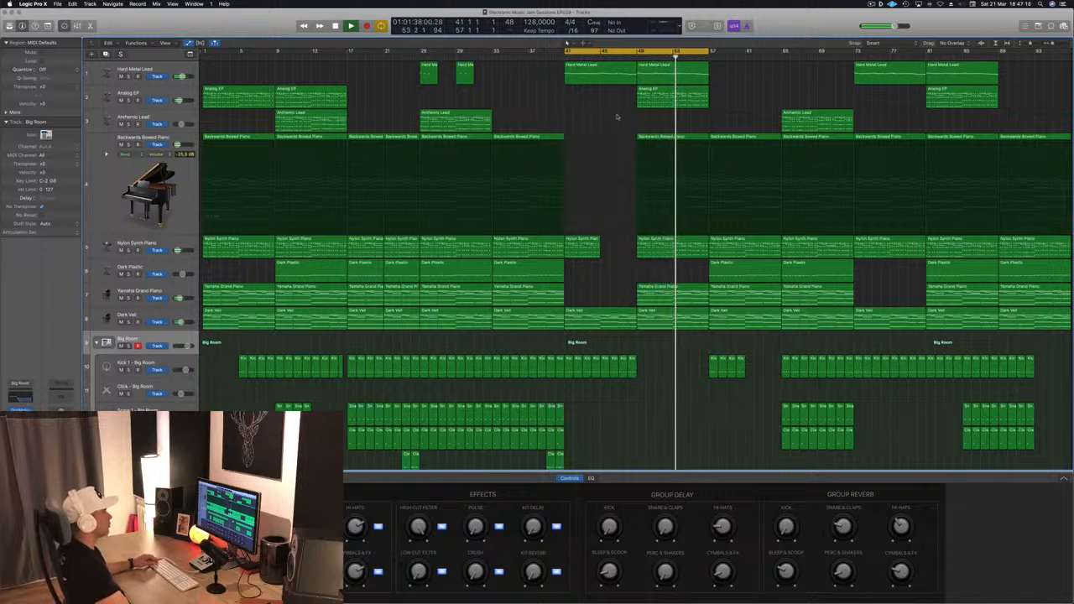
key("super+Right")
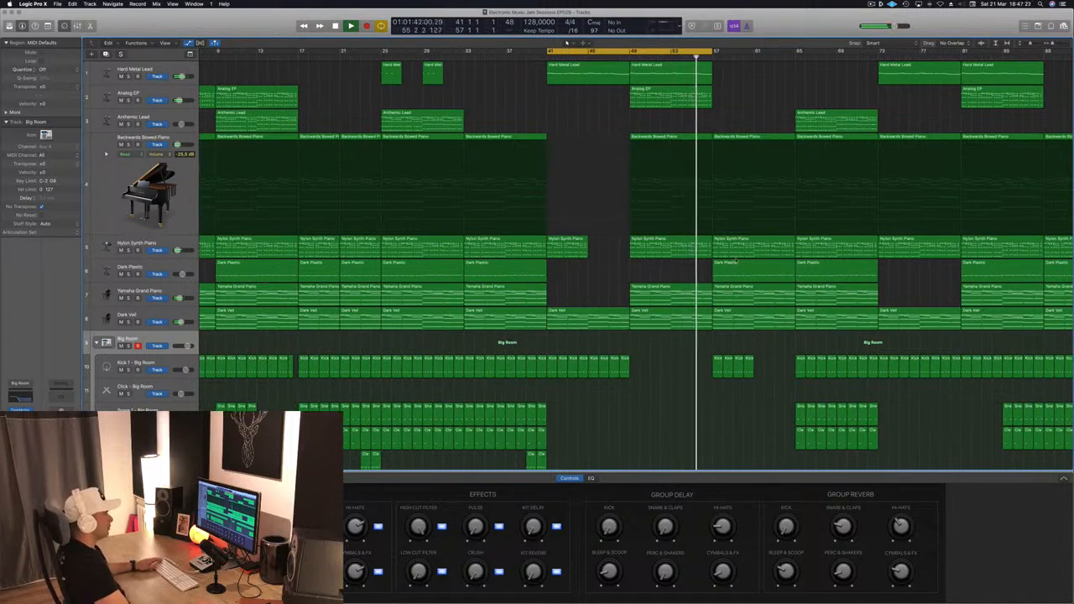
left_click(723, 358)
key("Delete")
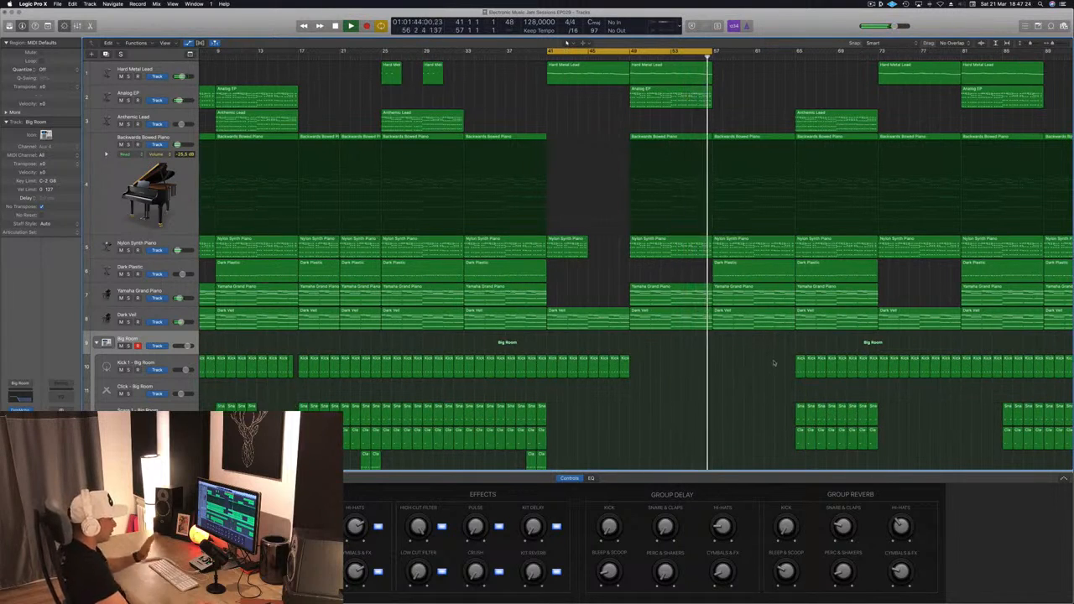
key("super+s")
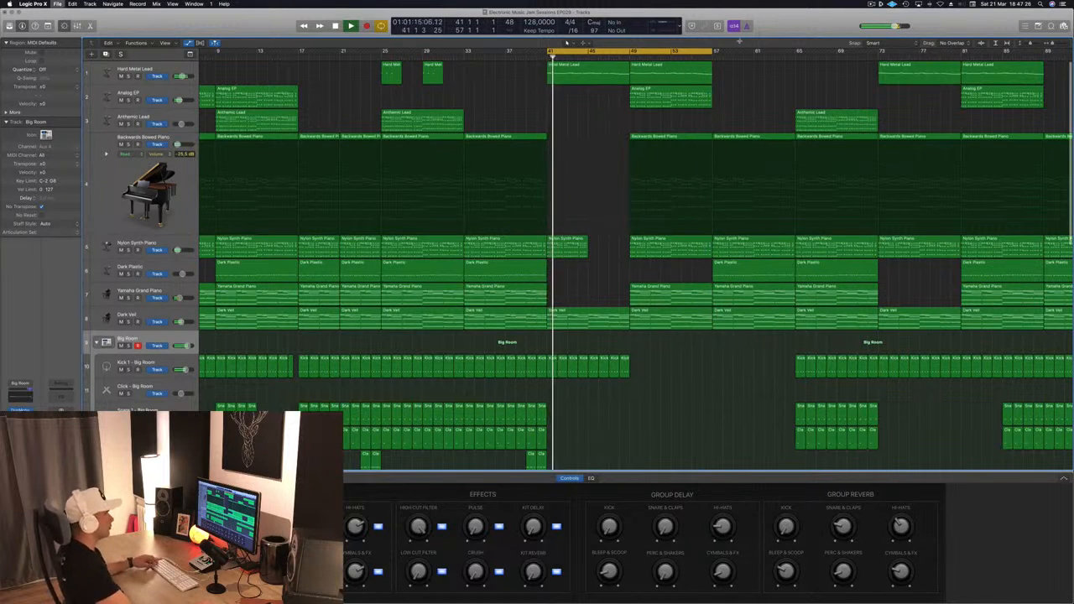
- Extend the loop range's end to bar 65, save the project and continue playback from bar 57
left_click_drag(715, 52, 797, 51)
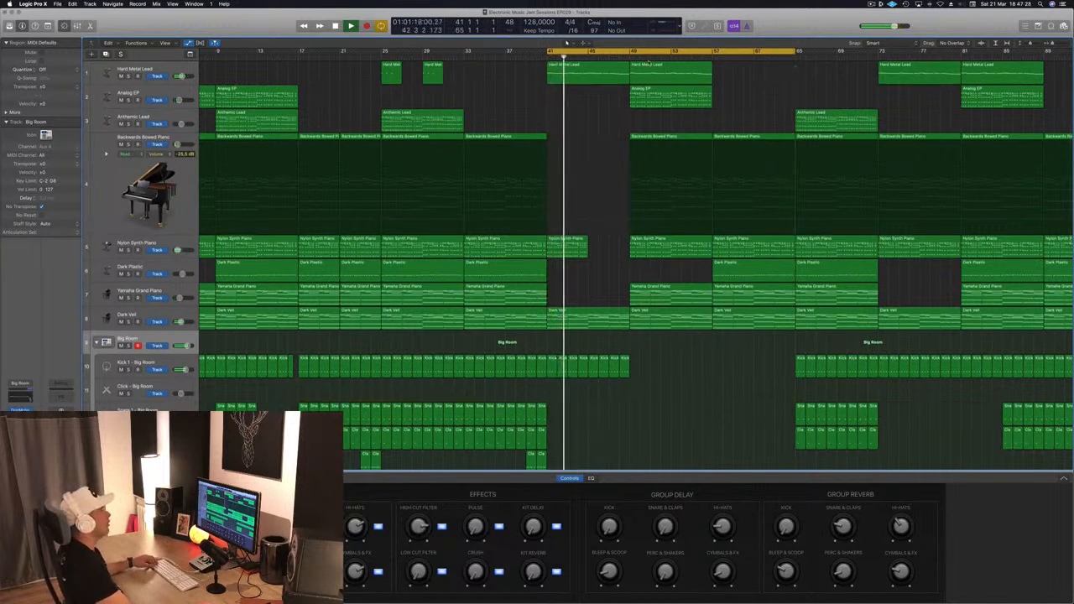
key("super+s")
left_click(713, 56)
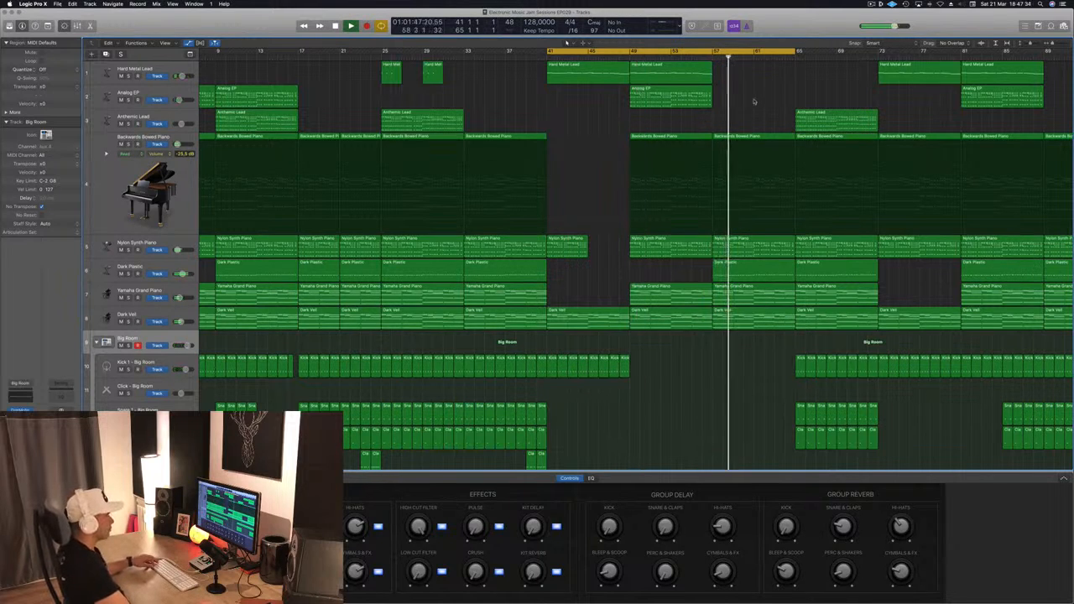
- Copy the Anthemic Lead region from bar 65 to bar 57, directly before the original
left_click(810, 115)
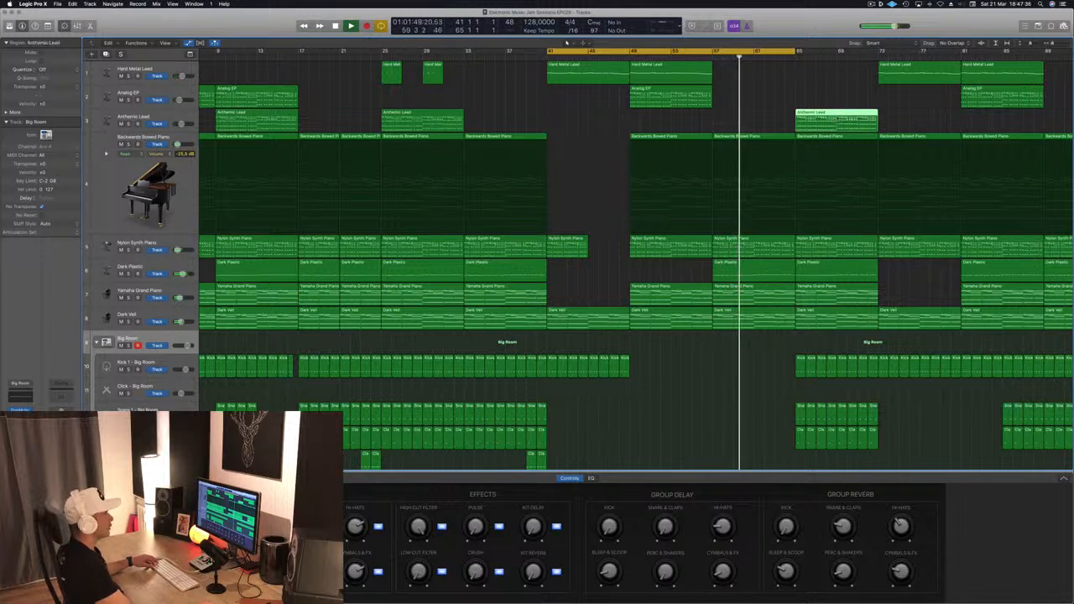
left_click(700, 60)
left_click_drag(844, 125, 762, 126)
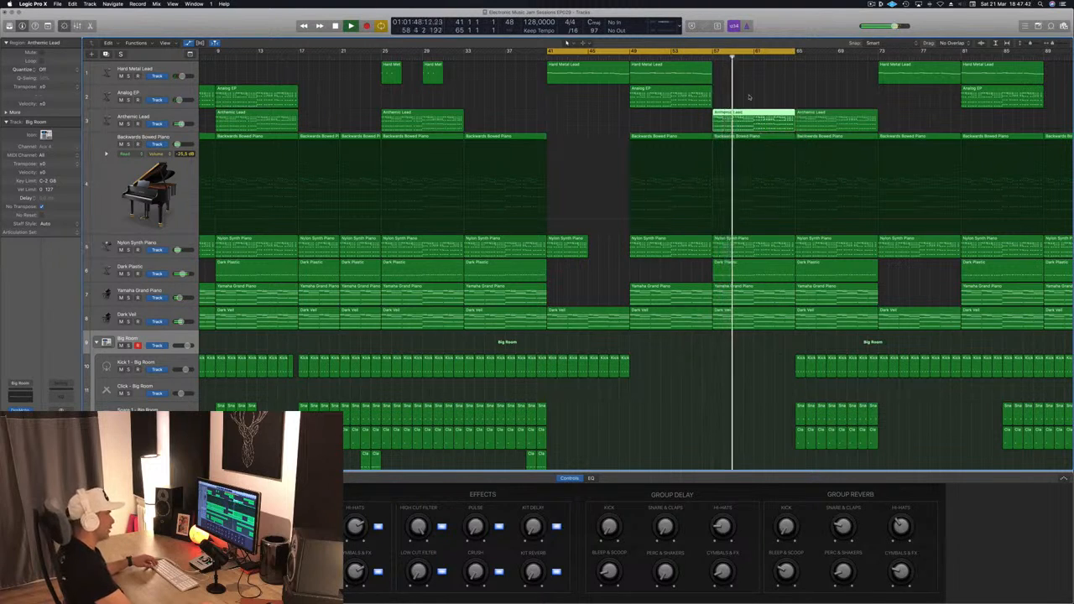
- Copy the two Snare 2 fill regions before bar 41 to bar 57 and play them from there
scroll(619, 432, "down", 5)
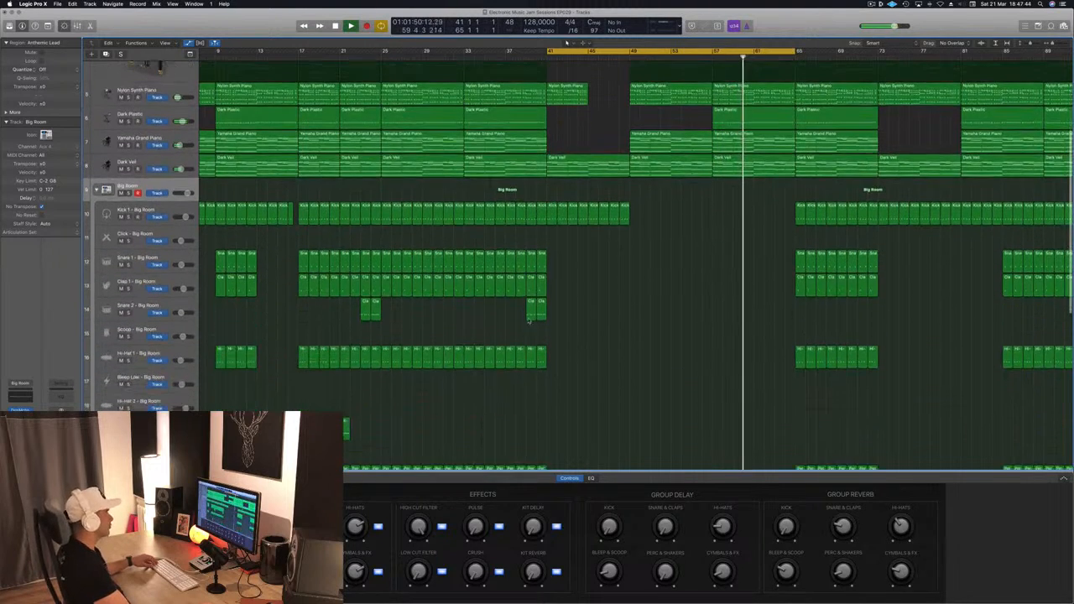
left_click_drag(530, 303, 718, 308)
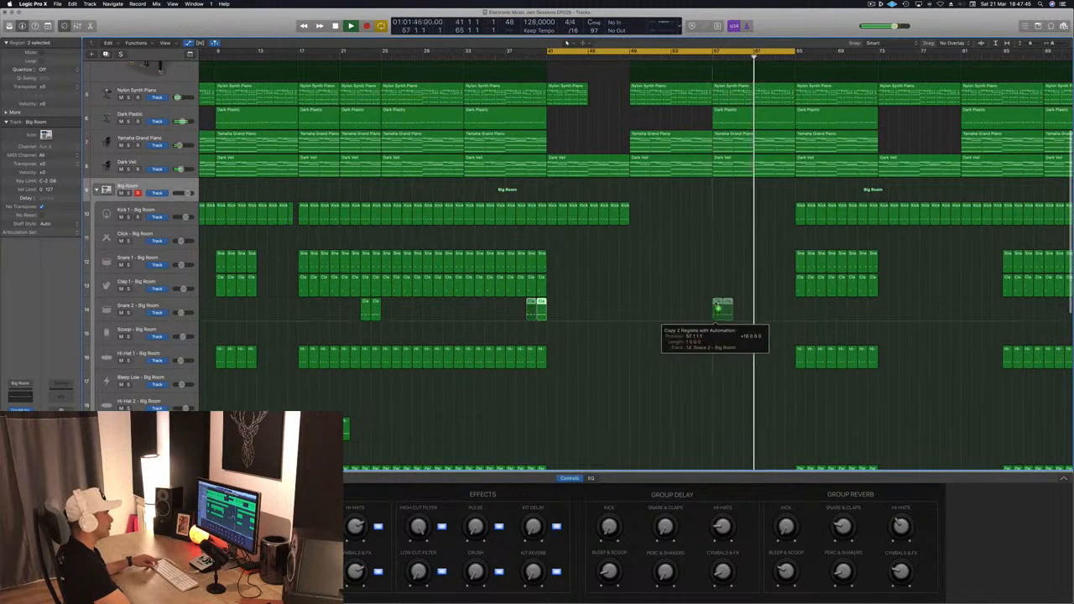
left_click(711, 56)
left_click(754, 299)
left_click(728, 301)
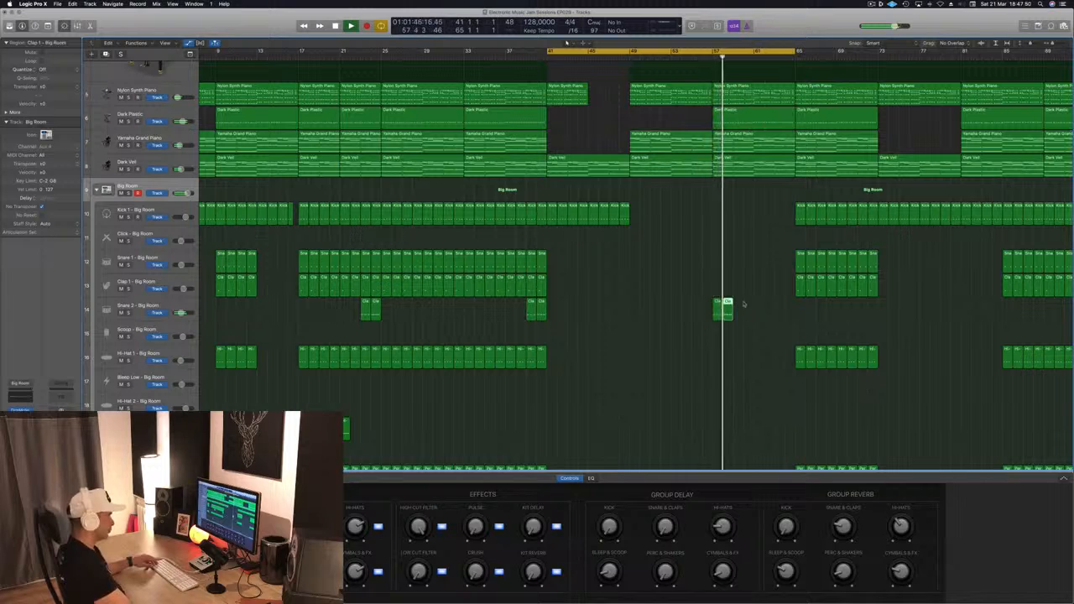
- Rearrange and copy the new Snare 2 fill regions so that four one-bar regions run from bar 61 to bar 65
key("p")
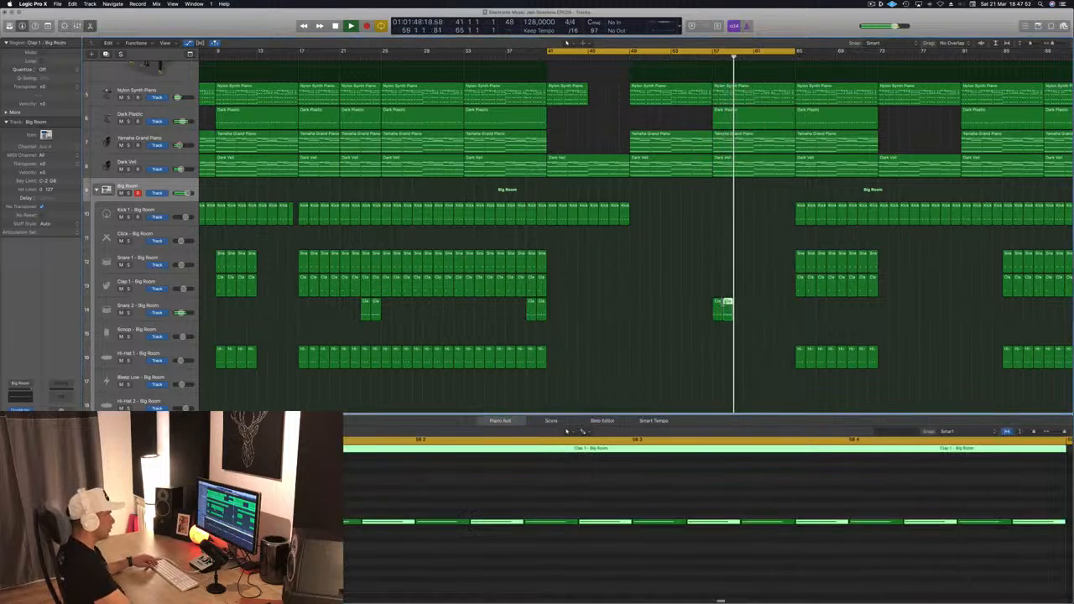
mouse_move(727, 302)
left_mouse_down()
mouse_move(789, 303)
mouse_move(717, 307)
left_mouse_up()
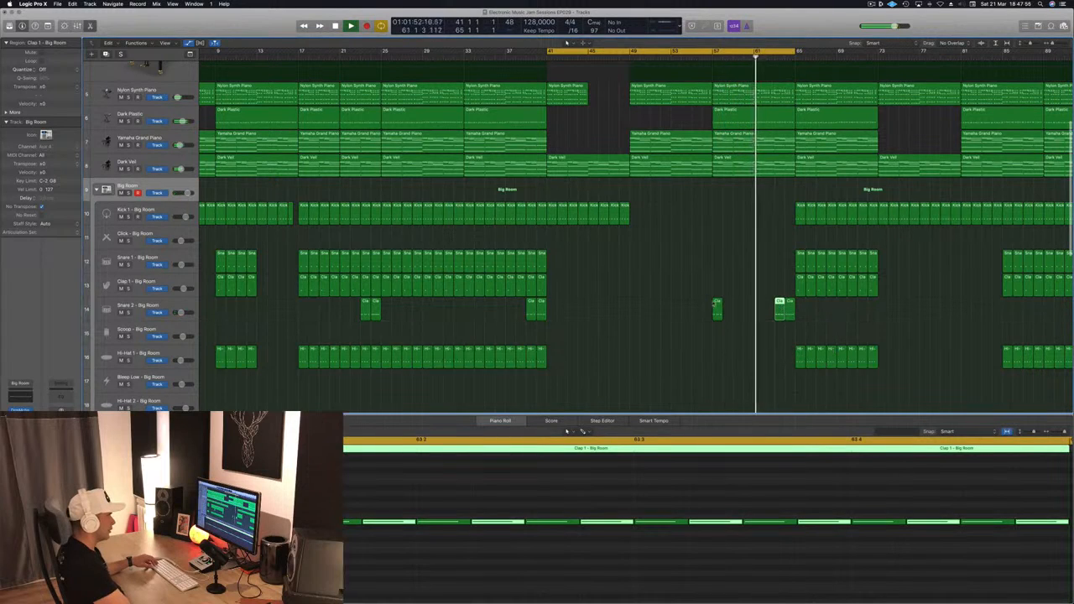
double_click(716, 303)
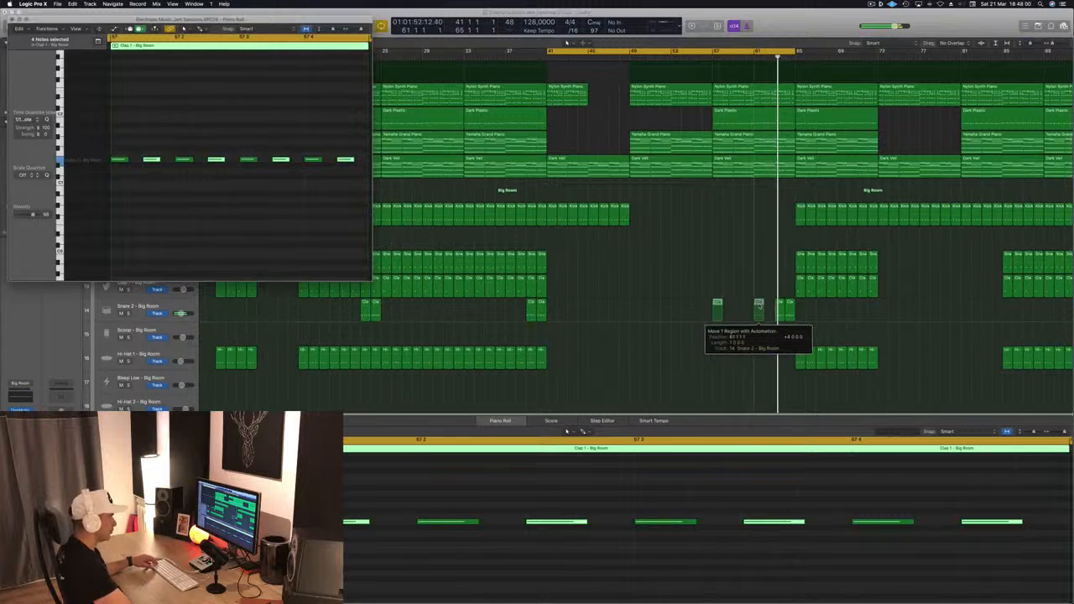
left_click_drag(757, 303, 770, 307)
- Close the Piano Roll, reduce the track heights and review all the Big Room tracks while playing from bar 57
key("super+Left")
scroll(743, 290, "up", 5)
scroll(747, 101, "down", 1)
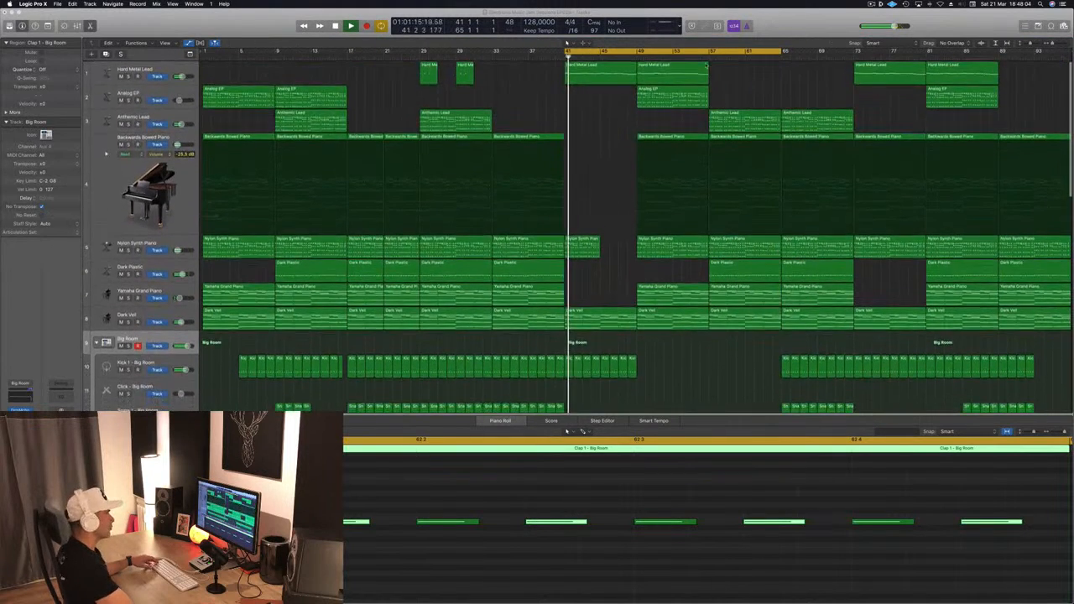
left_click(711, 55)
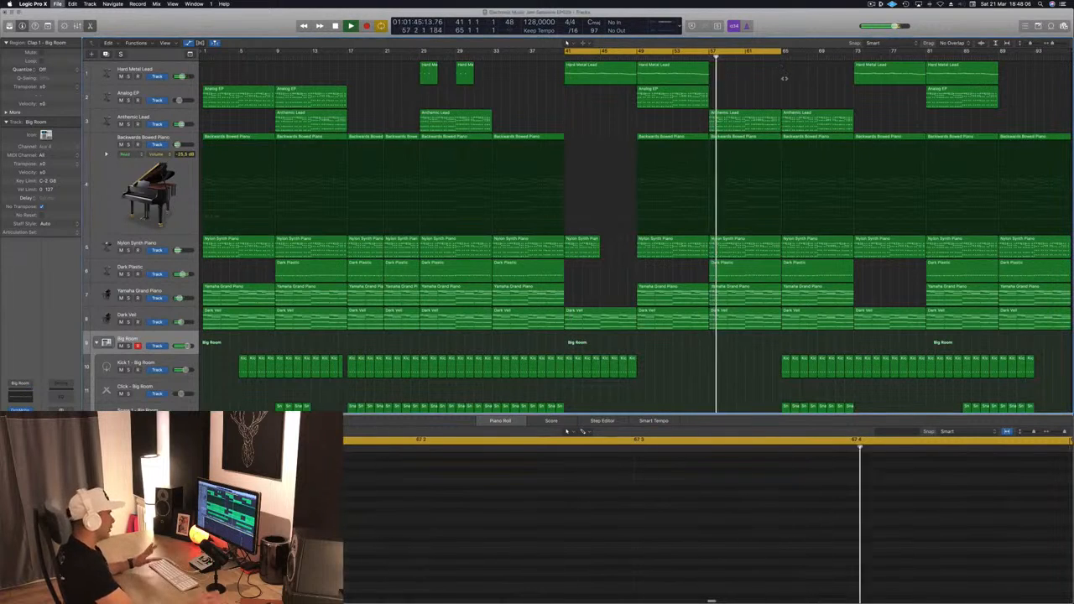
key("super+Up")
key("super+Up")
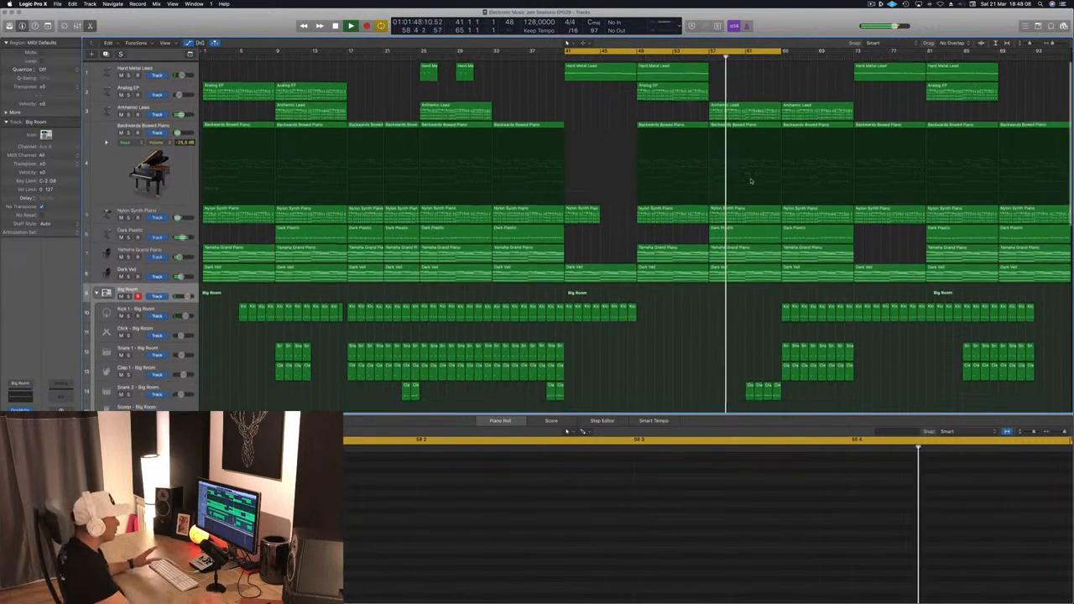
key("x")
key("x")
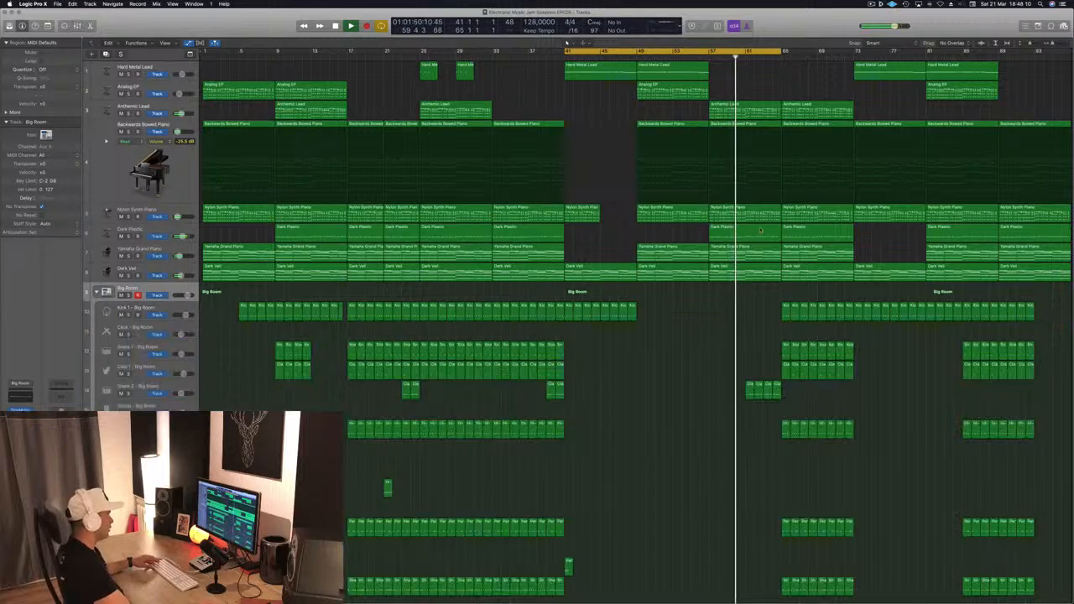
key("super+Up")
key("super+Up")
key("super+Up")
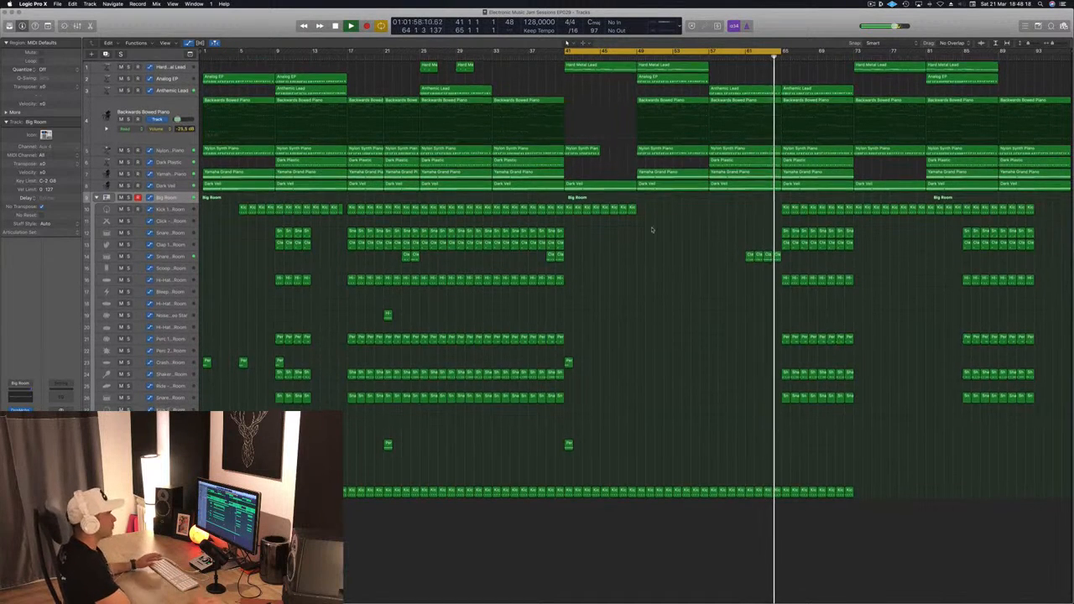
scroll(660, 310, "up", 5)
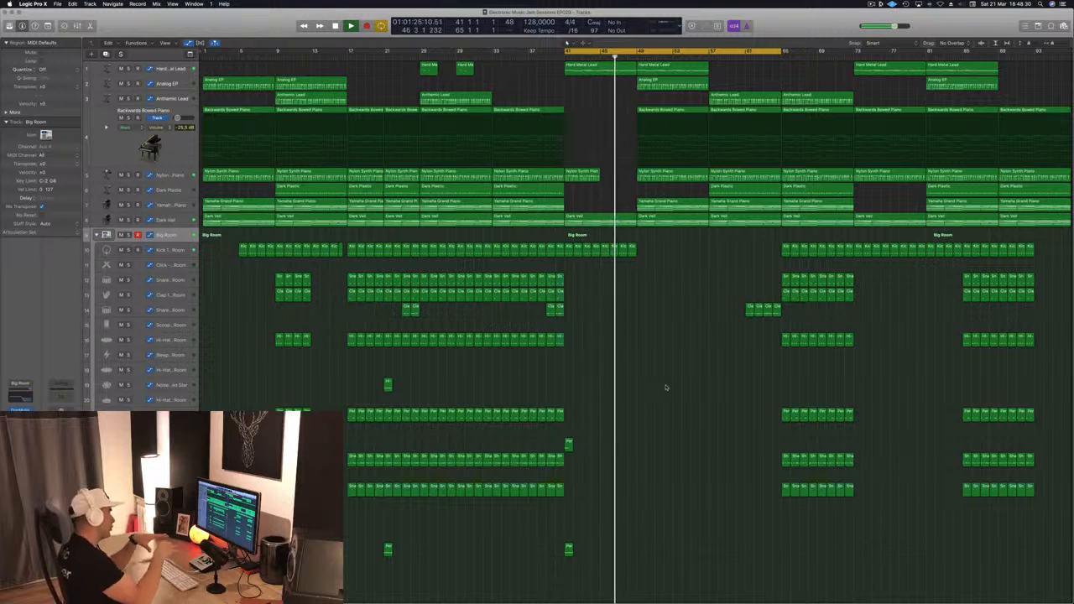
- Save the project and set the loop range to bars 57 to 81
key("super+s")
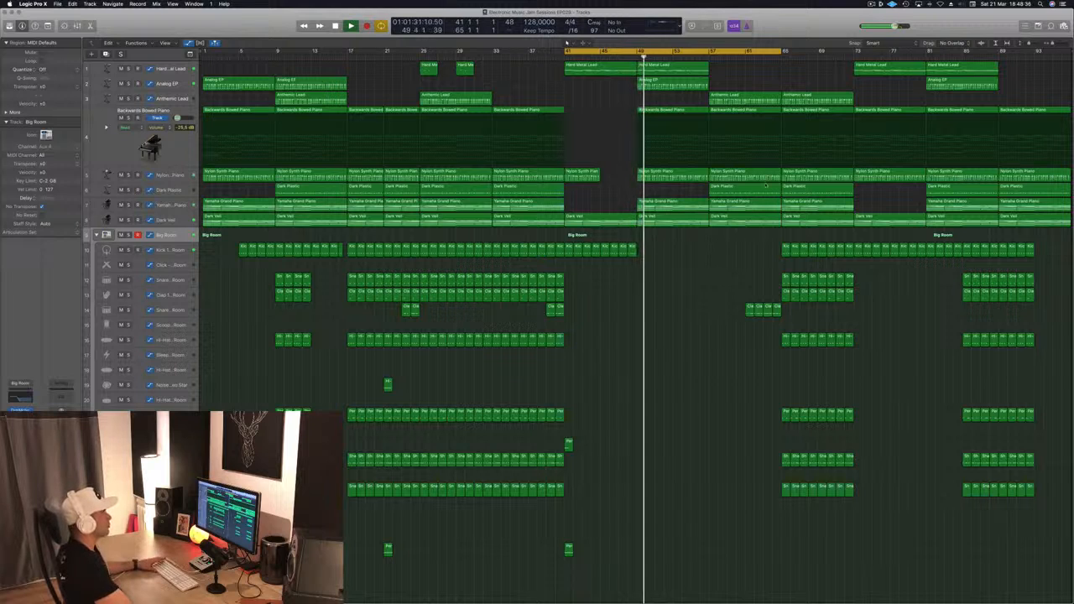
left_click(703, 58)
left_click_drag(723, 52, 869, 53)
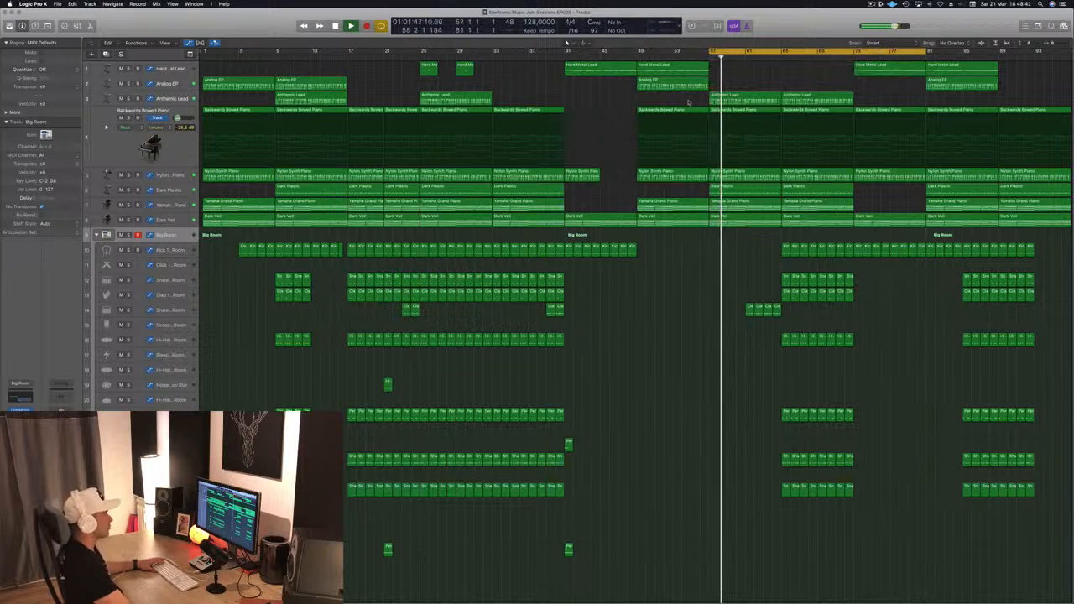
- Delete the Dark Plastic region between bars 57 and 65 and play again from just before bar 57
left_click(730, 194)
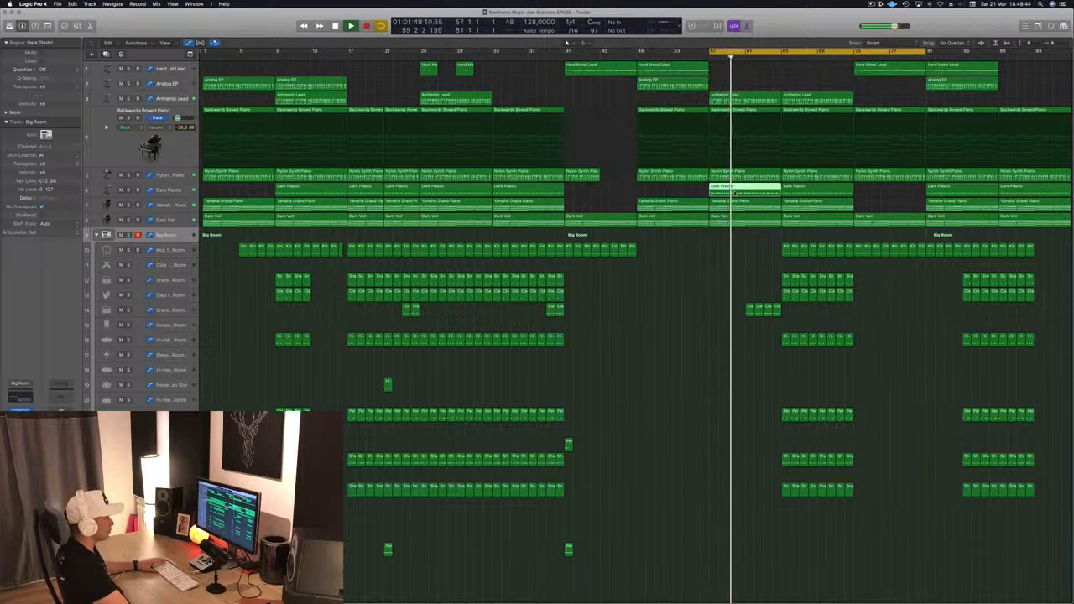
left_click(703, 96)
left_click(700, 58)
- Duplicate the Dark Veil track as a new empty instrument track with the same settings below it
left_click(172, 219)
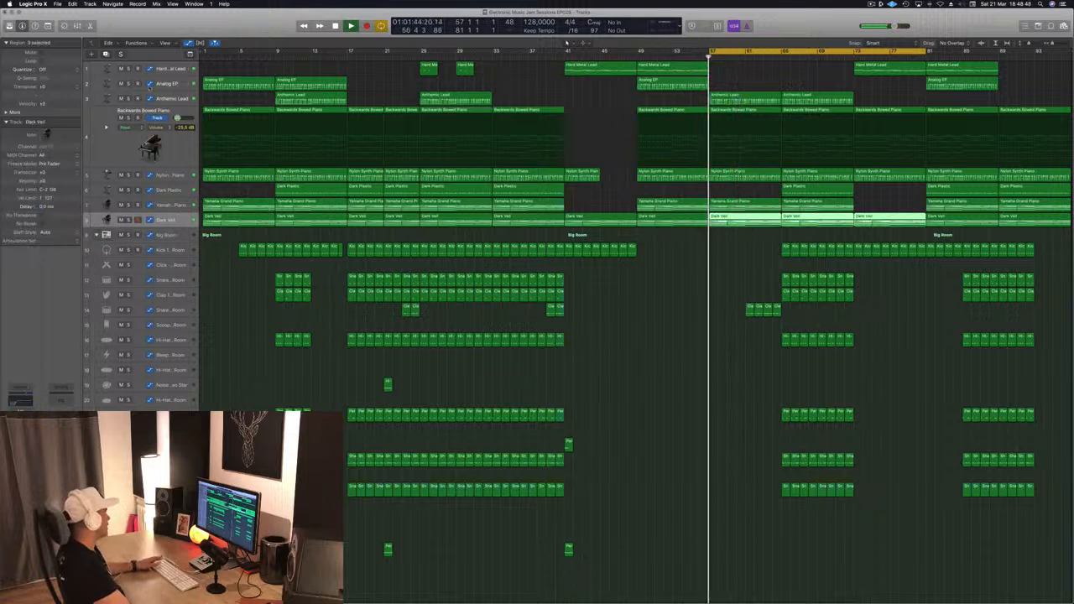
key("super+d")
left_click(735, 222)
left_click_drag(735, 222, 734, 238)
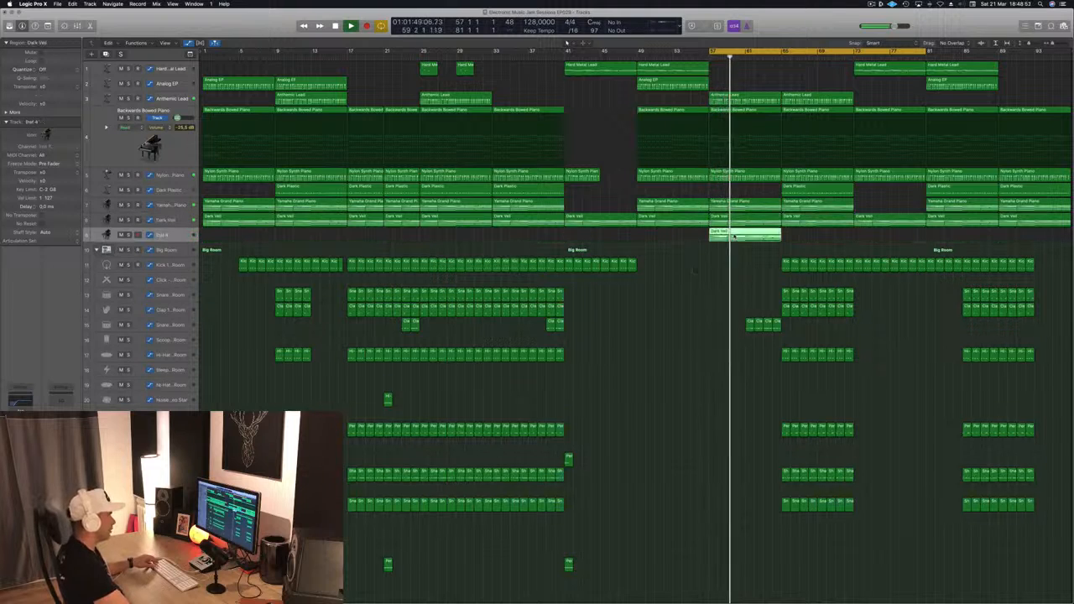
key("Delete")
- Copy the Dark Plastic region from bar 65 to bar 57 on the new instrument track
left_click(819, 189)
left_click_drag(801, 198, 751, 238)
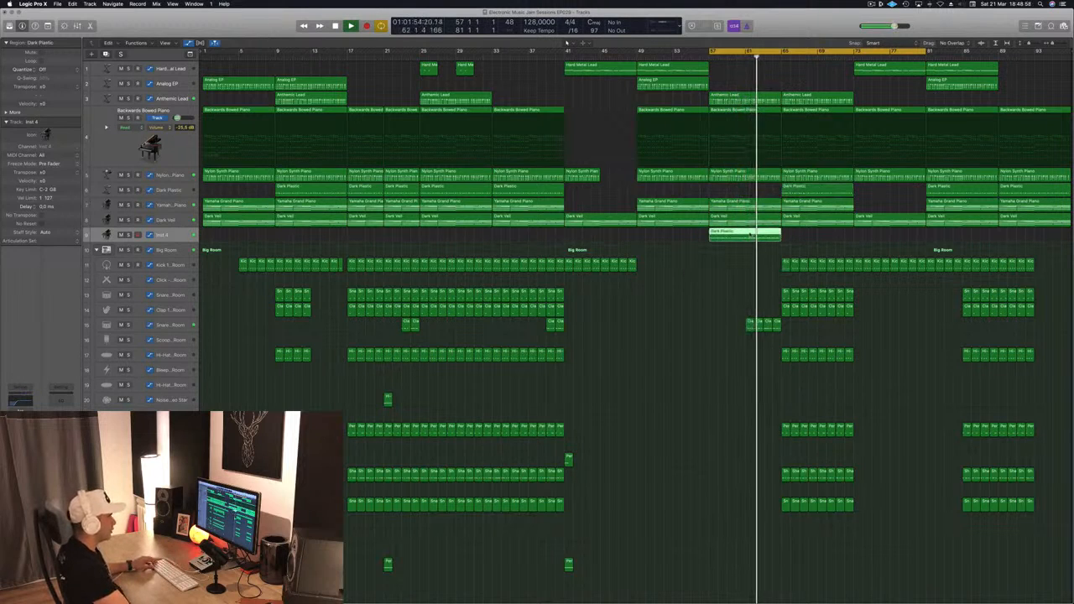
- Join the copied region's repeated notes into two sustained notes, one from bar 57 to 61 and one from bar 61 to 65
double_click(752, 239)
key("super+Left")
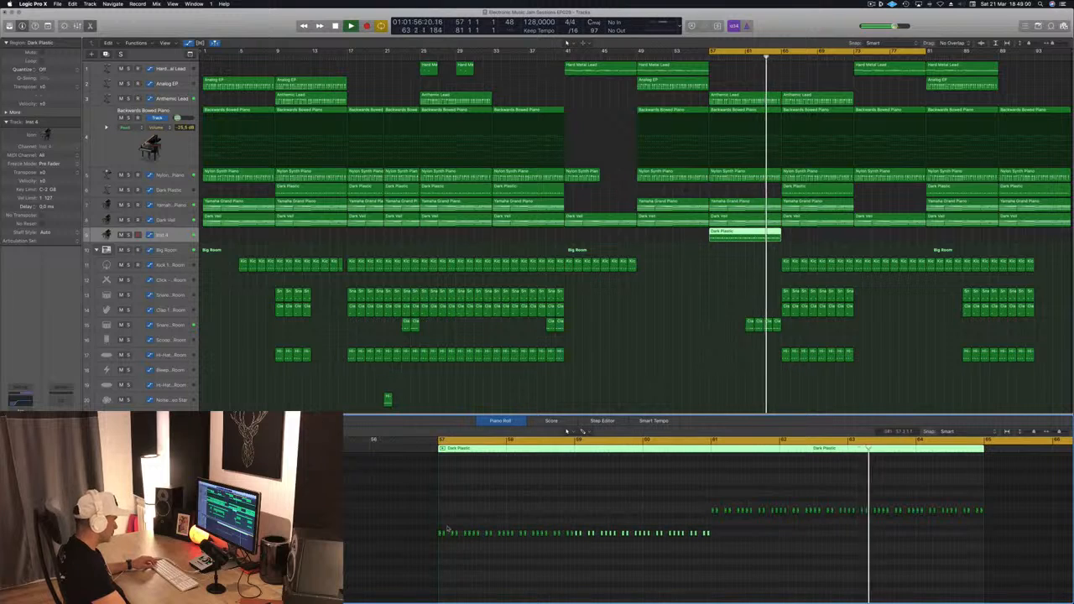
left_click_drag(436, 526, 705, 546)
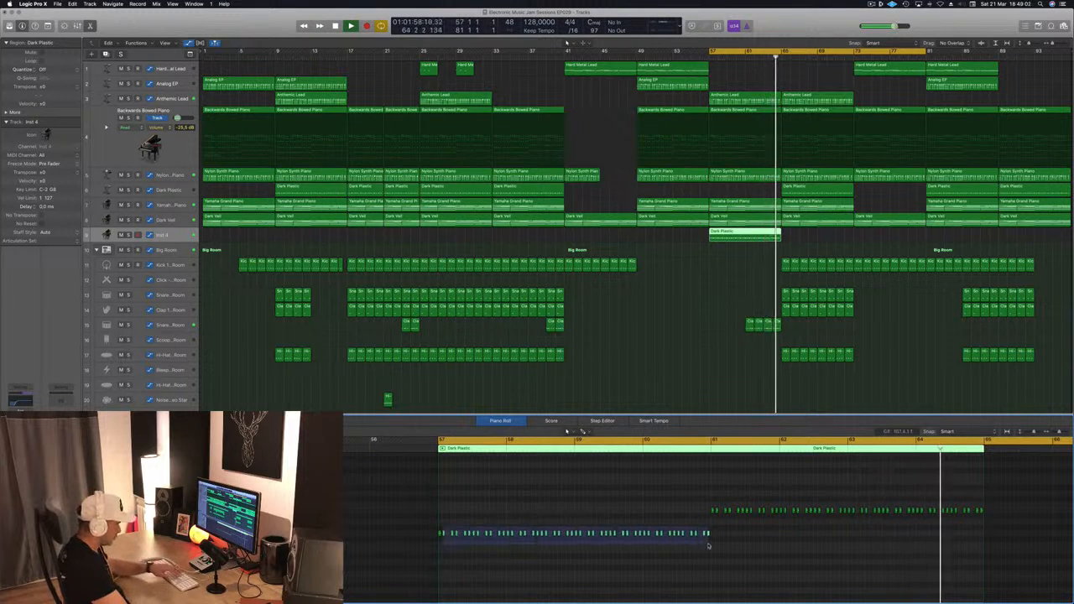
key("Delete")
left_click_drag(717, 504, 1017, 528)
key("Delete")
left_click_drag(362, 492, 983, 511)
key("space")
key("space")
key("space")
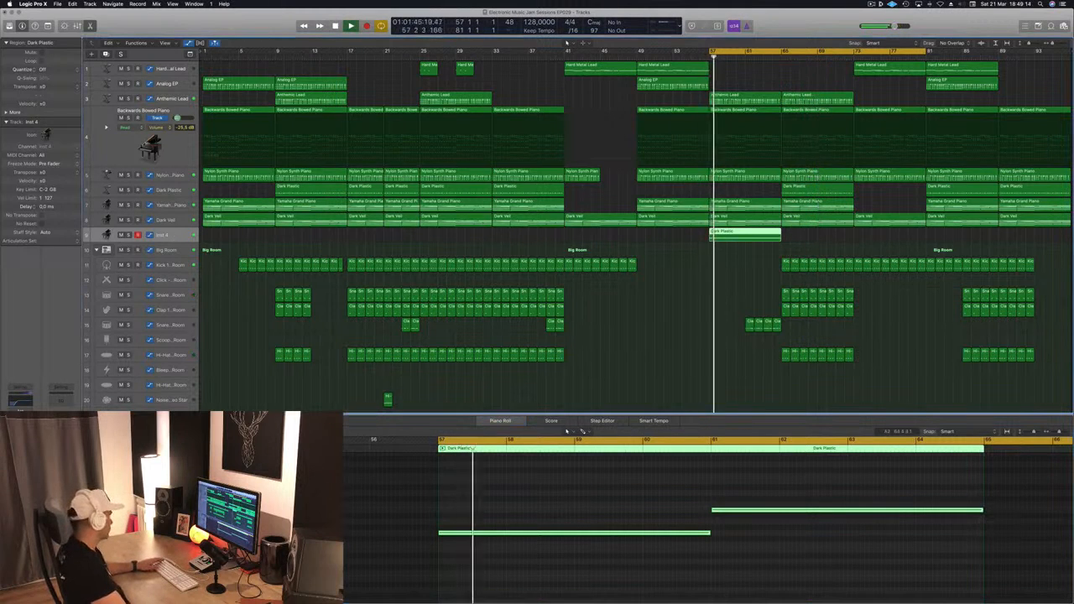
- Load the Alchemy pad preset Deeper Emotion (1) on the new instrument track
left_click(21, 421)
left_click_drag(216, 28, 486, 123)
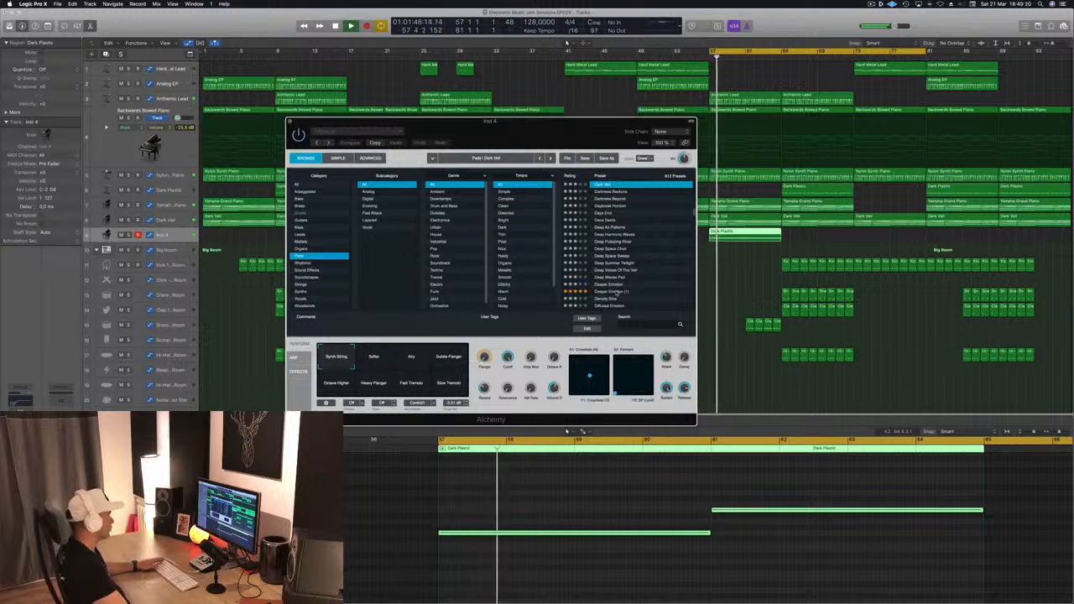
left_click(616, 291)
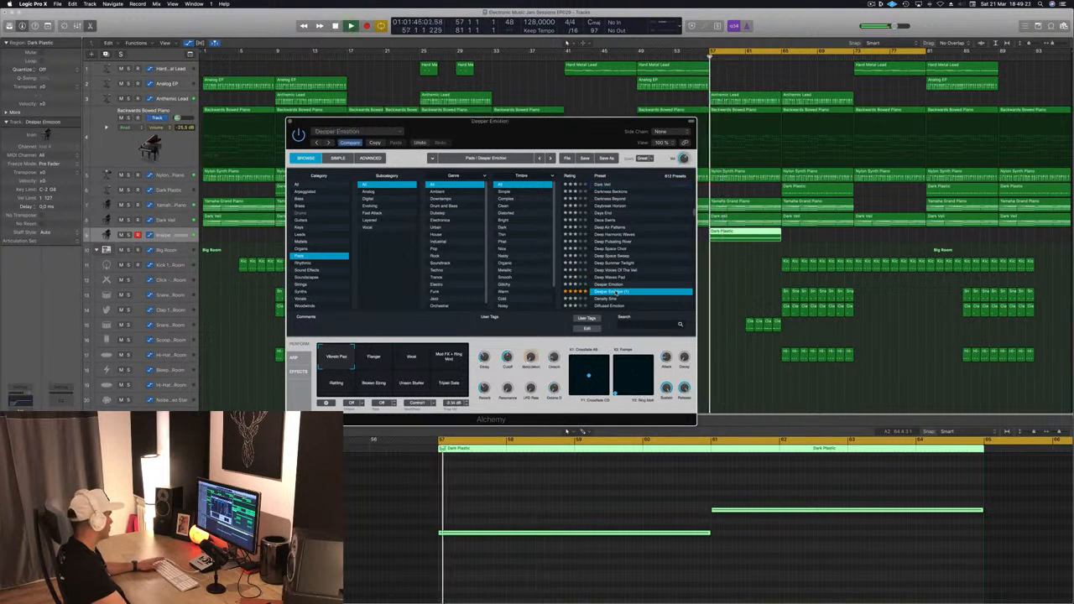
- Lower the low-cut frequency in the new pad track's Channel EQ to about 20 Hz, close the EQ and resume playback
left_click(19, 403)
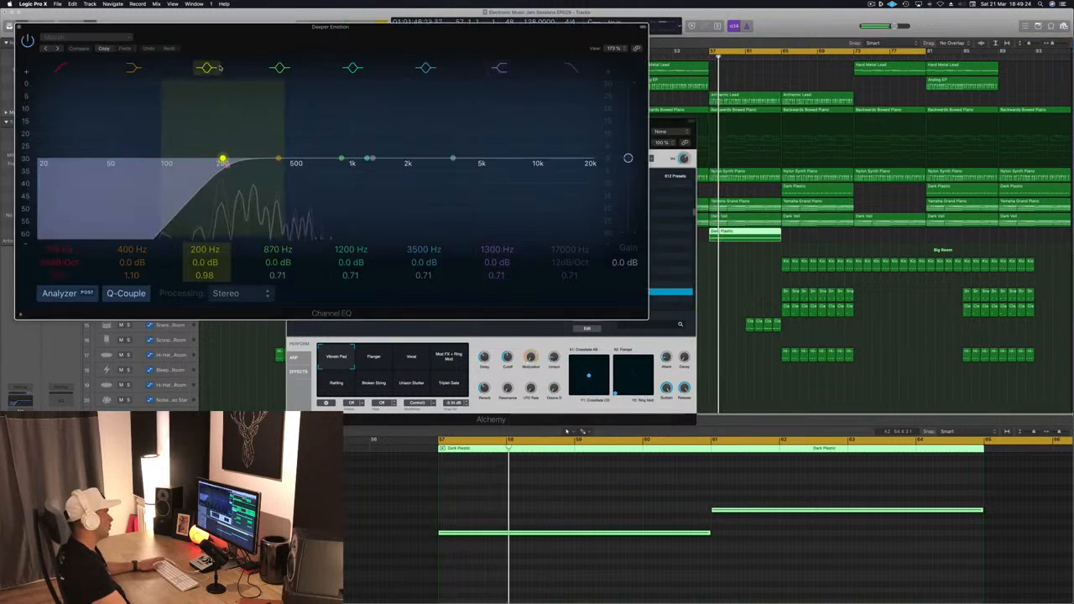
left_click_drag(227, 164, 17, 130)
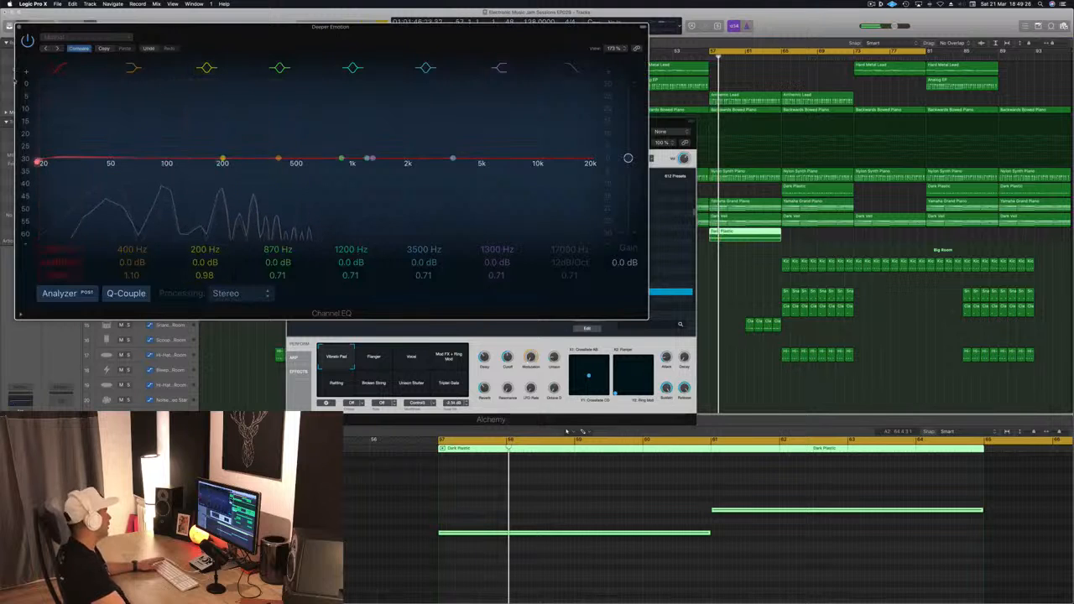
left_click(19, 27)
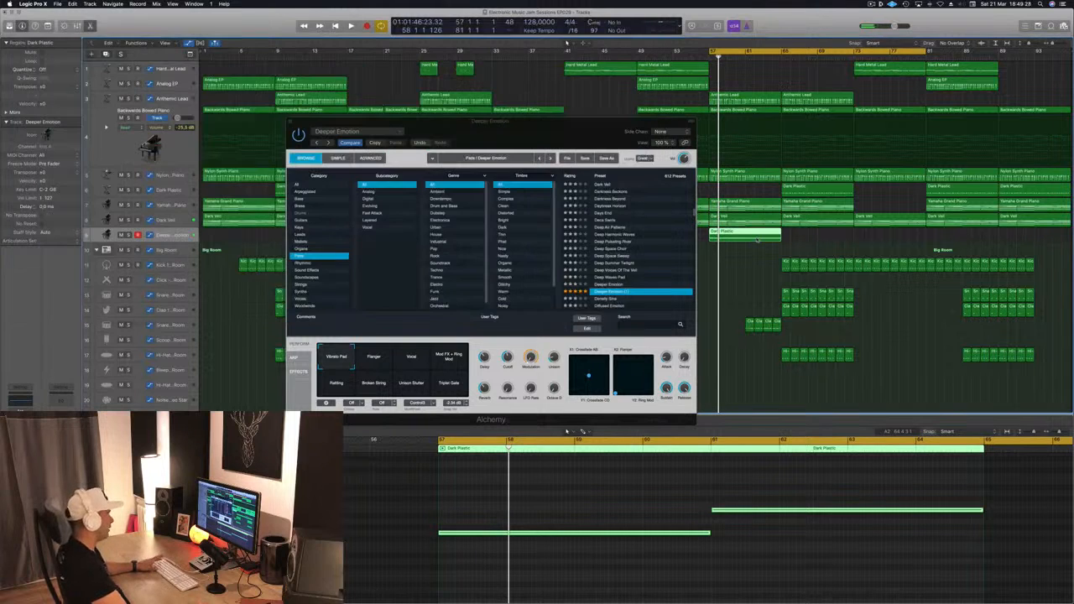
left_click(596, 138)
key("super+w")
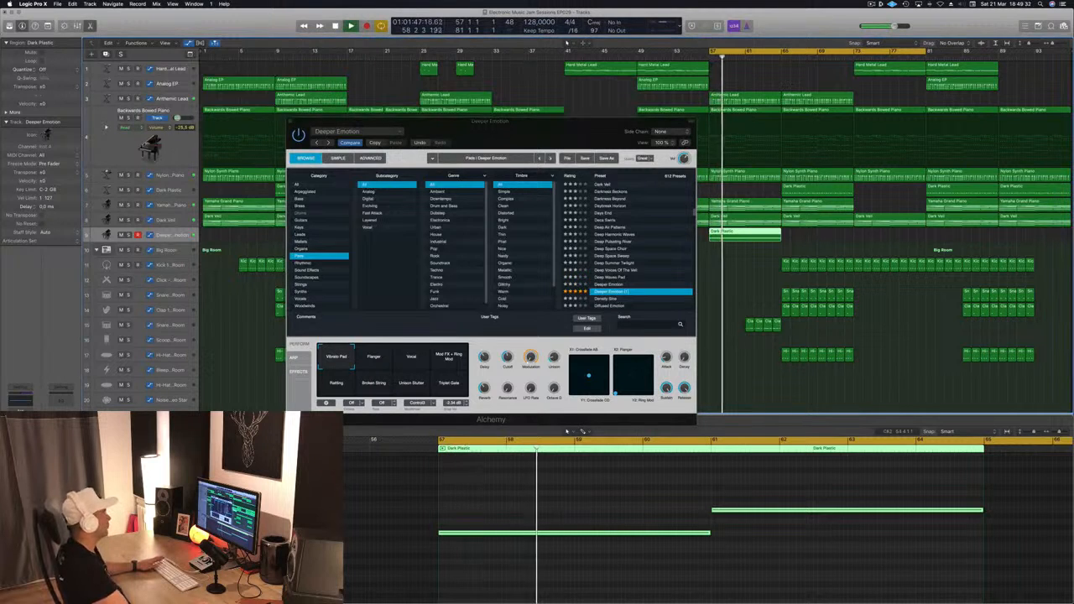
- Check the Deeper Emotion pad's Vibrato Pad snapshot in Alchemy, close the instrument and replay the section from bar 57
left_click_drag(549, 149, 447, 158)
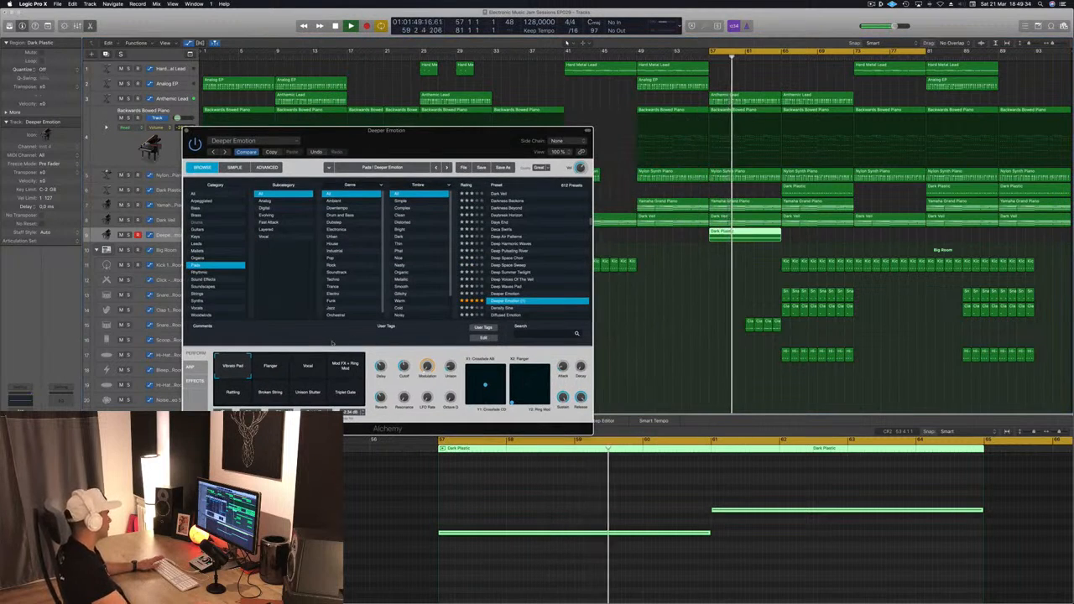
left_click(240, 369)
left_click_drag(319, 131, 395, 132)
key("super+w")
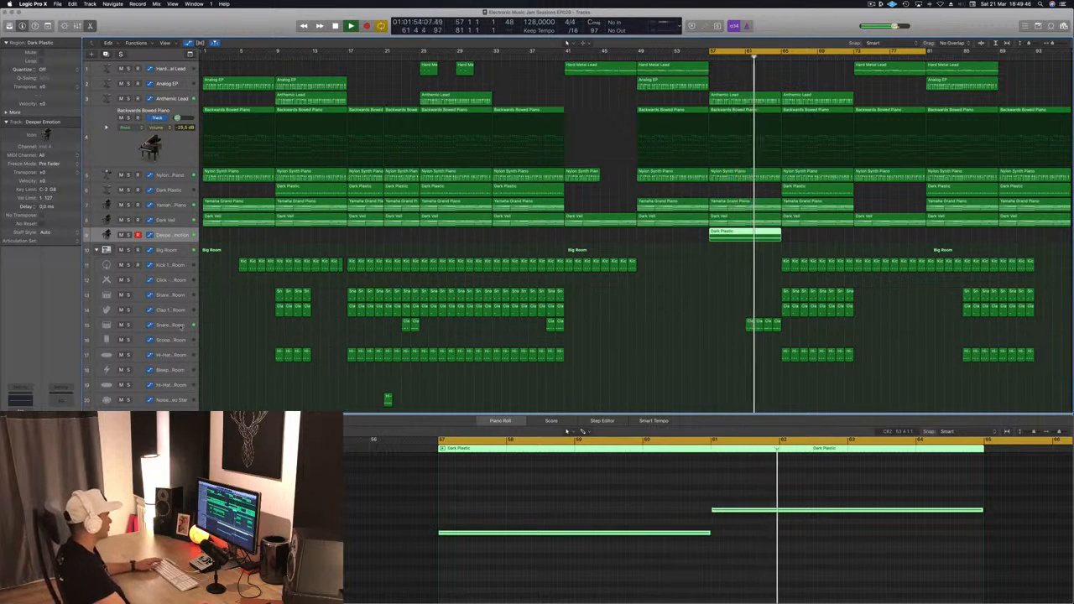
left_click(752, 323)
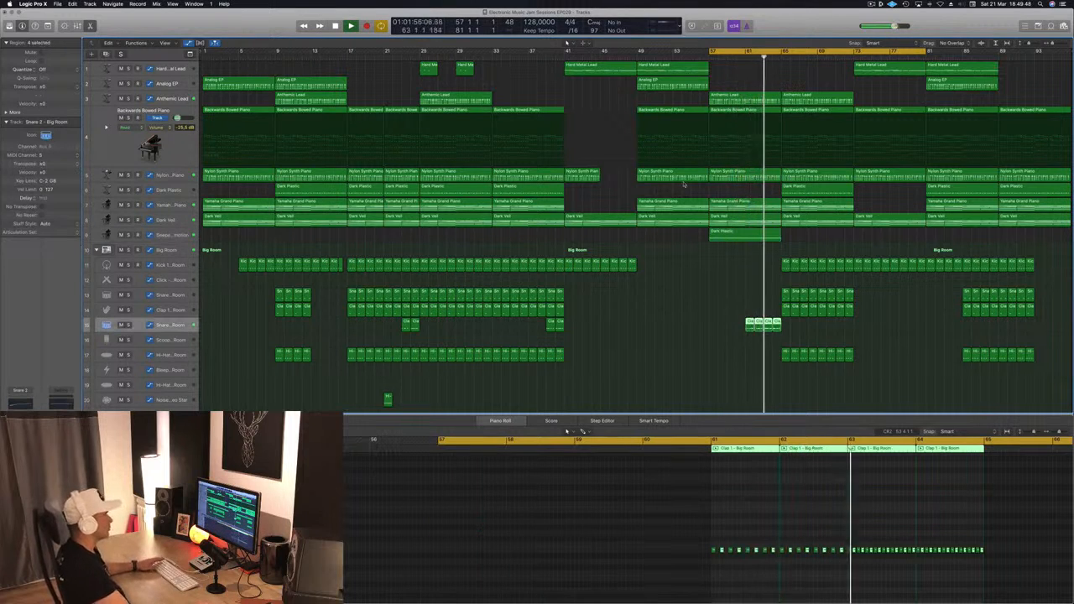
key("Return")
- Enlarge the Dark Veil track, open its Alchemy instrument and solo the track for listening
left_click(182, 221)
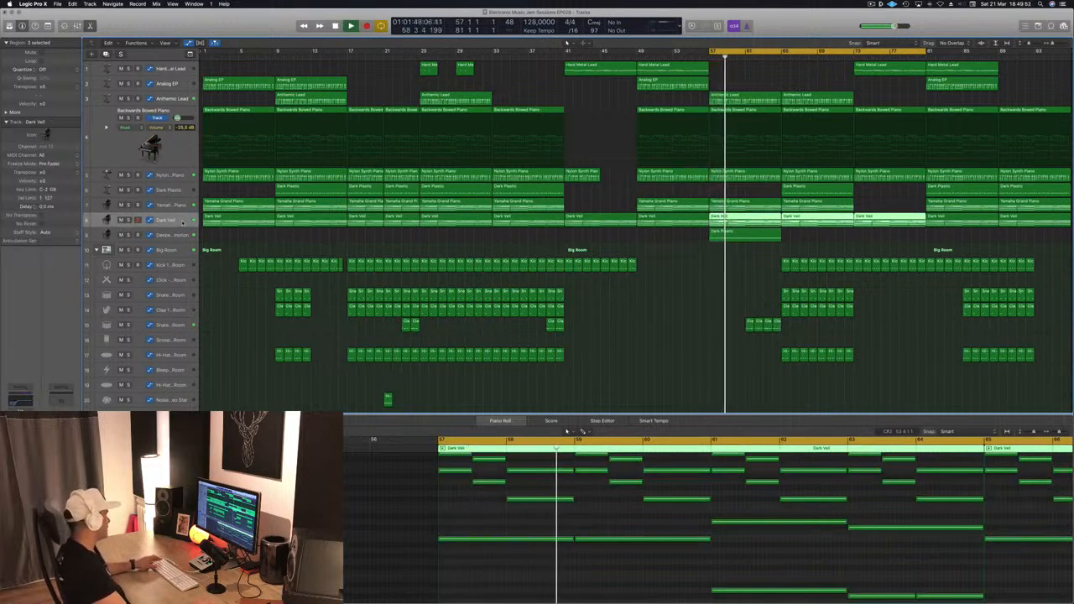
left_click_drag(182, 228, 185, 270)
key("Return")
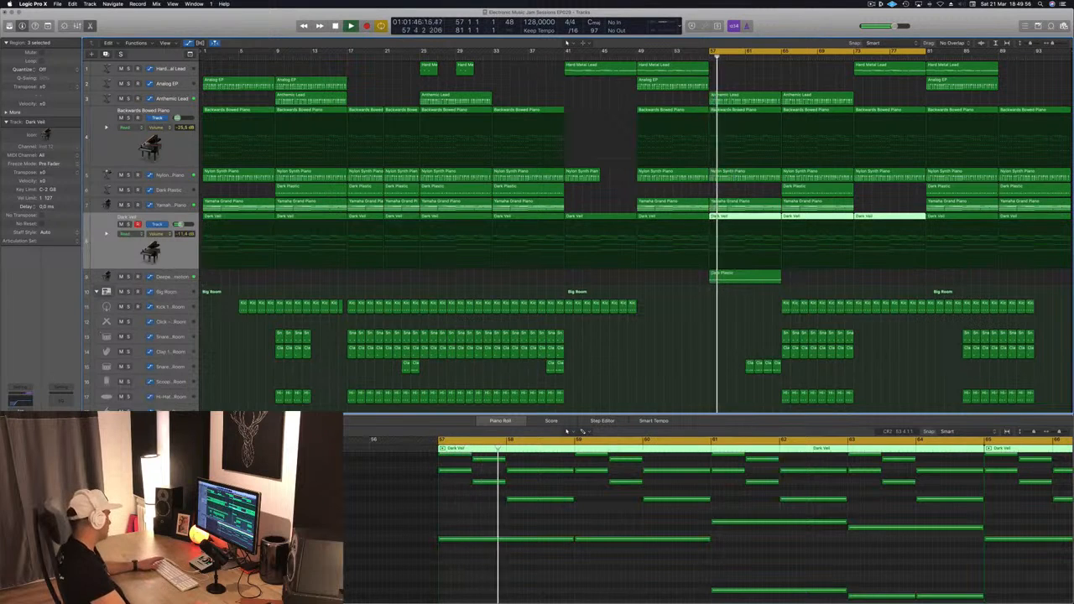
double_click(151, 252)
key("Return")
left_click_drag(215, 28, 564, 113)
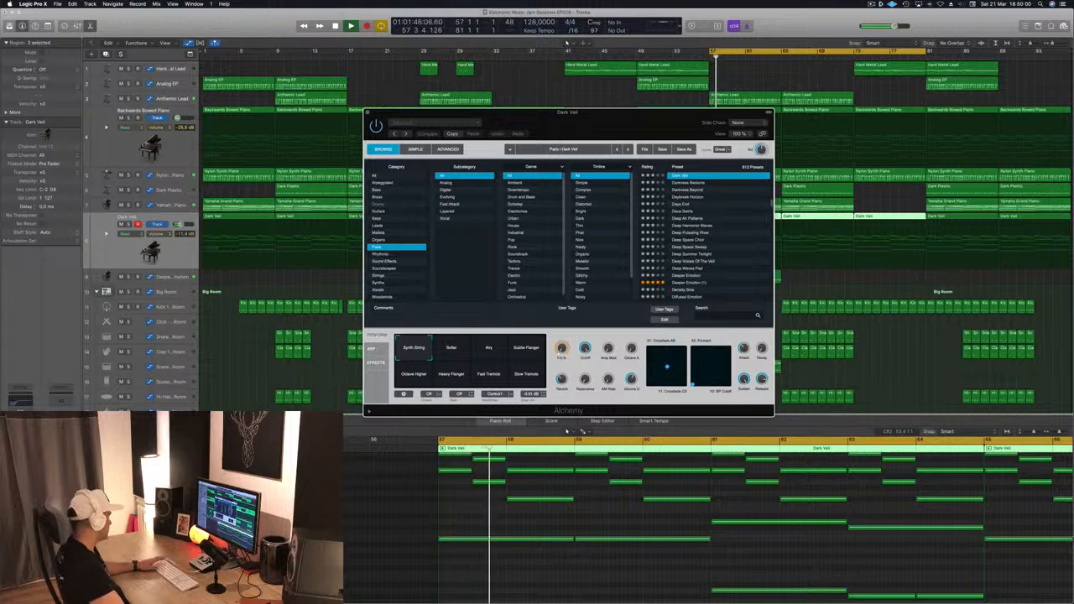
left_click(566, 432)
key("ctrl+s")
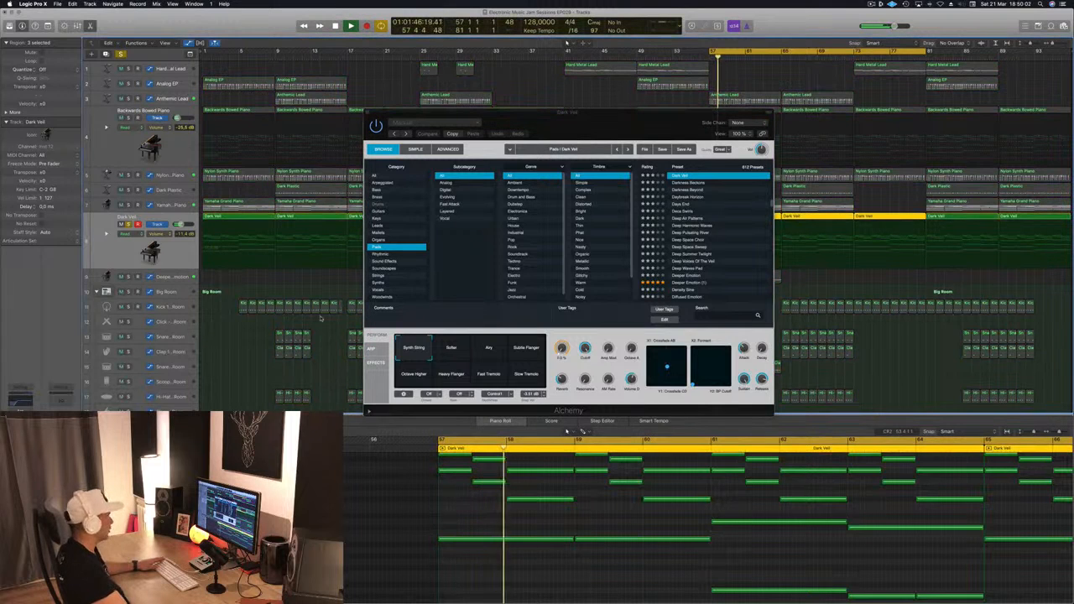
- Audition Dark Veil's Airy and Synth String snapshots, leave Synth String selected, close Alchemy and unsolo the track
left_click_drag(565, 124, 496, 112)
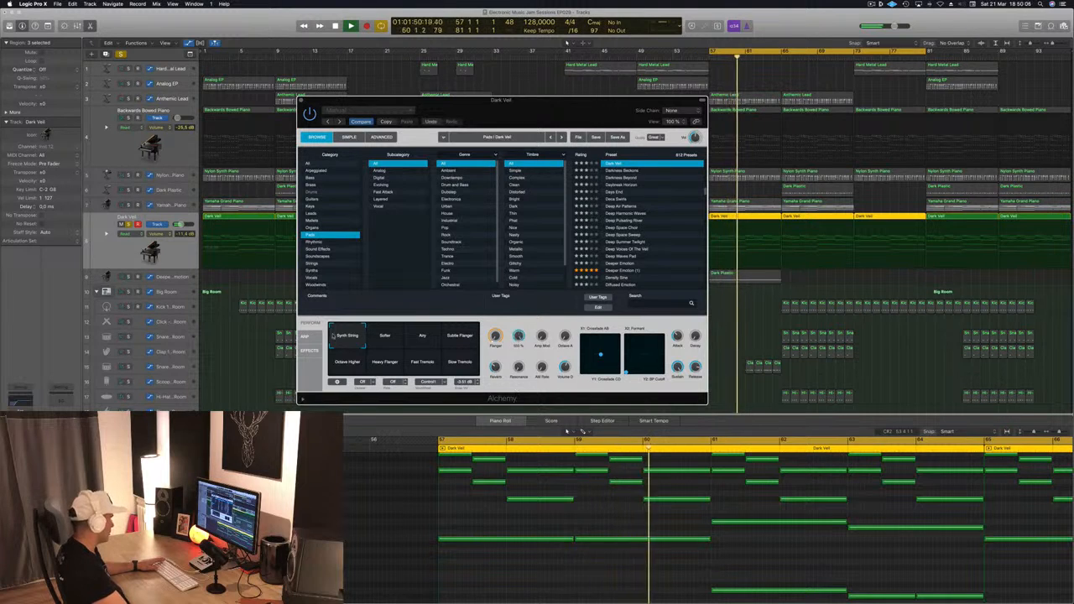
left_click(421, 335)
left_click(339, 343)
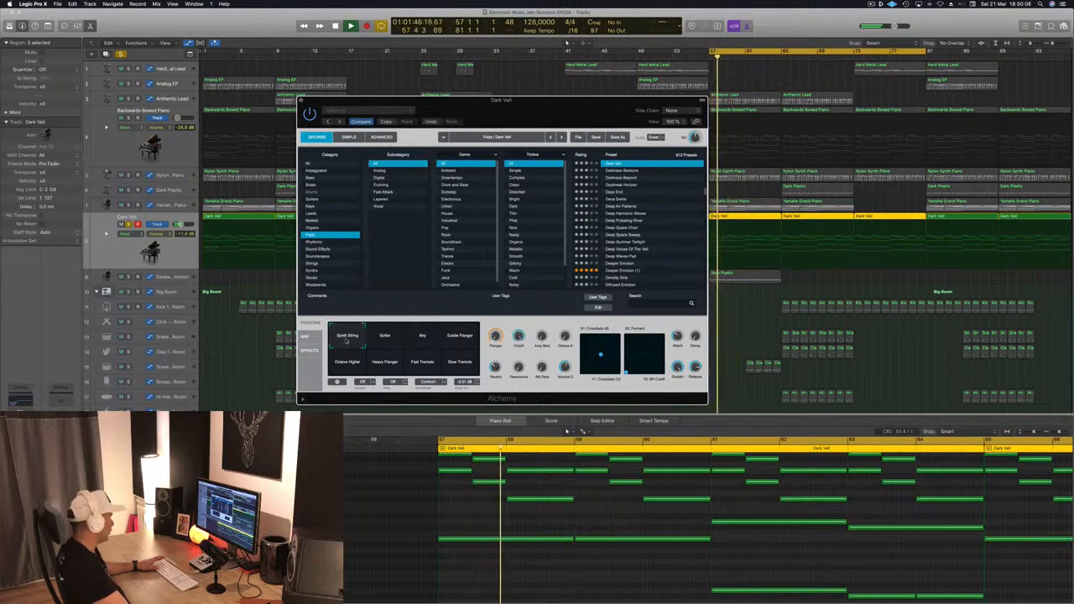
left_click_drag(445, 103, 422, 103)
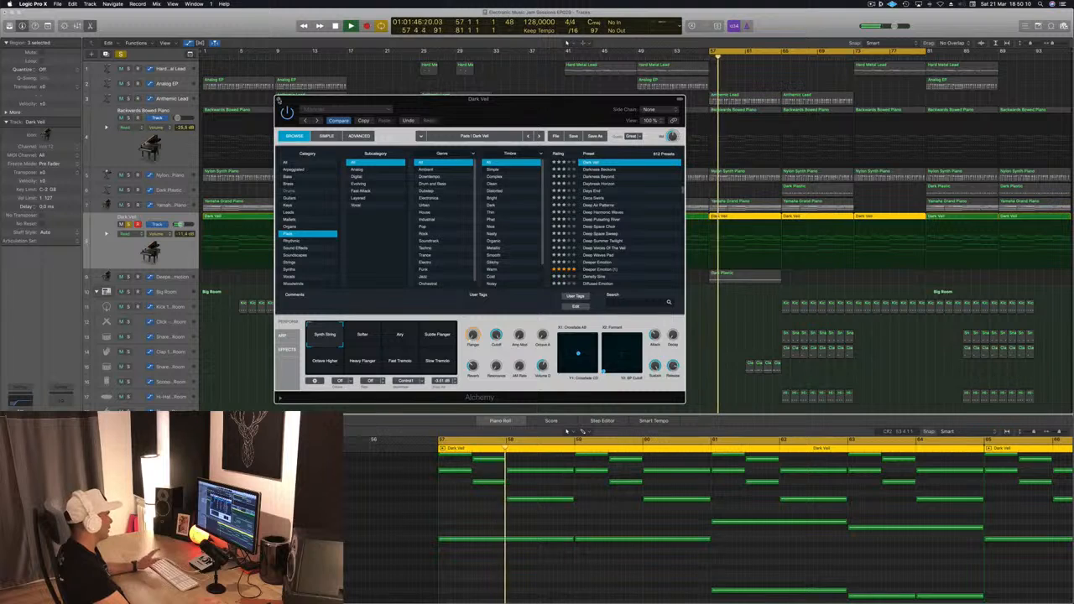
key("super+w")
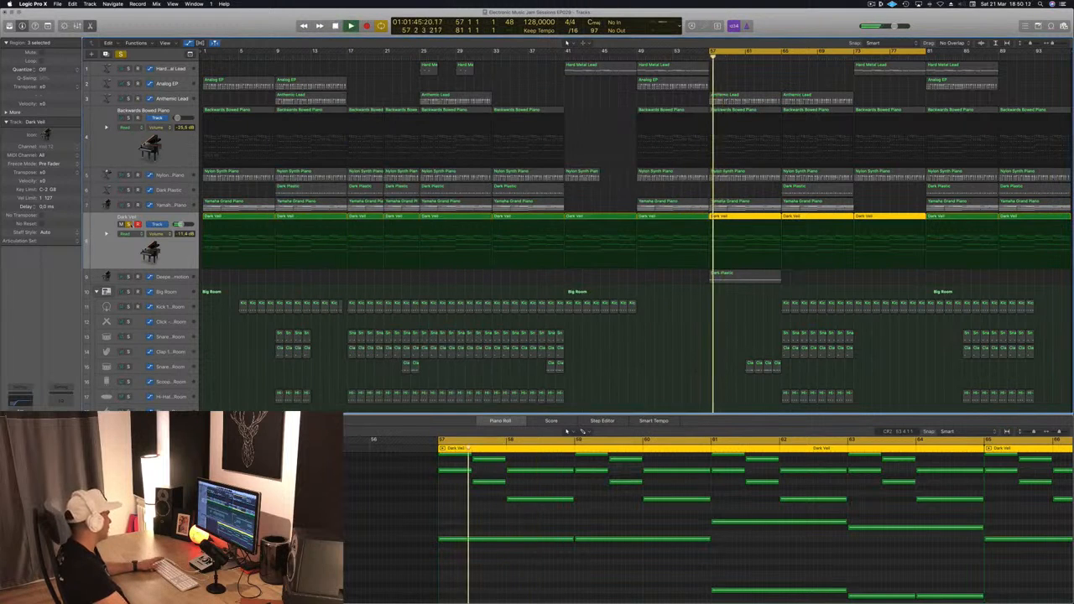
left_click(129, 224)
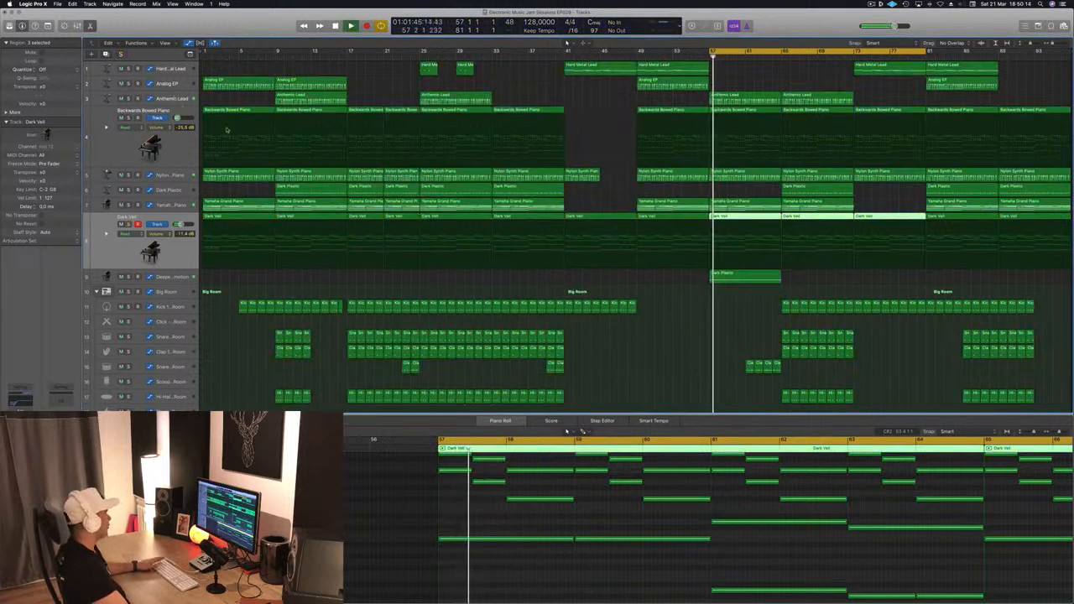
- Open the Anthemic Lead's Alchemy instrument and display the track's Cutoff automation lane in Touch mode
left_click(176, 99)
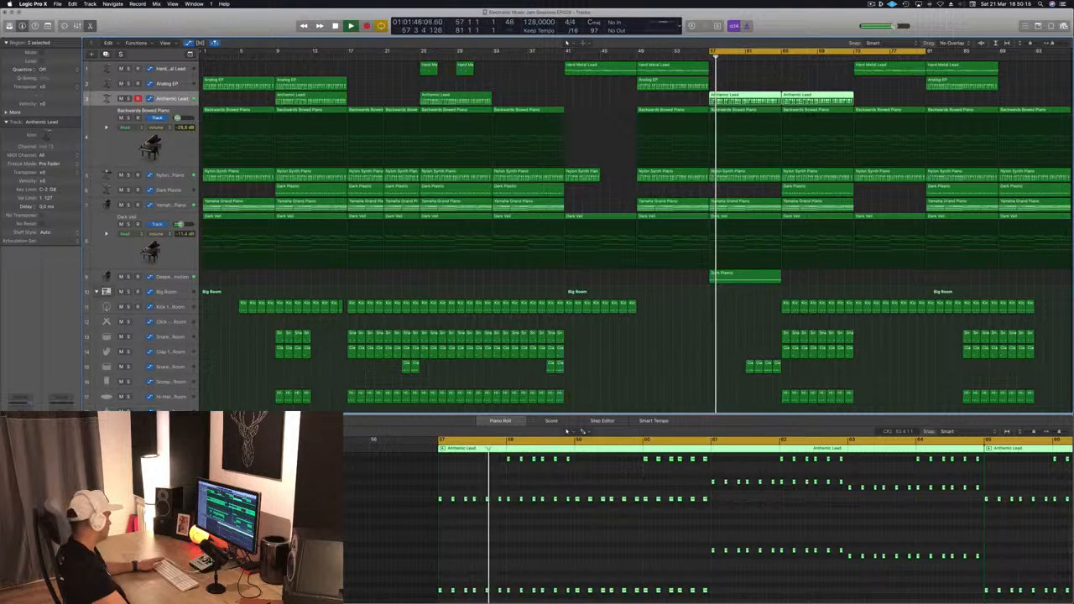
key("v")
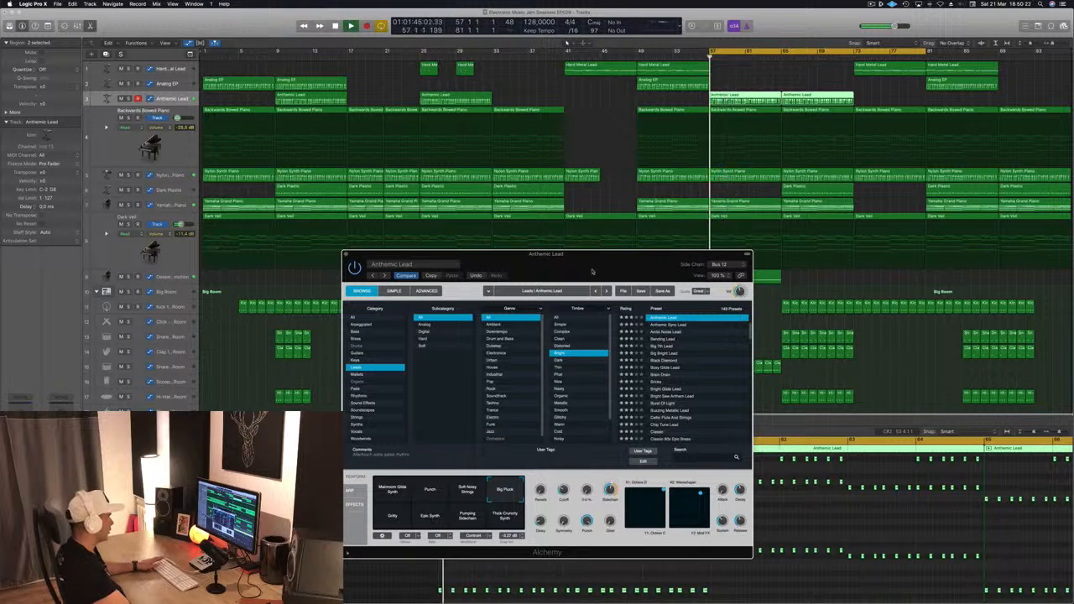
left_click_drag(595, 275, 893, 230)
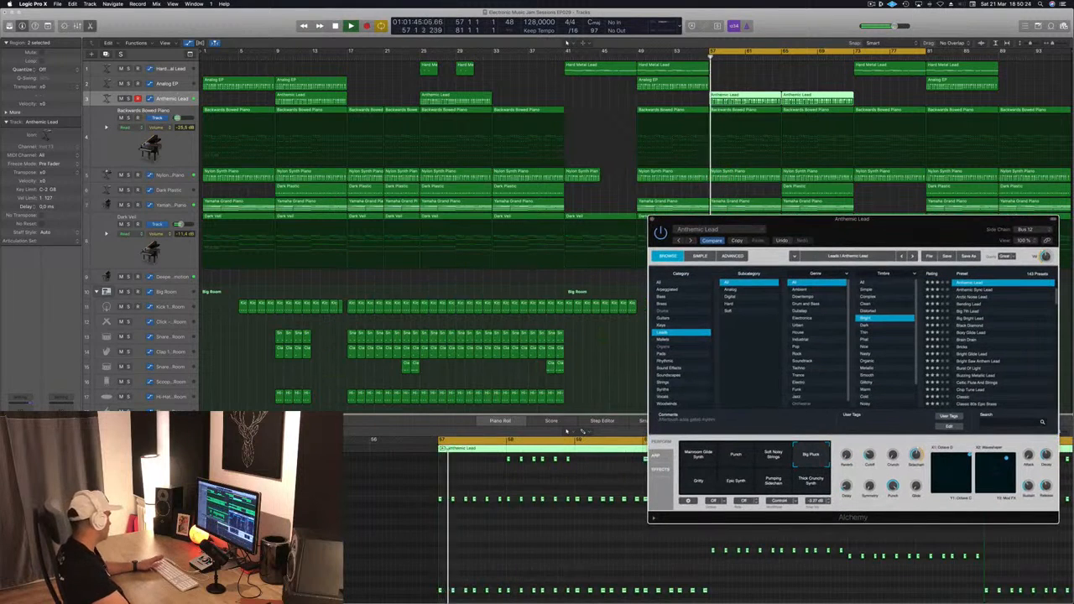
left_click(172, 99)
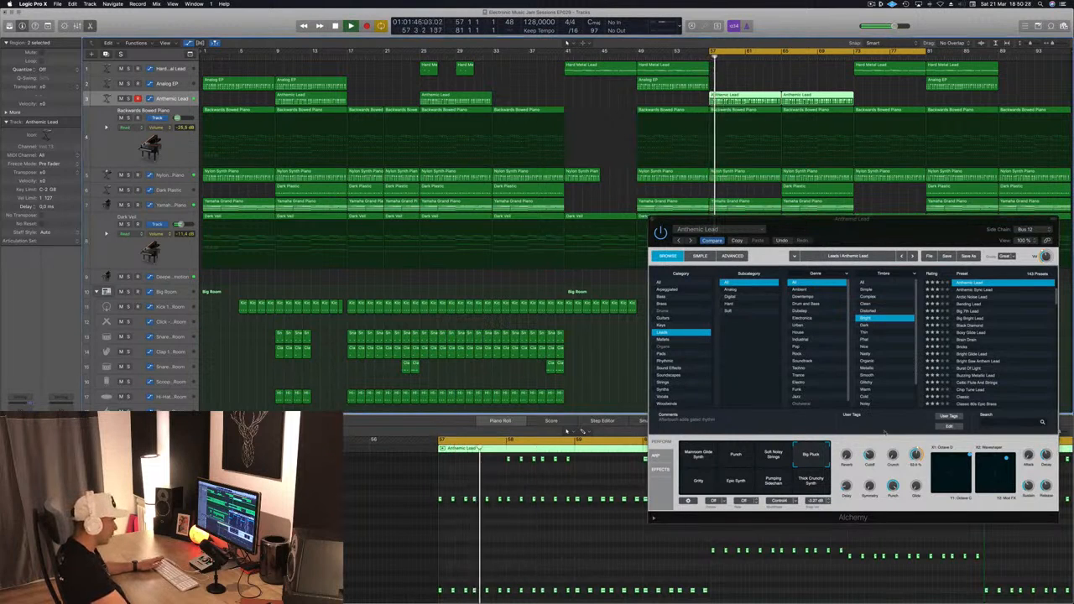
left_click(869, 455)
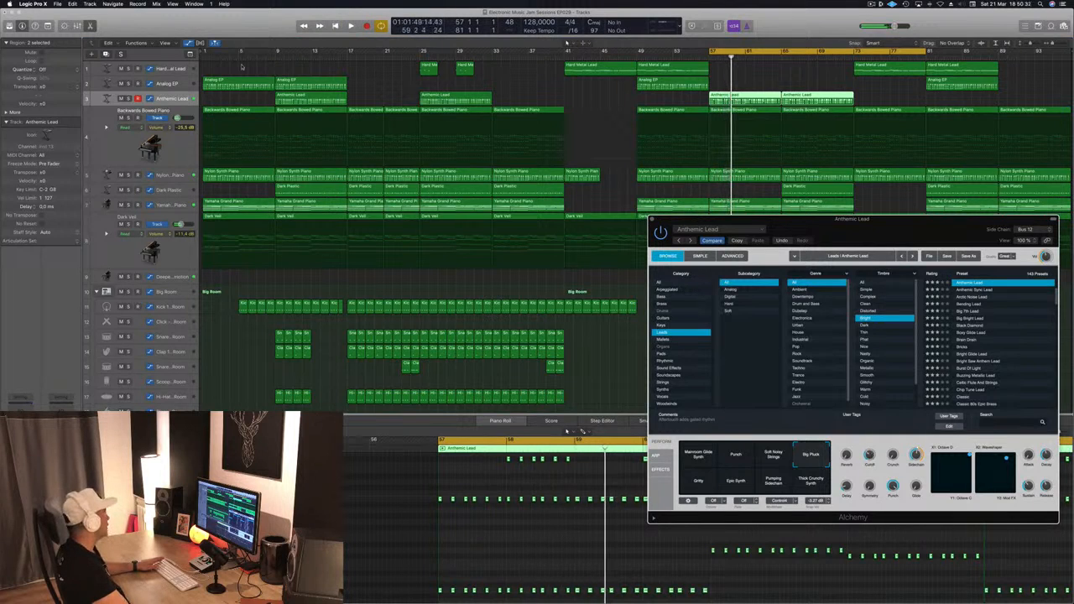
key("a")
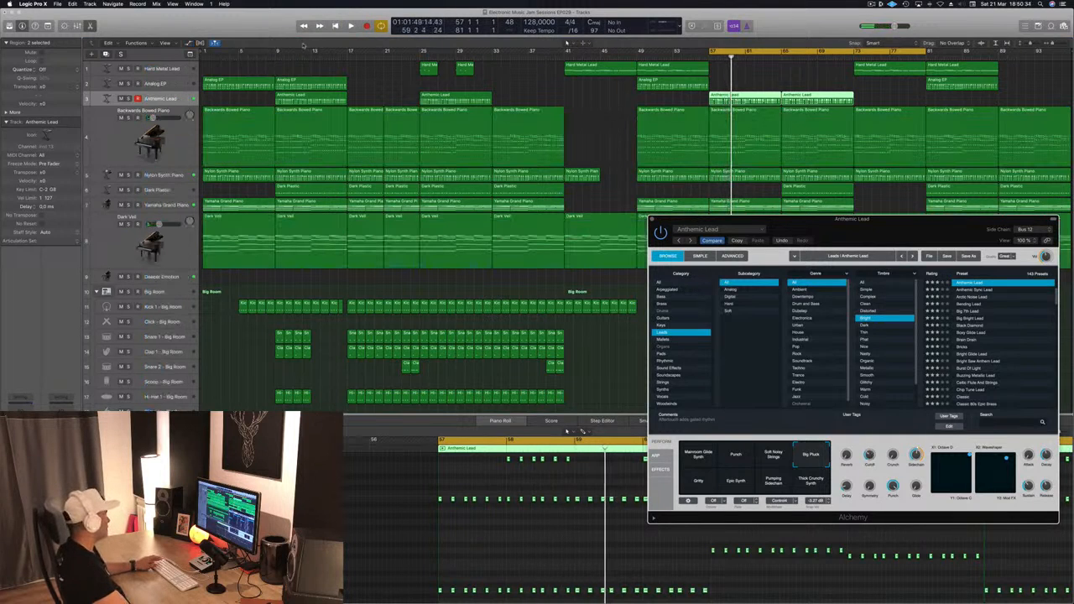
left_click(172, 98)
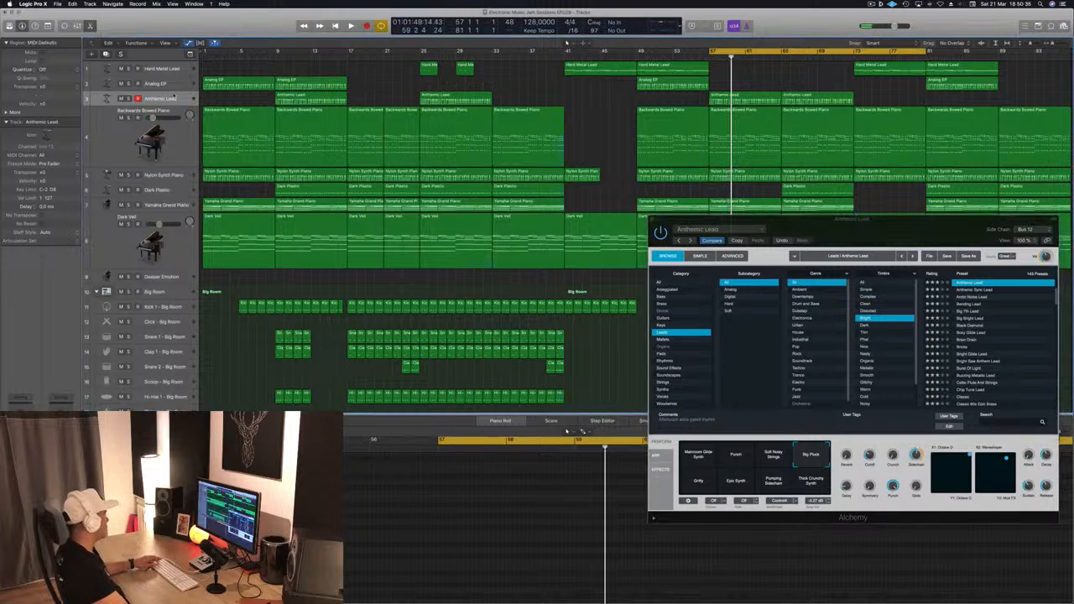
key("a")
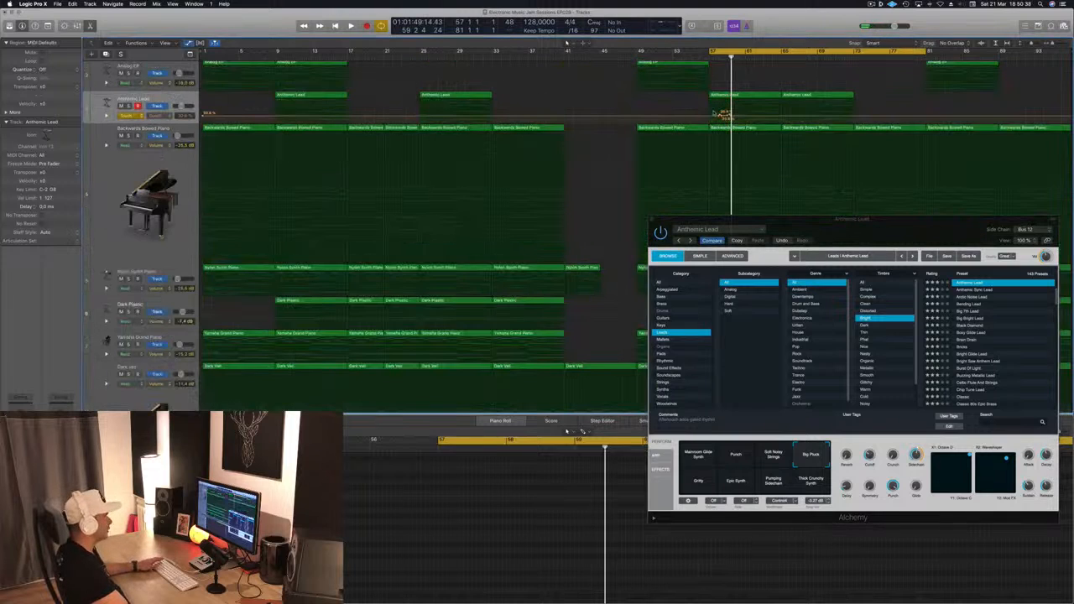
- Draw Anthemic Lead Cutoff automation rising from bar 57 to about 61 %, dropping to about 37 % near bar 61, and climbing to 100 % at bar 65
left_click(715, 119)
key("space")
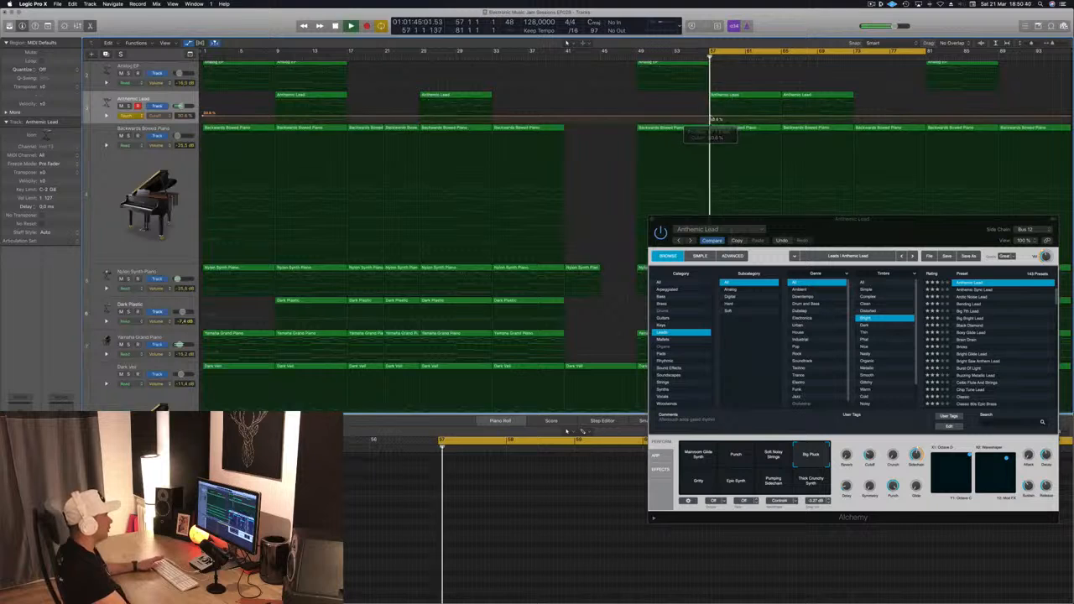
left_click_drag(744, 117, 751, 107)
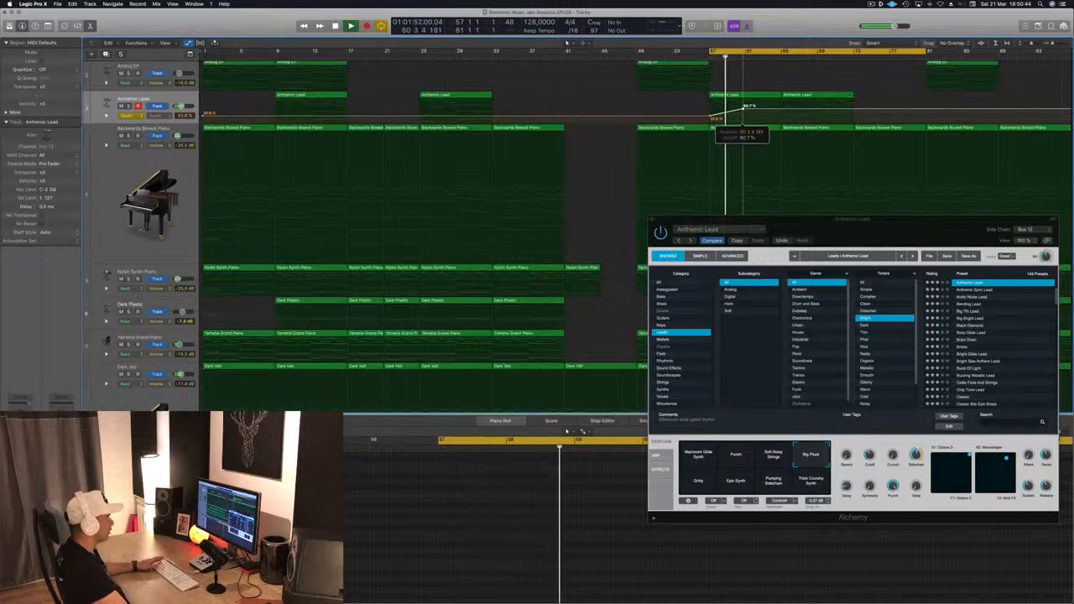
left_click_drag(746, 108, 781, 101)
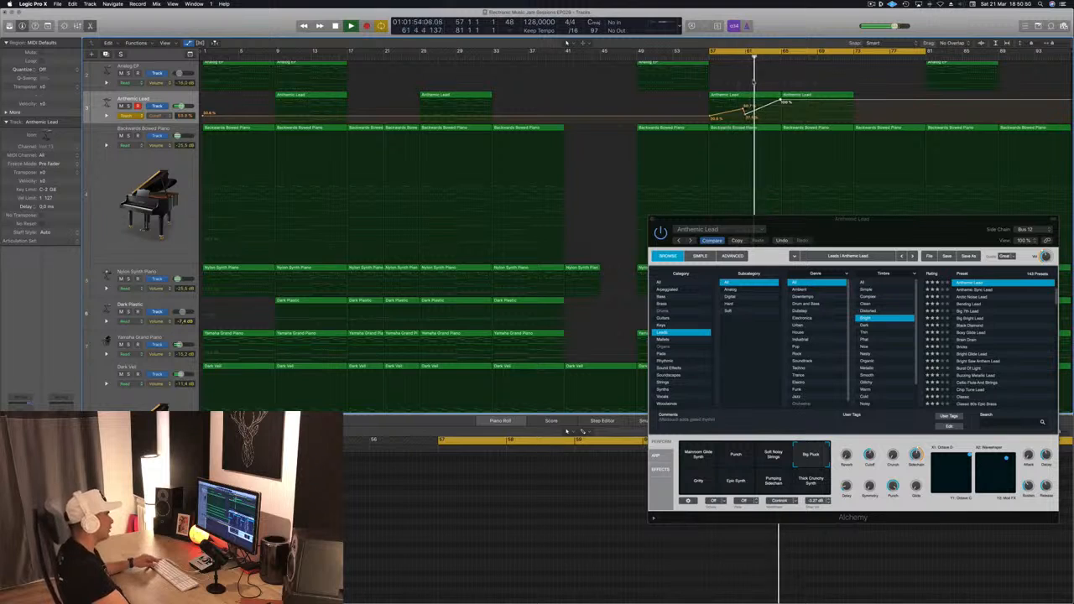
- Close the Alchemy window and set the Anthemic Lead track's automation mode to Read
left_click(654, 221)
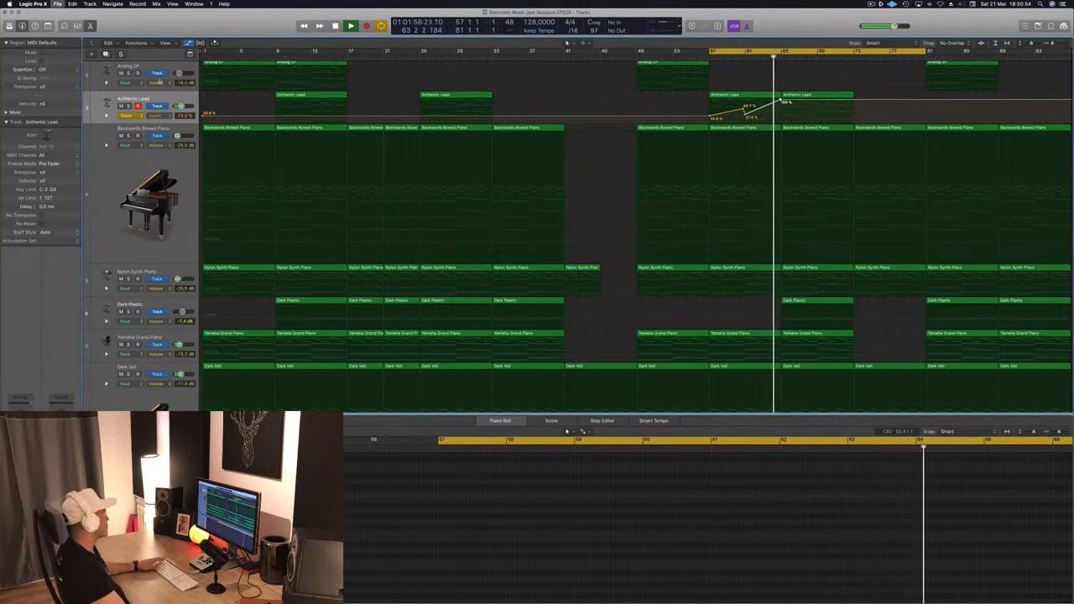
left_click(128, 115)
left_click(134, 116)
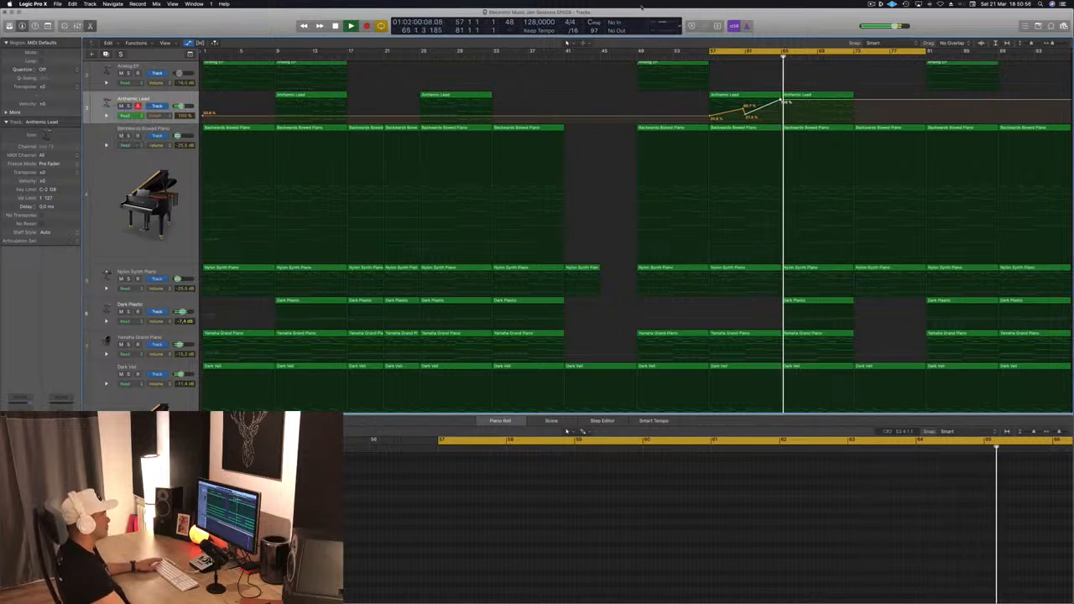
- Show the toolbar and enlarge the Anthemic Lead track with Track Zoom to view its Cutoff curve
scroll(606, 170, "up", 3)
scroll(607, 171, "down", 5)
key("super+Down")
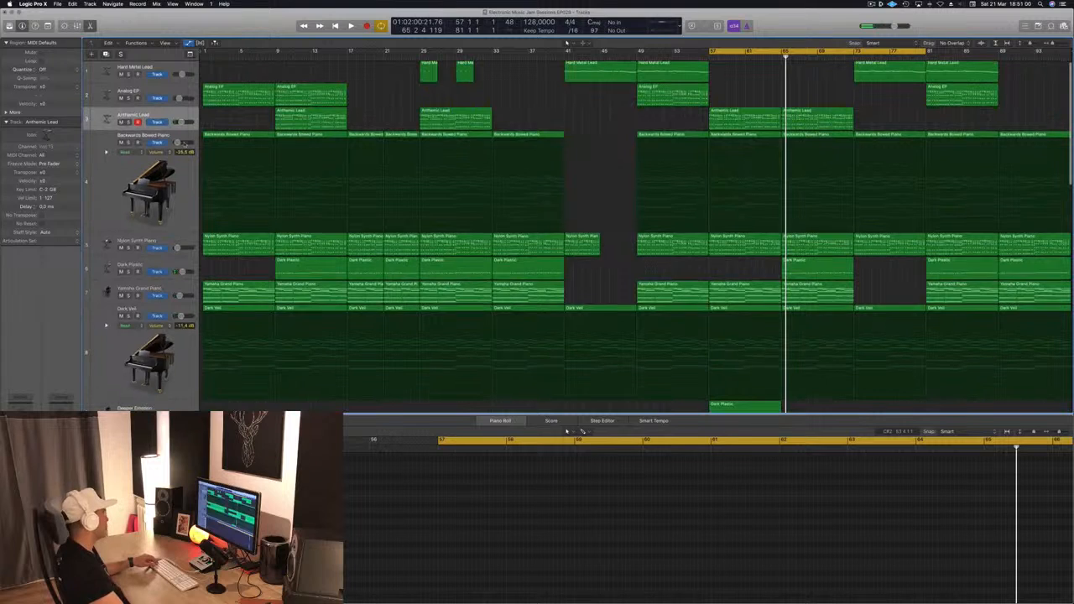
key("ctrl+alt+super+t")
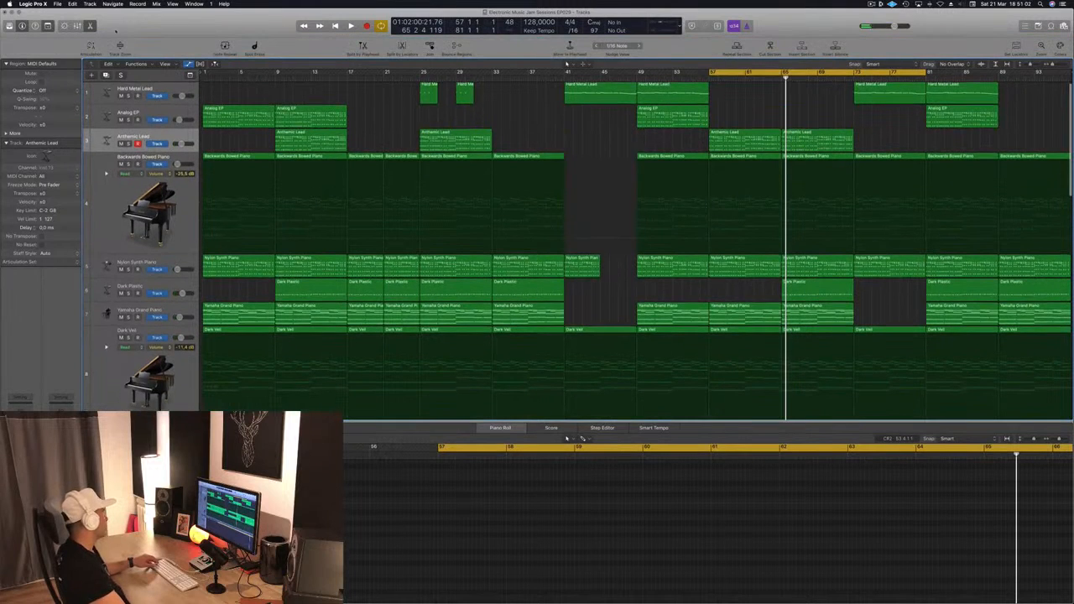
left_click(120, 46)
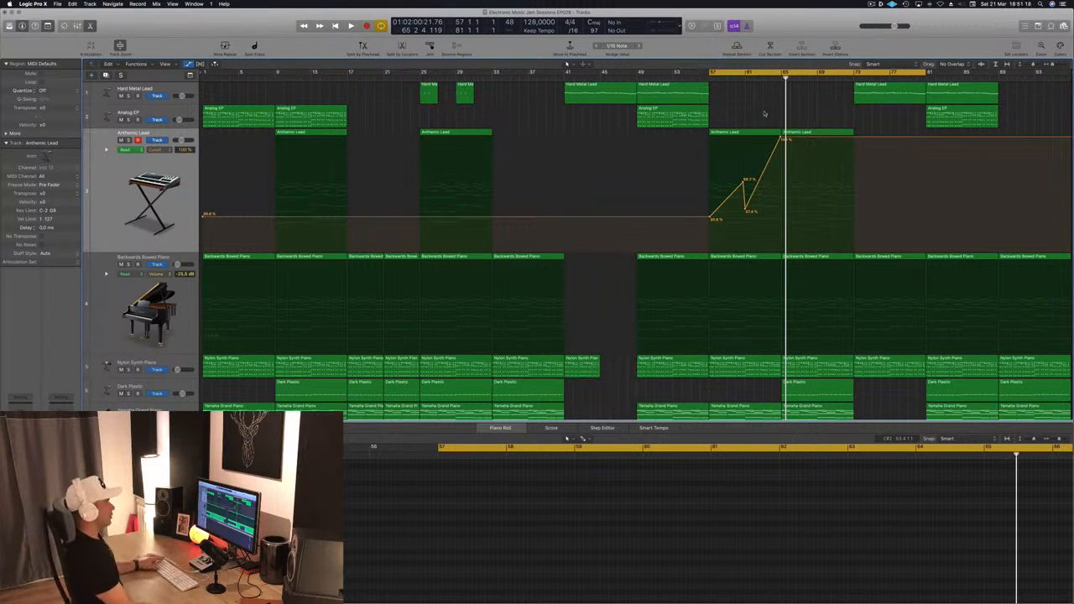
- Replay from bar 57 and raise the Anthemic Lead's Cutoff peak near bar 61 to about 66 % and its dip to about 53 %
key("space")
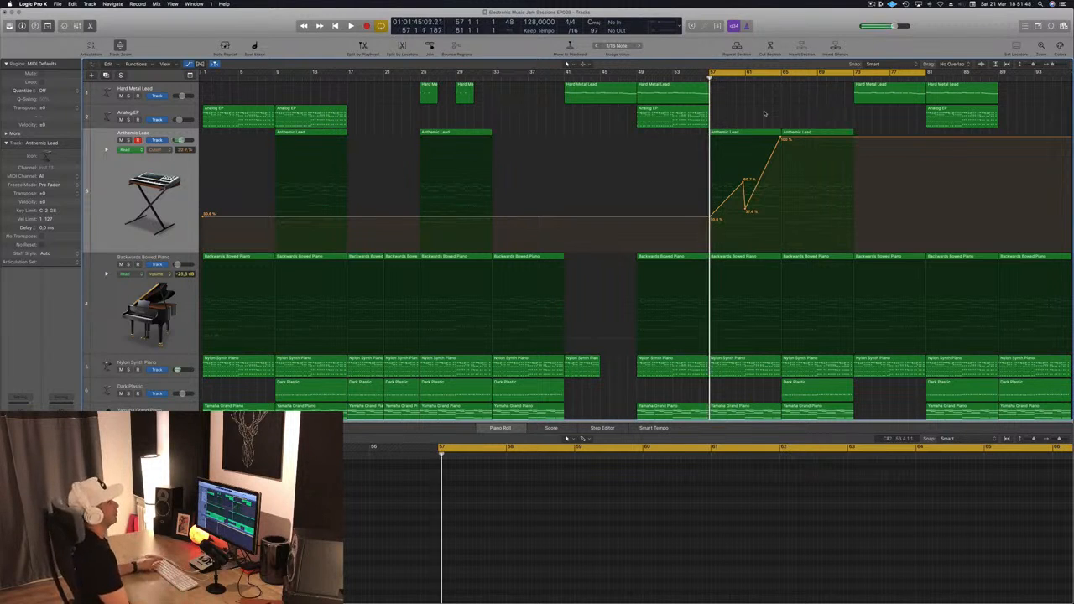
key("space")
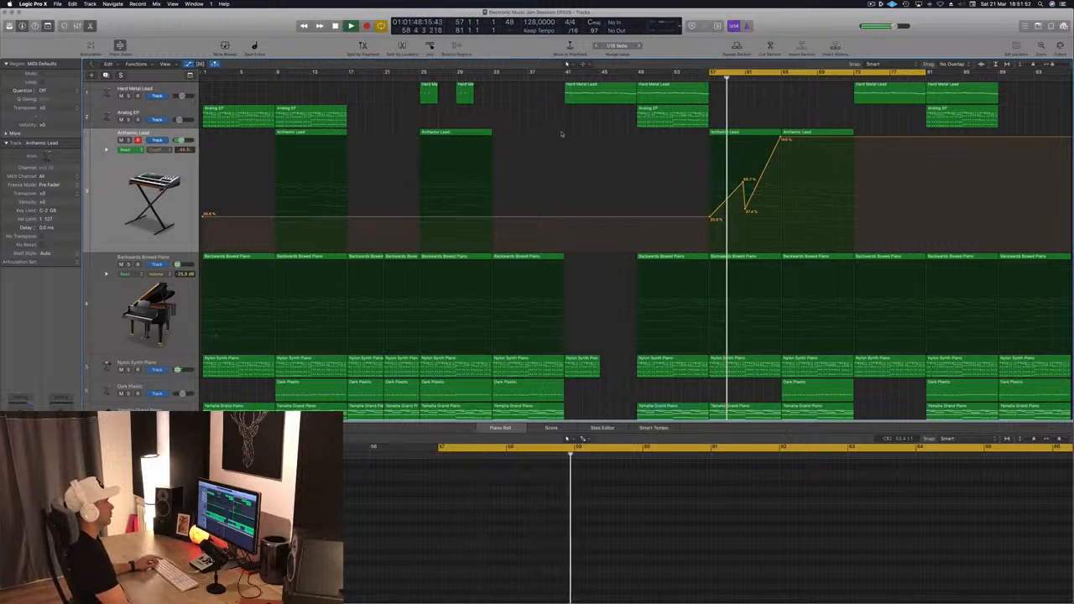
scroll(743, 183, "down", 1)
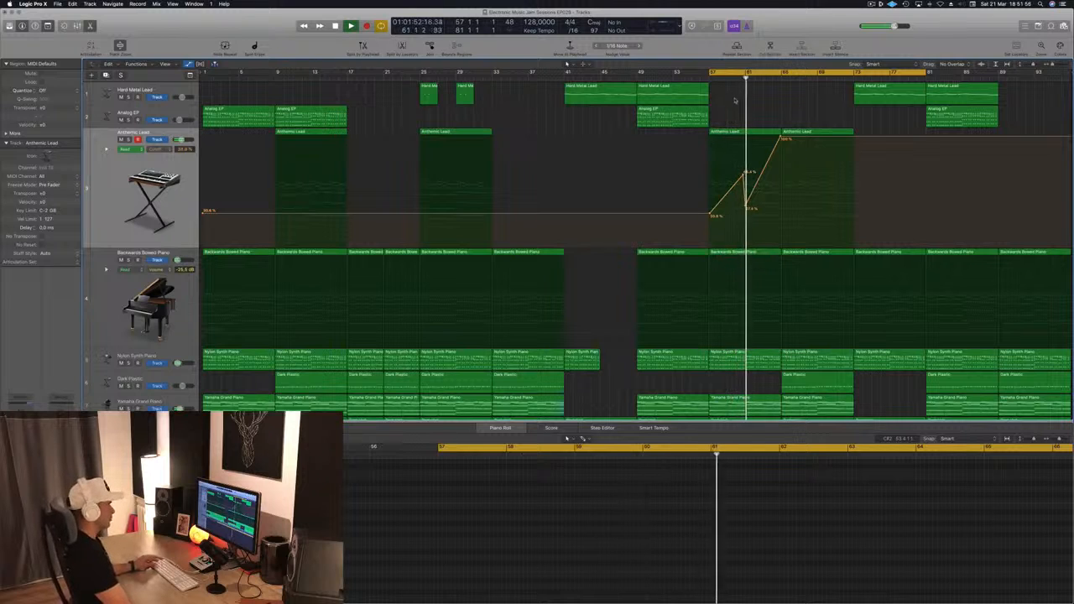
left_click_drag(745, 205, 745, 188)
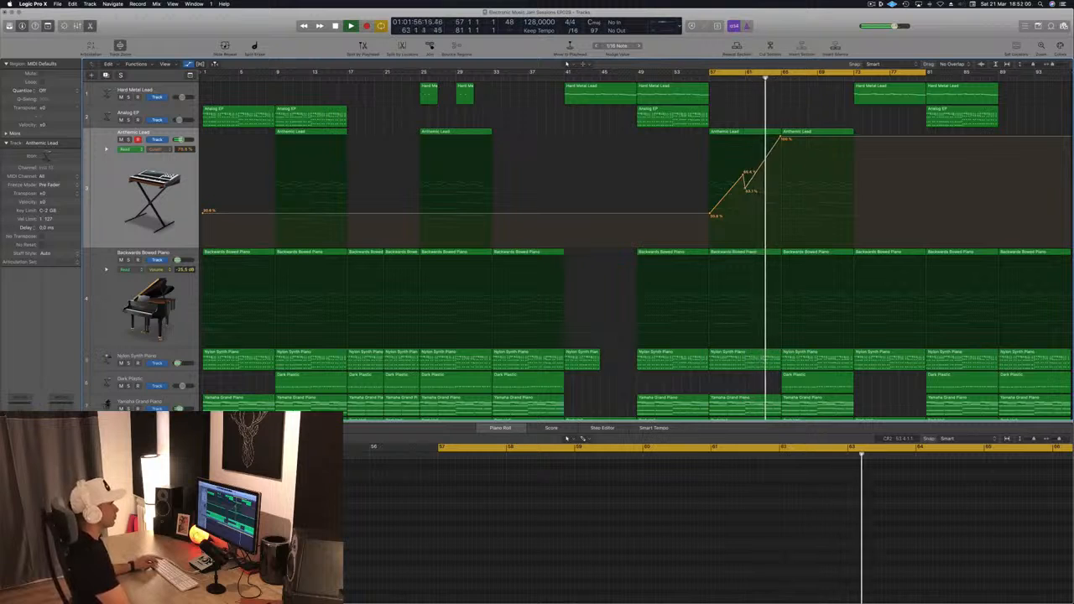
- Add a sharp Cutoff drop to 0 % just before bar 65 on the Anthemic Lead, return to 100 % at bar 65, and replay
left_click_drag(776, 141, 781, 177)
left_click_drag(781, 252, 780, 245)
key("super+Right")
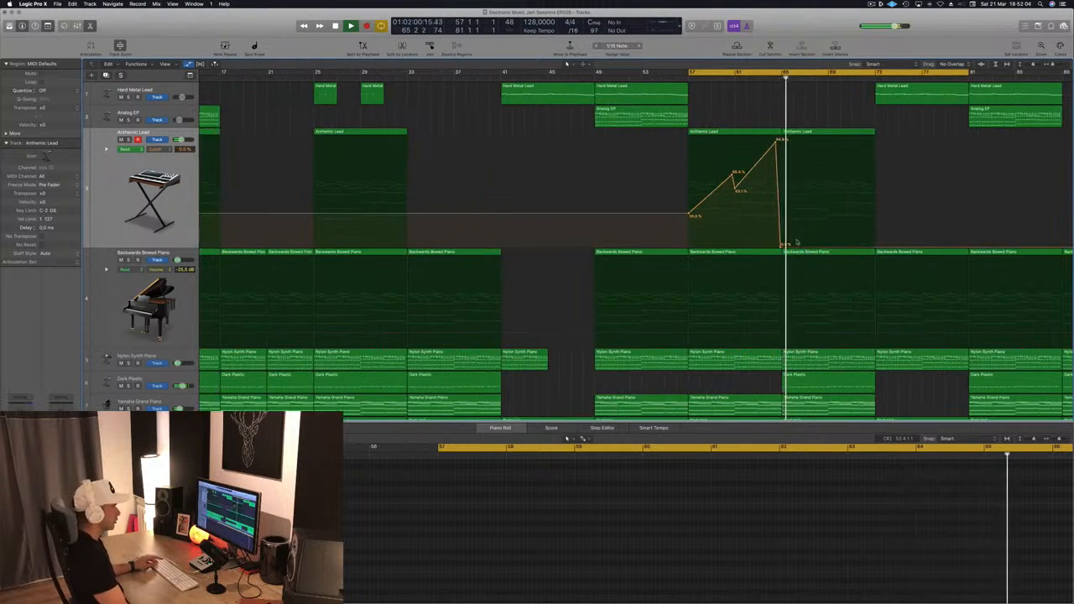
left_click_drag(783, 247, 786, 139)
key("space")
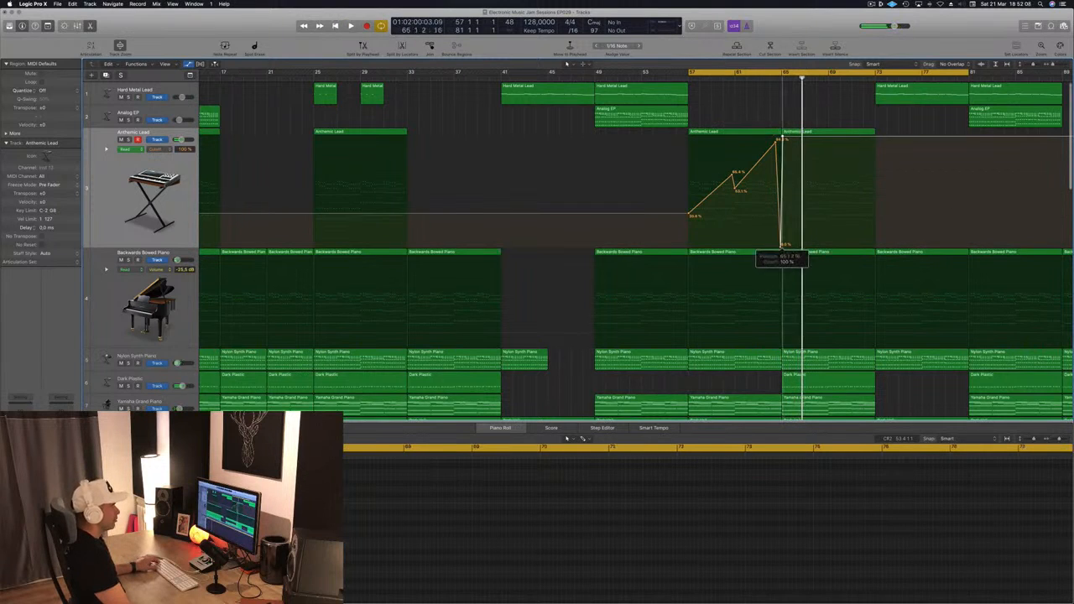
key("space")
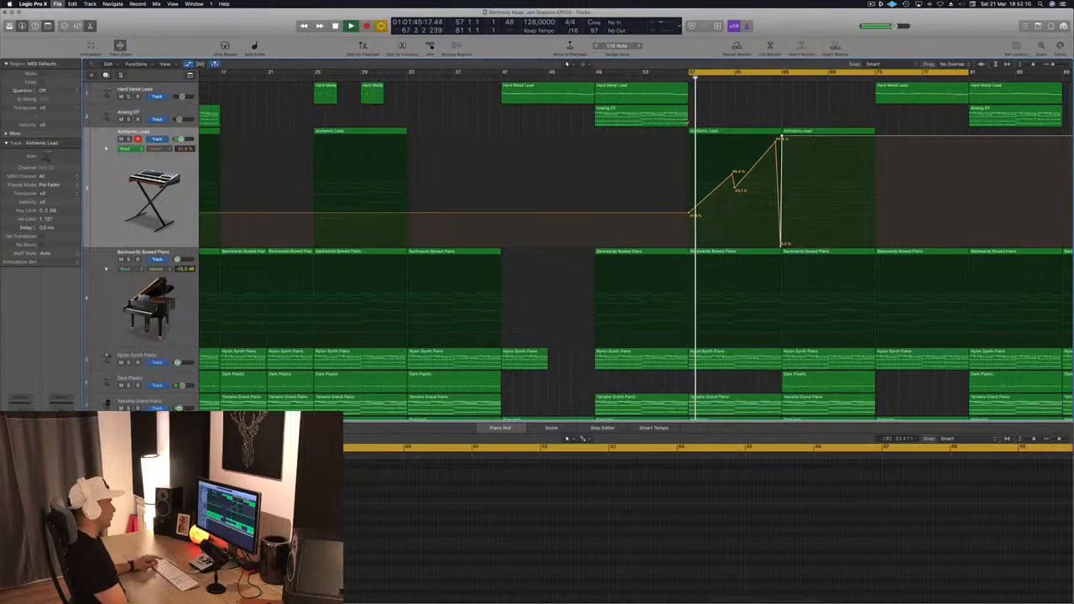
- Copy the Dark Plastic region at bar 57 on track 9 to bar 65, directly behind the original
scroll(591, 235, "down", 3)
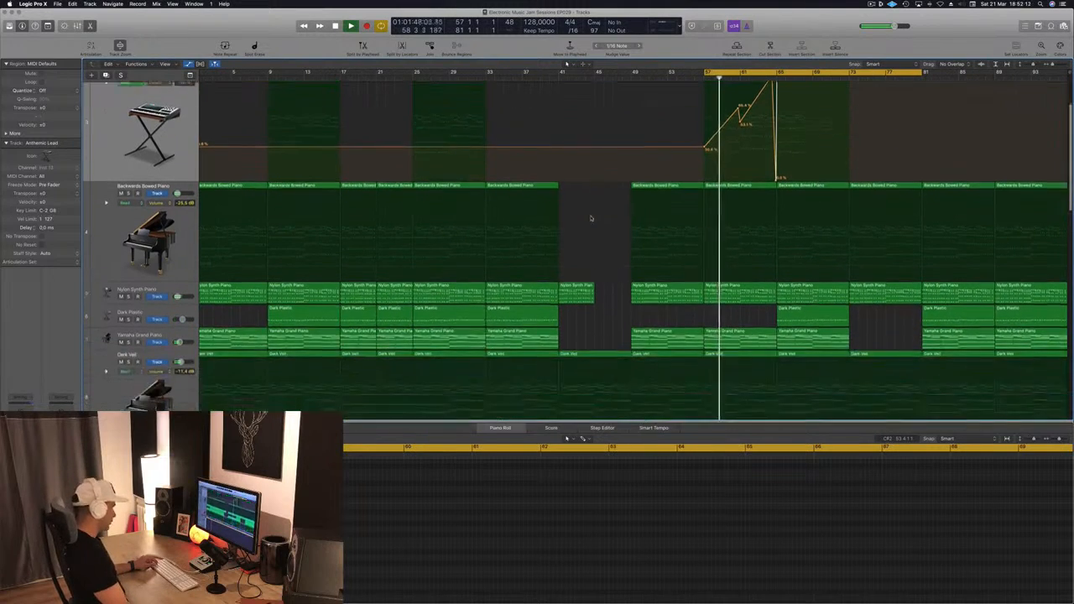
scroll(591, 235, "down", 5)
key("x")
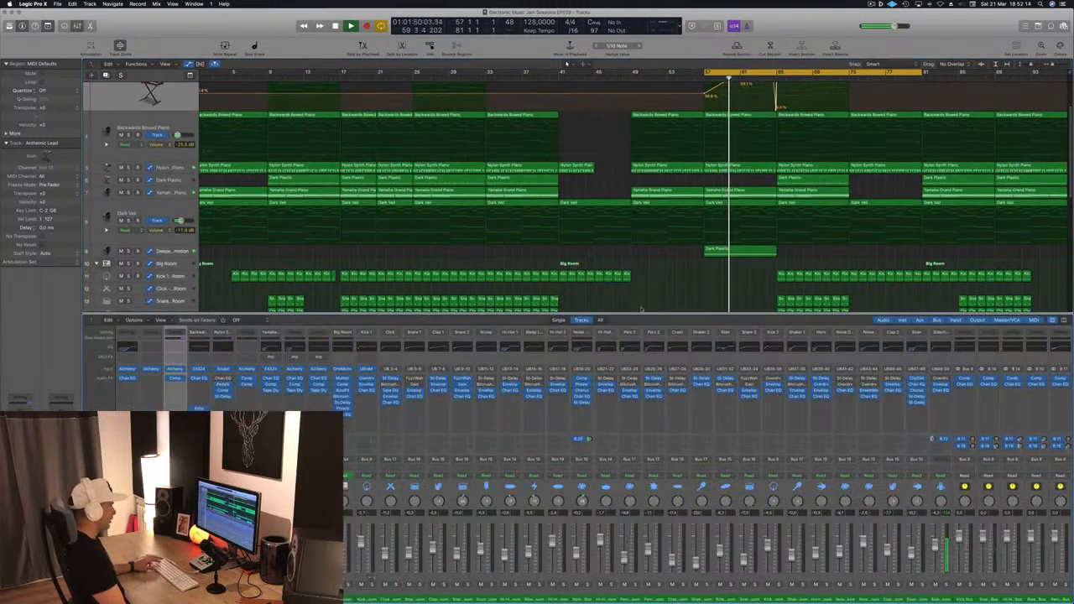
key("x")
scroll(703, 329, "down", 1)
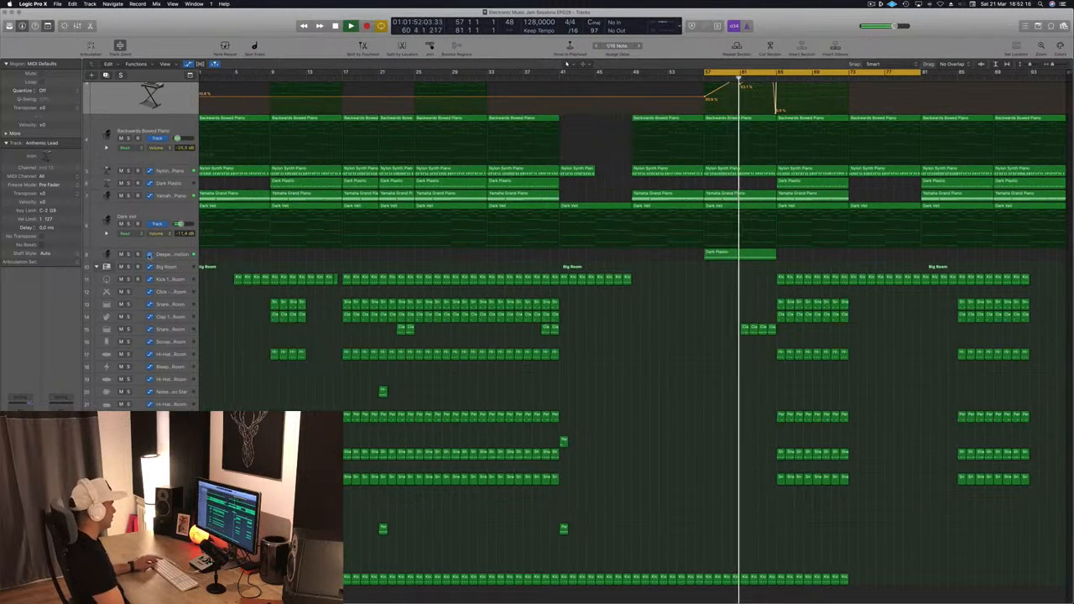
left_click_drag(747, 254, 813, 255)
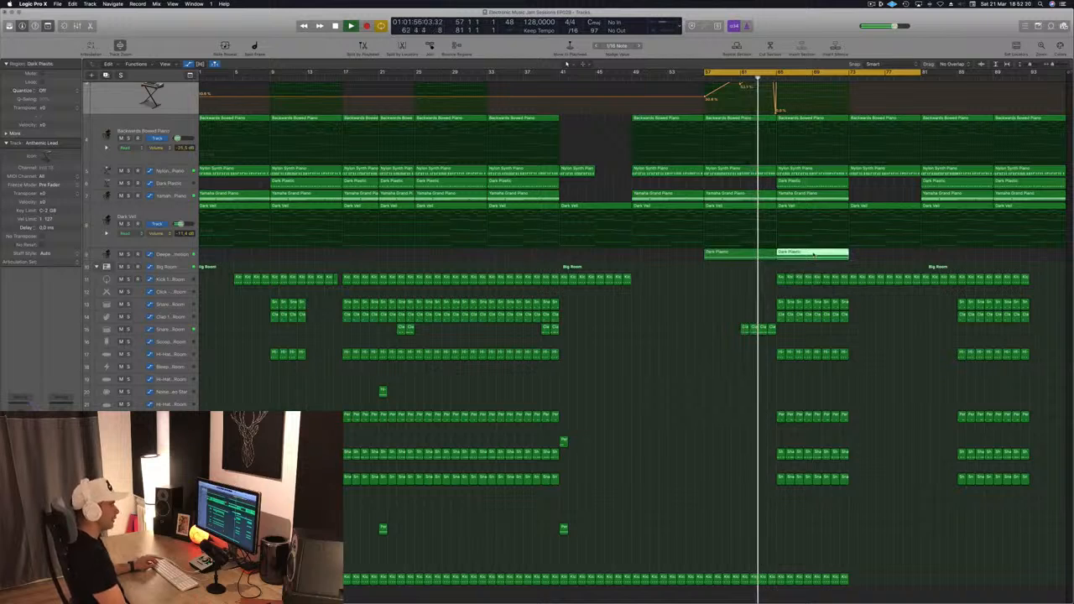
left_click(867, 311)
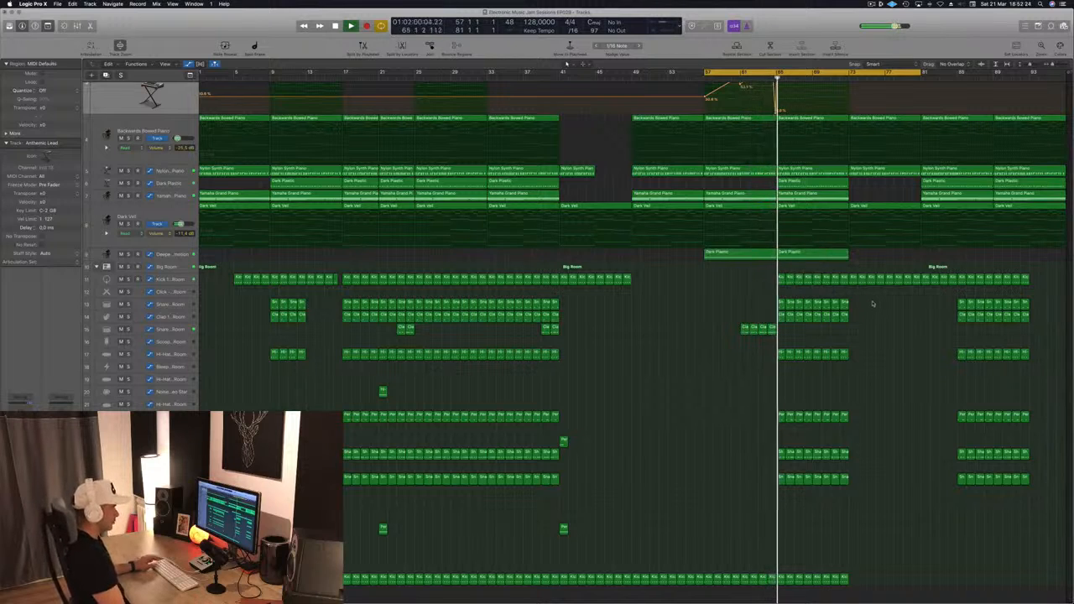
- Delete the Big Room regions below the kick between bars 65 and 73, plus the Dark Plastic track's region at bar 65
left_click_drag(865, 300, 785, 501)
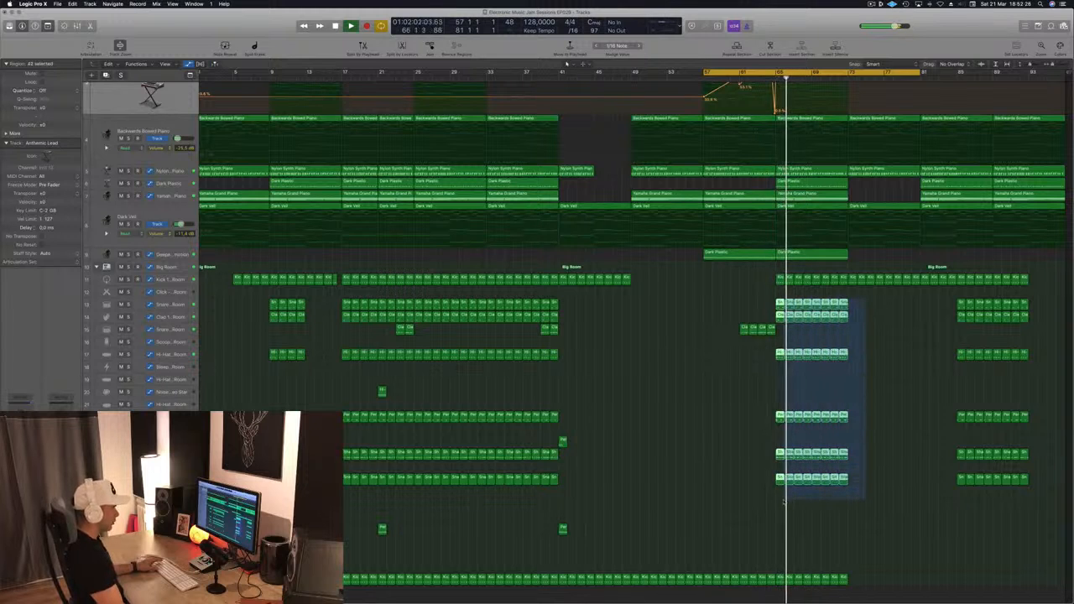
key("Delete")
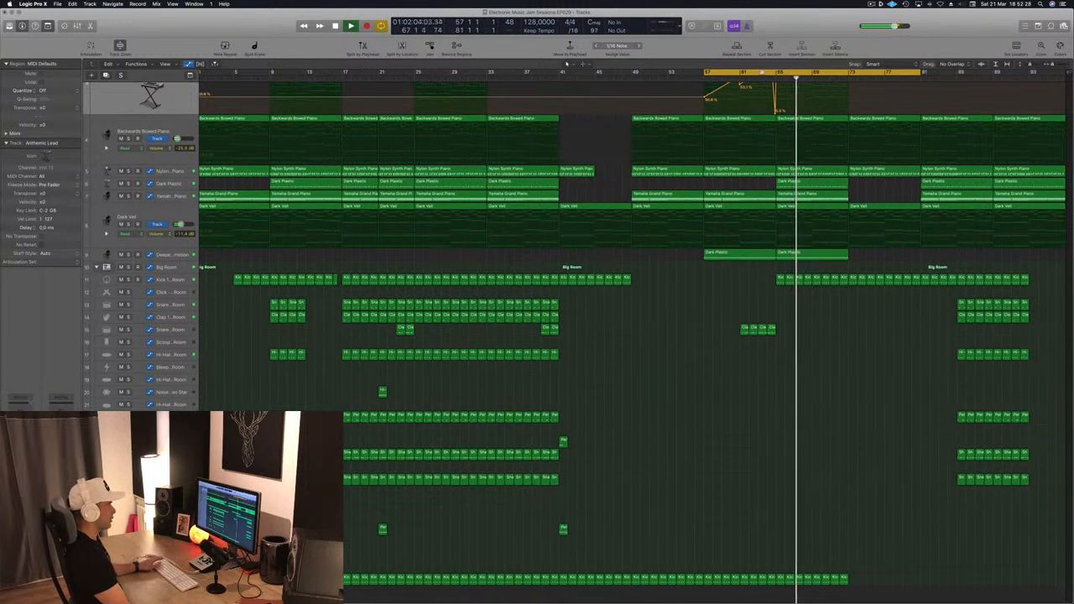
scroll(756, 134, "up", 2)
left_click(823, 198)
key("Delete")
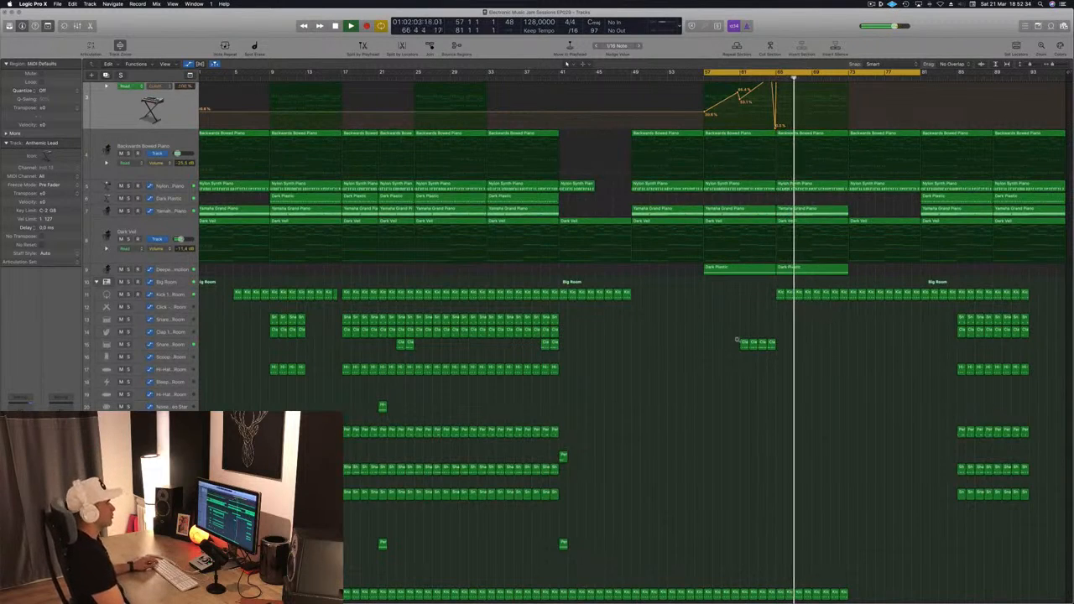
- Copy the Analog EP region at bar 49 to bar 65
scroll(859, 336, "up", 5)
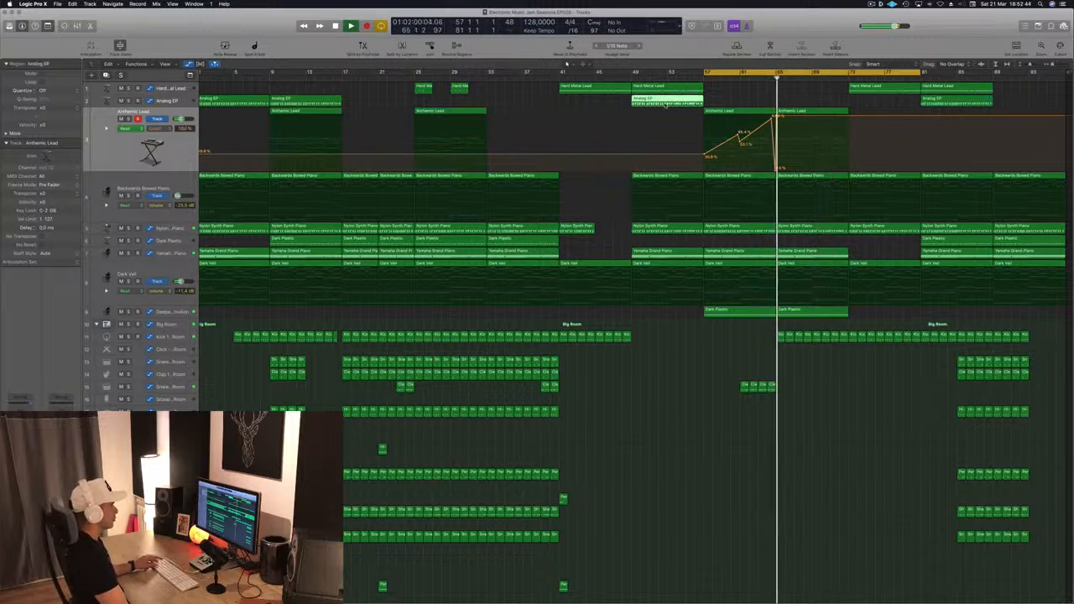
left_click_drag(814, 105, 814, 105)
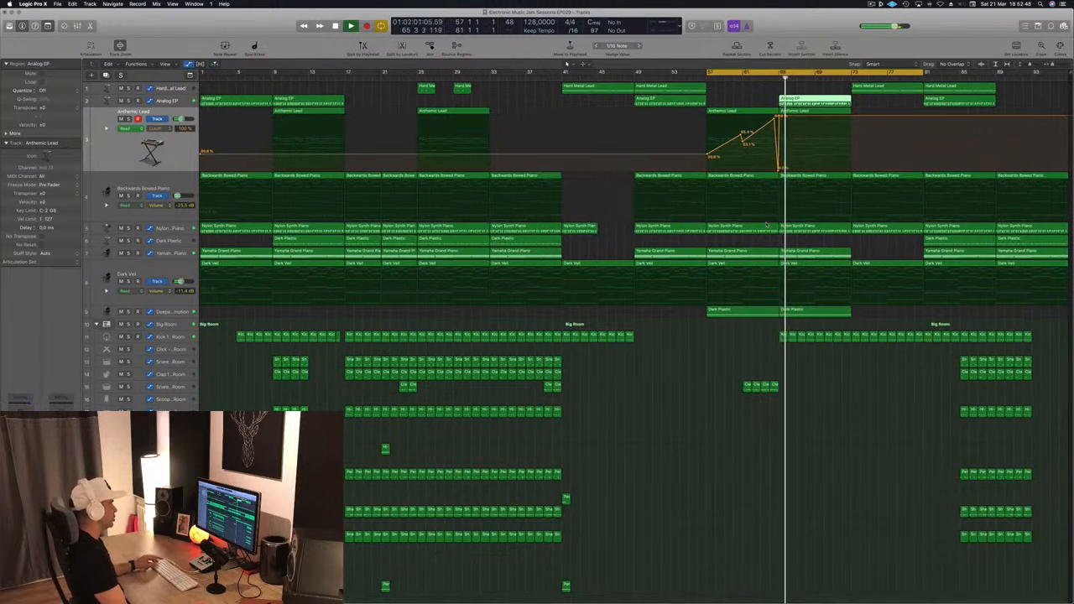
left_click(553, 241)
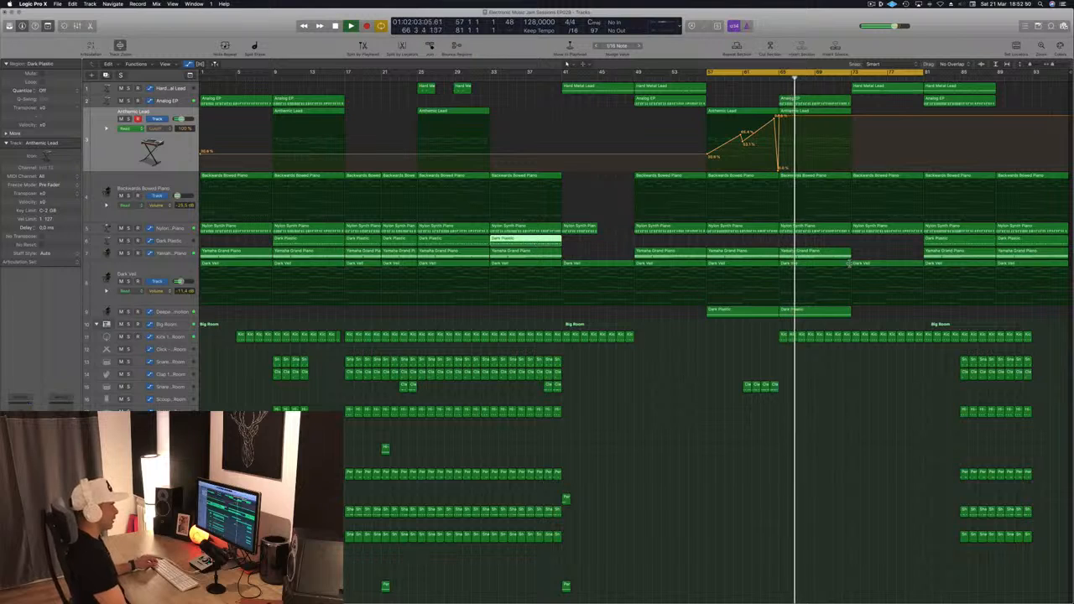
left_click(891, 244)
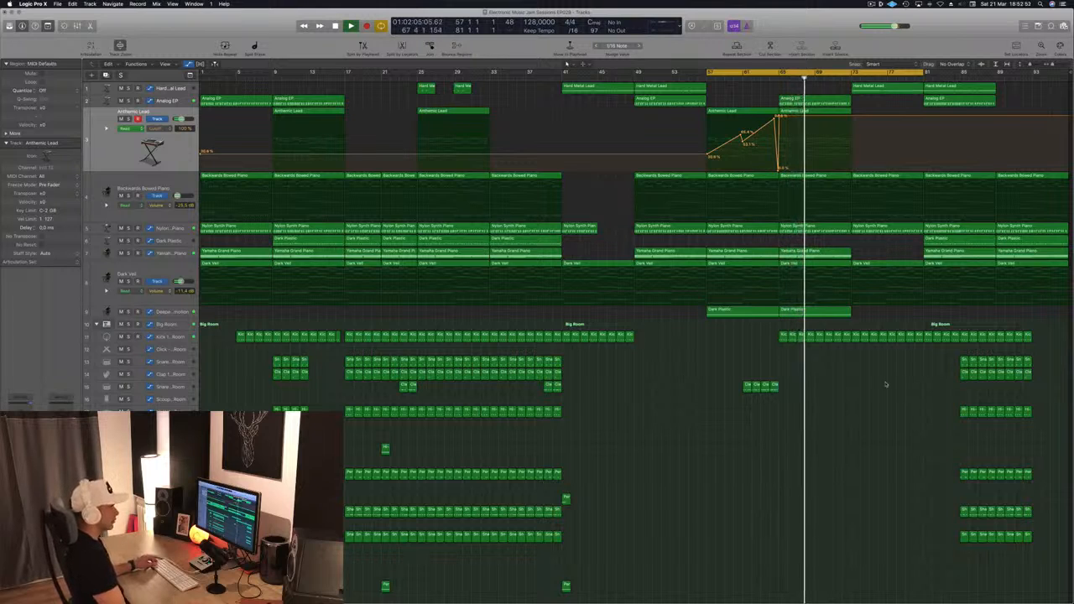
- Select the snare, clap, hi-hat, percussion and shaker regions from bar 85 and fill the gap back to bar 73 with them
left_click_drag(923, 352, 1054, 574)
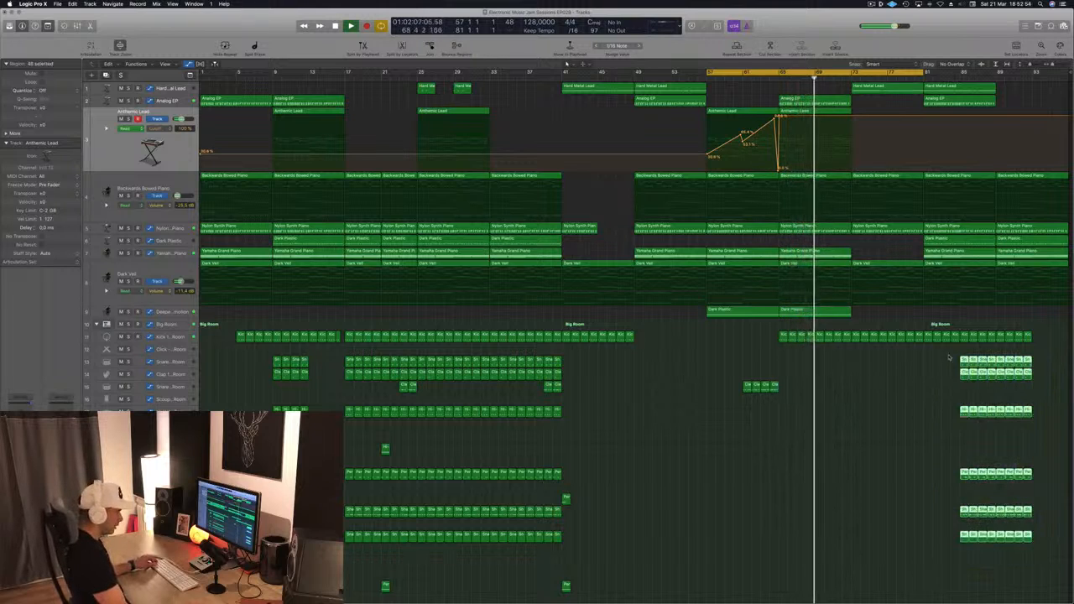
left_click_drag(963, 361, 929, 372)
left_click(796, 351)
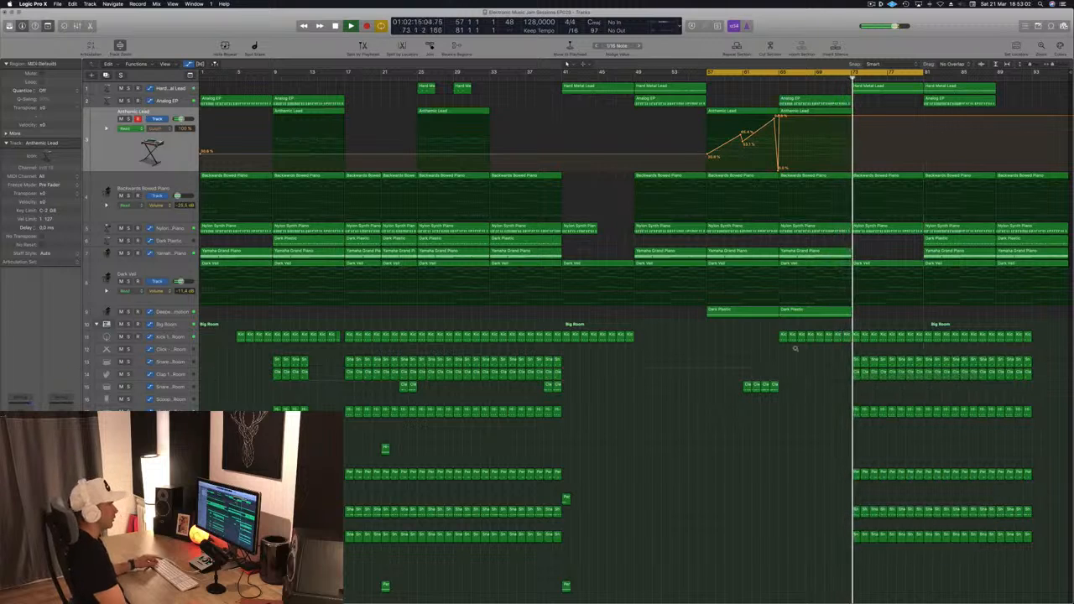
- Place copies of the Anthemic Lead, Analog EP, Dark Plastic and Yamaha Grand Piano regions at bar 73 and save the project
left_click(770, 78)
left_click_drag(861, 113, 896, 105)
left_click(842, 78)
left_click(848, 242)
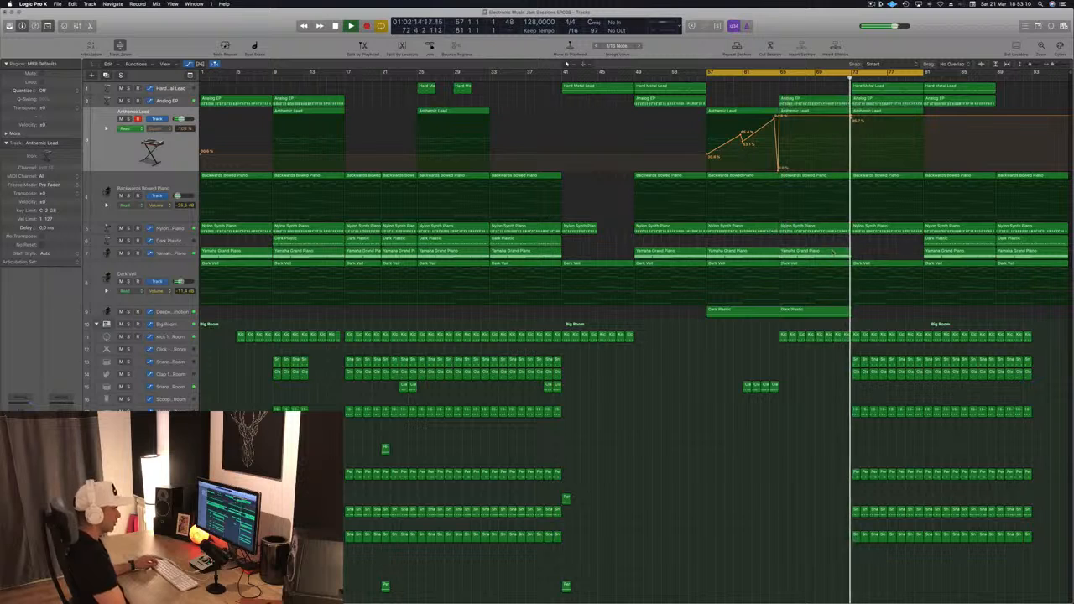
left_click_drag(941, 241, 882, 263)
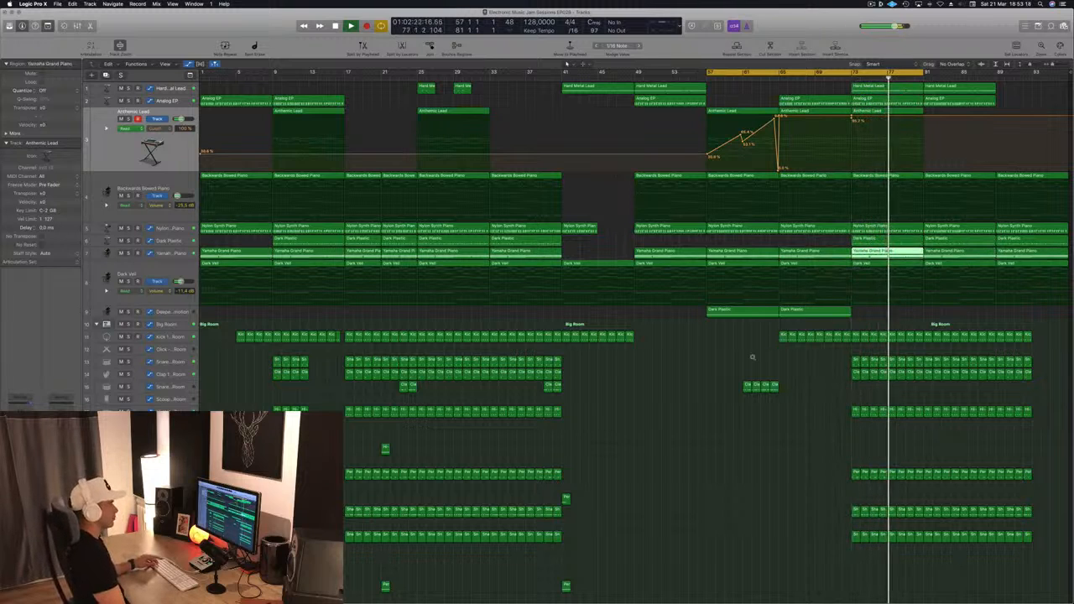
left_click(735, 92)
key("super+s")
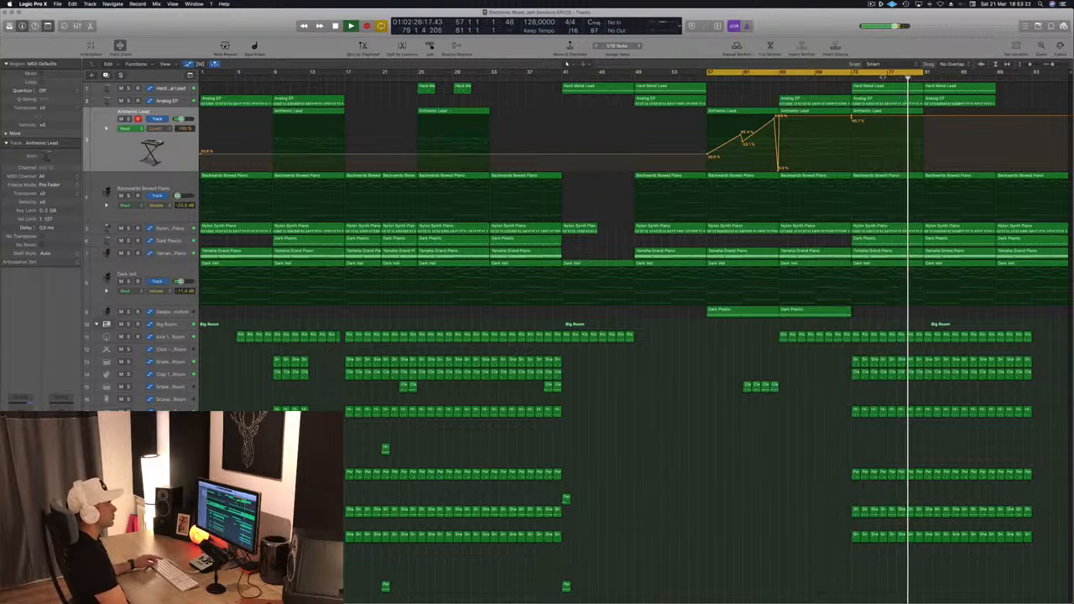
- Extend the cycle range to bar 97, listen to the section up to about bar 90, and stop playback
left_click_drag(923, 74, 1070, 82)
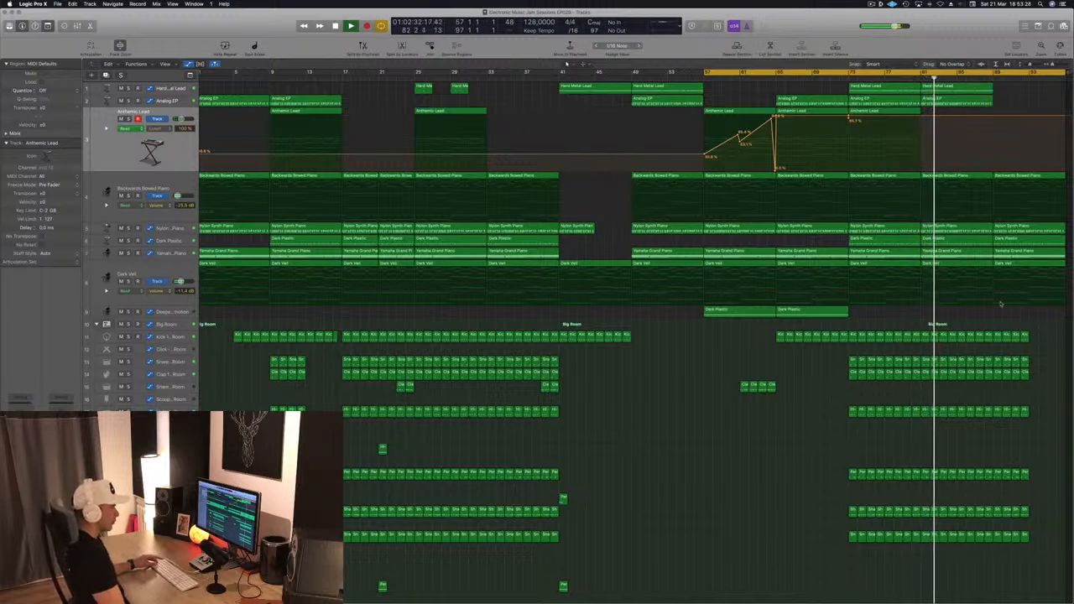
left_click(1009, 240)
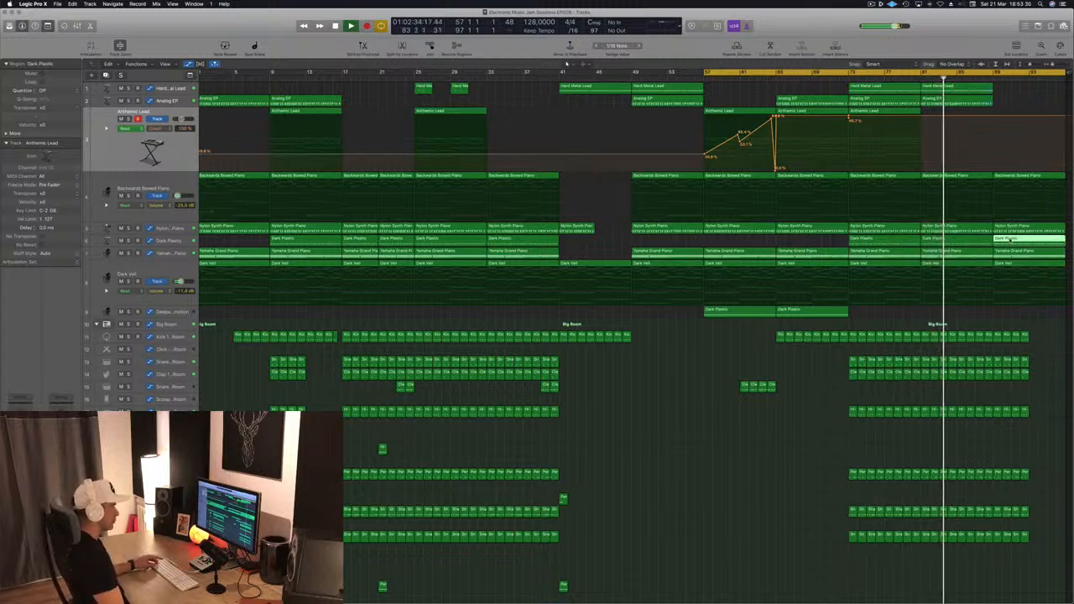
left_click(1022, 93)
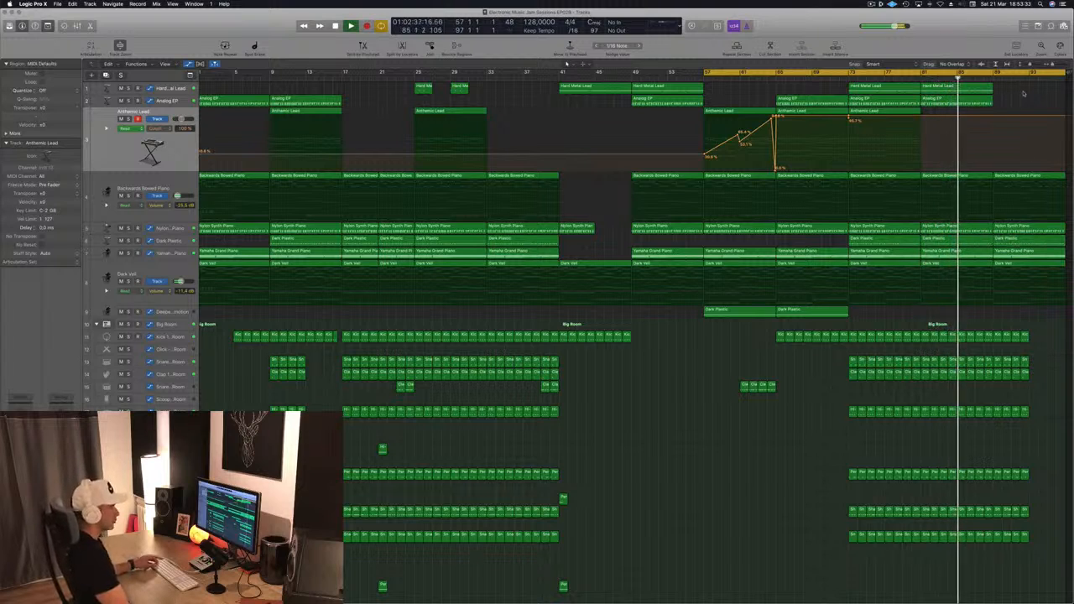
left_click(979, 94)
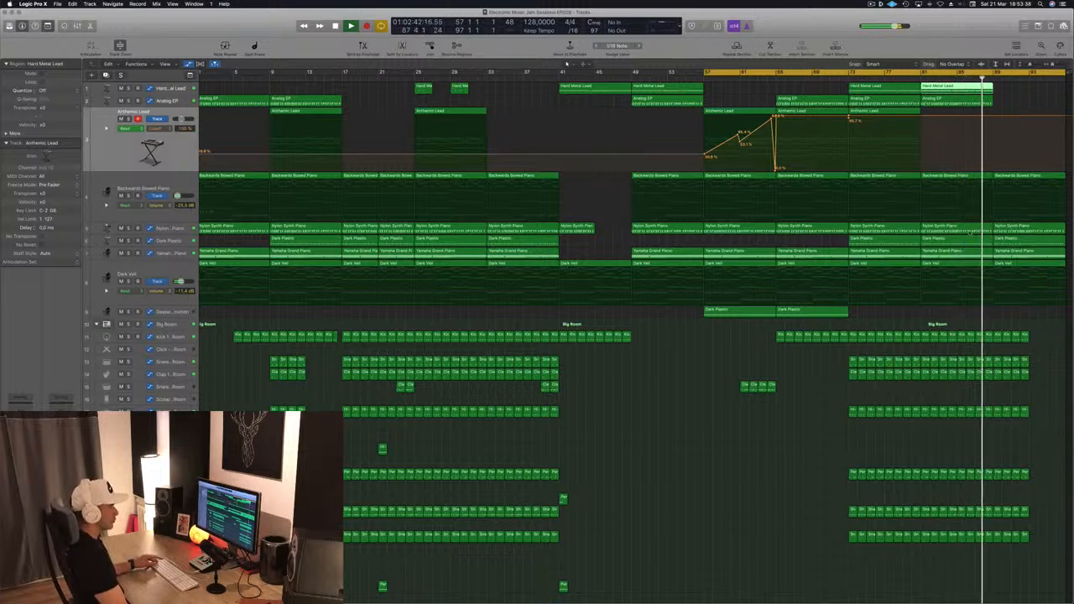
scroll(674, 541, "down", 1)
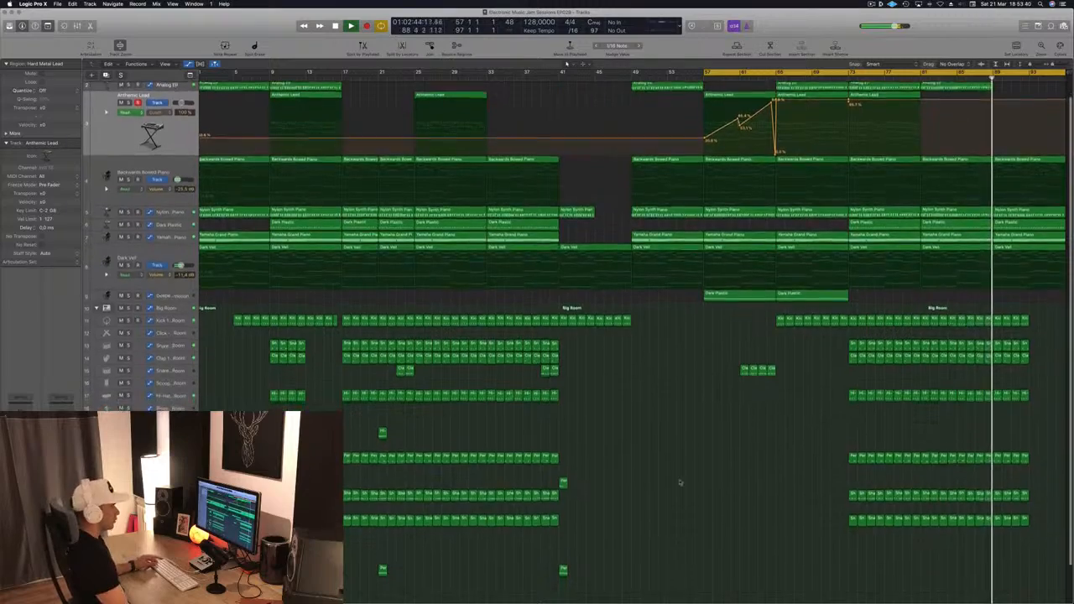
scroll(695, 443, "down", 4)
scroll(696, 432, "down", 5)
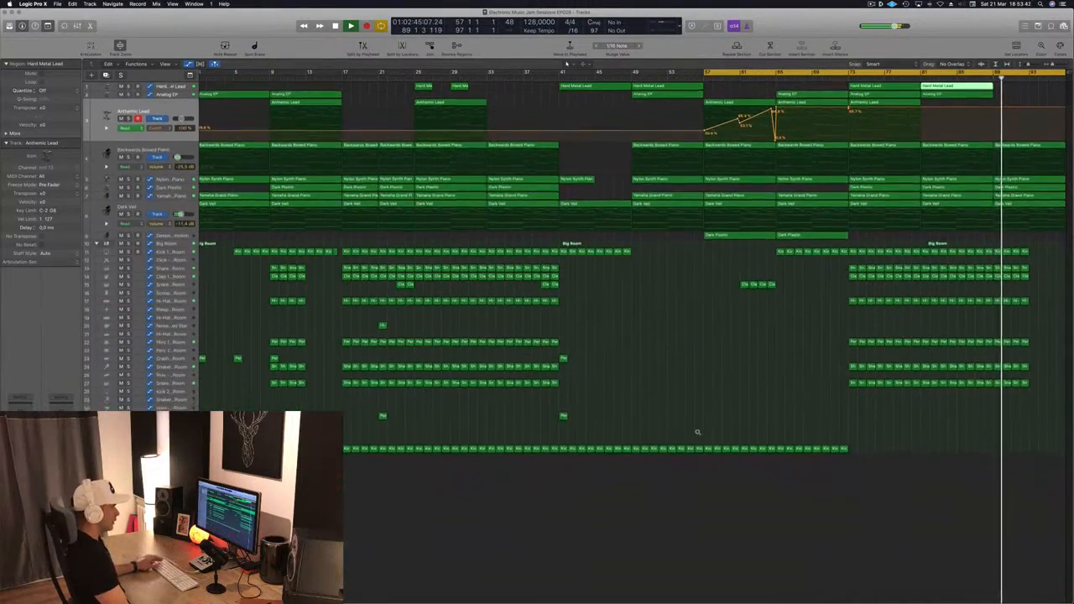
key("space")
- Create a track for the Master channel strip and move it to the end of the track list
key("x")
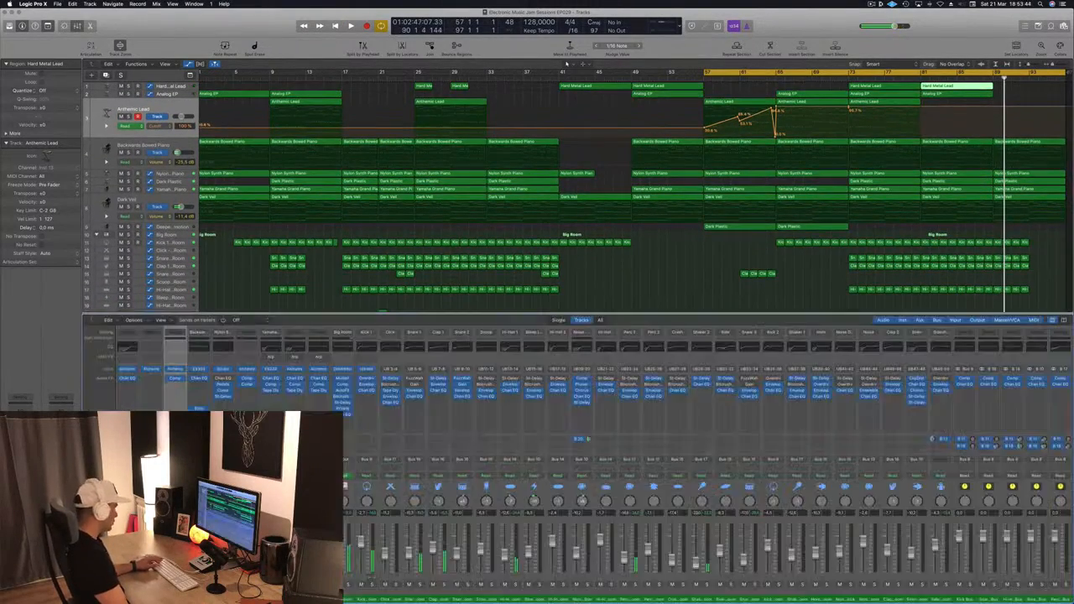
scroll(1047, 570, "right", 6)
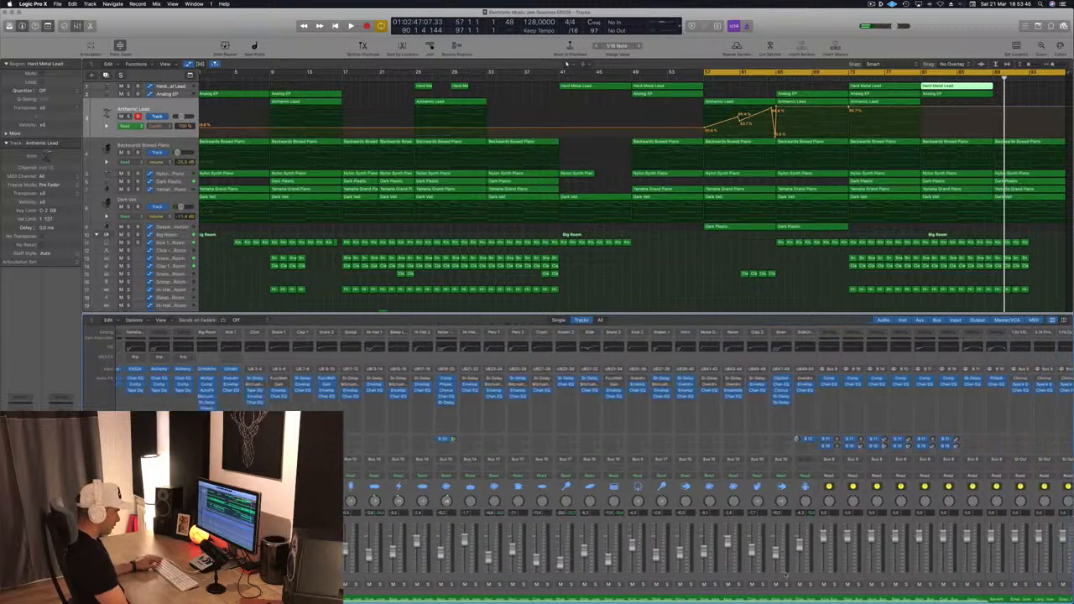
right_click(1033, 564)
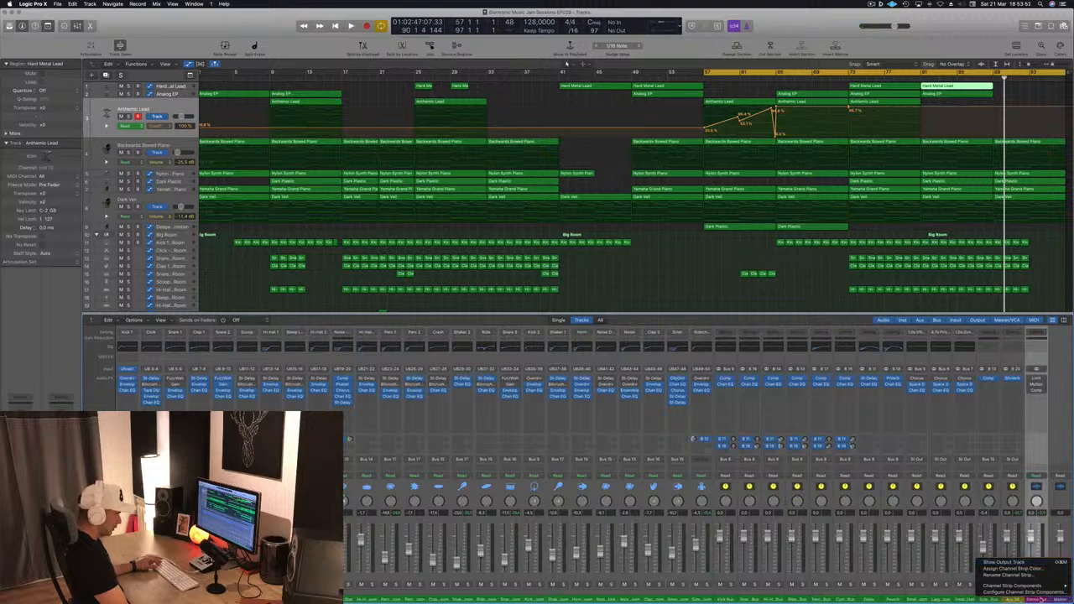
right_click(1061, 598)
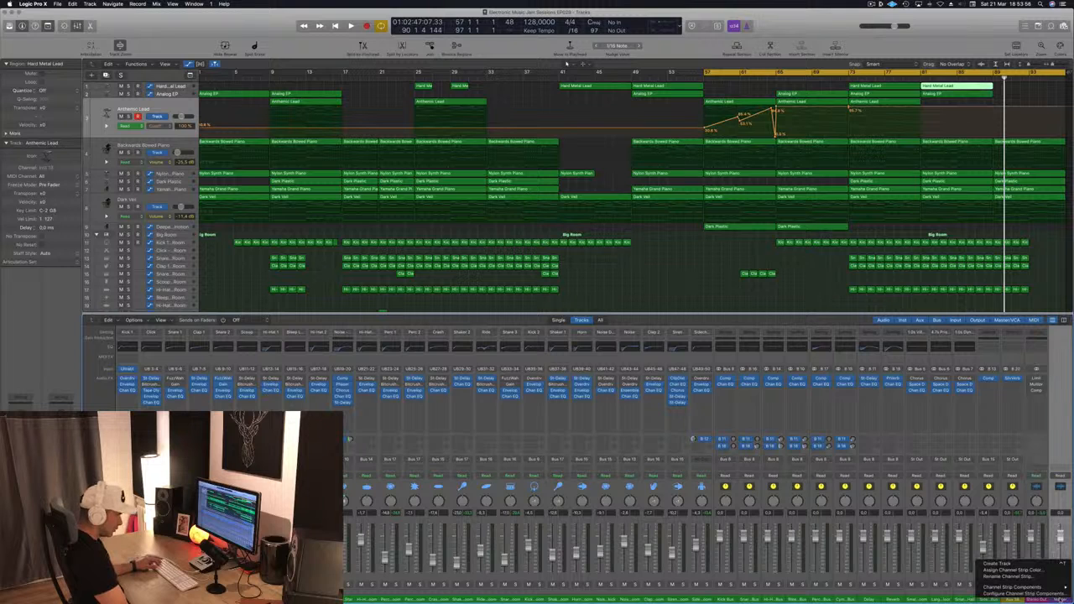
left_click(1041, 563)
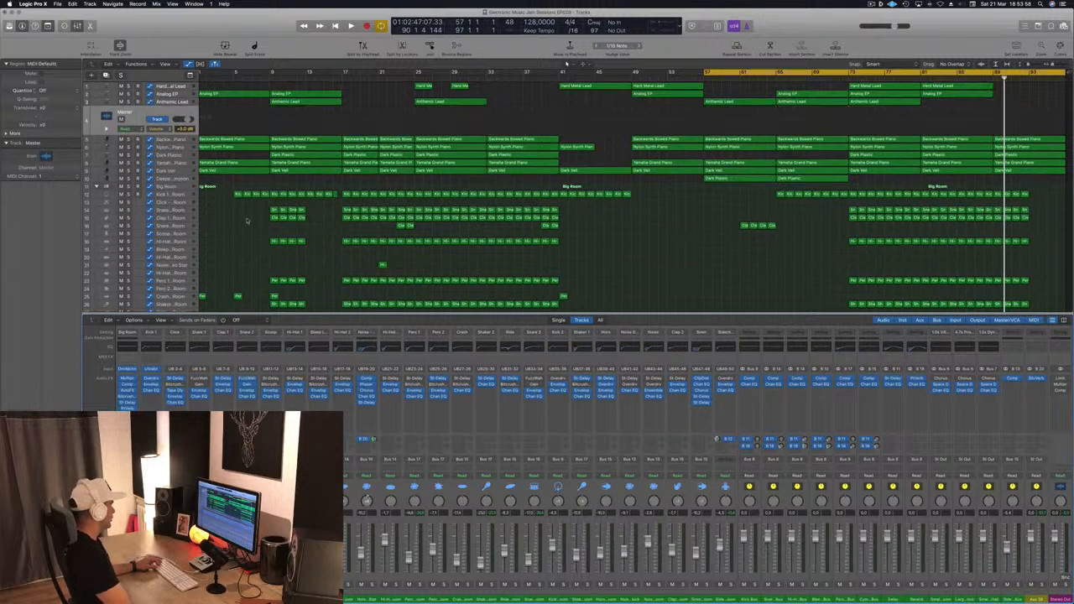
key("x")
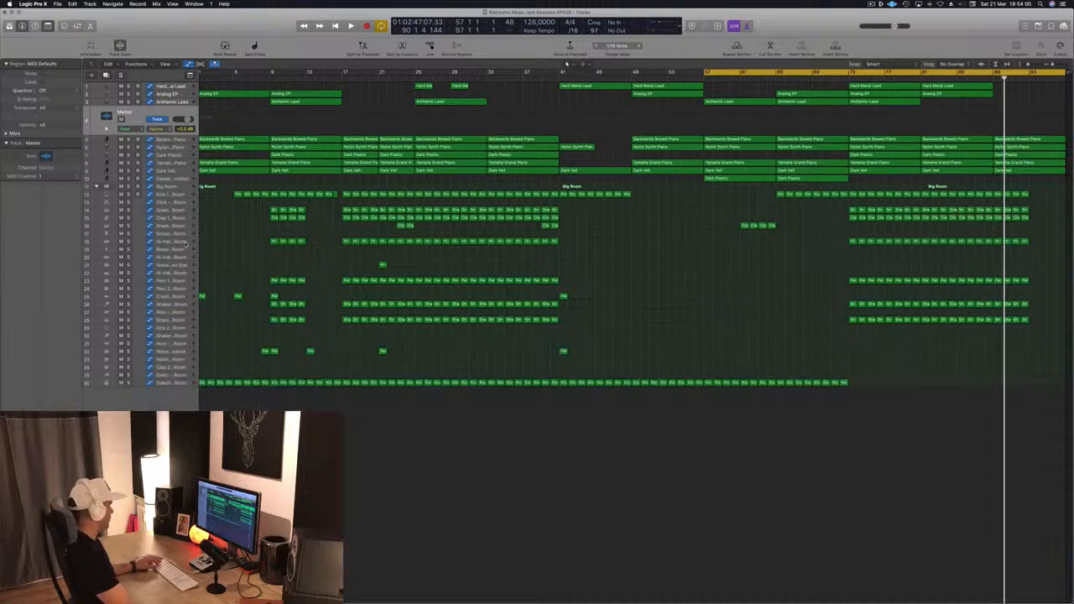
left_click_drag(148, 116, 149, 427)
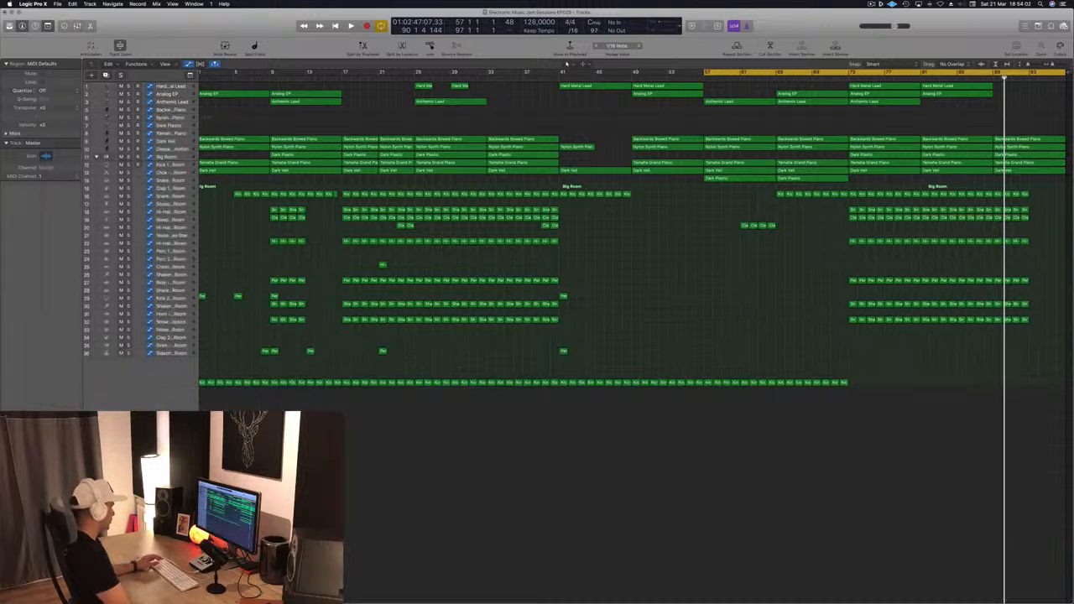
- Replay from bar 57, enable the Stereo Out Channel EQ's low cut at 20 Hz with 48 dB/Oct, and move its window aside
key("space")
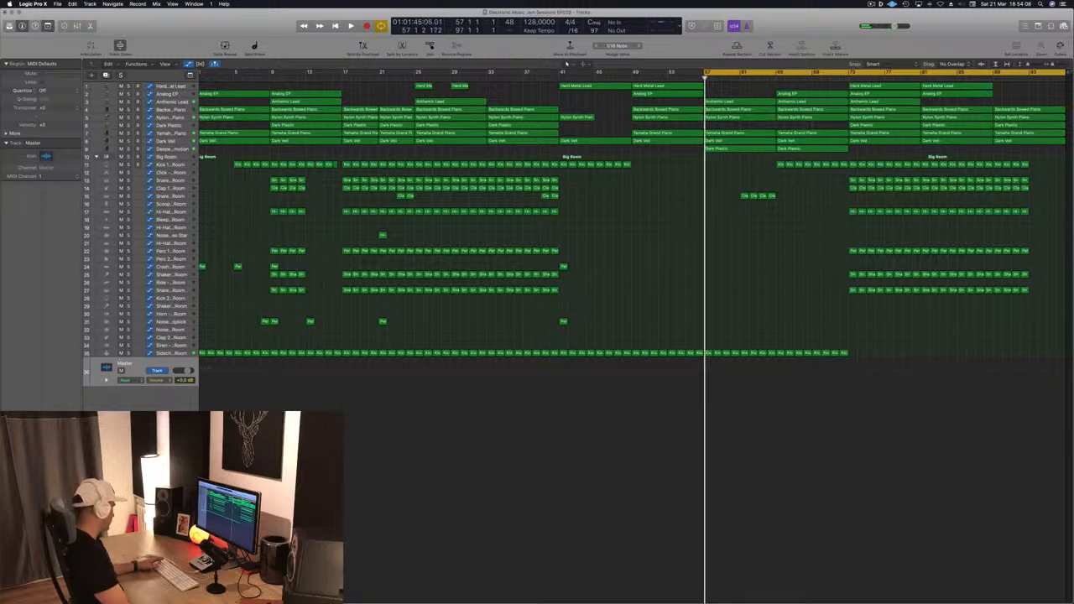
key("v")
key("space")
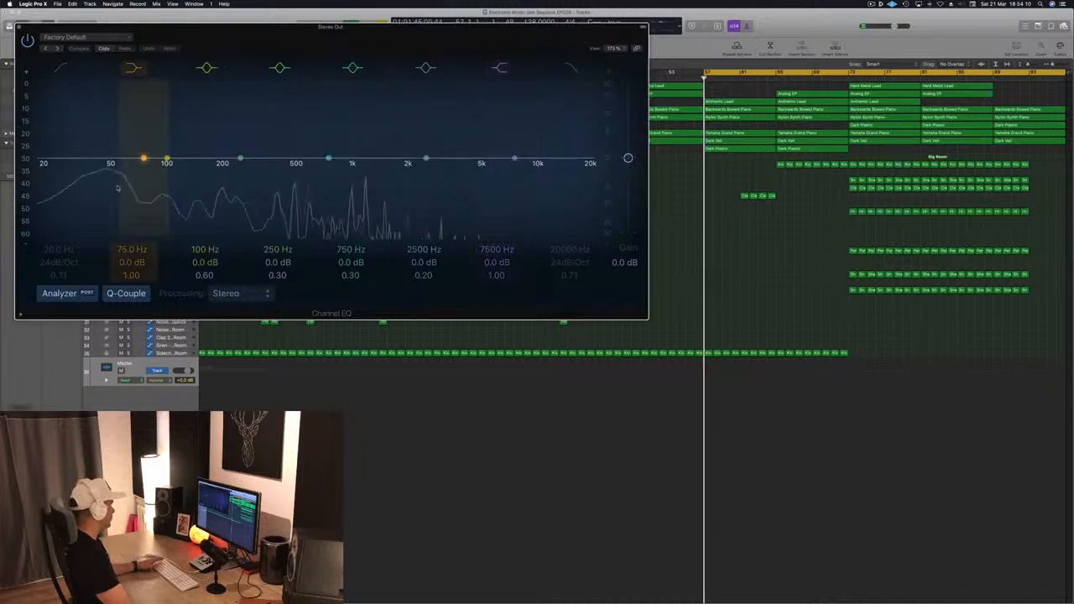
left_click_drag(43, 160, 40, 182)
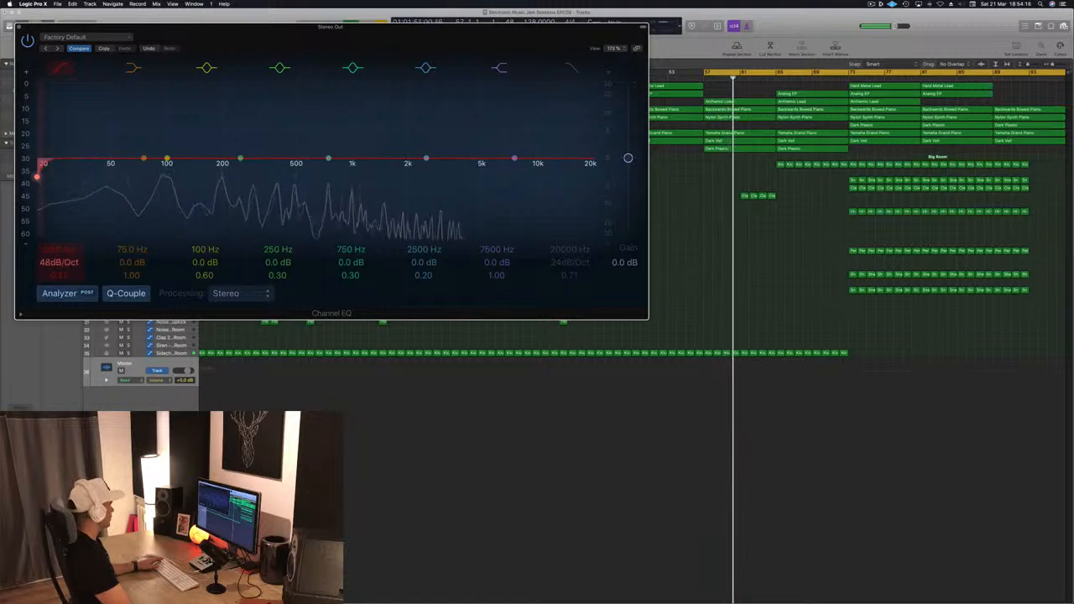
left_click_drag(277, 37, 508, 65)
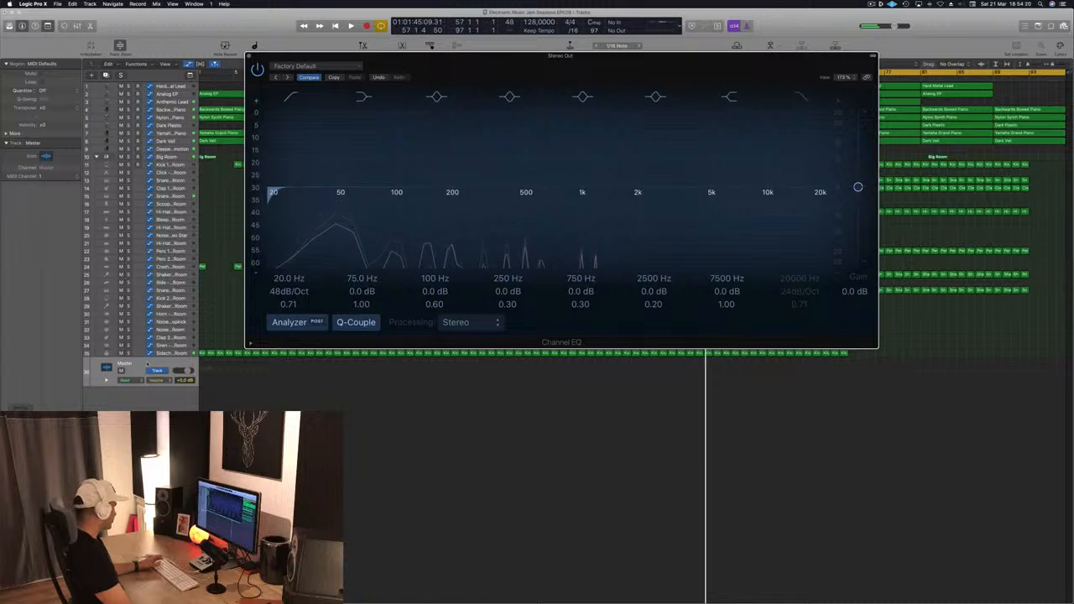
left_click(141, 364)
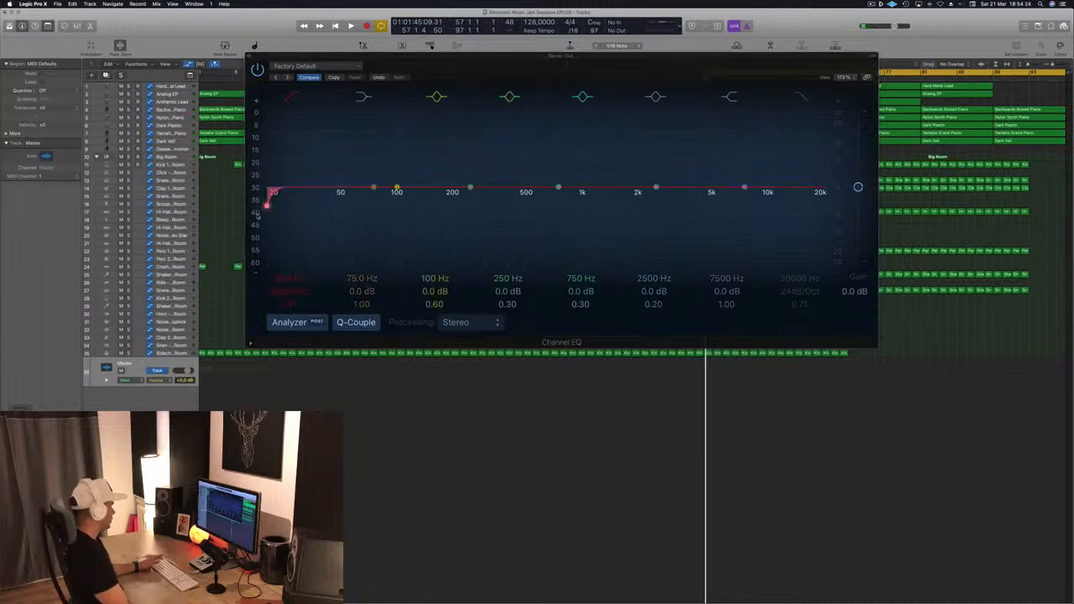
- Close the Stereo Out Channel EQ and select the Stereo Out track with its low cut frequency automation lane showing
key("space")
left_click(285, 284)
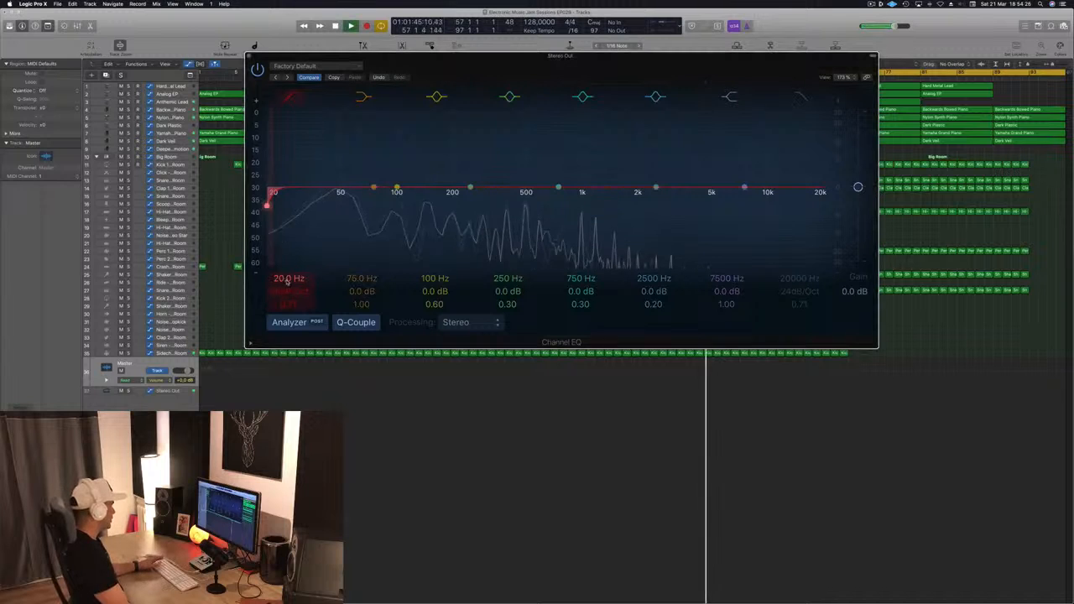
key("space")
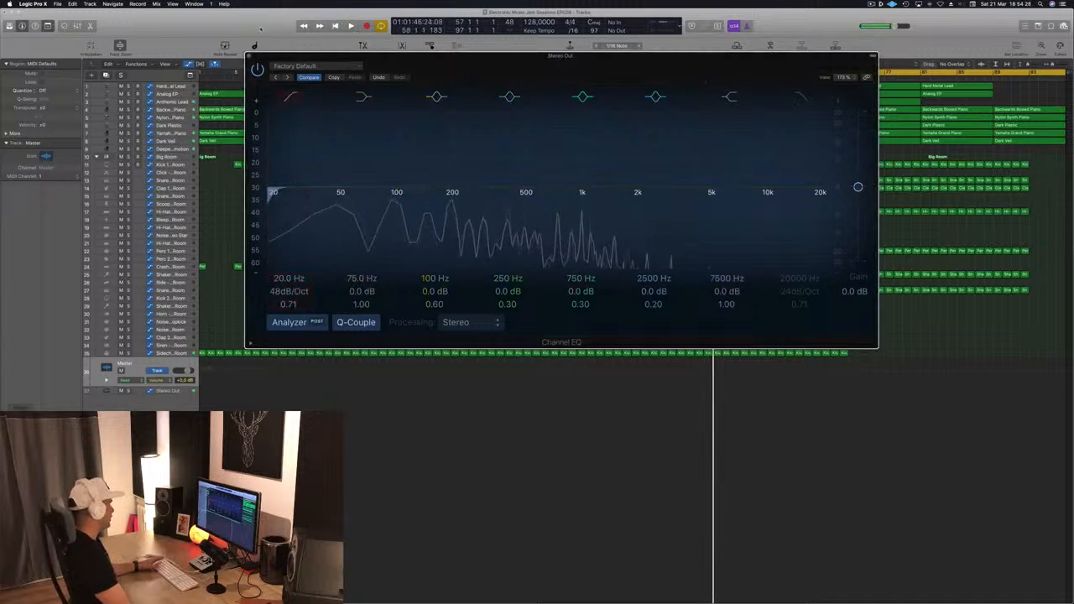
key("super+w")
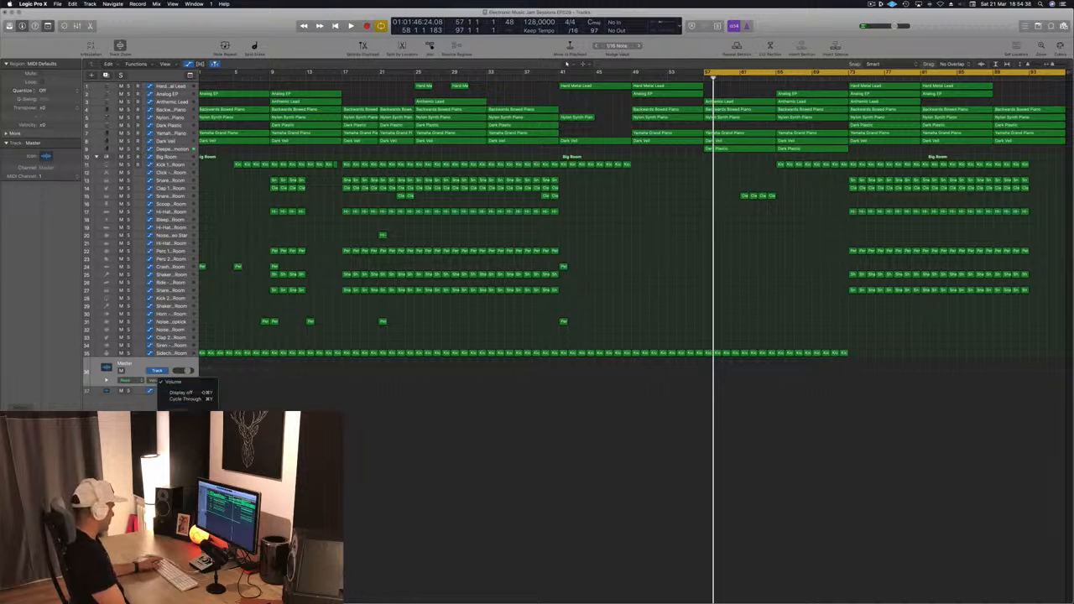
left_click(307, 410)
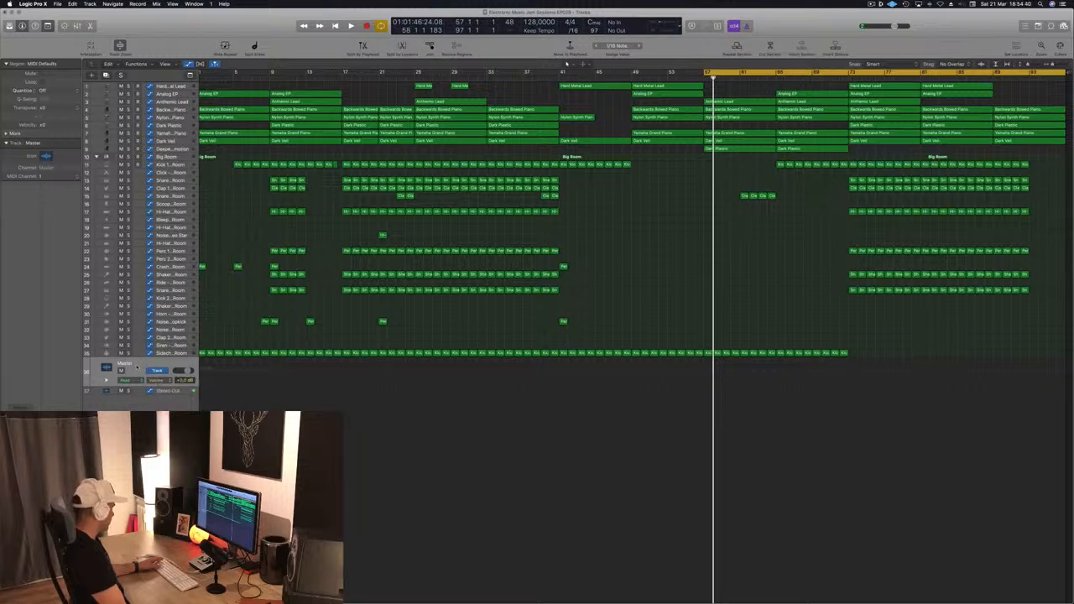
key("space")
left_click(178, 392)
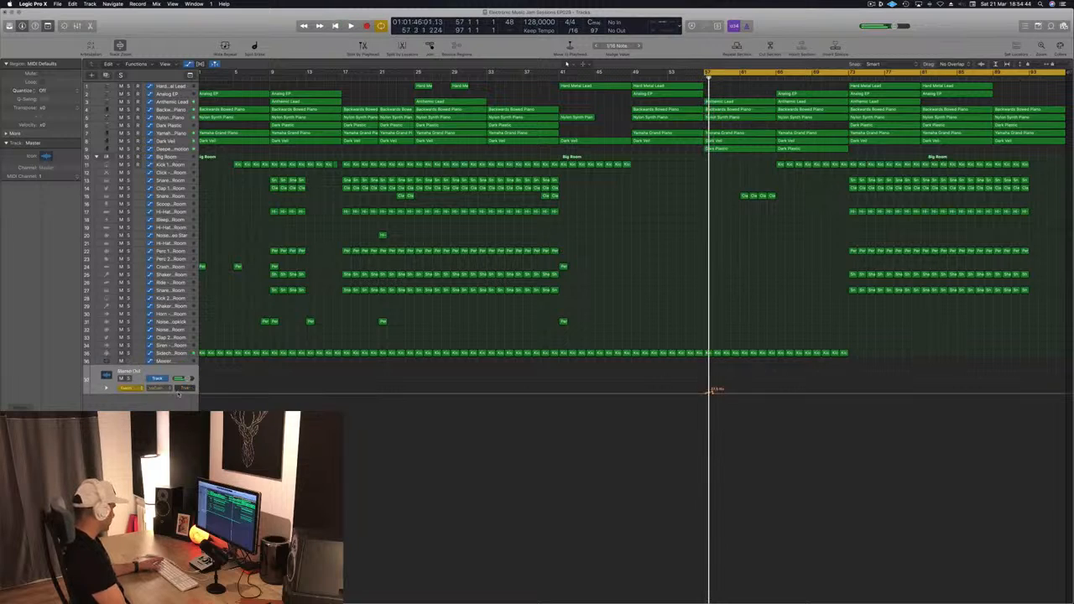
- Draw a rising low cut frequency automation ramp on Stereo Out from bar 57 to bar 65, steeper at its end
left_click_drag(716, 393, 775, 391)
key("space")
key("space")
key("space")
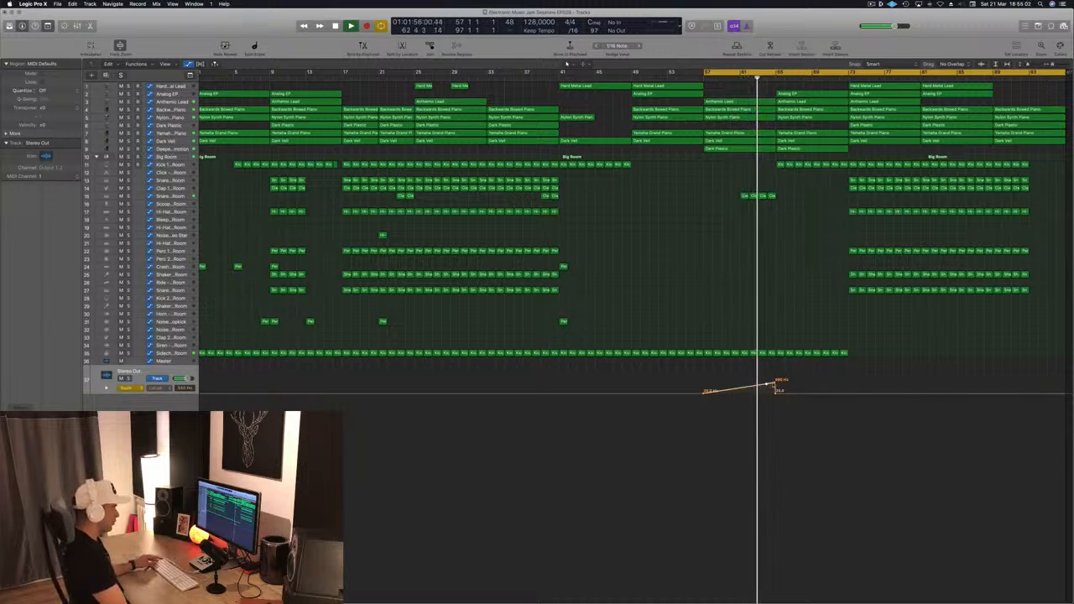
left_click_drag(776, 383, 776, 379)
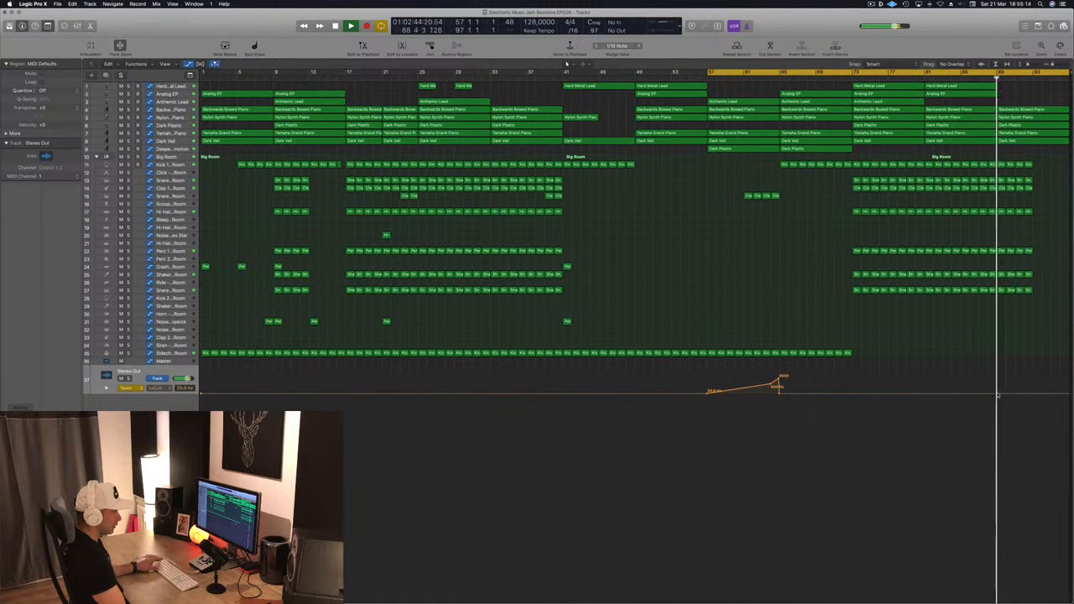
- Add a second rising low cut frequency ramp on the Stereo Out track from bar 89 to bar 97
left_click(997, 394)
scroll(1053, 394, "right", 1)
left_click(1059, 395)
left_click_drag(1059, 395, 1066, 374)
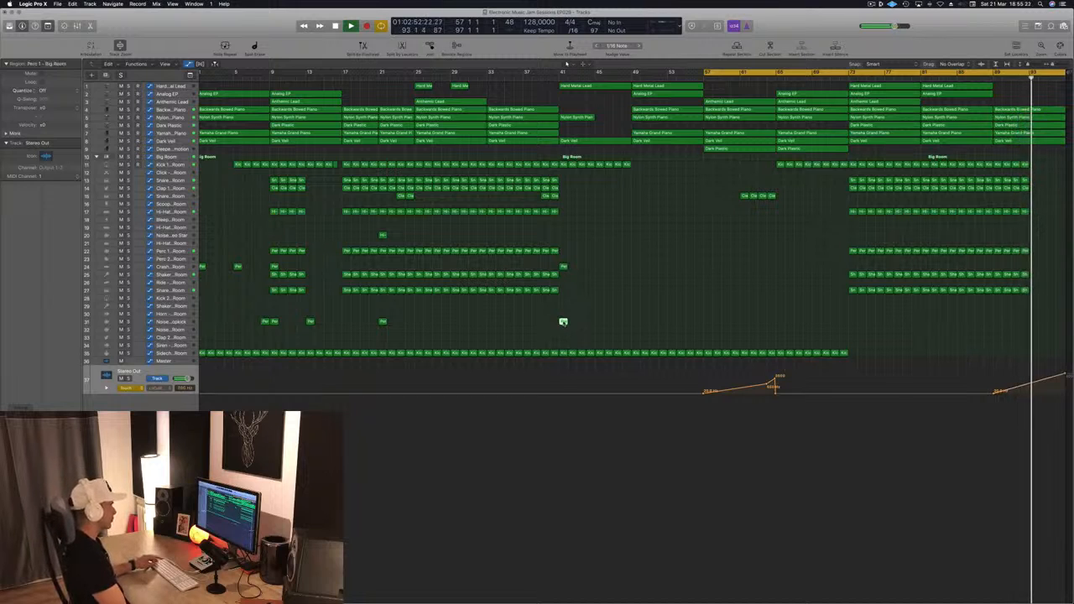
- Copy the noise region at bar 41 on track 31 to bar 93
left_click_drag(562, 321, 1031, 321)
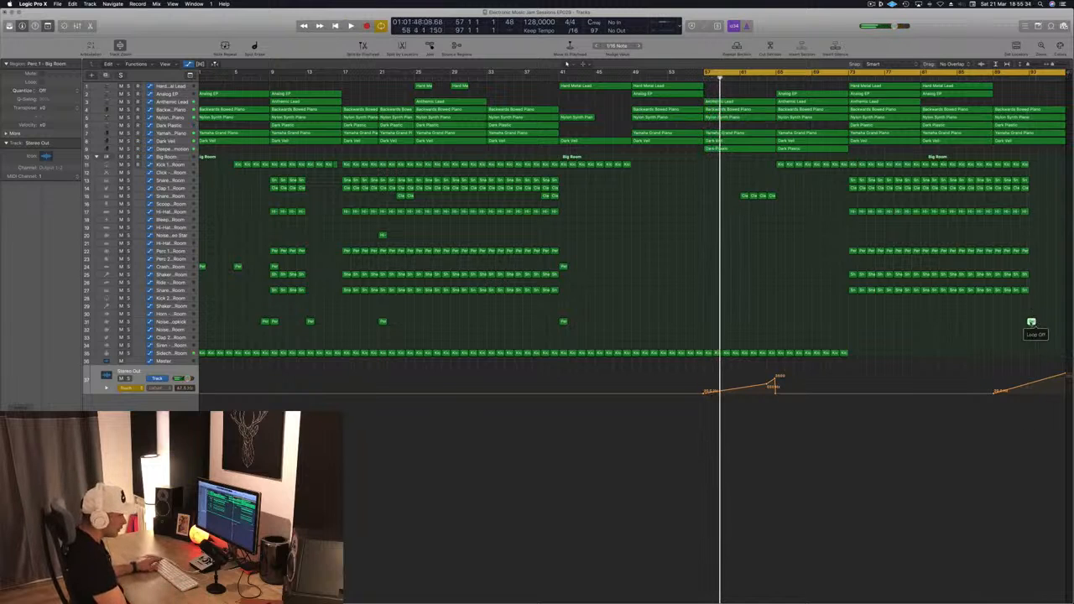
left_click_drag(1033, 323, 1034, 321)
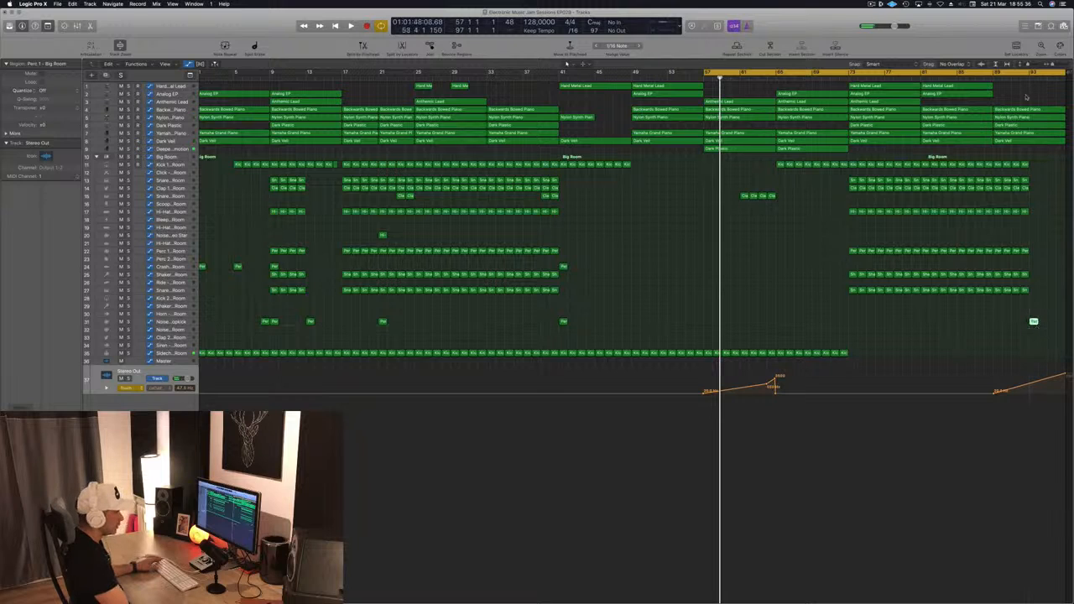
- Sharpen the final rise of the low cut ramp at bar 97 and set the Stereo Out automation mode to Read
key("space")
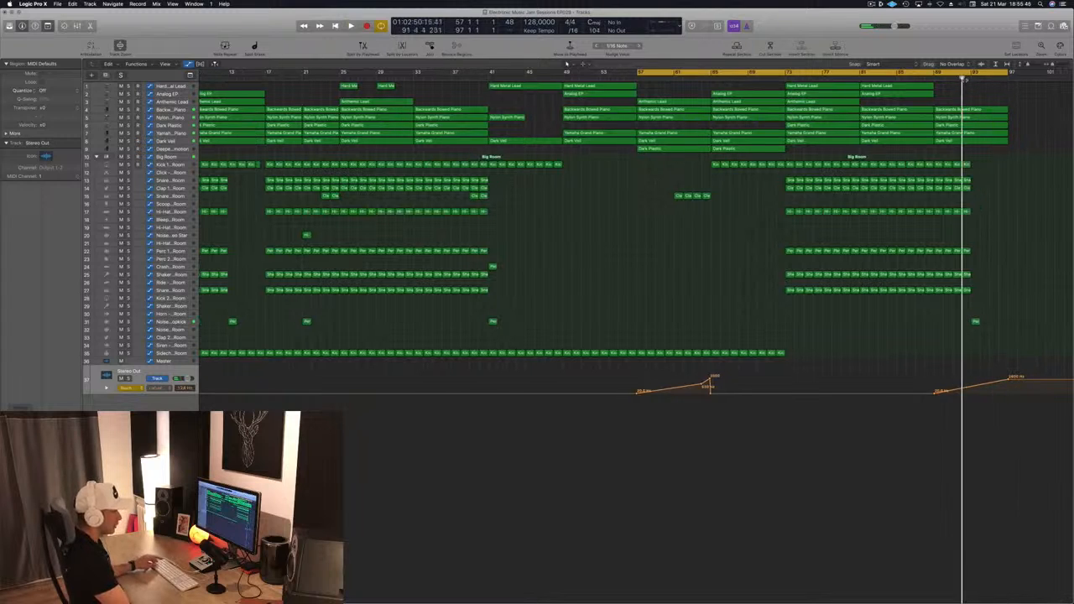
mouse_move(1007, 378)
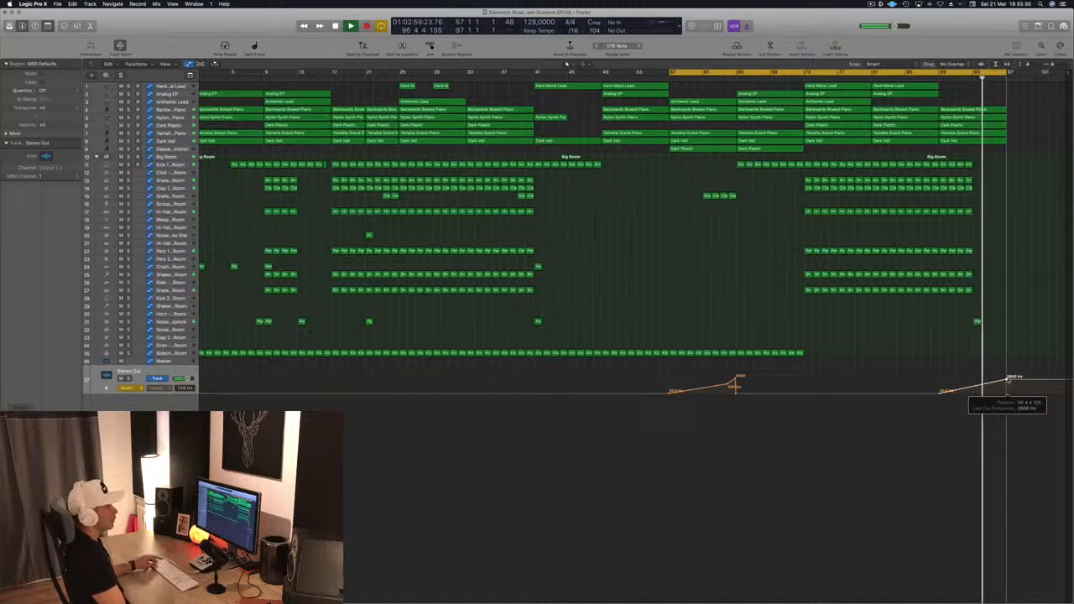
left_click_drag(1013, 381, 1002, 355)
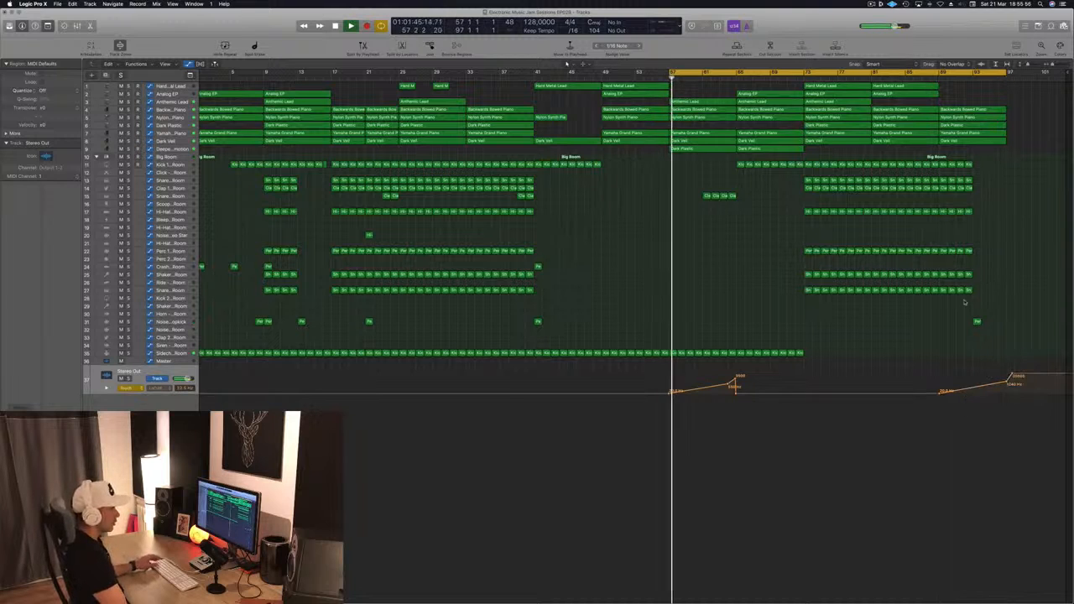
left_click_drag(1010, 375, 1006, 374)
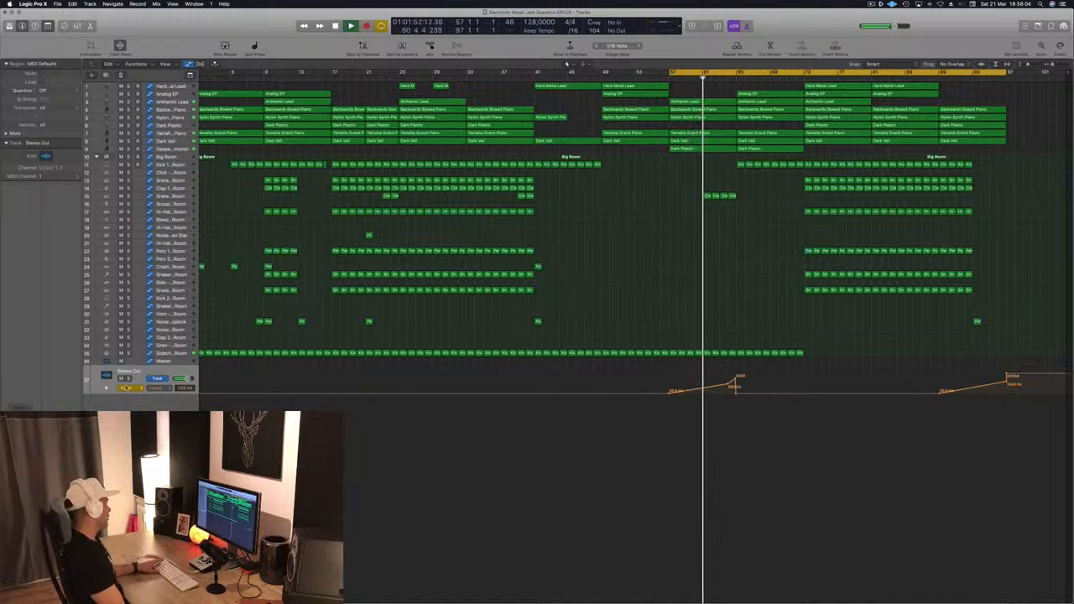
left_click(126, 387)
left_click(126, 382)
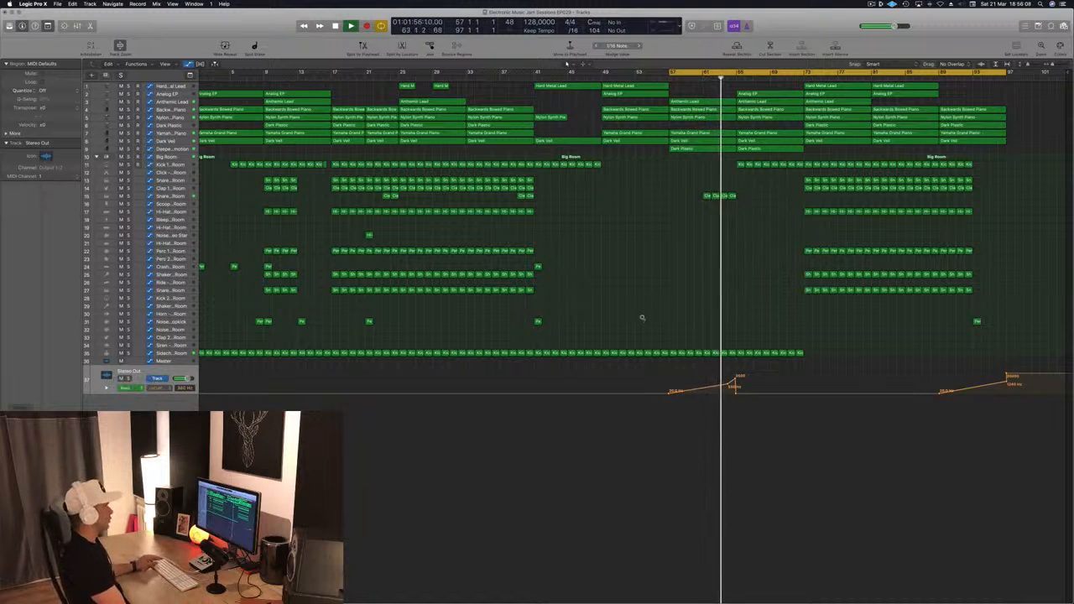
- Set the Deeper Emotion track's Channel EQ high cut to 270 Hz with 48 dB/Oct, close the EQ, and stop playback
scroll(643, 318, "up", 5)
scroll(642, 319, "down", 1)
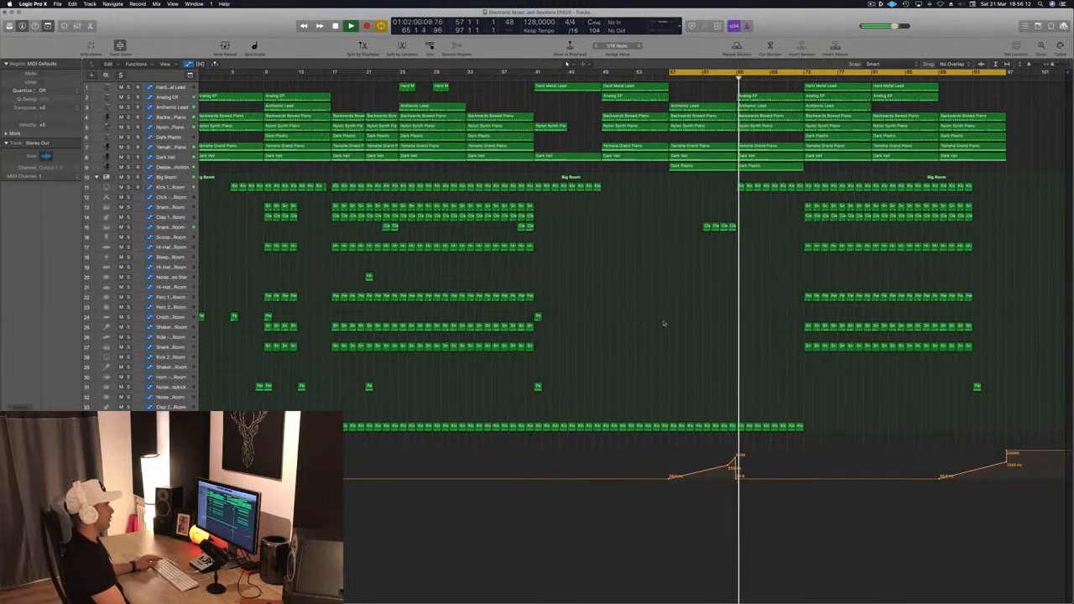
scroll(681, 409, "down", 2)
scroll(681, 408, "down", 1)
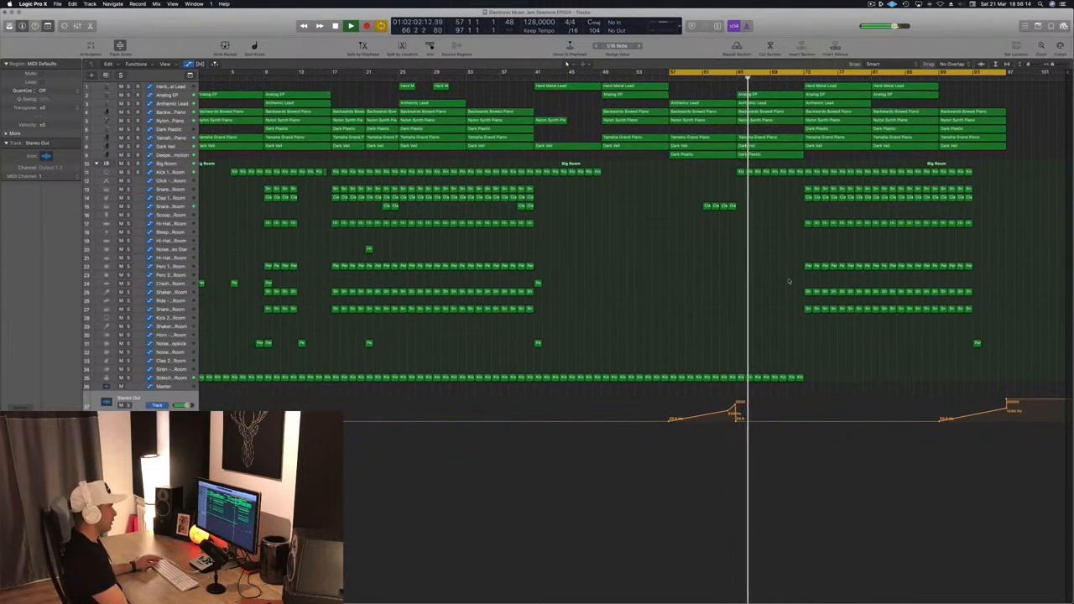
left_click(184, 156)
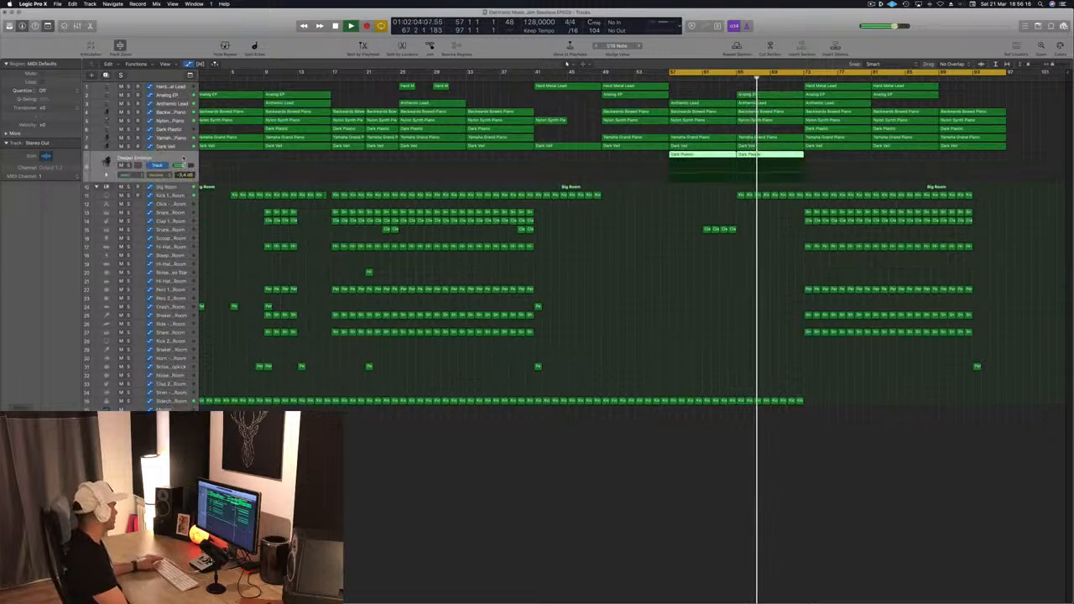
left_click(21, 393)
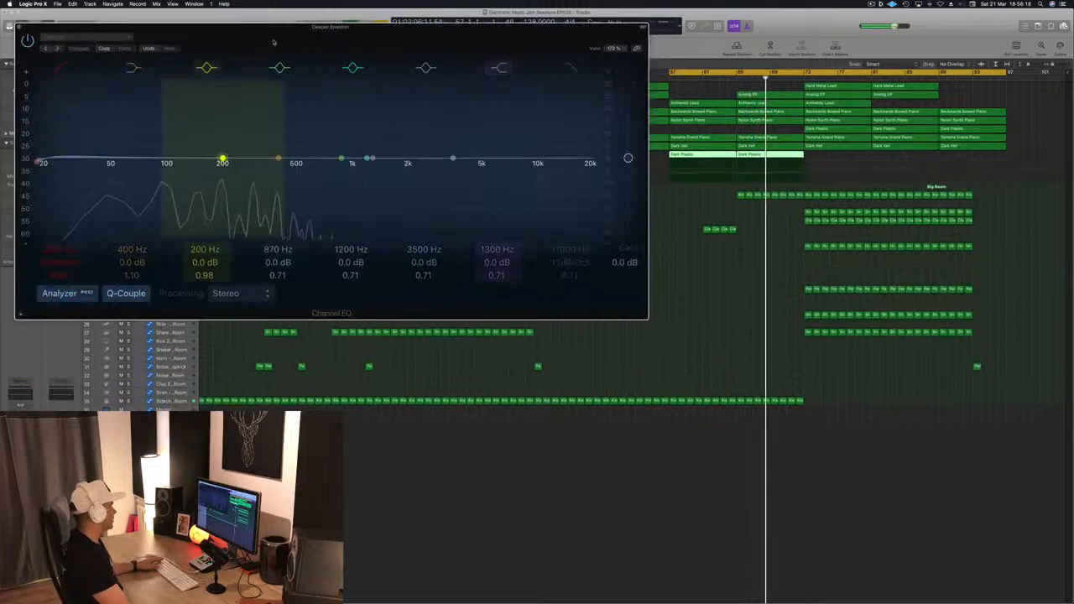
left_click_drag(582, 169, 297, 162)
mouse_move(571, 262)
left_mouse_down()
mouse_move(571, 250)
mouse_move(570, 275)
left_mouse_up()
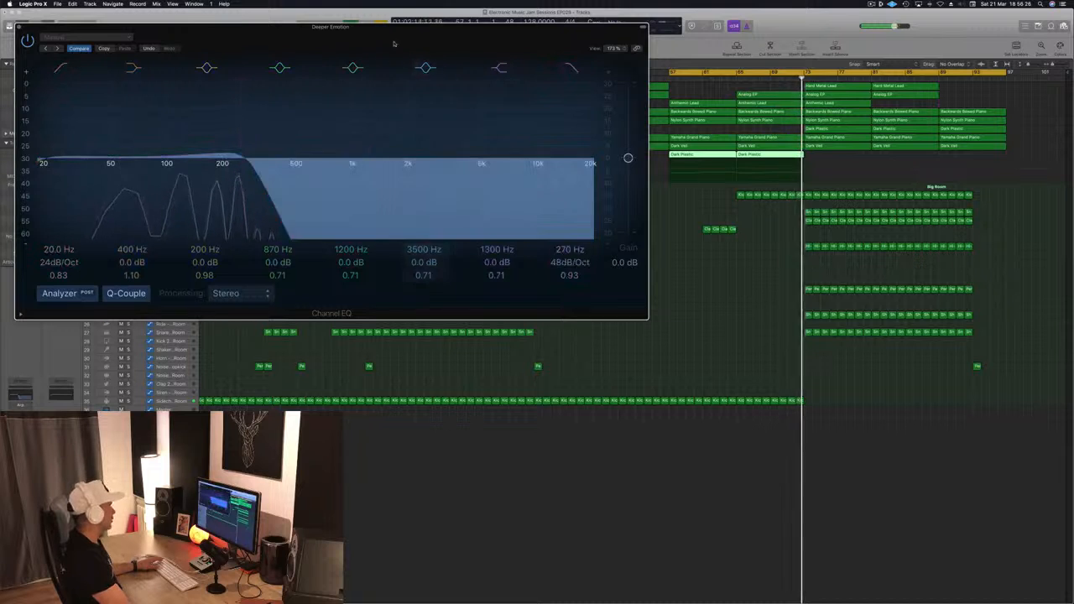
left_click_drag(369, 40, 663, 93)
left_click(314, 79)
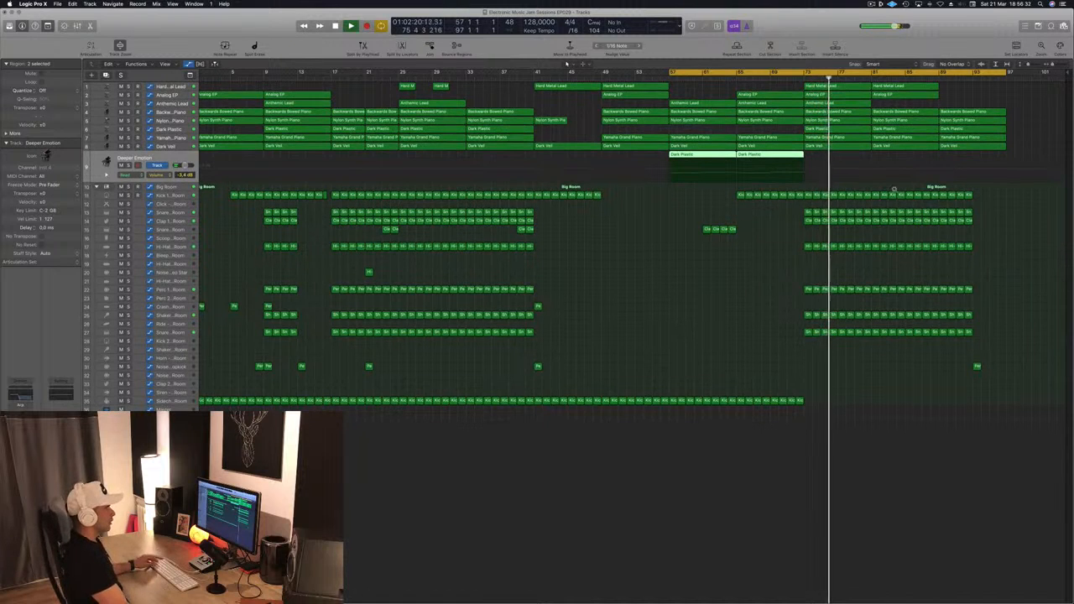
key("space")
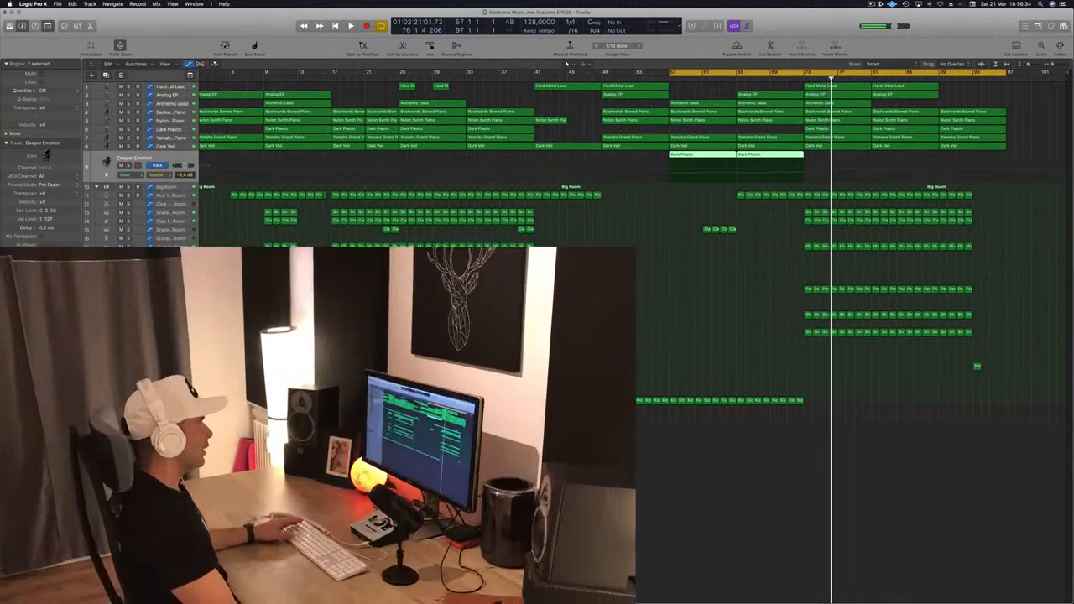